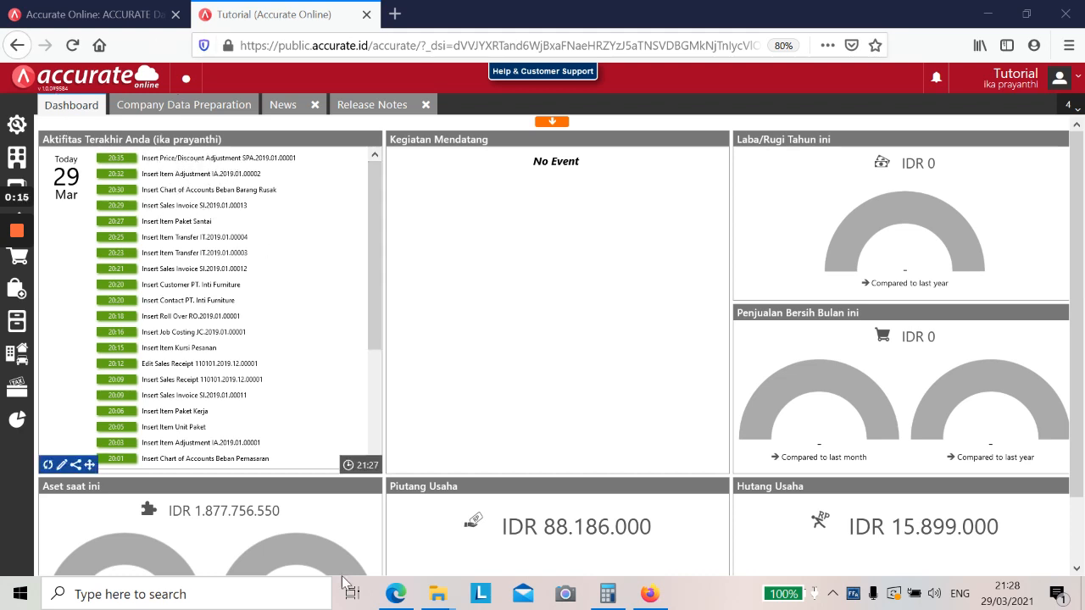
Switch to the Modul Pelatihan PDF and examine the 24 and 25 Januari 2019 transactions, including the AC Changhong cash purchase.
{"action": "left_click", "coordinate": [393, 596]}
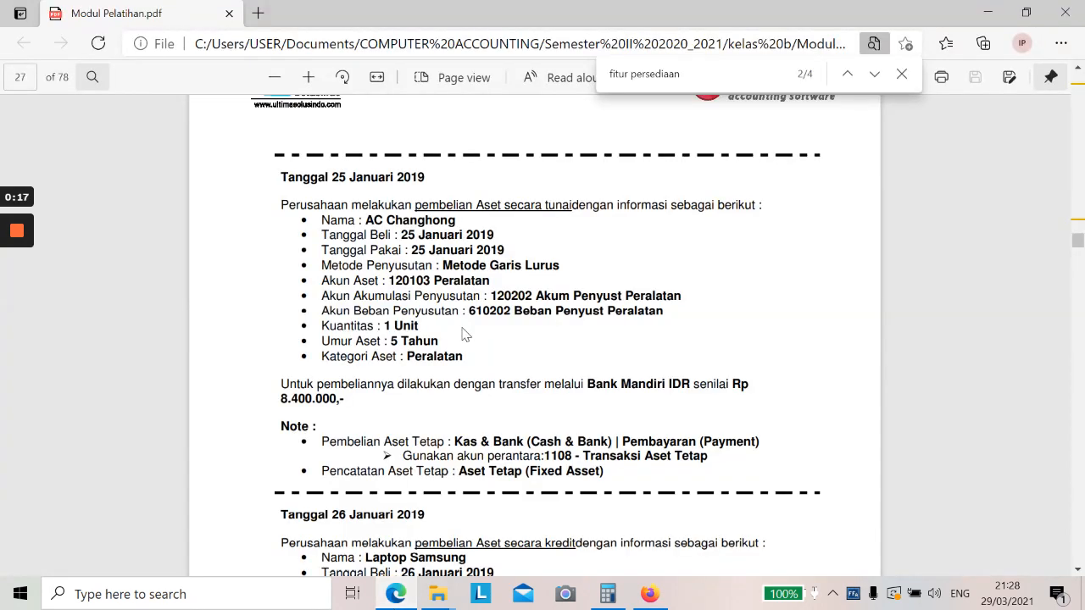
{"action": "scroll", "coordinate": [462, 333], "scroll_direction": "up", "scroll_amount": 3}
{"action": "scroll", "coordinate": [462, 333], "scroll_direction": "up", "scroll_amount": 3}
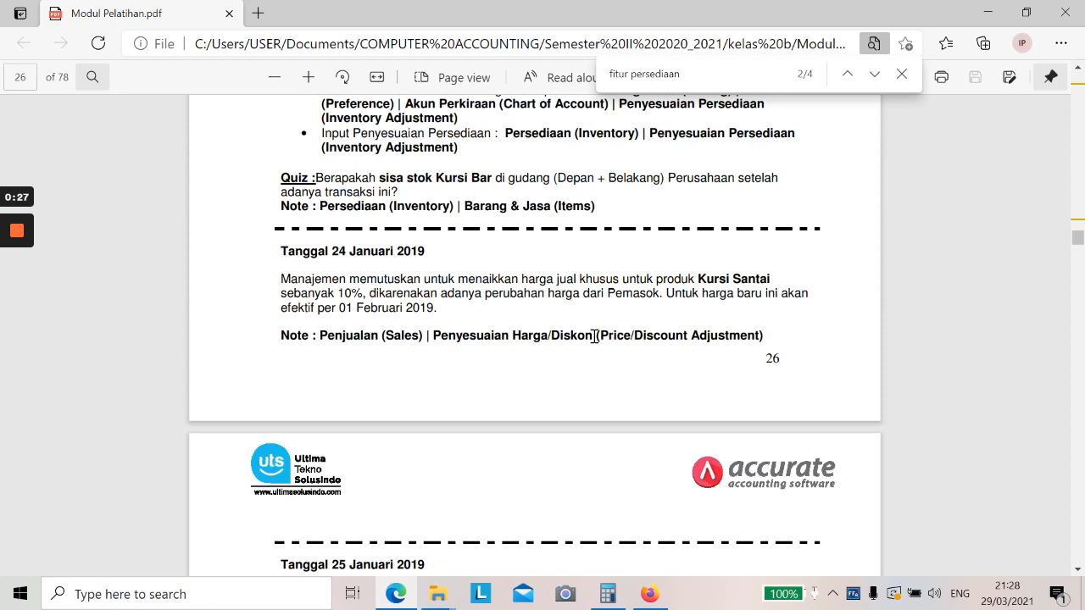
{"action": "scroll", "coordinate": [593, 336], "scroll_direction": "down", "scroll_amount": 1}
{"action": "scroll", "coordinate": [594, 337], "scroll_direction": "down", "scroll_amount": 4}
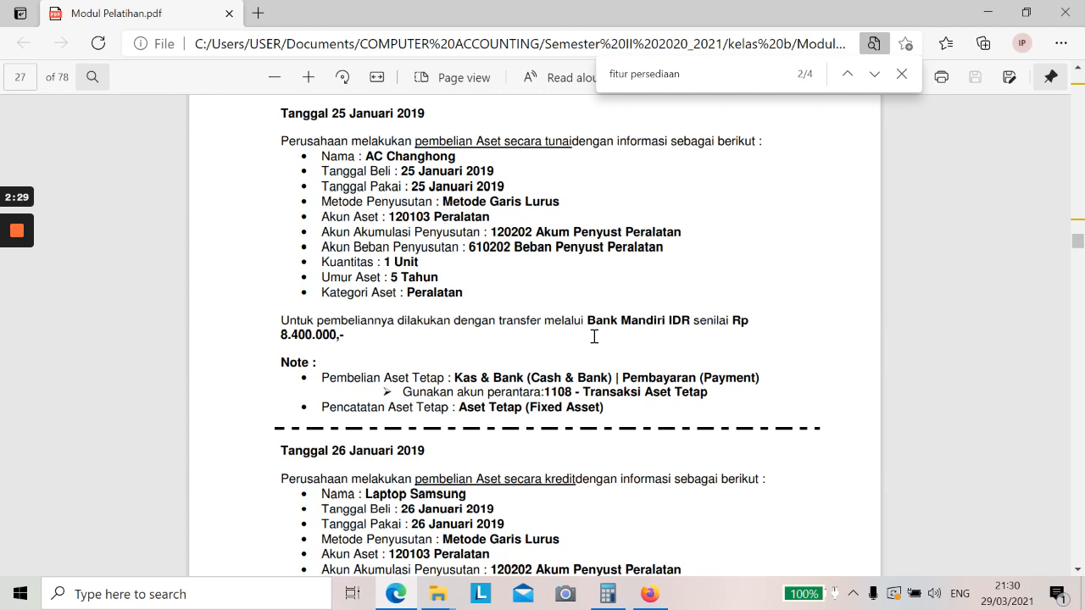
Switch back to Accurate Online and open a new Other Payment form from Cash & Bank in the maximized window.
{"action": "left_click", "coordinate": [649, 594]}
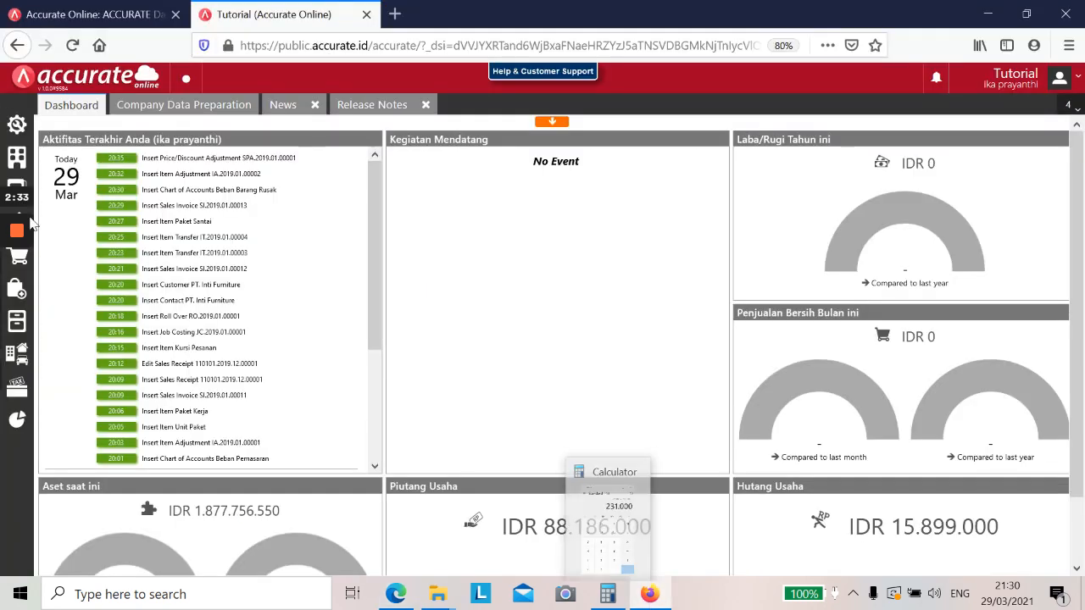
{"action": "left_click", "coordinate": [1025, 14]}
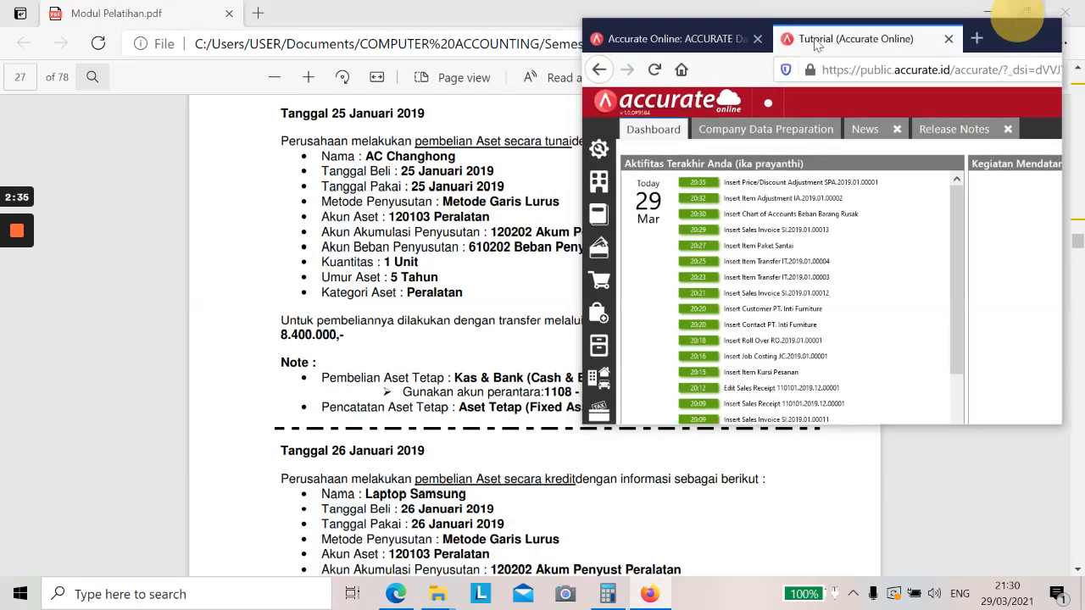
{"action": "left_click", "coordinate": [601, 242]}
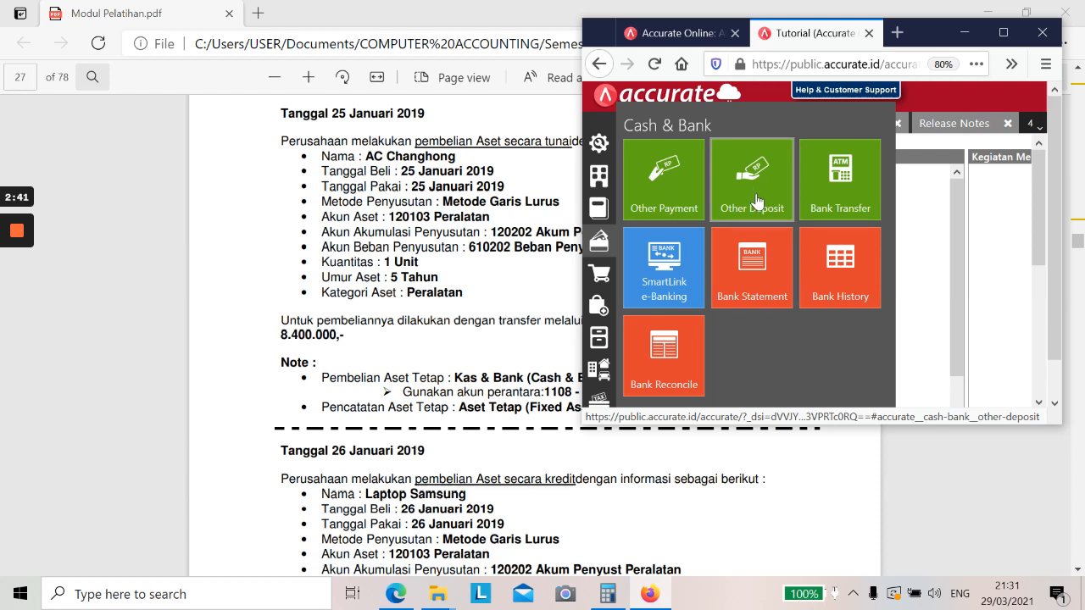
{"action": "left_click", "coordinate": [659, 196]}
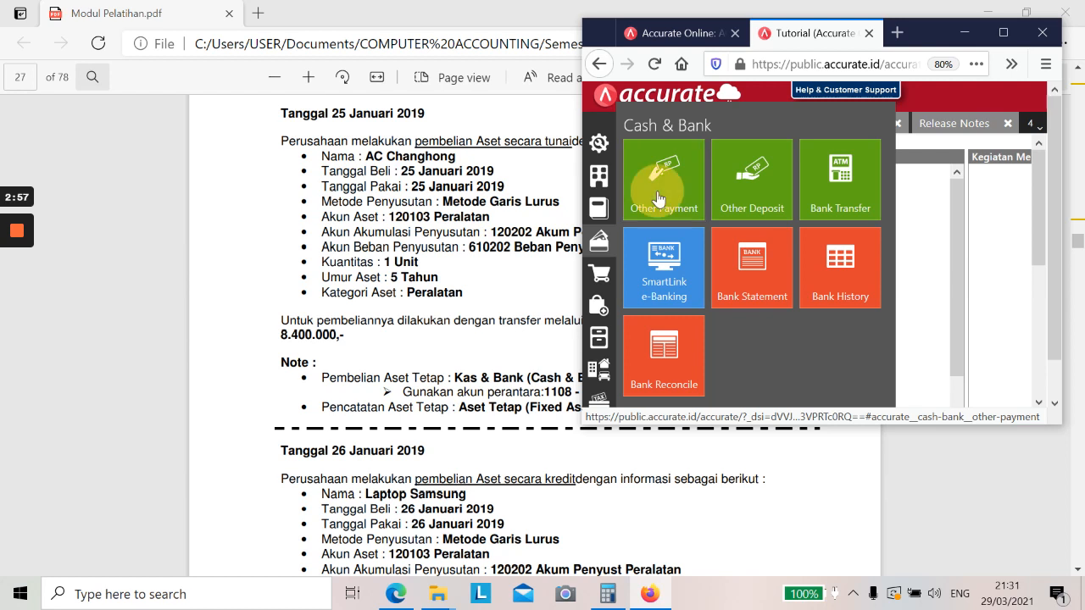
{"action": "left_click", "coordinate": [1001, 36]}
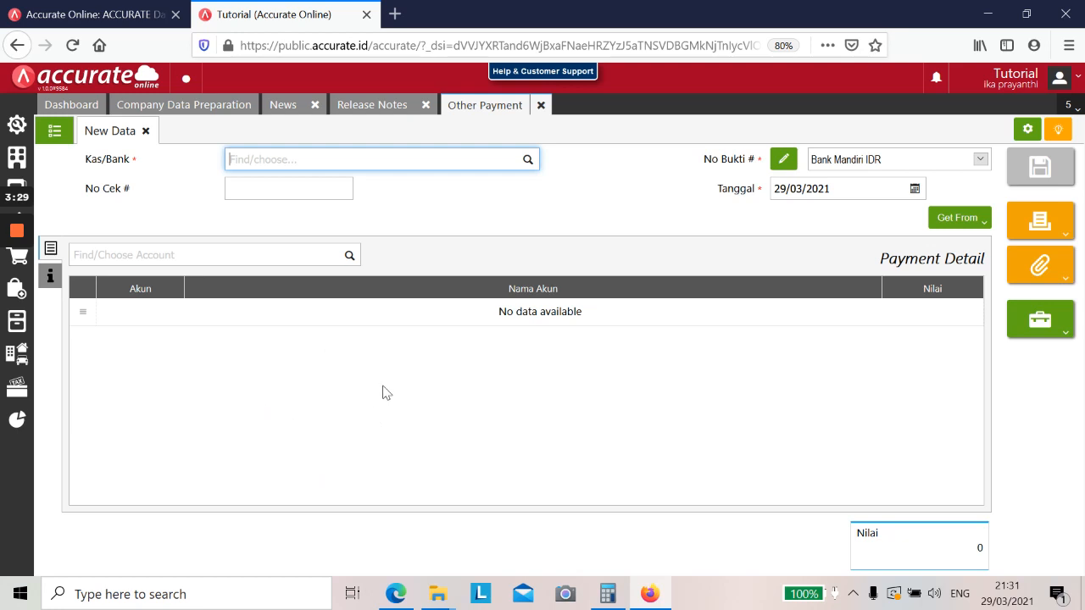
Set the payment's Kas/Bank account to Bank Mandiri IDR, as given in the training module.
{"action": "left_click", "coordinate": [345, 160]}
{"action": "key", "text": "alt+Tab"}
{"action": "key", "text": "alt+Tab"}
{"action": "type", "text": "mandiri"}
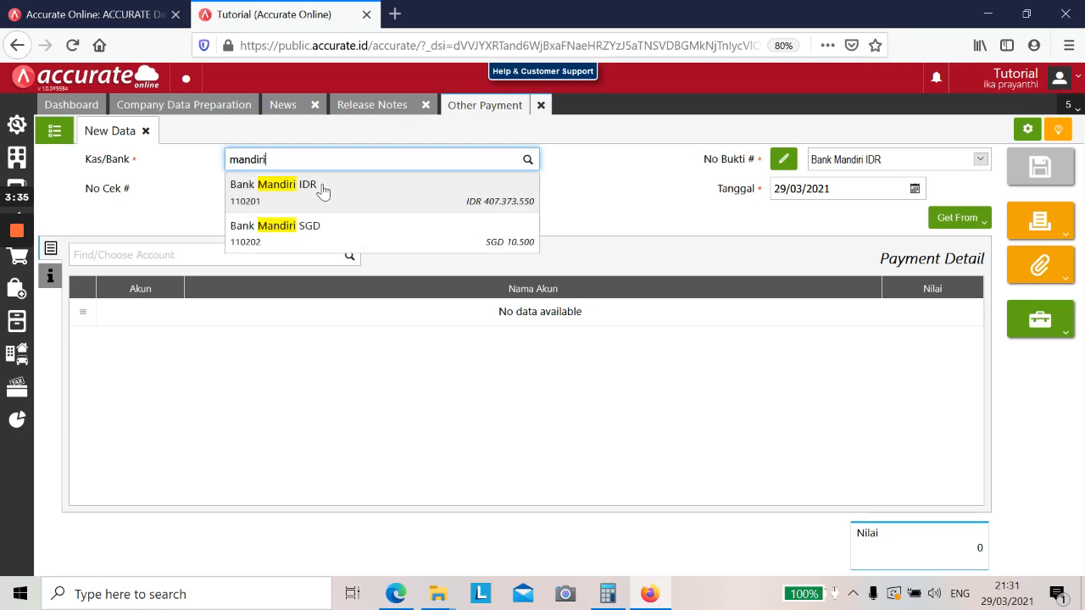
{"action": "left_click", "coordinate": [323, 191]}
Set the payment's transaction date (Tanggal) to 25/01/2019.
{"action": "left_click", "coordinate": [812, 184]}
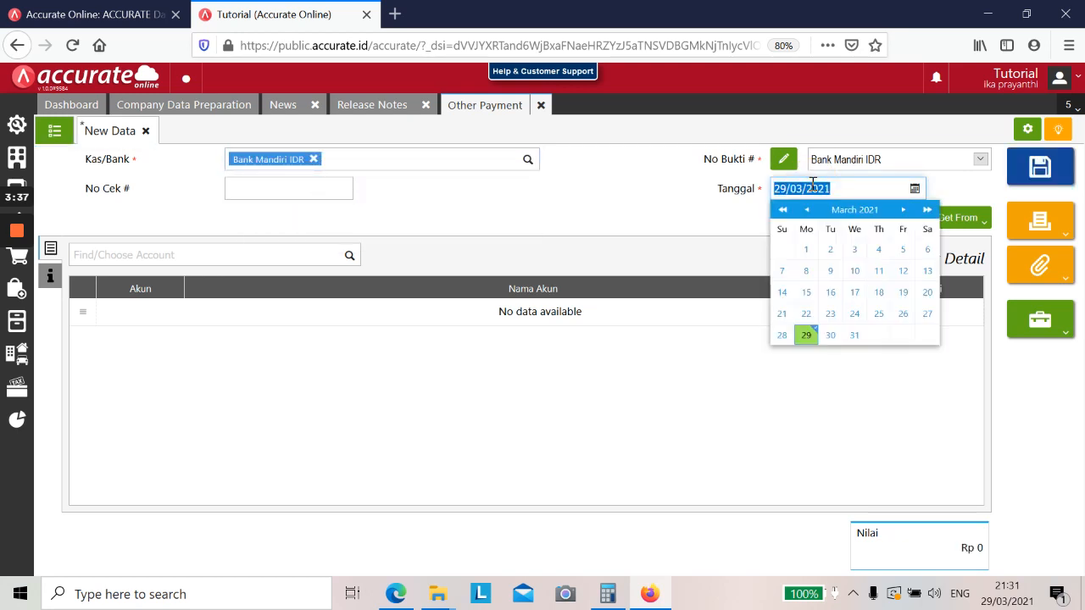
{"action": "key", "text": "alt+Tab"}
{"action": "key", "text": "alt+Tab"}
{"action": "type", "text": "25/01/2019"}
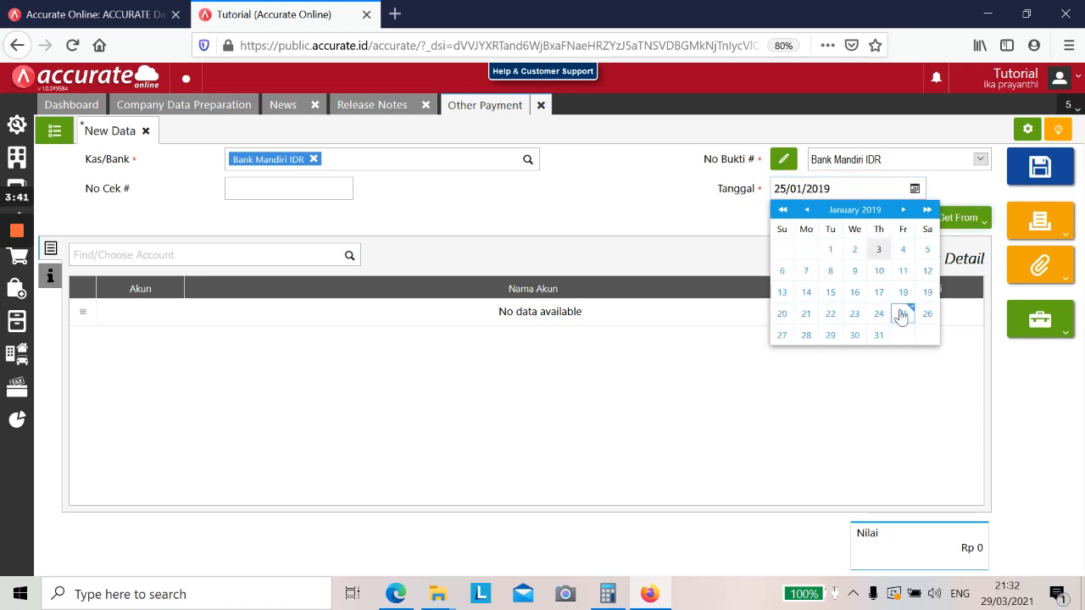
{"action": "left_click", "coordinate": [903, 315]}
Add a payment detail line for account 1108 Transaksi Aktiva Tetap with a value of Rp 8.400.000.
{"action": "left_click", "coordinate": [277, 255]}
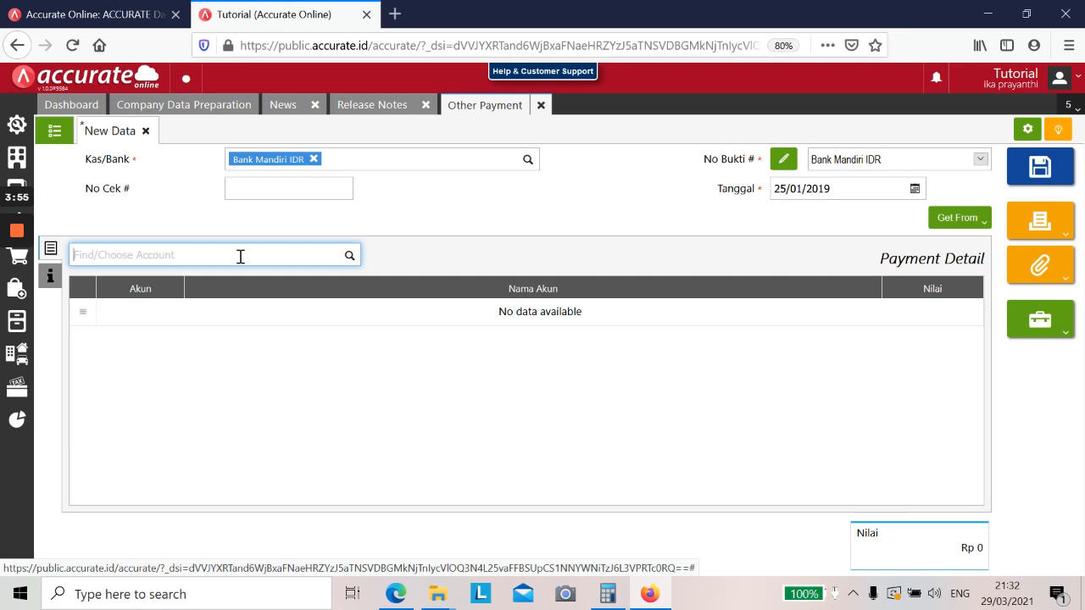
{"action": "key", "text": "alt+Tab"}
{"action": "key", "text": "alt+Tab"}
{"action": "type", "text": "transaksi"}
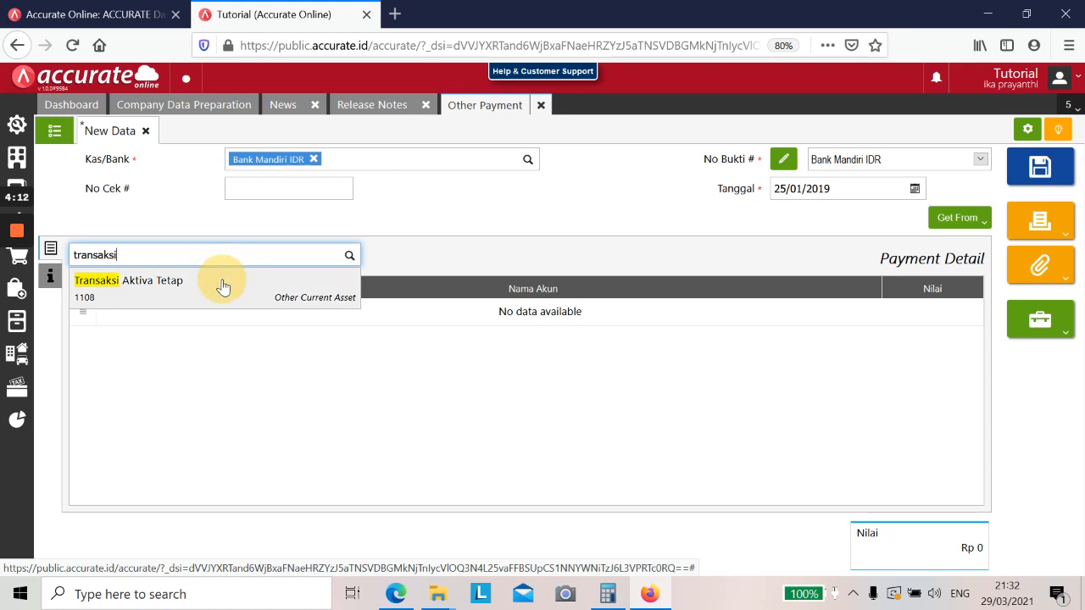
{"action": "left_click", "coordinate": [222, 287]}
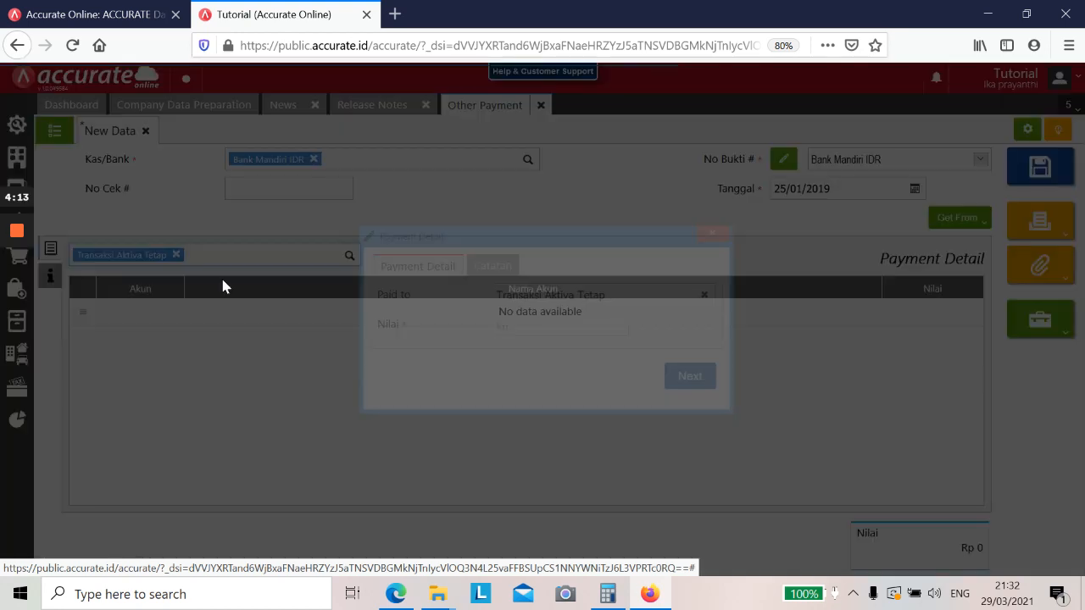
{"action": "left_click", "coordinate": [556, 331]}
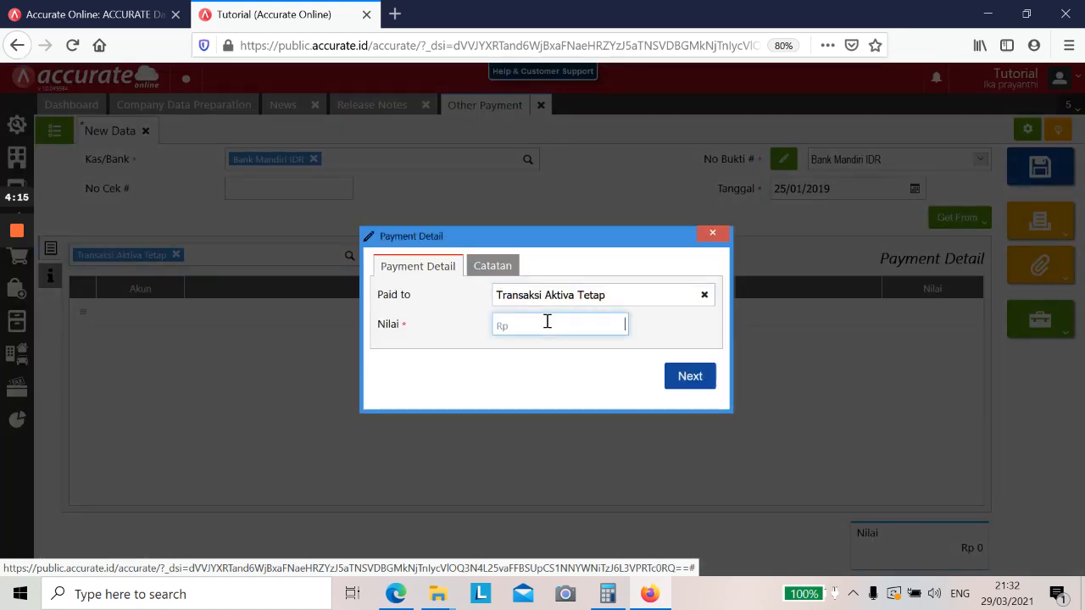
{"action": "key", "text": "alt+Tab"}
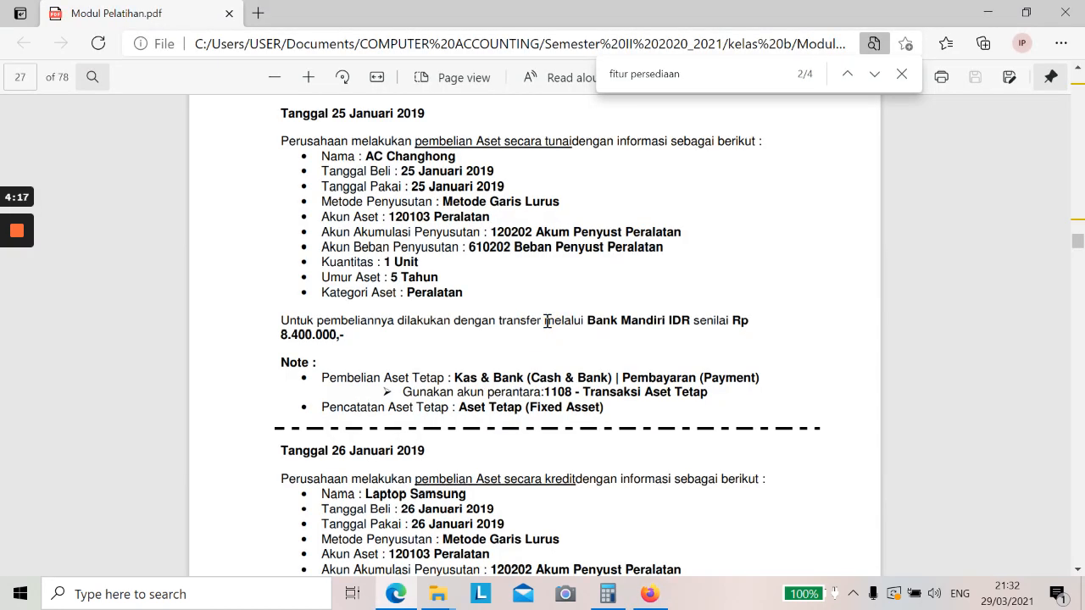
{"action": "key", "text": "alt+Tab"}
{"action": "type", "text": "8.400.000"}
{"action": "left_click_drag", "start_coordinate": [548, 322], "coordinate": [607, 334]}
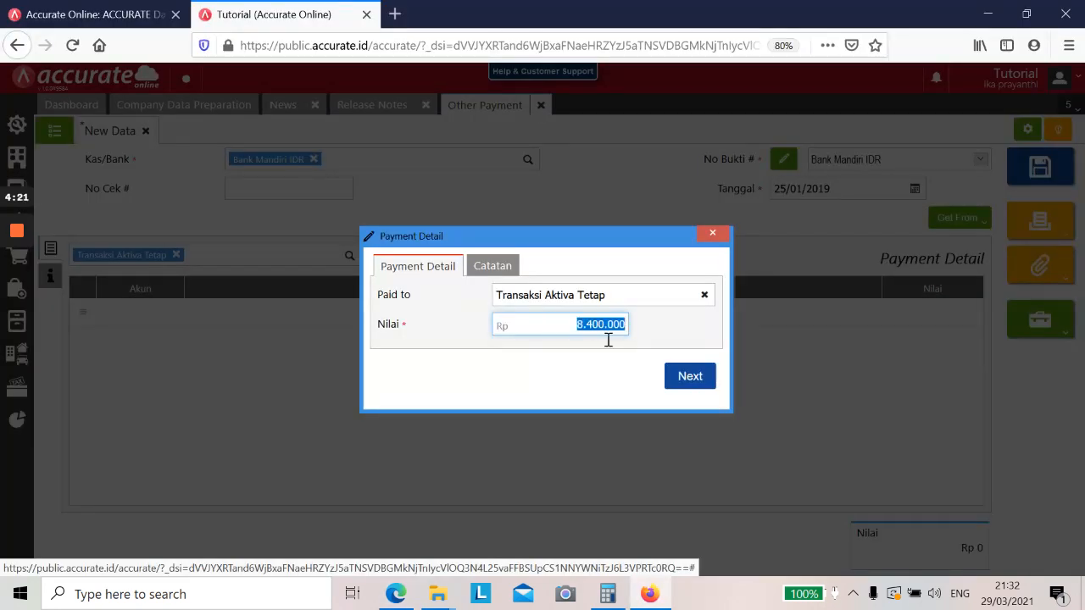
{"action": "left_click", "coordinate": [674, 385]}
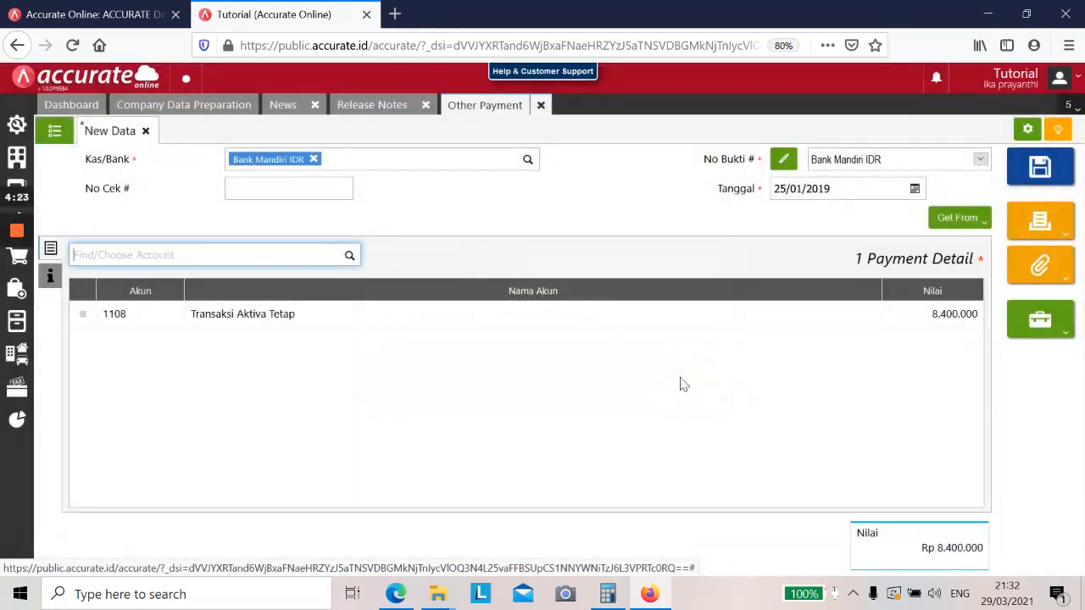
Check the payment's additional info page, save the payment and close the Other Payment form.
{"action": "left_click", "coordinate": [50, 276]}
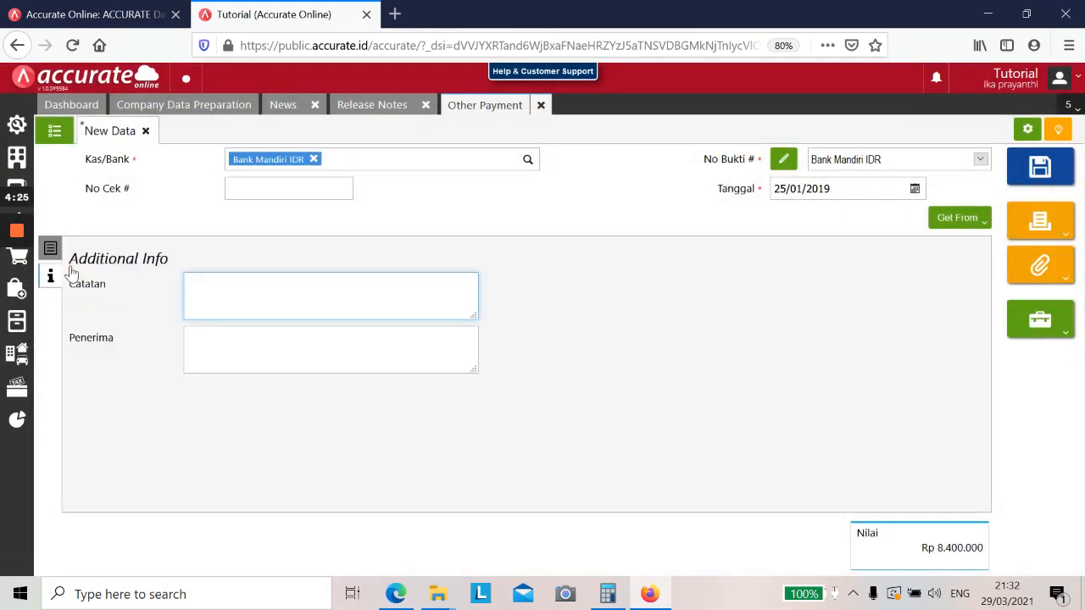
{"action": "left_click", "coordinate": [50, 247]}
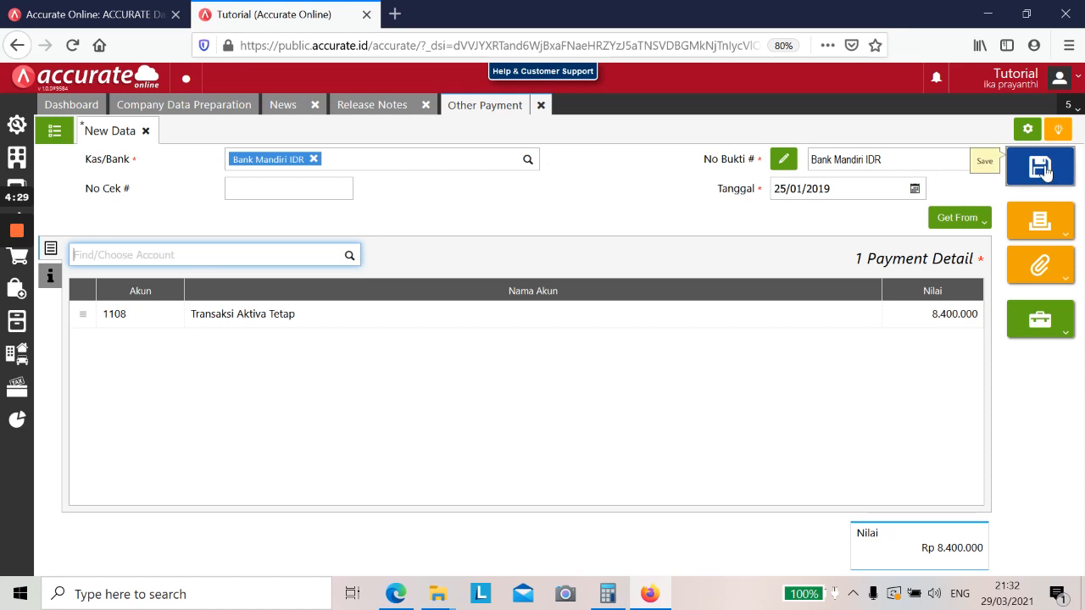
{"action": "left_click", "coordinate": [1043, 170]}
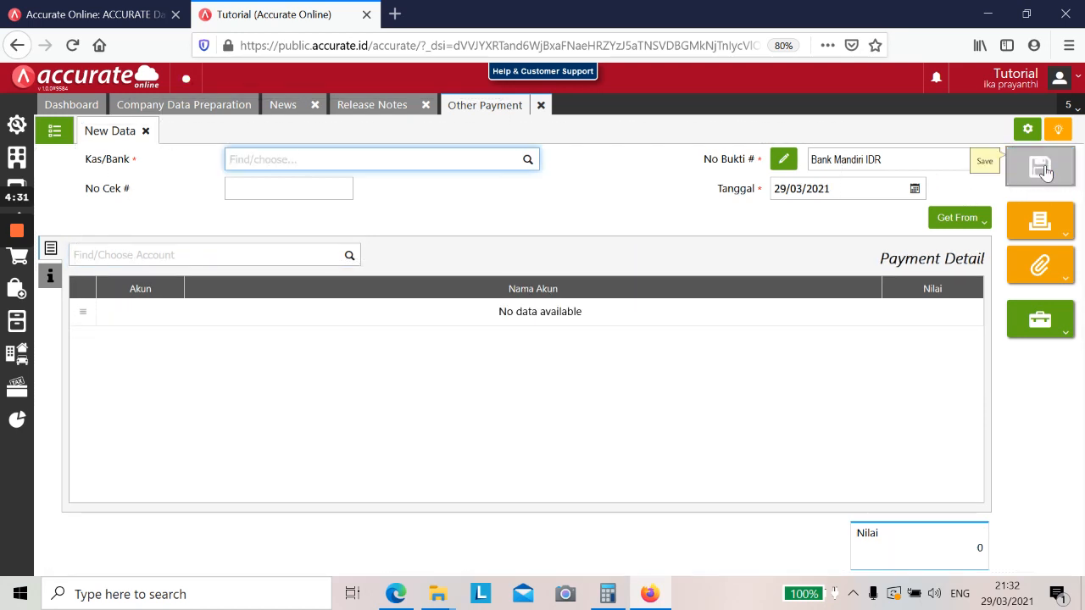
{"action": "left_click", "coordinate": [543, 107]}
{"action": "left_click", "coordinate": [541, 106]}
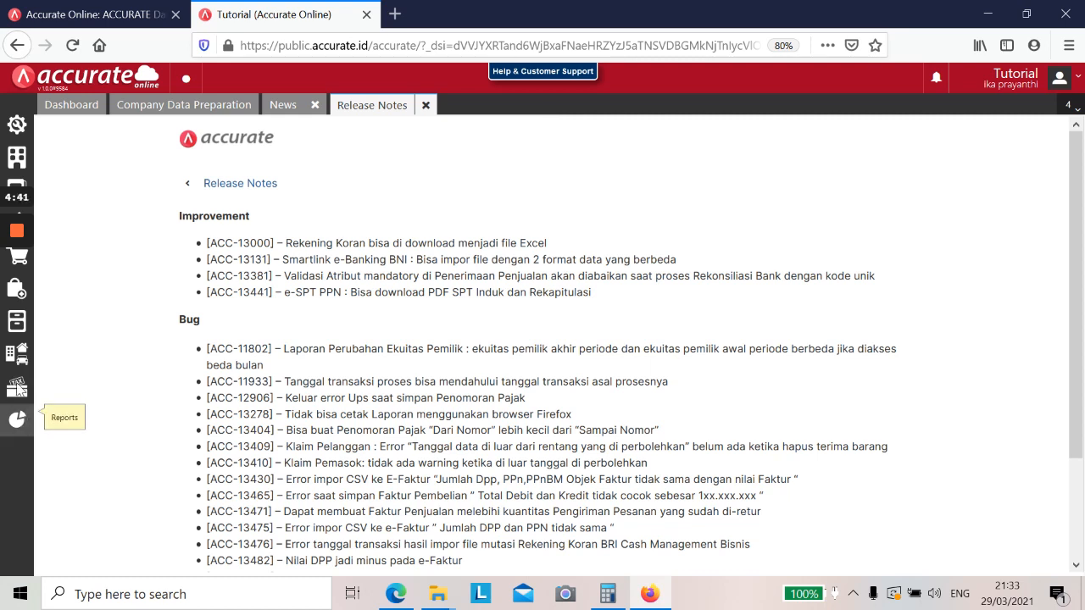
Open a new Fixed Asset record from the Fixed Asset module in the maximized window.
{"action": "left_click", "coordinate": [1032, 13]}
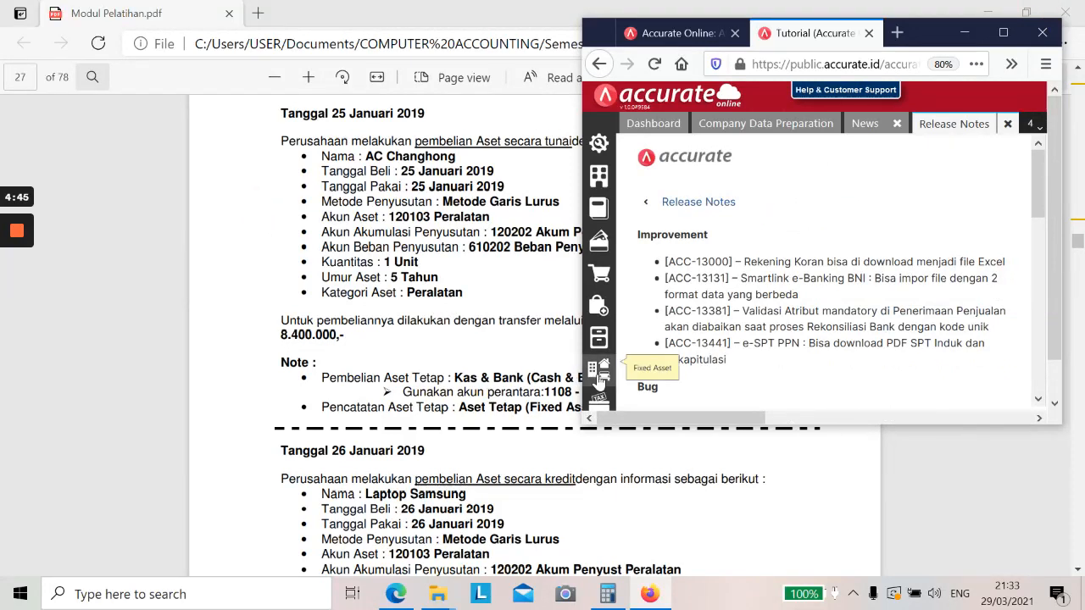
{"action": "left_click", "coordinate": [600, 382]}
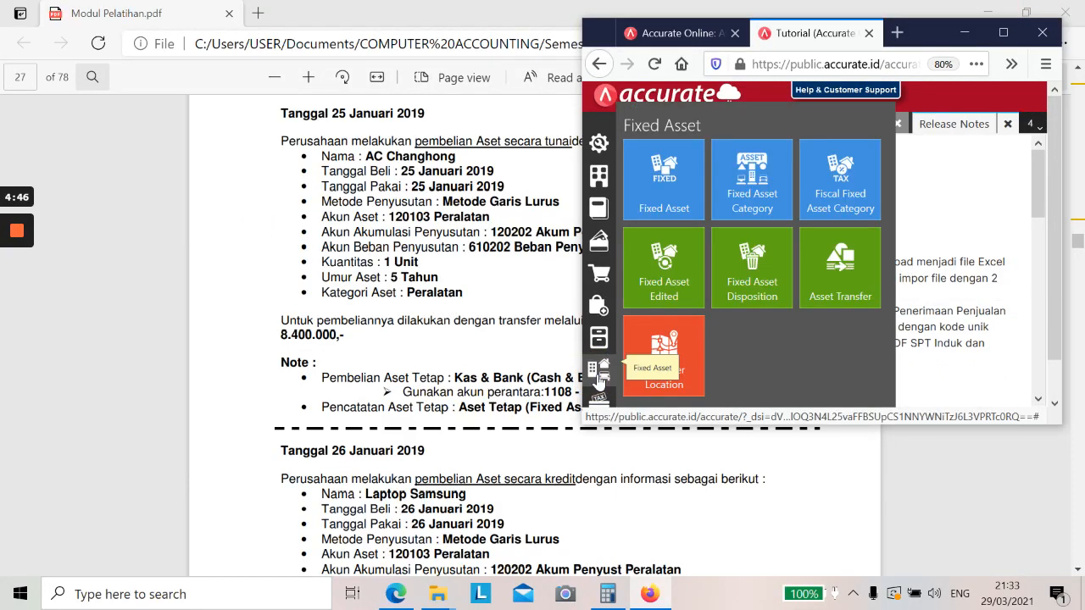
{"action": "left_click", "coordinate": [662, 200]}
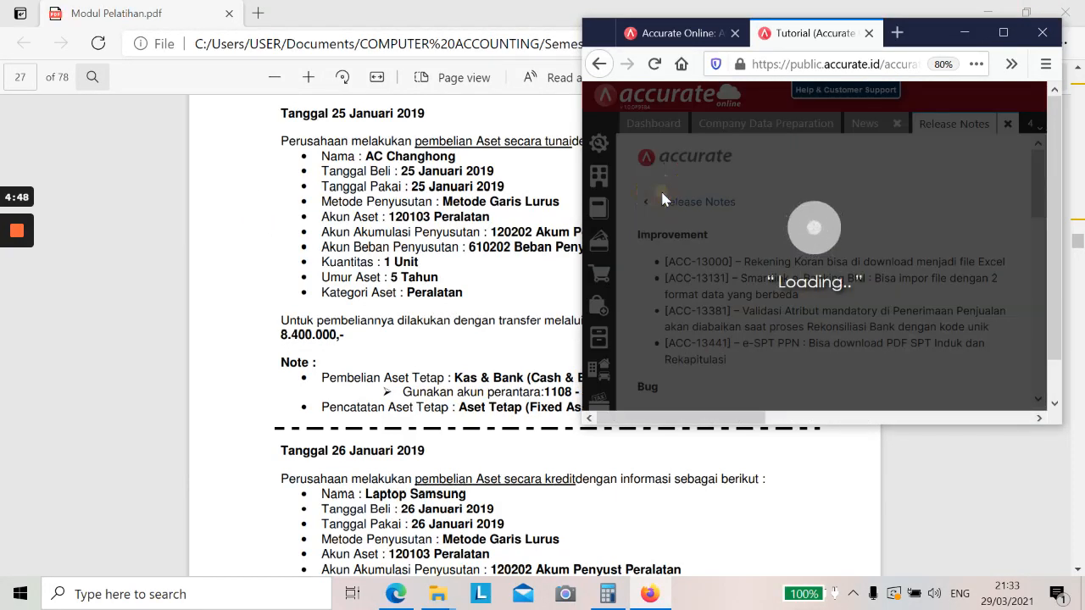
{"action": "left_click", "coordinate": [1003, 32]}
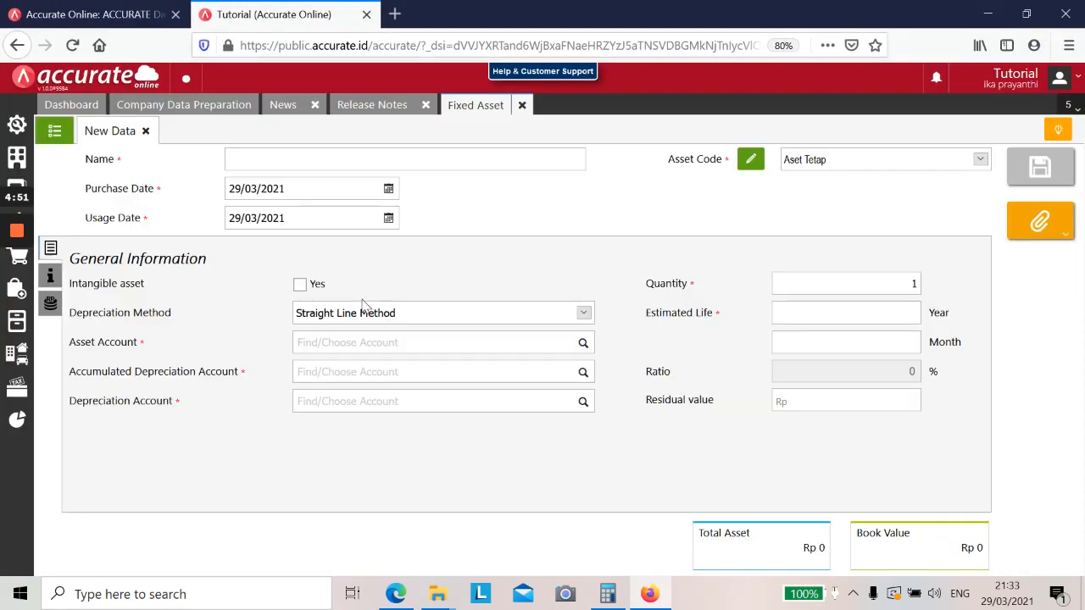
Enter AC Changhong as the name of the new fixed asset.
{"action": "left_click", "coordinate": [358, 162]}
{"action": "key", "text": "alt+Tab"}
{"action": "key", "text": "alt+Tab"}
{"action": "type", "text": "AC Changhong"}
{"action": "key", "text": "Tab"}
Set both the purchase date and the usage date of the asset to 25/01/2019.
{"action": "key", "text": "alt+Tab"}
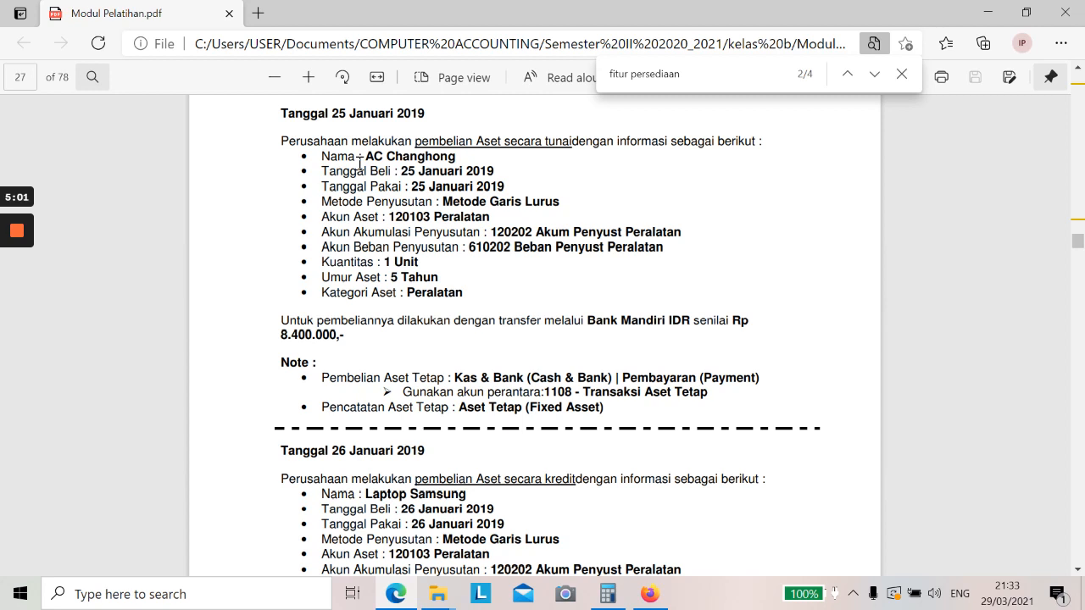
{"action": "key", "text": "alt+Tab"}
{"action": "type", "text": "25/01/2019"}
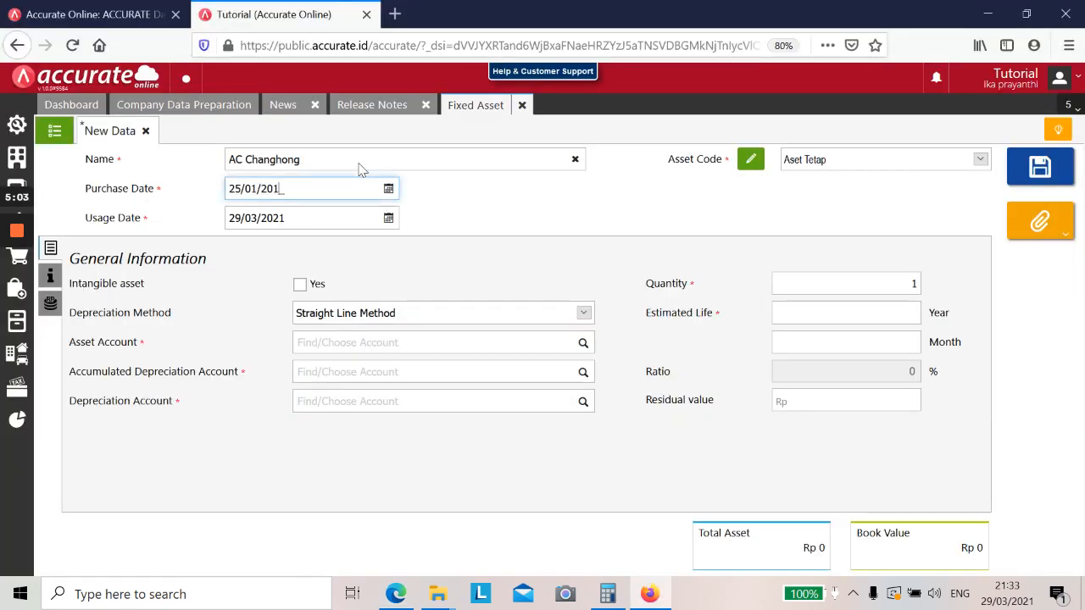
{"action": "key", "text": "Tab"}
{"action": "type", "text": "25/01/2019"}
{"action": "key", "text": "Tab"}
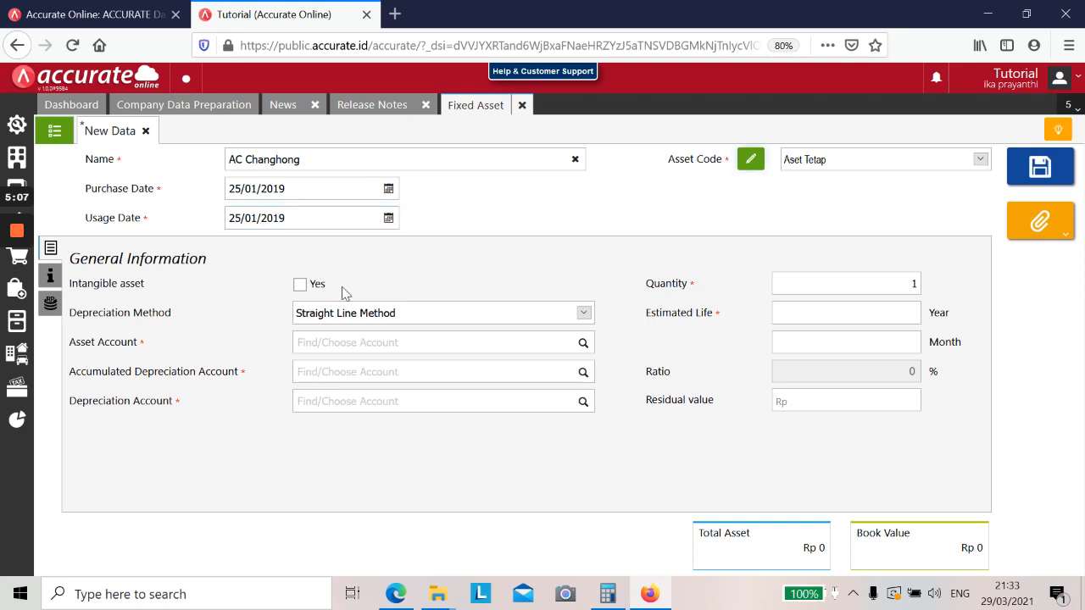
Check the account details in the training module and set the asset account to 120103 Peralatan.
{"action": "key", "text": "alt+Tab"}
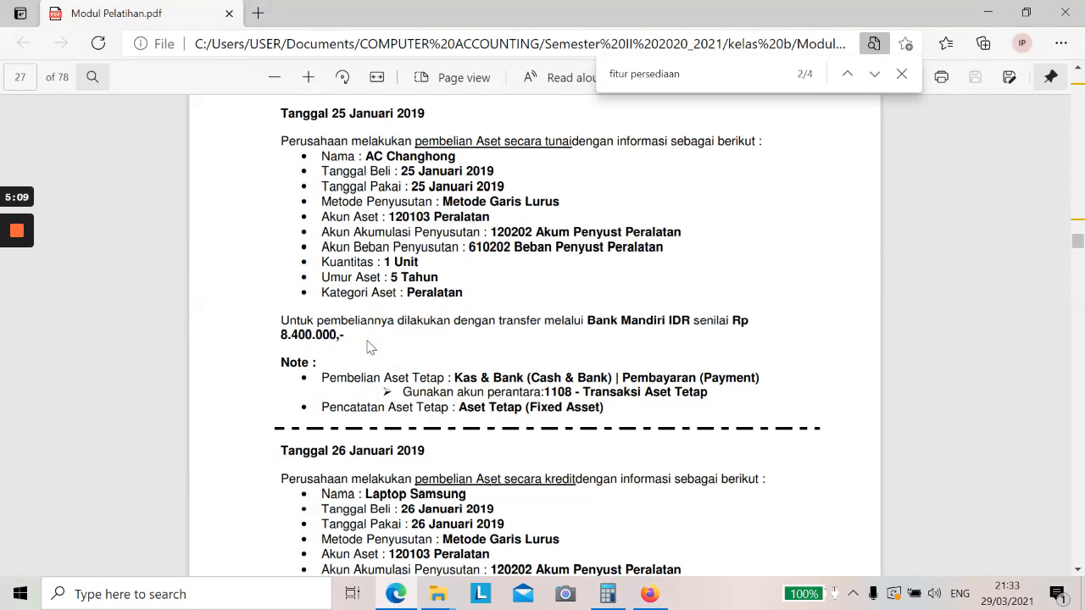
{"action": "key", "text": "alt+Tab"}
{"action": "left_click", "coordinate": [371, 343]}
{"action": "type", "text": "per"}
{"action": "key", "text": "BackSpace"}
{"action": "key", "text": "BackSpace"}
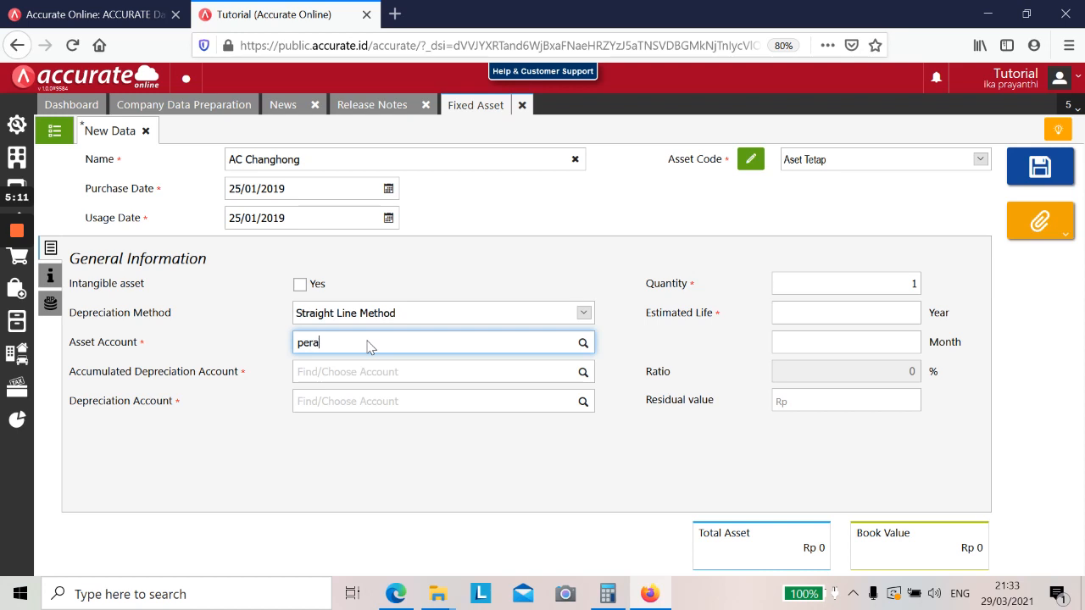
{"action": "type", "text": "alatan"}
{"action": "left_click", "coordinate": [371, 368]}
Set the accumulated depreciation account to 120202 Akum Penyust Peralatan.
{"action": "left_click", "coordinate": [371, 371]}
{"action": "type", "text": "akum"}
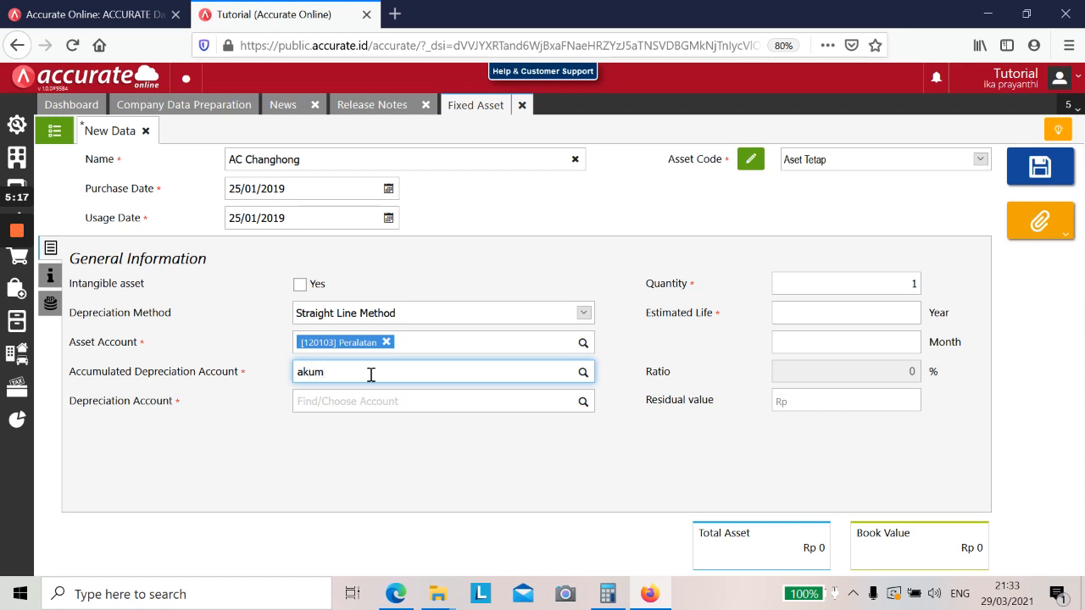
{"action": "left_click", "coordinate": [393, 456]}
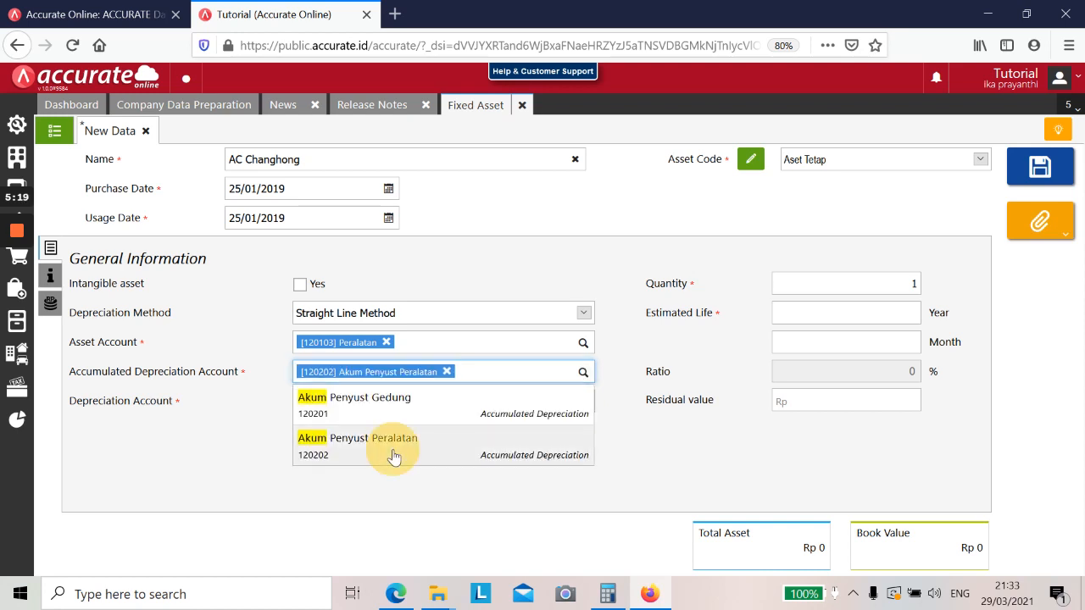
Set the depreciation account of the asset to 610202 Beban Penyust Peralatan.
{"action": "left_click", "coordinate": [388, 400]}
{"action": "type", "text": "beban"}
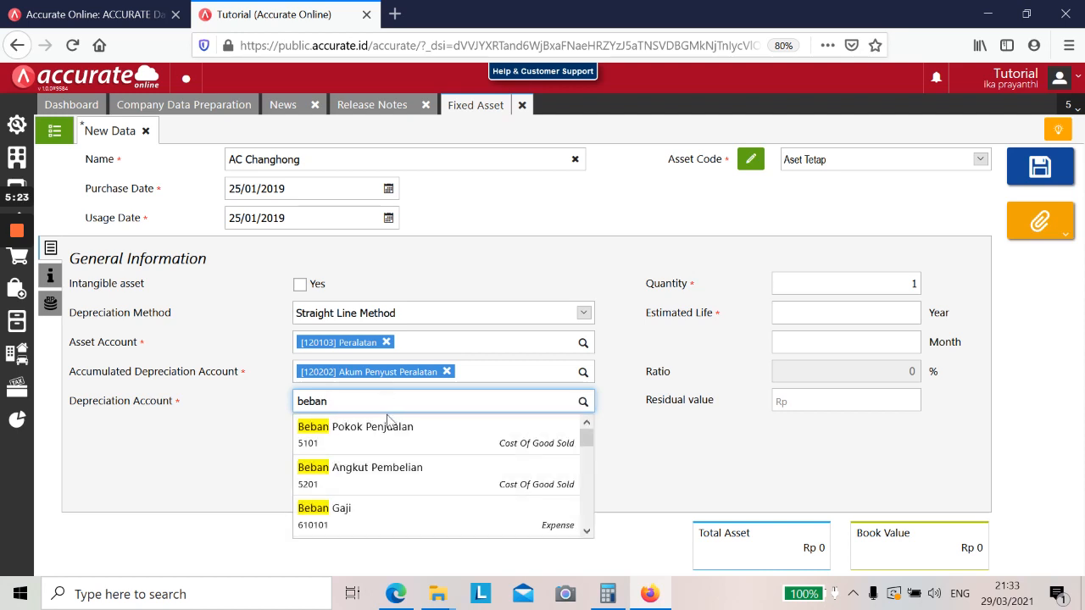
{"action": "left_click", "coordinate": [586, 532]}
{"action": "left_click", "coordinate": [463, 405]}
{"action": "type", "text": "beban pen"}
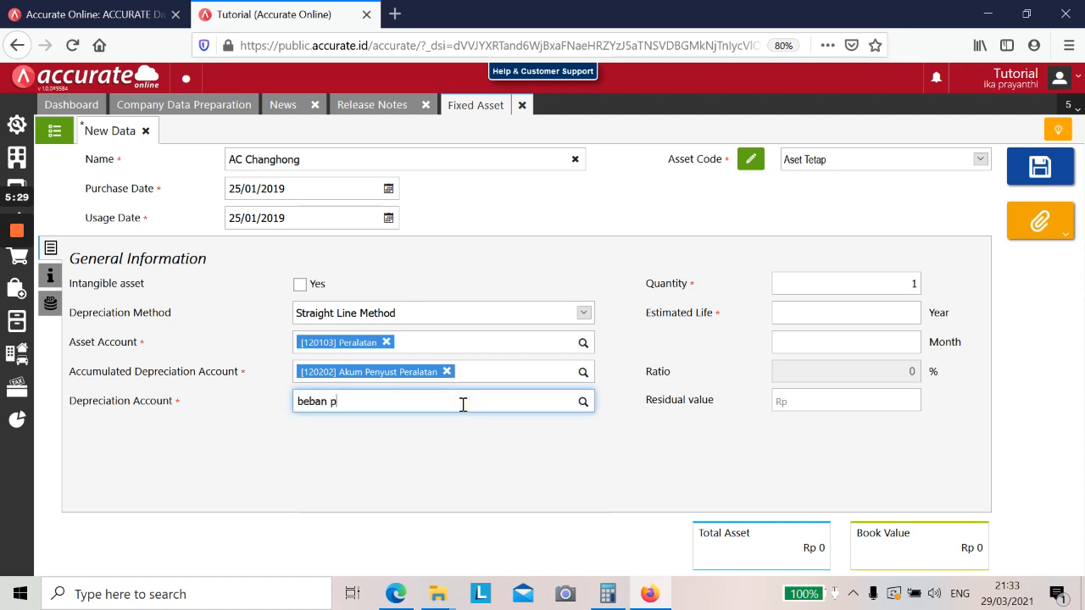
{"action": "key", "text": "BackSpace"}
{"action": "key", "text": "BackSpace"}
{"action": "type", "text": "enyu"}
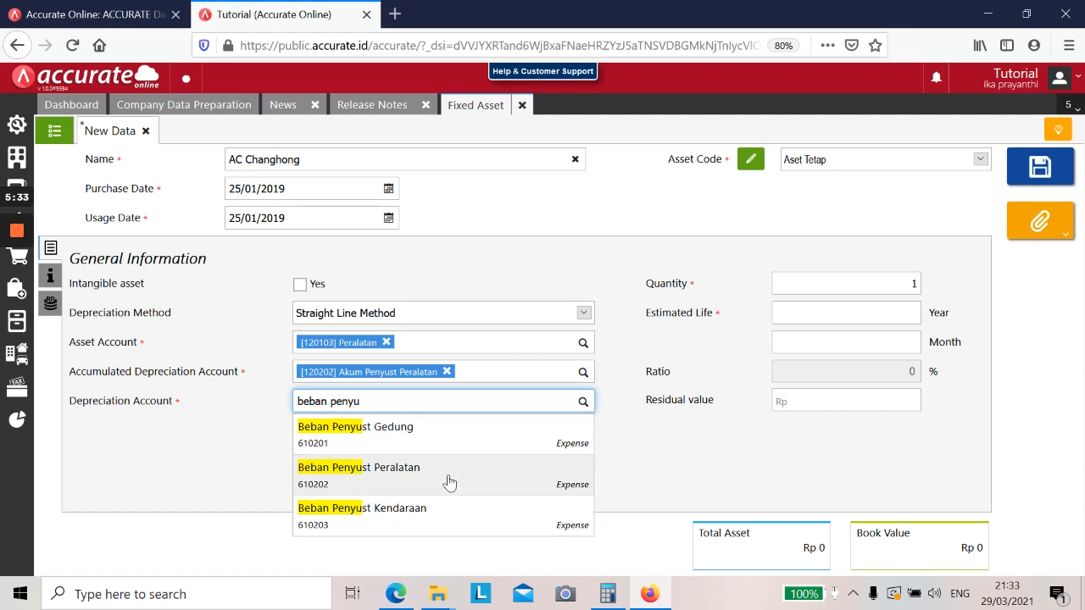
{"action": "left_click", "coordinate": [449, 481]}
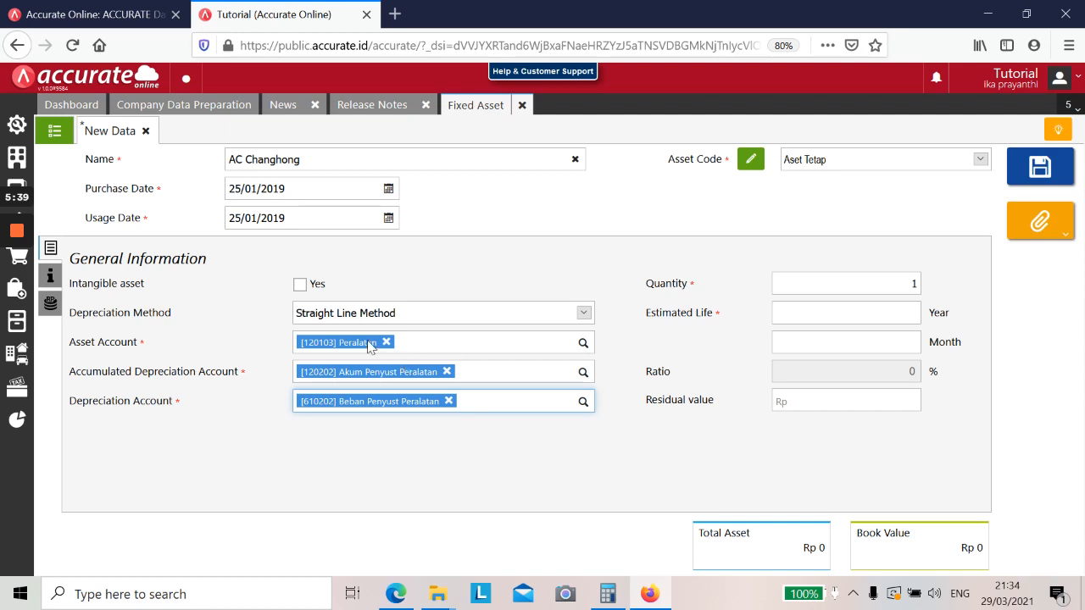
Check the asset life in the training module and set the estimated life to 5 years.
{"action": "left_click", "coordinate": [858, 311]}
{"action": "key", "text": "alt+Tab"}
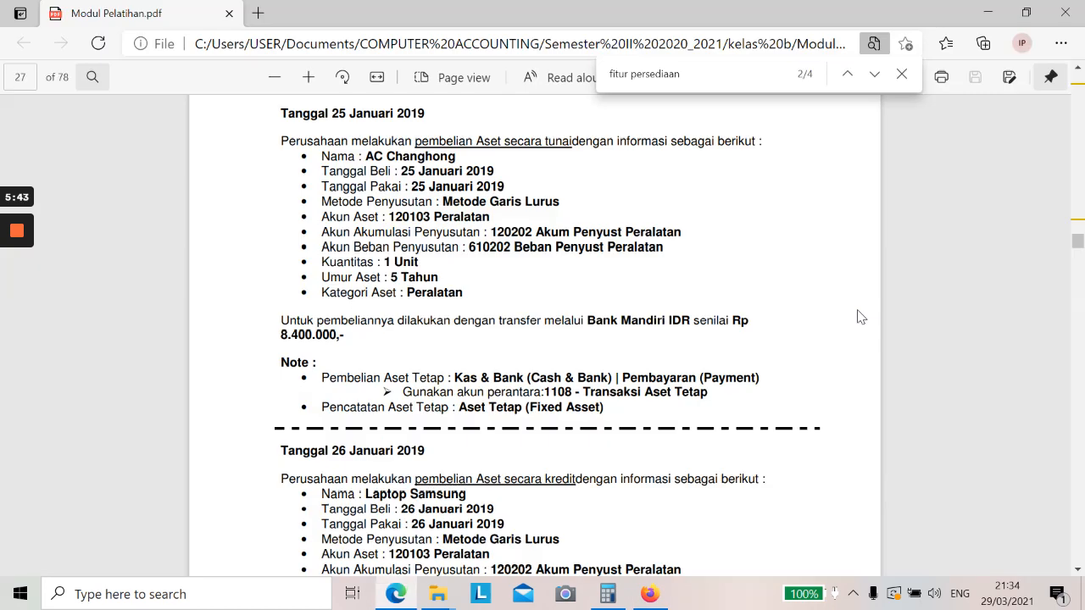
{"action": "key", "text": "alt+Tab"}
{"action": "type", "text": "5"}
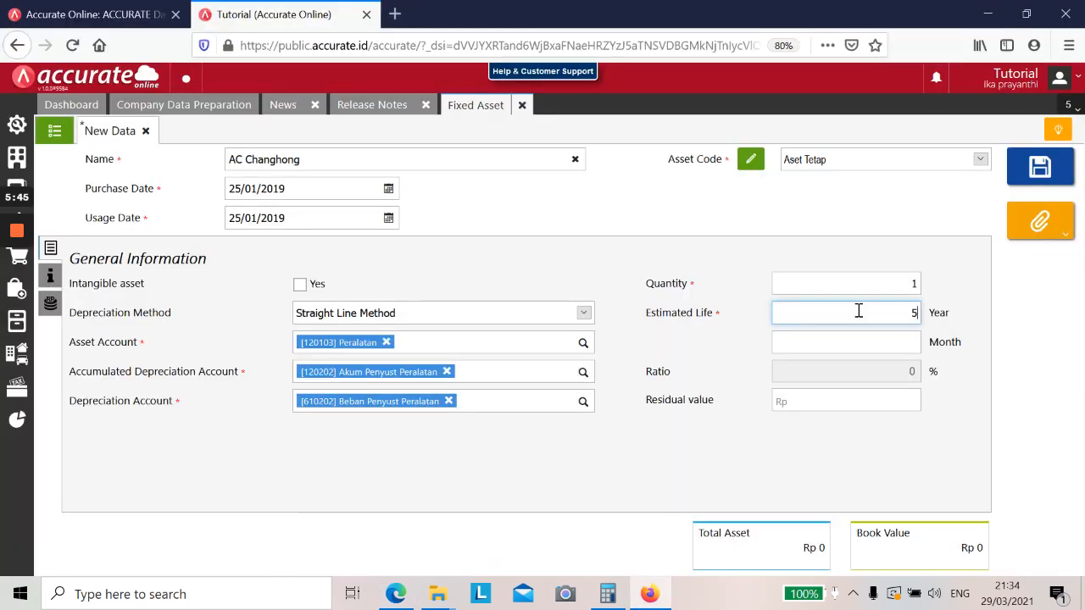
Assign the asset category Peralatan in the asset's additional information.
{"action": "left_click", "coordinate": [51, 275]}
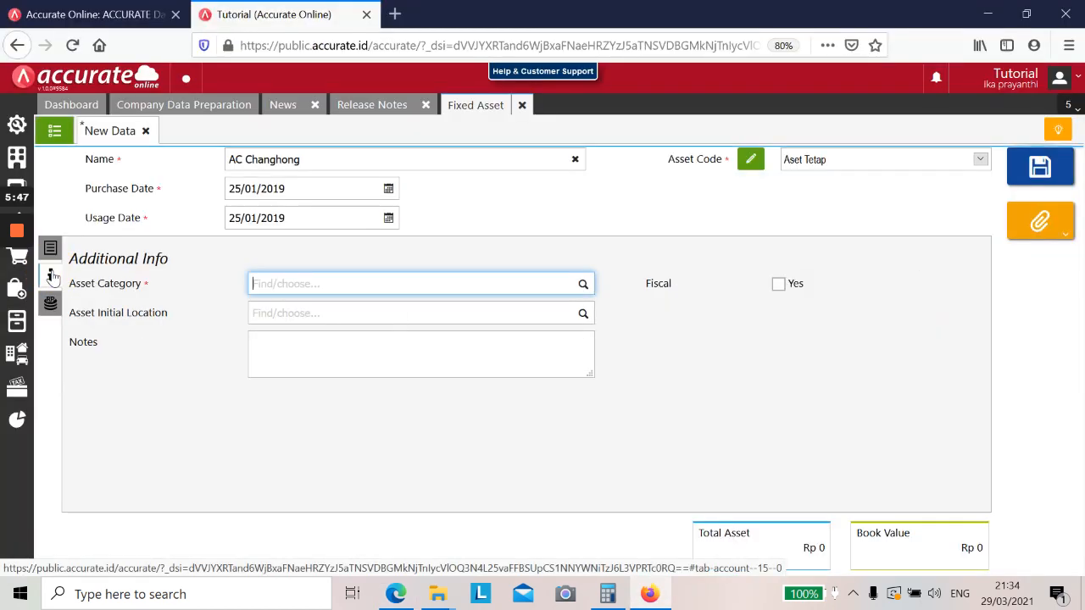
{"action": "type", "text": "peralatan"}
{"action": "left_click", "coordinate": [315, 308]}
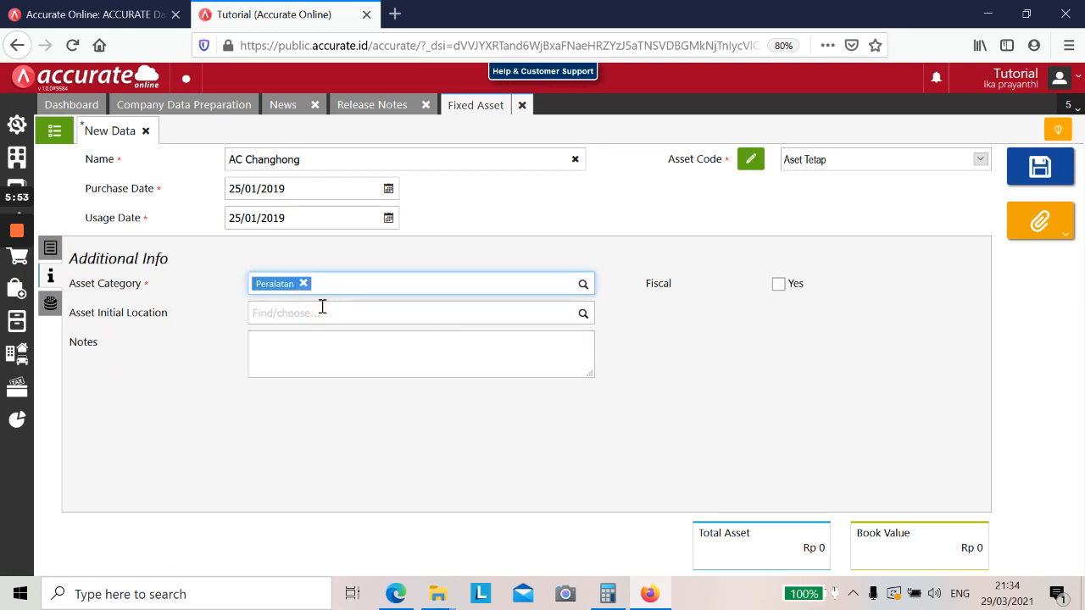
Mark the asset as fiscal and set its fiscal asset category to Gol 1 [Garis Lurus].
{"action": "left_click", "coordinate": [779, 286]}
{"action": "left_click", "coordinate": [973, 311]}
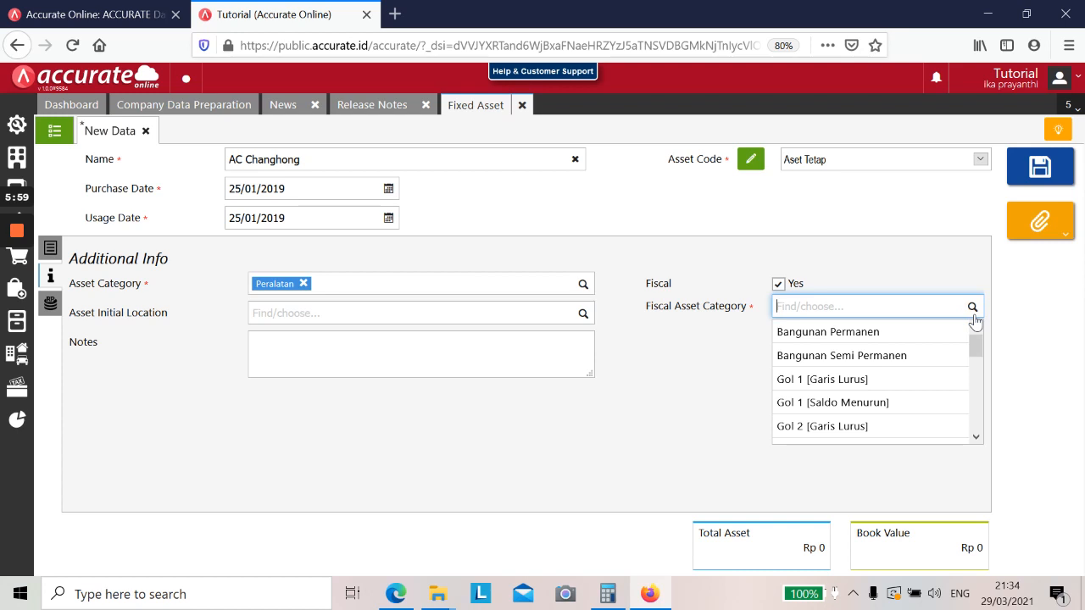
{"action": "left_click", "coordinate": [892, 383]}
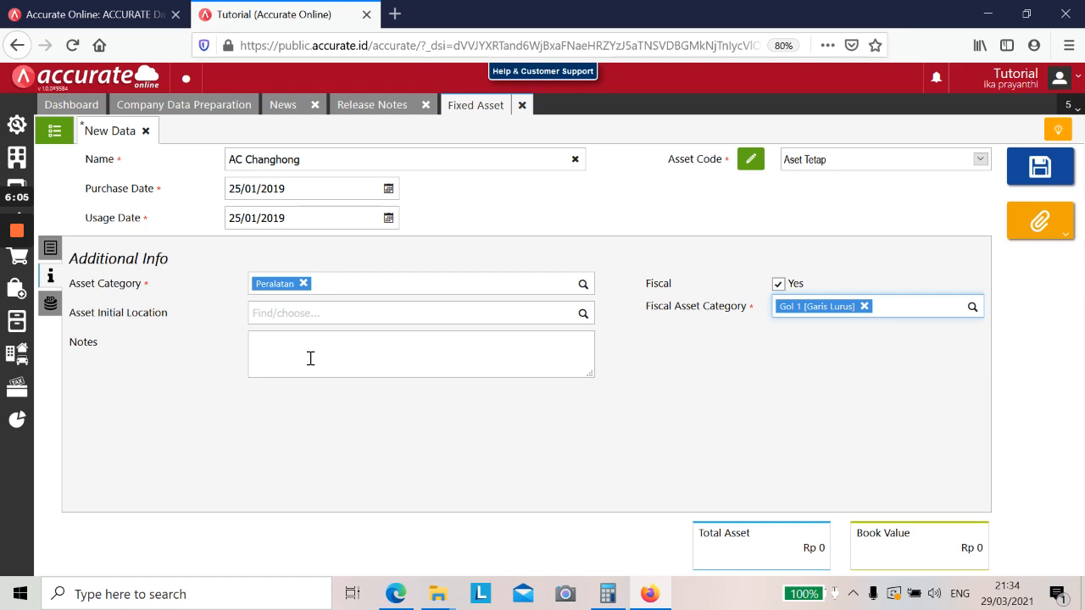
Check the intermediary account in the training module and choose Transaksi Aktiva Tetap as the asset's expense account.
{"action": "left_click", "coordinate": [50, 304]}
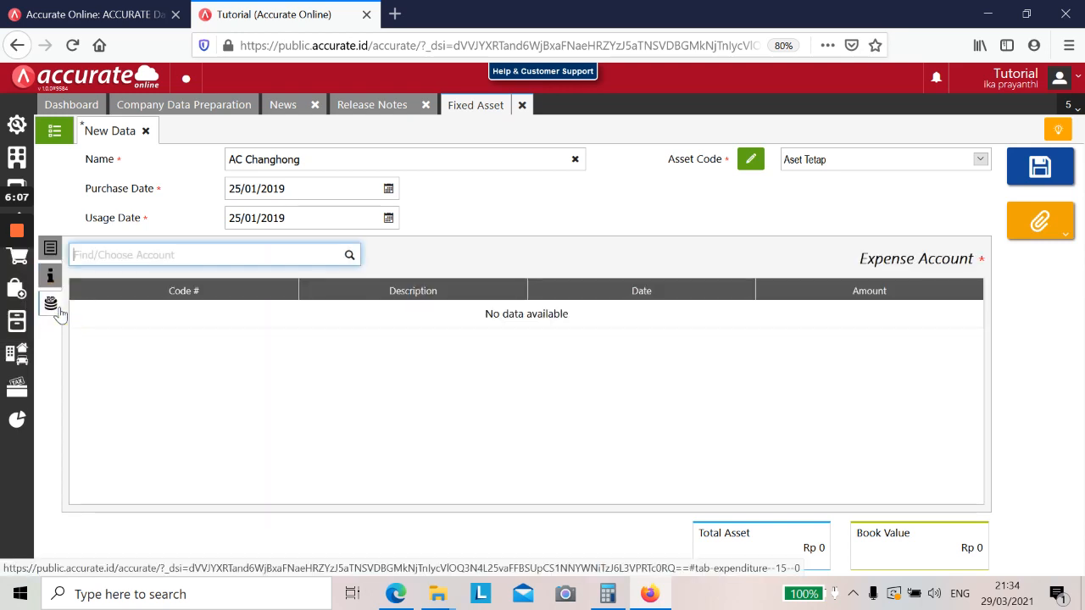
{"action": "left_click", "coordinate": [191, 258]}
{"action": "key", "text": "alt+Tab"}
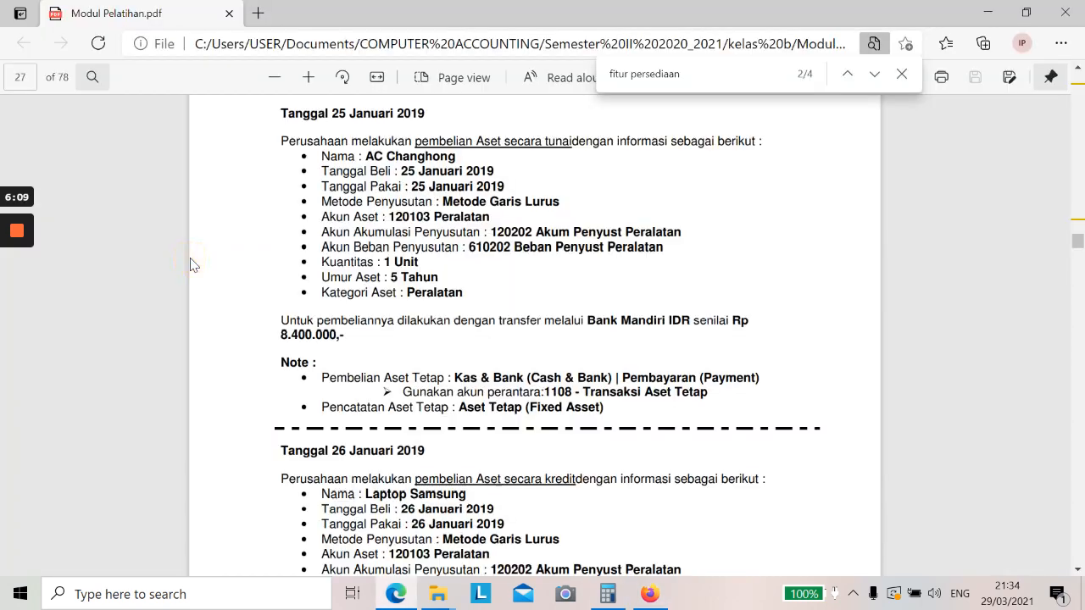
{"action": "key", "text": "alt+Tab"}
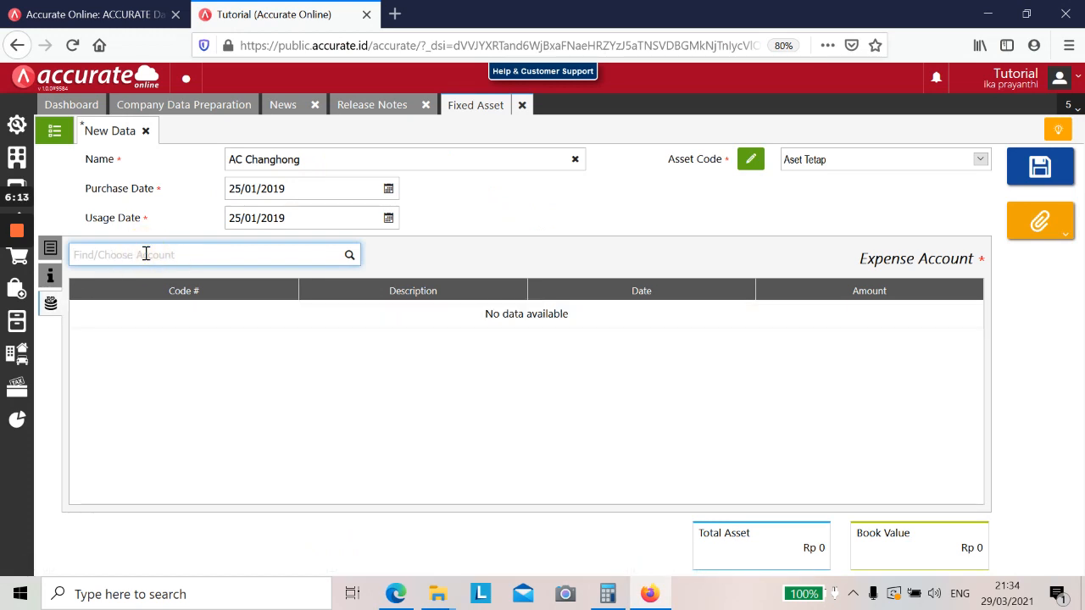
{"action": "key", "text": "alt+Tab"}
{"action": "key", "text": "alt+Tab"}
{"action": "type", "text": "transaksi a"}
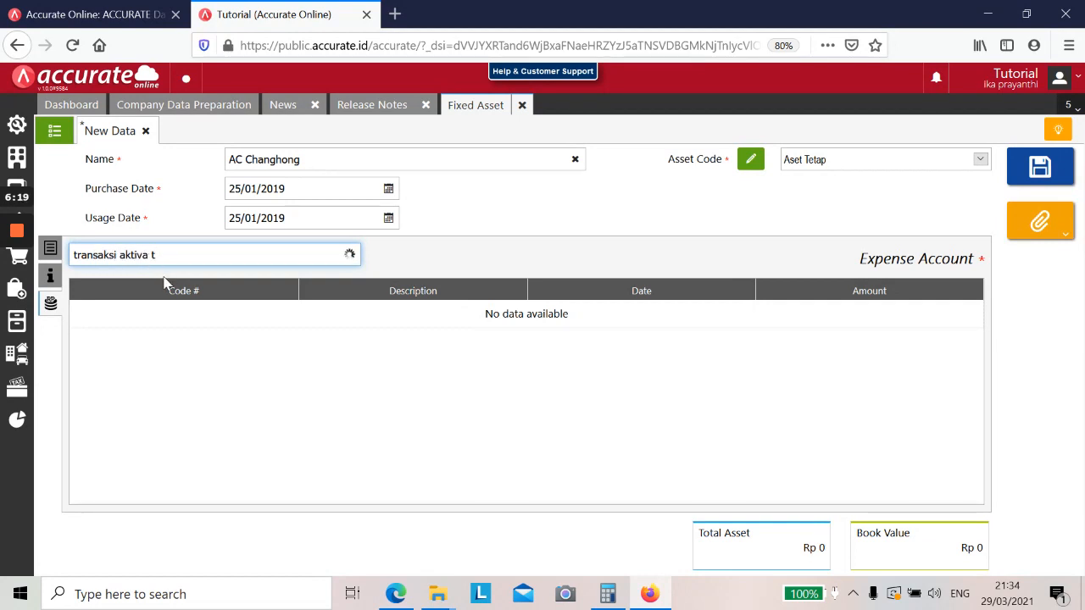
{"action": "left_click", "coordinate": [165, 288]}
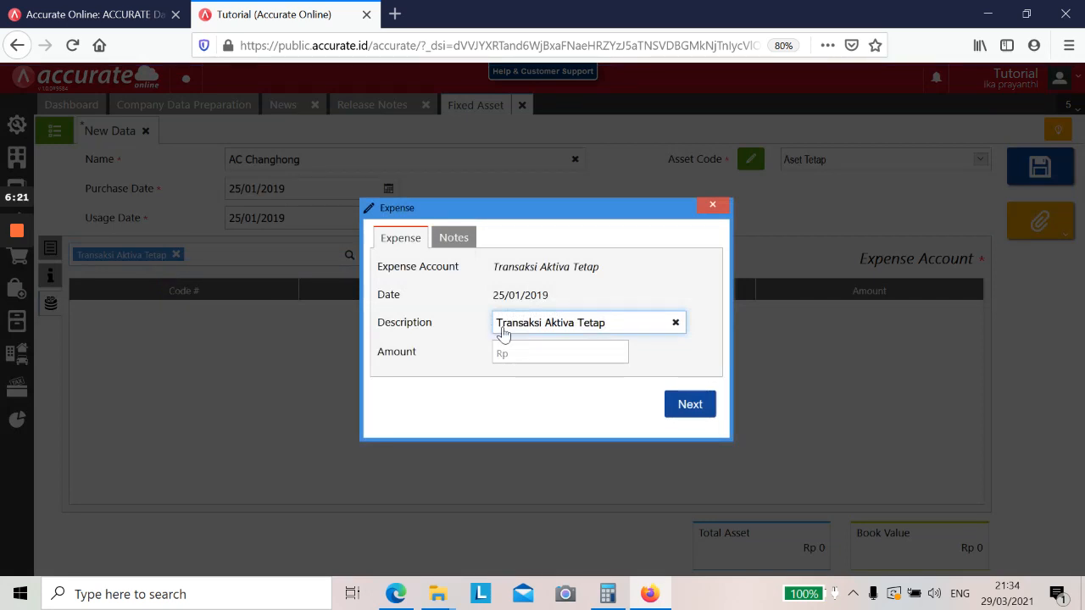
Look up the purchase price in the training module, enter 8.400.000 as the expense amount and save the fixed asset.
{"action": "left_click", "coordinate": [526, 350]}
{"action": "key", "text": "alt+Tab"}
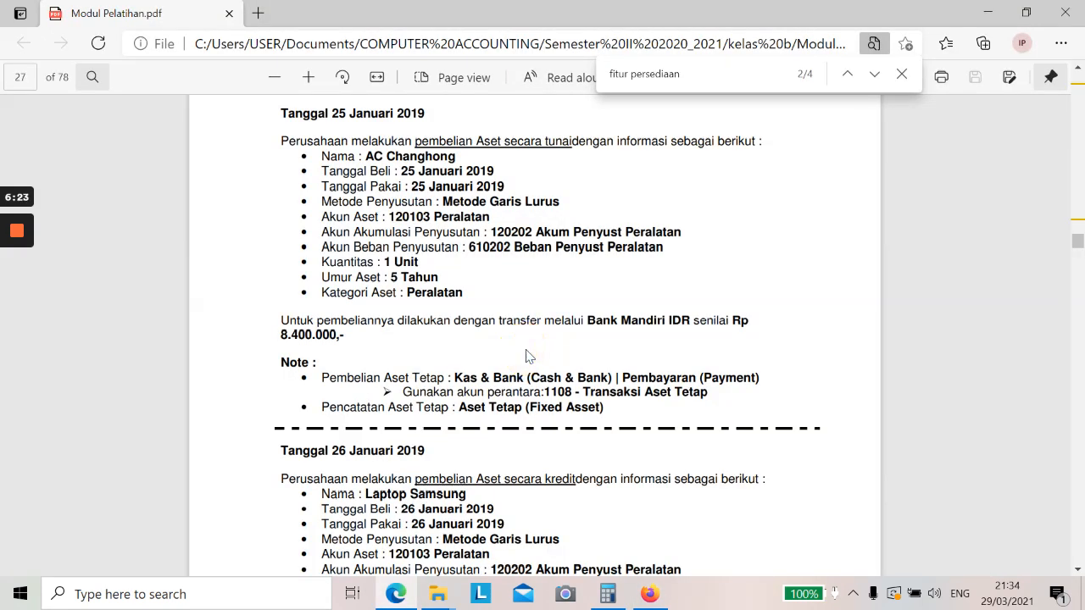
{"action": "key", "text": "alt+Tab"}
{"action": "type", "text": "8.400.000"}
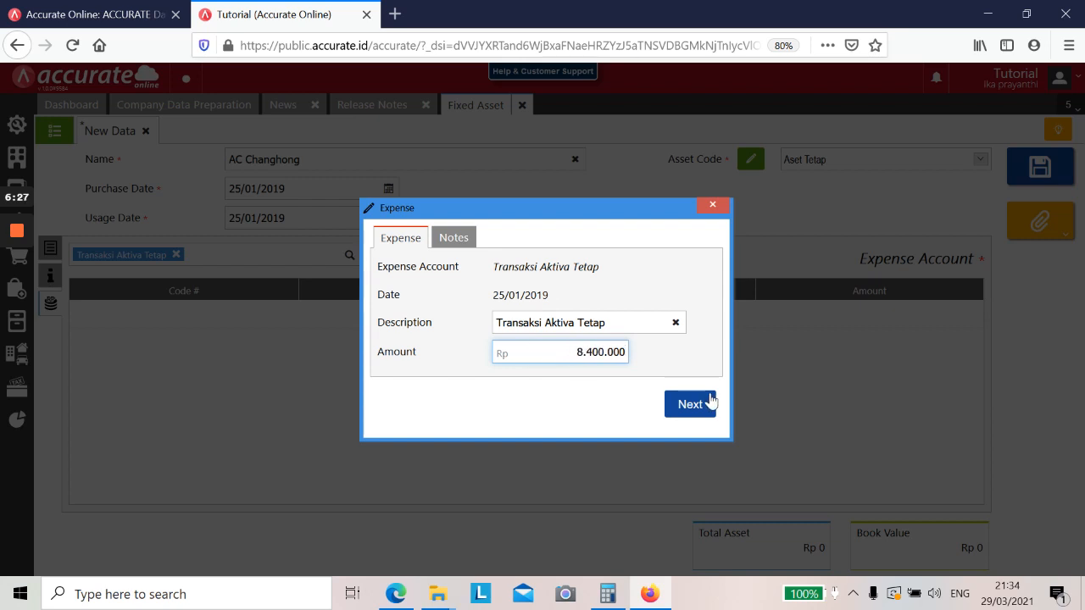
{"action": "left_click", "coordinate": [700, 405]}
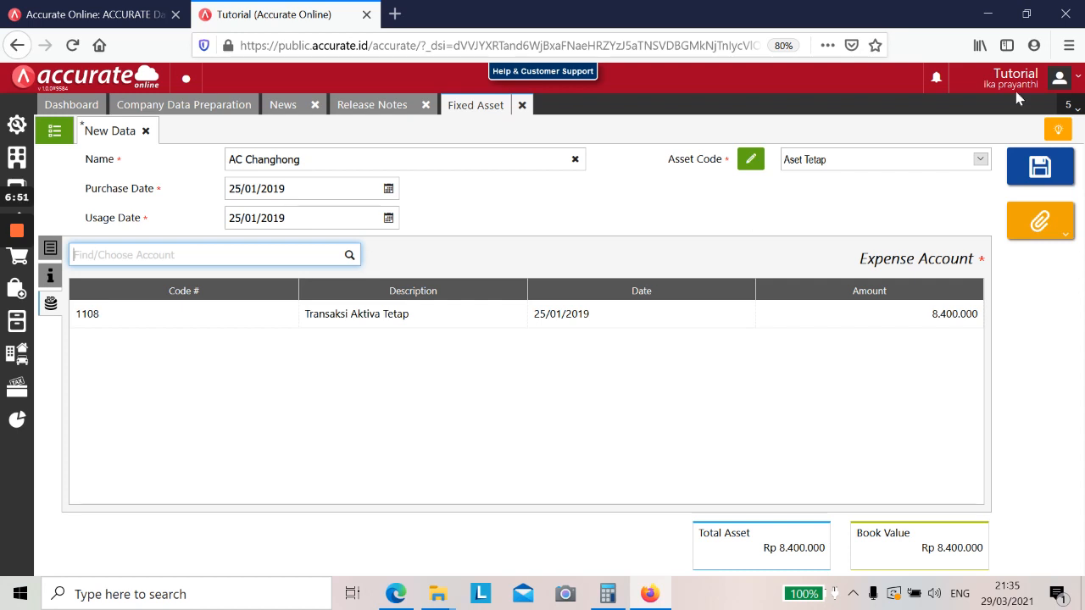
{"action": "left_click", "coordinate": [1040, 174]}
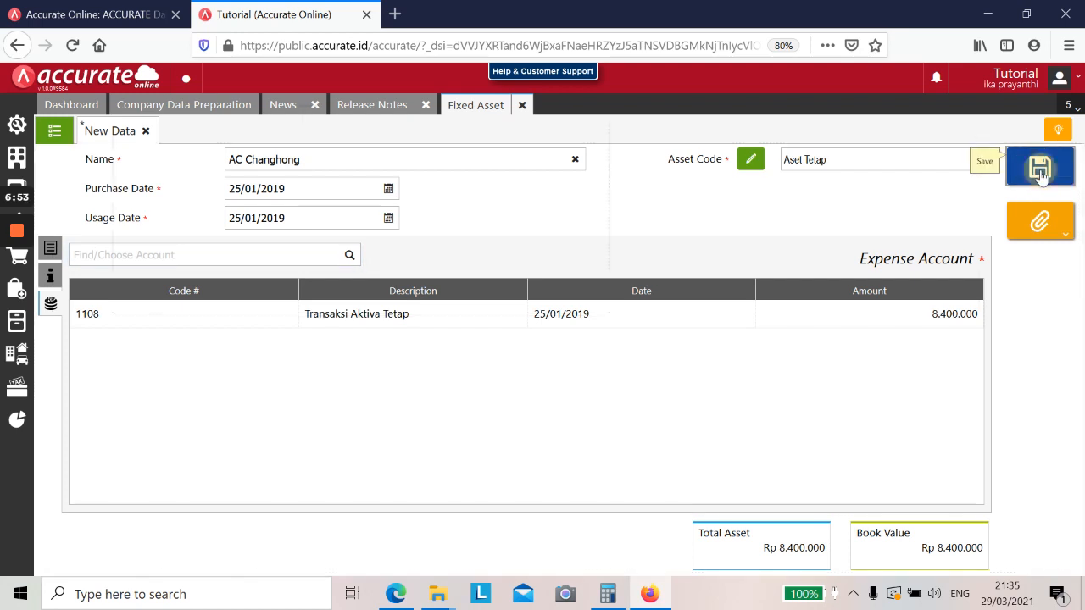
Open the list of existing journal vouchers in the General Ledger.
{"action": "left_click", "coordinate": [1026, 13]}
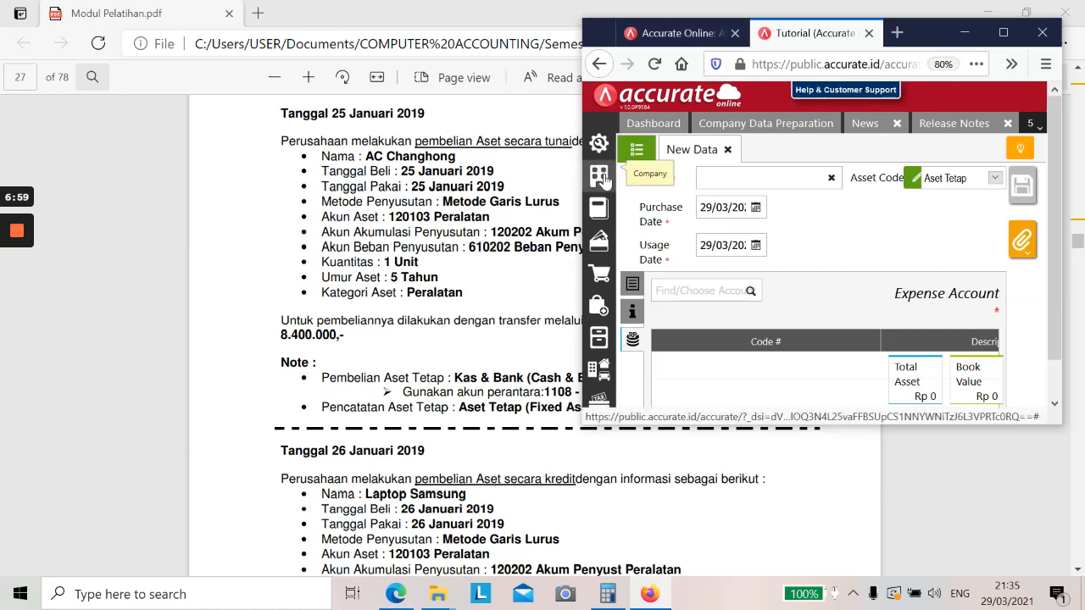
{"action": "mouse_move", "coordinate": [603, 215]}
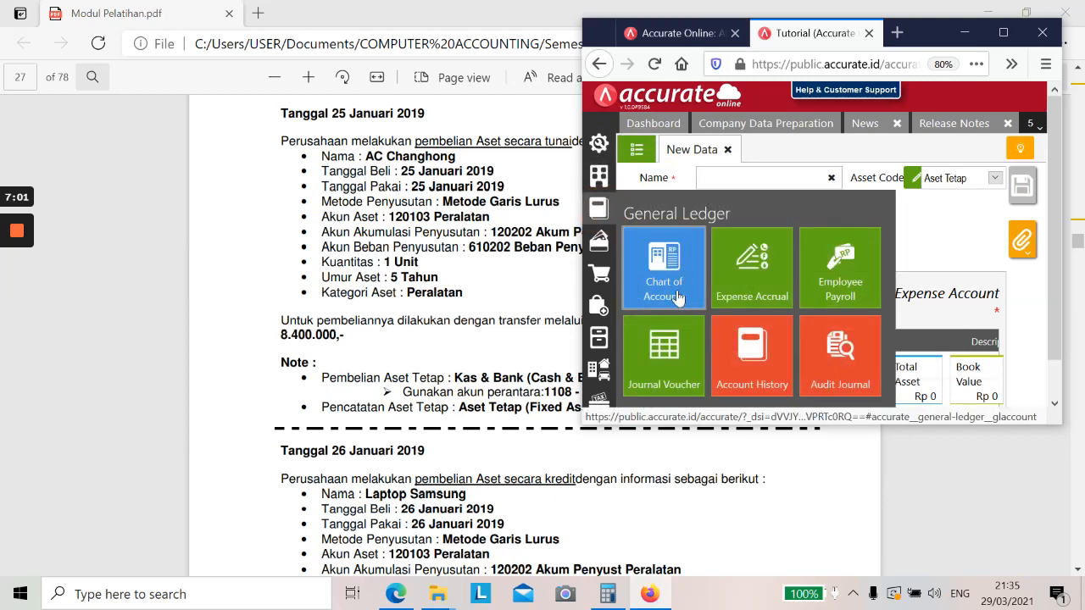
{"action": "left_click", "coordinate": [664, 356]}
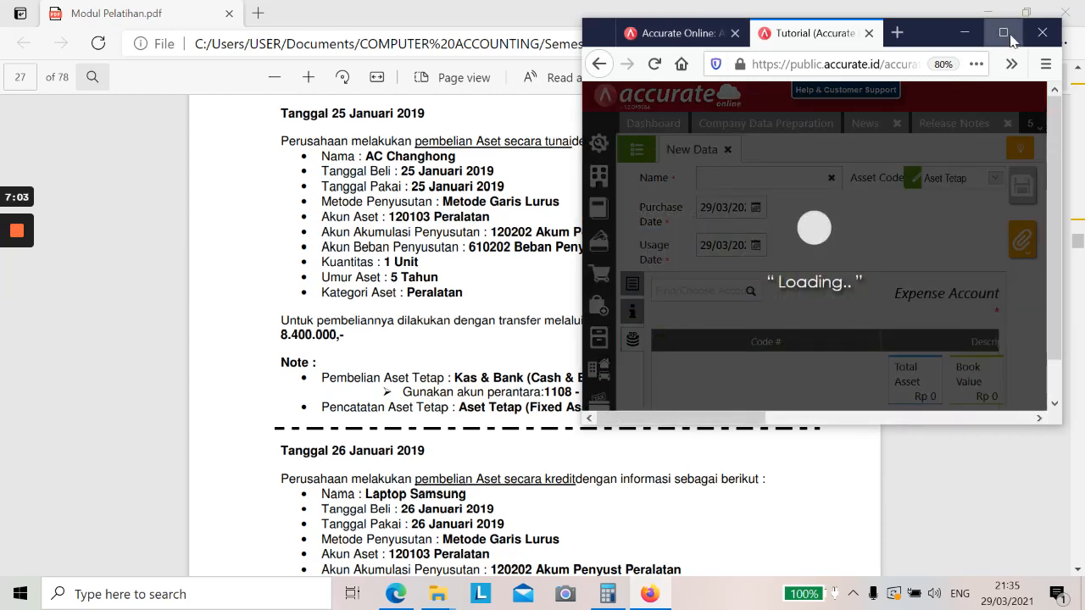
{"action": "left_click", "coordinate": [1003, 32]}
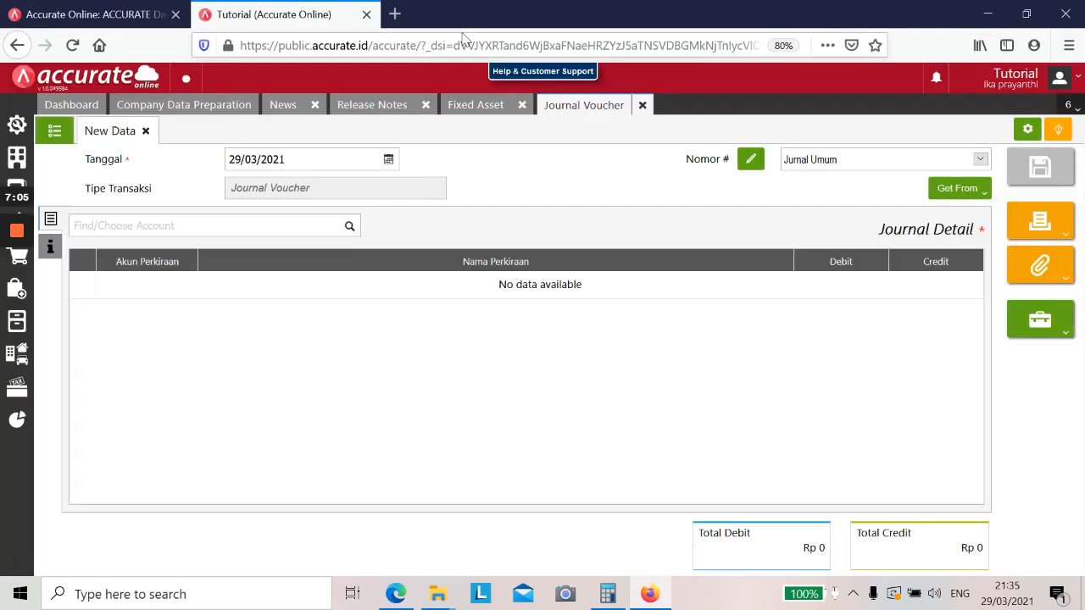
{"action": "left_click", "coordinate": [50, 137]}
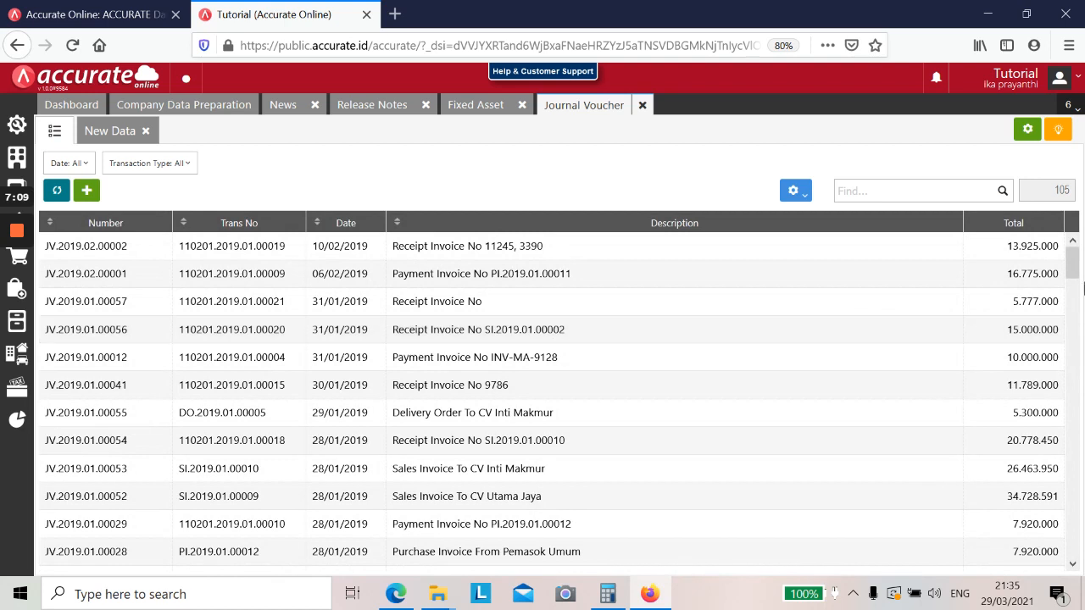
Examine the debit and credit lines of the 25/01/2019 Payment Transaksi Aktiva Tetap journal and close it.
{"action": "left_click_drag", "start_coordinate": [1075, 265], "coordinate": [1078, 286]}
{"action": "scroll", "coordinate": [1078, 286], "scroll_direction": "down", "scroll_amount": 4}
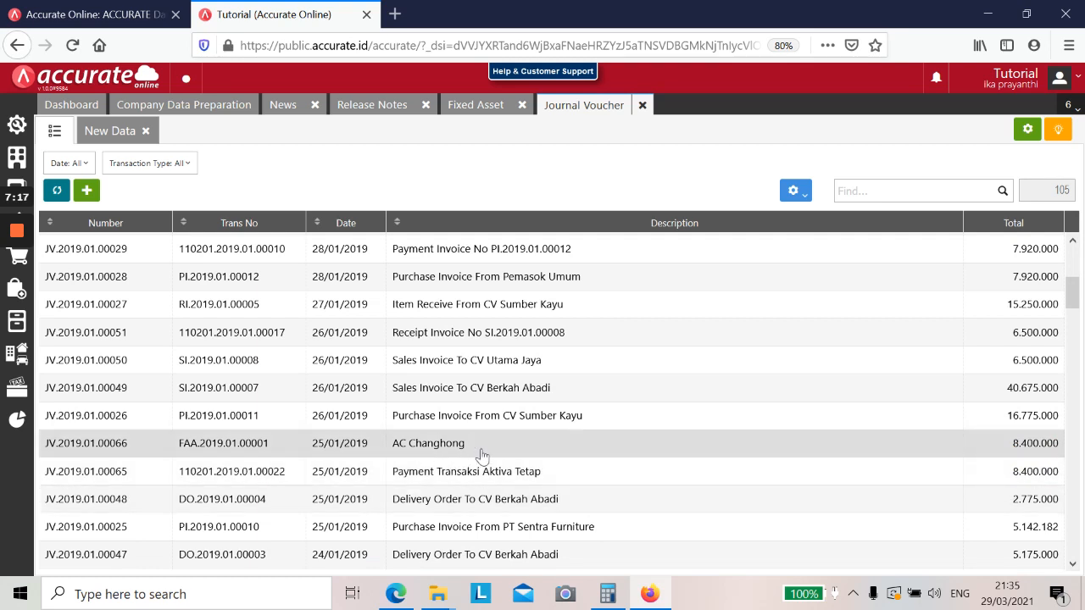
{"action": "left_click", "coordinate": [438, 482]}
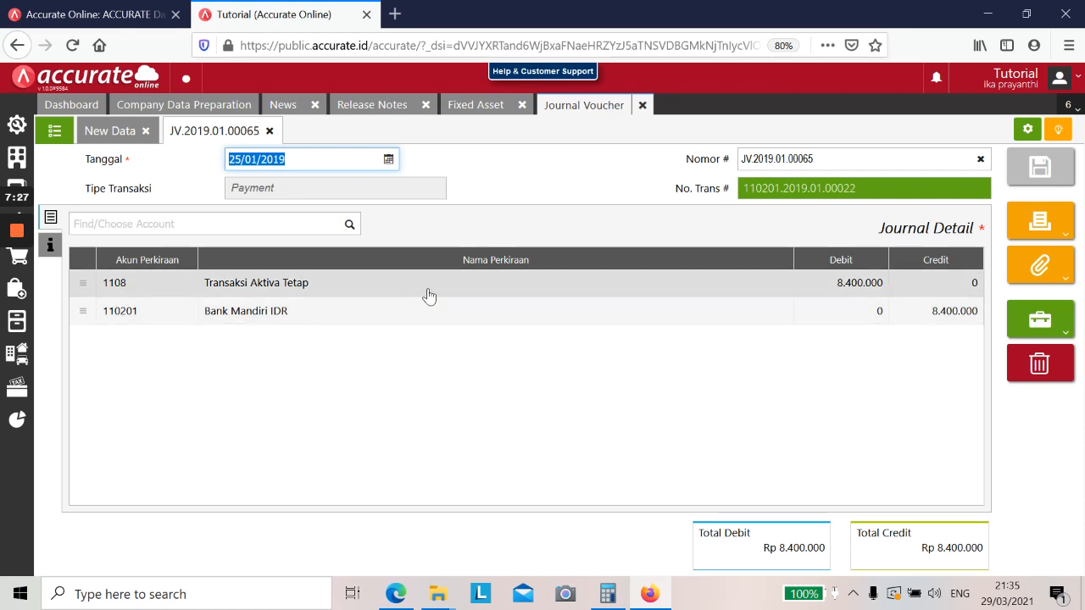
{"action": "left_click", "coordinate": [268, 131]}
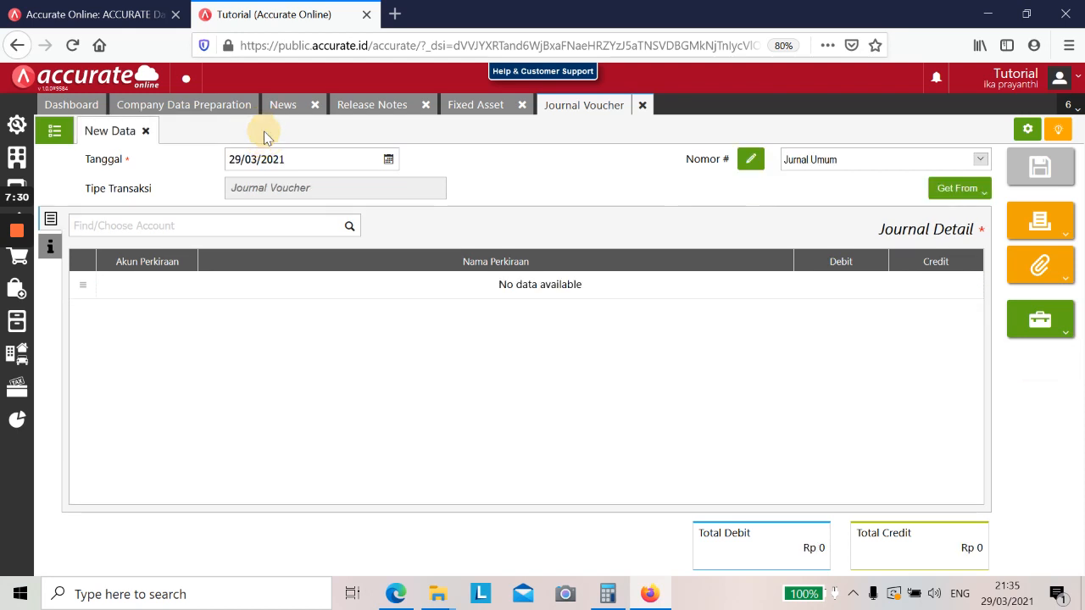
Examine the AC Changhong fixed asset journal, and close the Journal Voucher and Fixed Asset modules.
{"action": "left_click", "coordinate": [54, 131]}
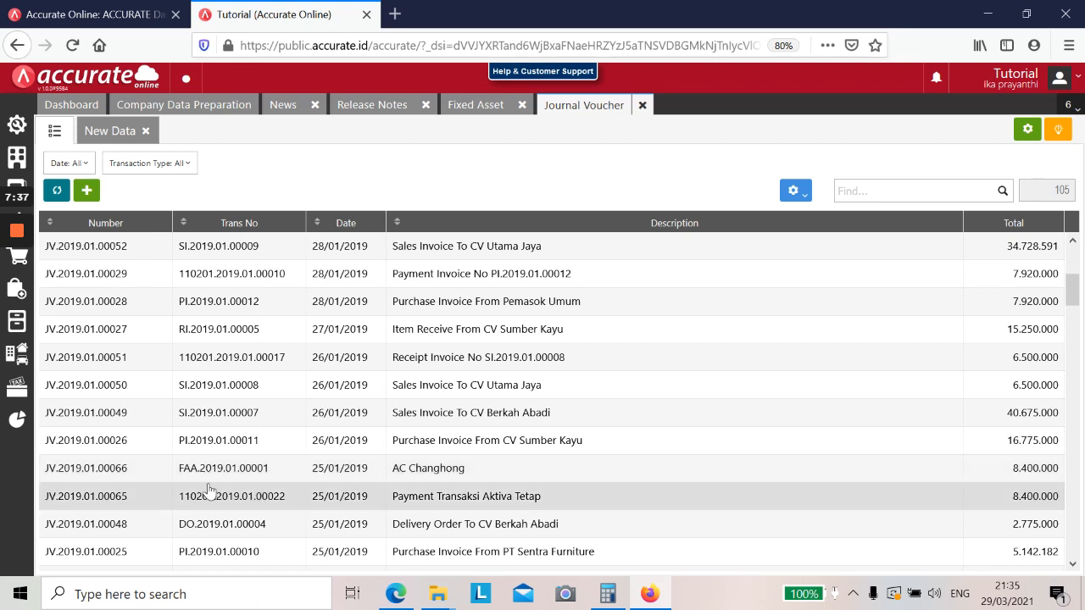
{"action": "left_click", "coordinate": [498, 472]}
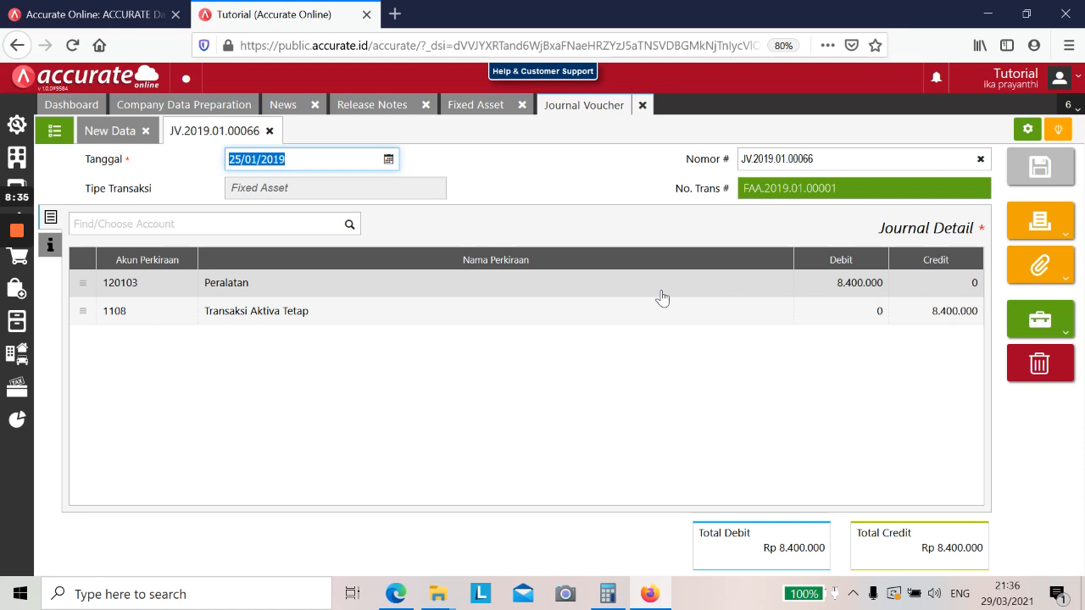
{"action": "left_click", "coordinate": [643, 106]}
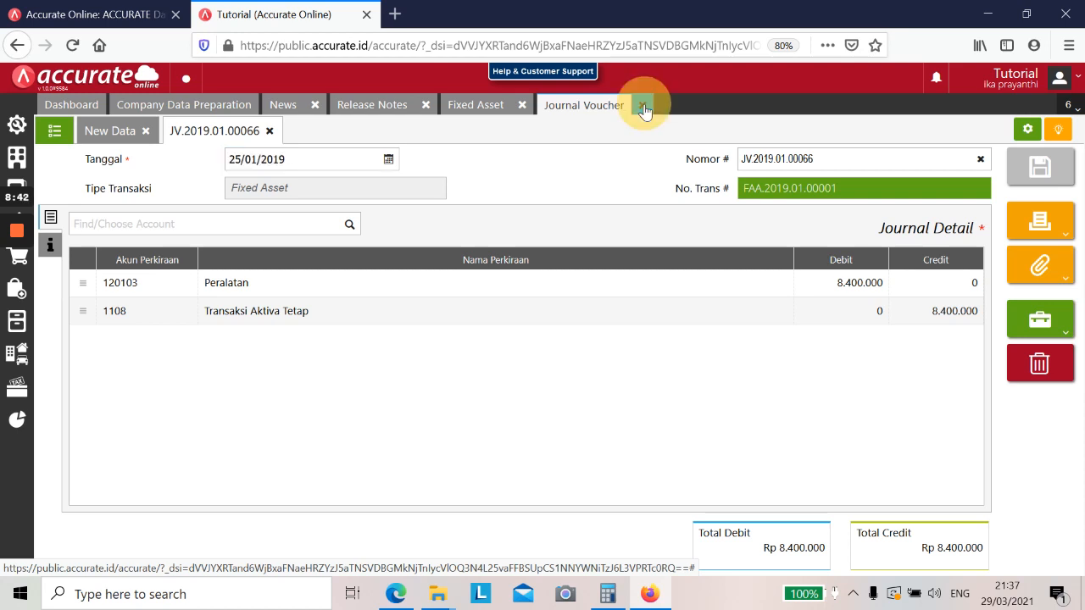
{"action": "left_click", "coordinate": [523, 106]}
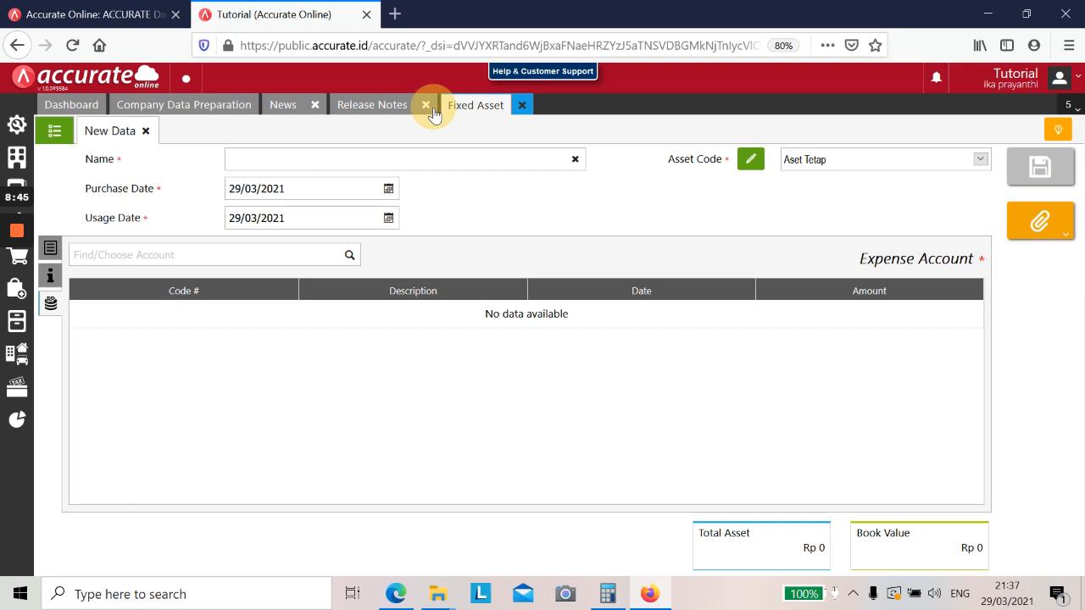
Switch to the training module PDF and read the 26 January 2019 credit purchase of Laptop Samsung.
{"action": "key", "text": "alt+Tab"}
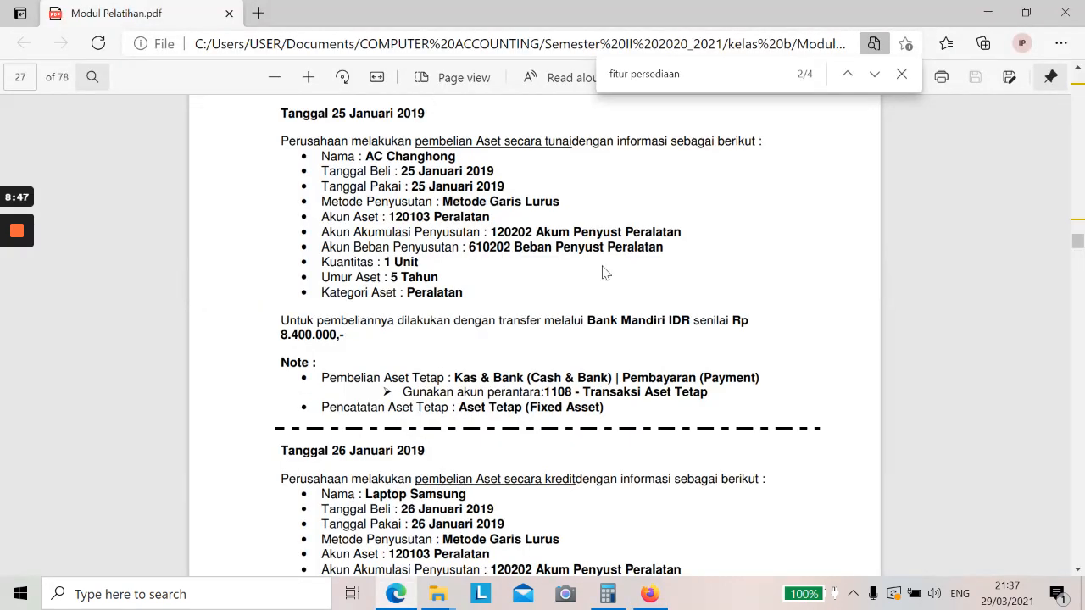
{"action": "scroll", "coordinate": [511, 294], "scroll_direction": "down", "scroll_amount": 3}
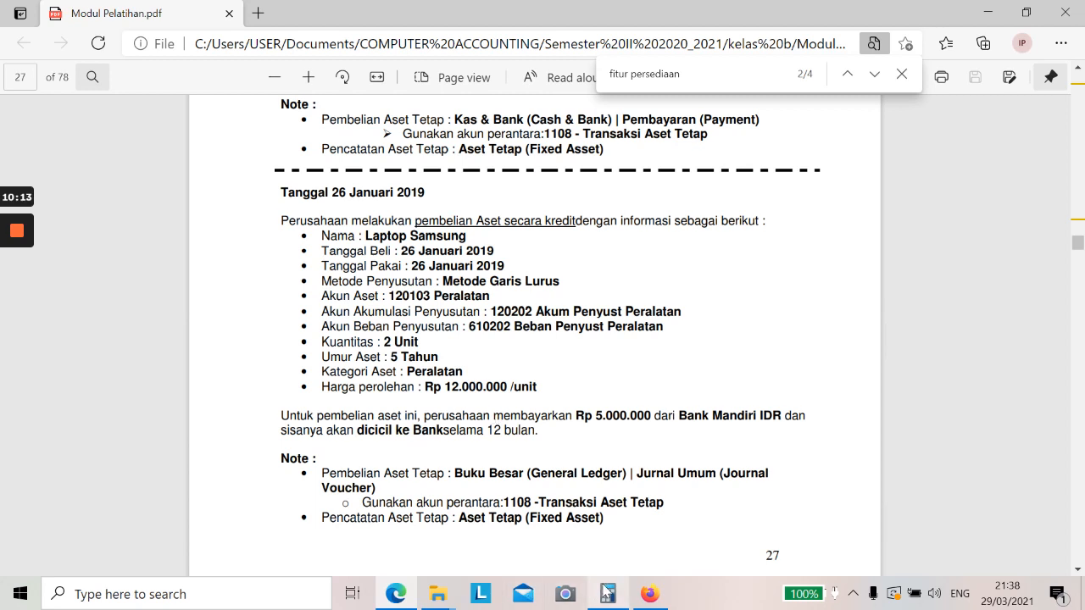
Switch to Excel and create a blank workbook for drafting the journal entry.
{"action": "left_click", "coordinate": [253, 593]}
{"action": "type", "text": "e"}
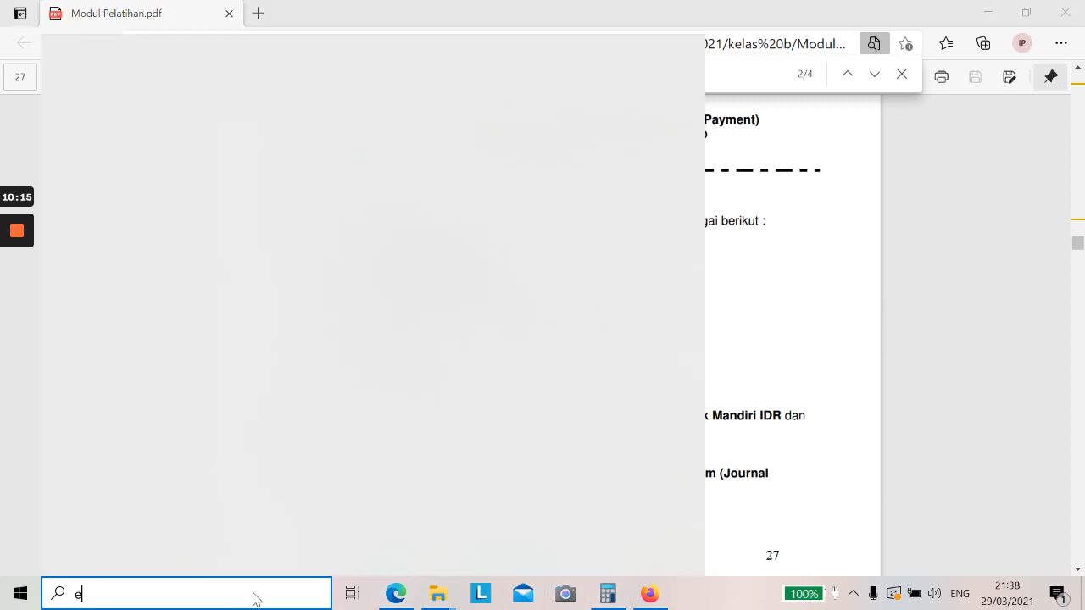
{"action": "type", "text": "x el"}
{"action": "key", "text": "BackSpace"}
{"action": "key", "text": "BackSpace"}
{"action": "key", "text": "BackSpace"}
{"action": "type", "text": "cel"}
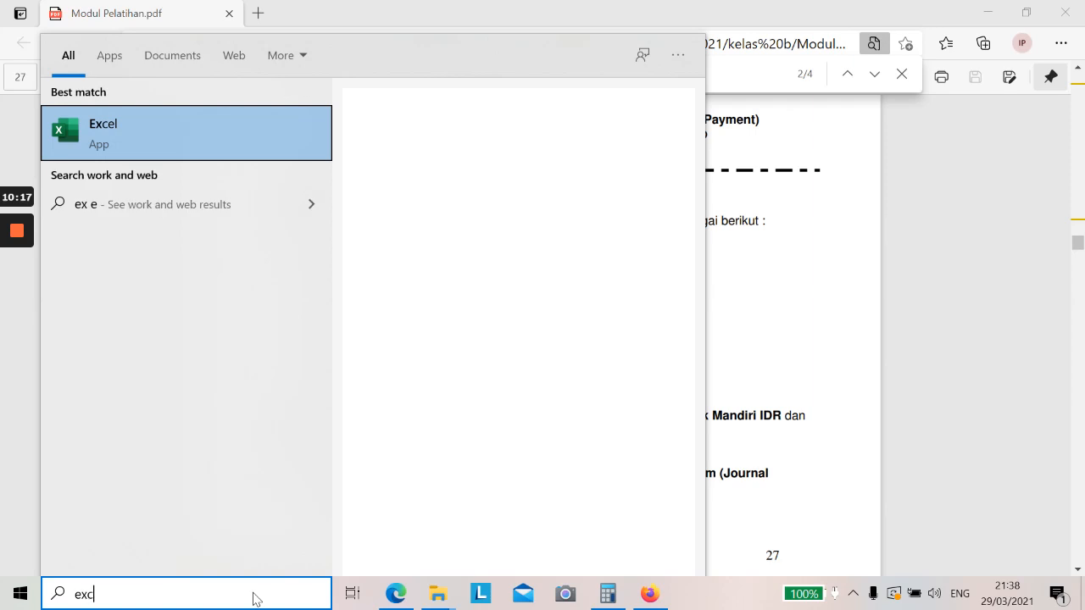
{"action": "left_click", "coordinate": [197, 114]}
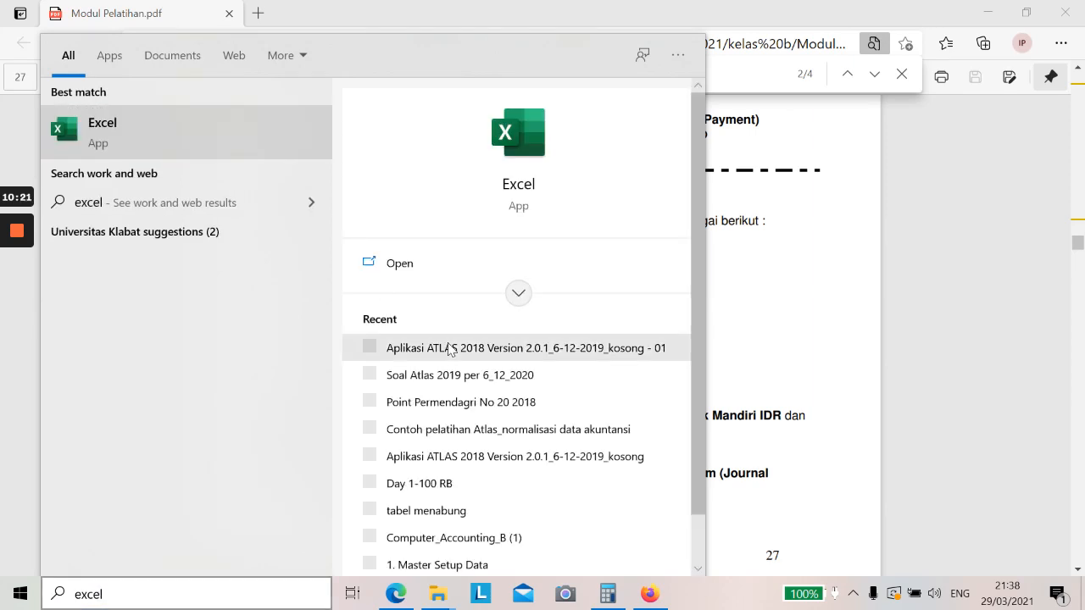
{"action": "left_click", "coordinate": [543, 458]}
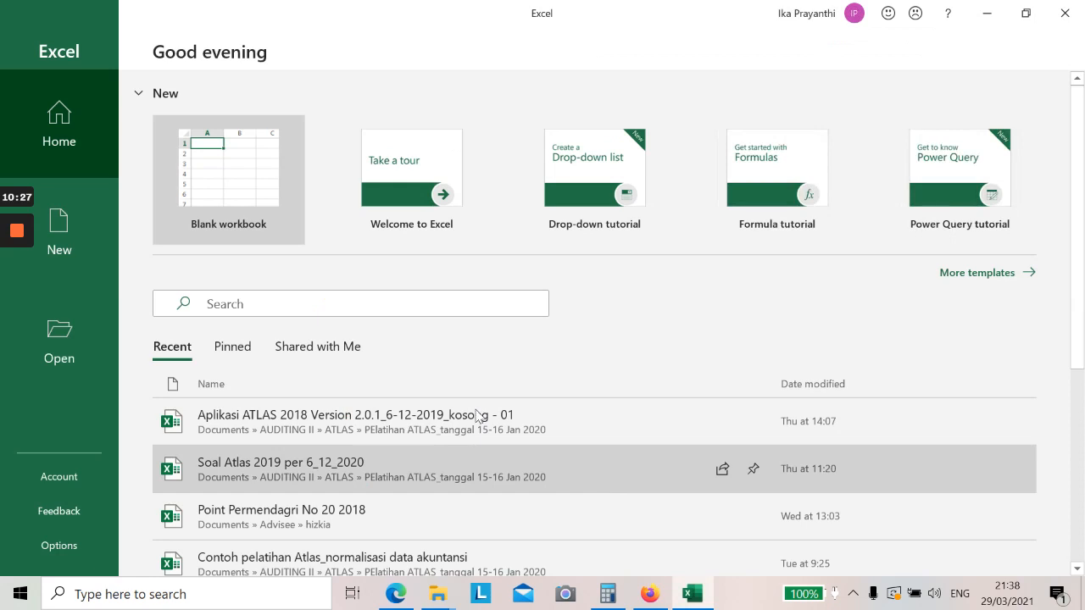
{"action": "left_click", "coordinate": [213, 177]}
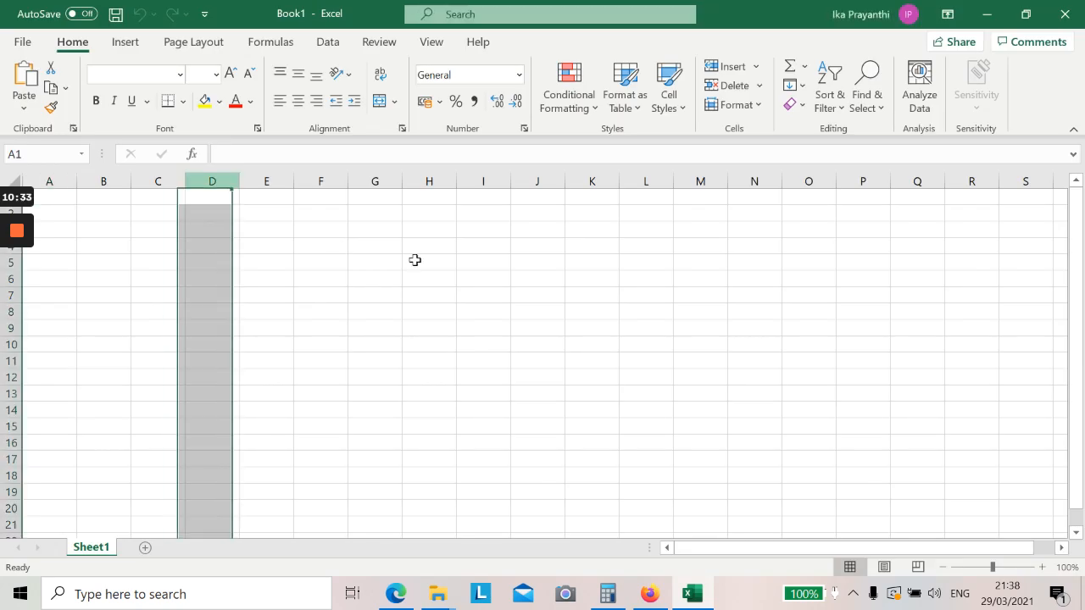
Enter the journal account names in F7:F9: peralatan, an indented mandiri idr, and an indented utang lainnya.
{"action": "left_click", "coordinate": [326, 290]}
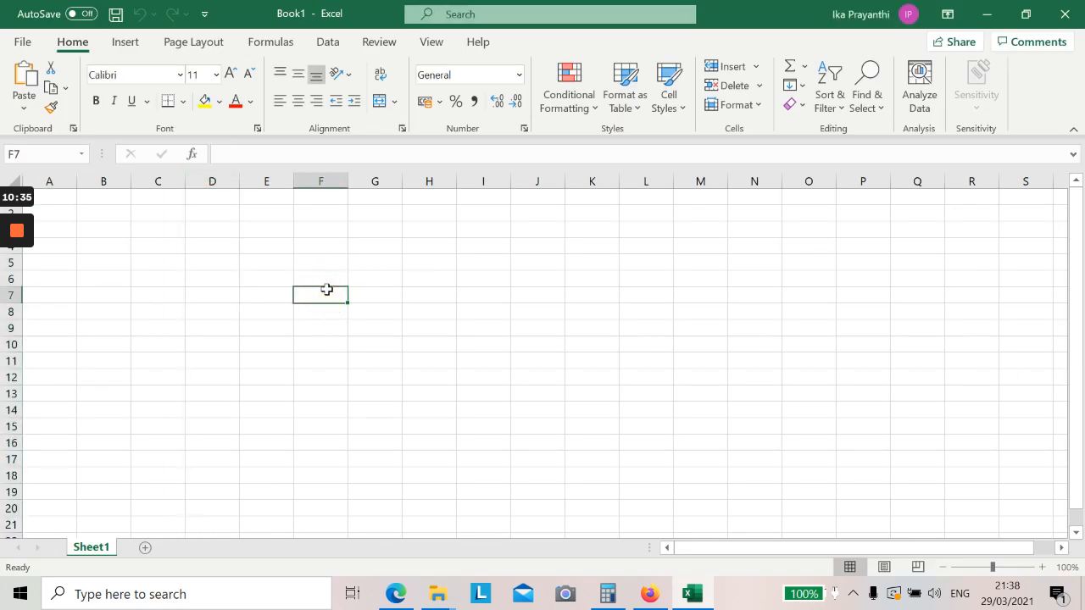
{"action": "type", "text": "pera latan"}
{"action": "key", "text": "Return"}
{"action": "type", "text": "mandiri idr"}
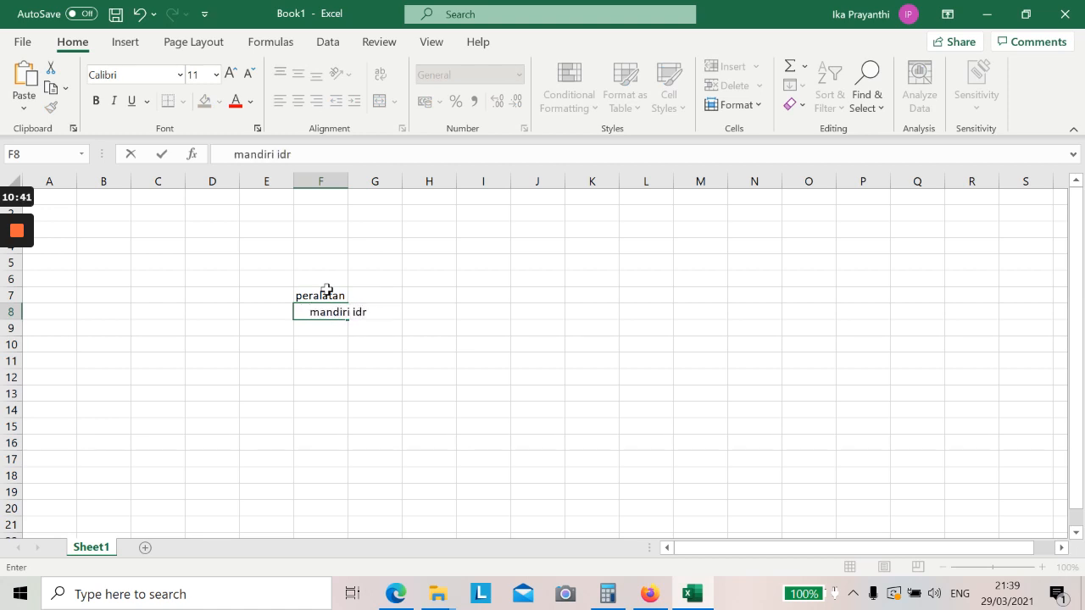
{"action": "key", "text": "Return"}
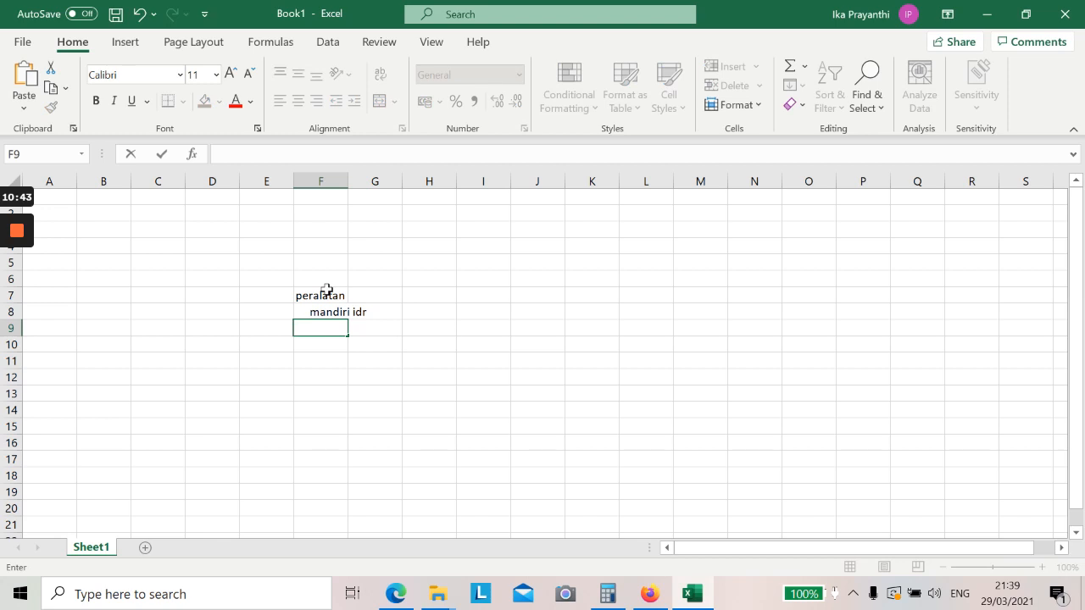
{"action": "type", "text": "utang lainnya"}
{"action": "key", "text": "Return"}
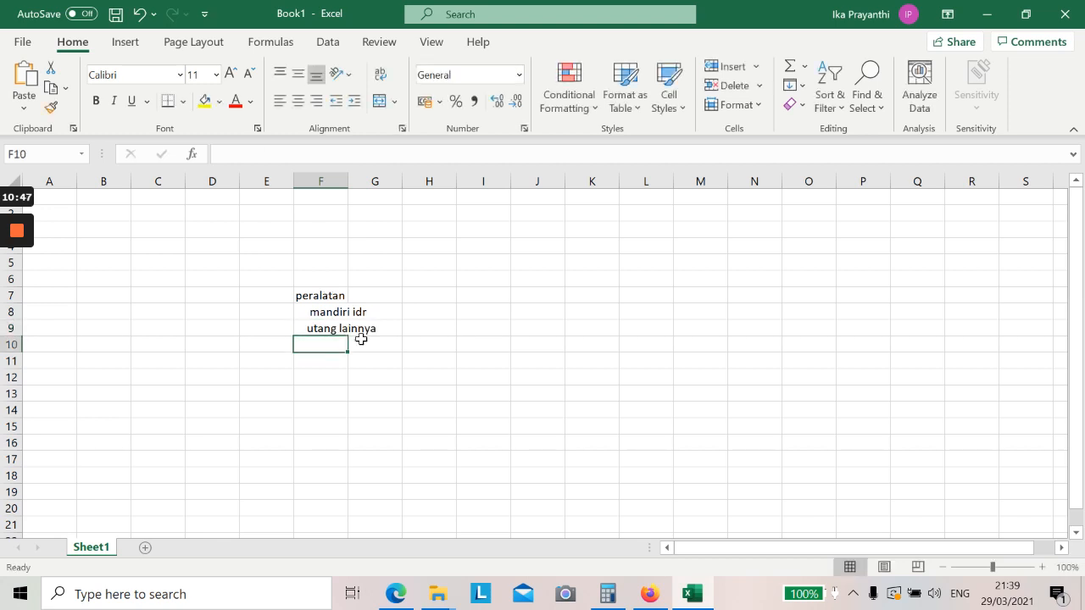
{"action": "left_click", "coordinate": [393, 375]}
{"action": "left_click", "coordinate": [334, 332]}
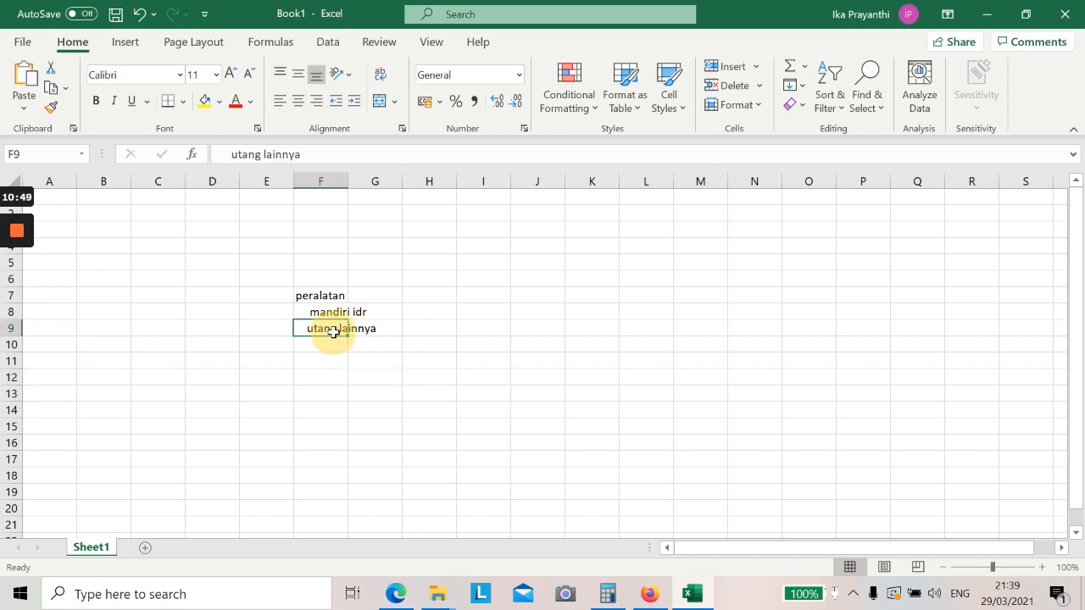
Enter the journal amounts: debit 24000000 in H7, credit 5000000 in I8 and credit 19000000 in I9.
{"action": "left_click", "coordinate": [439, 291]}
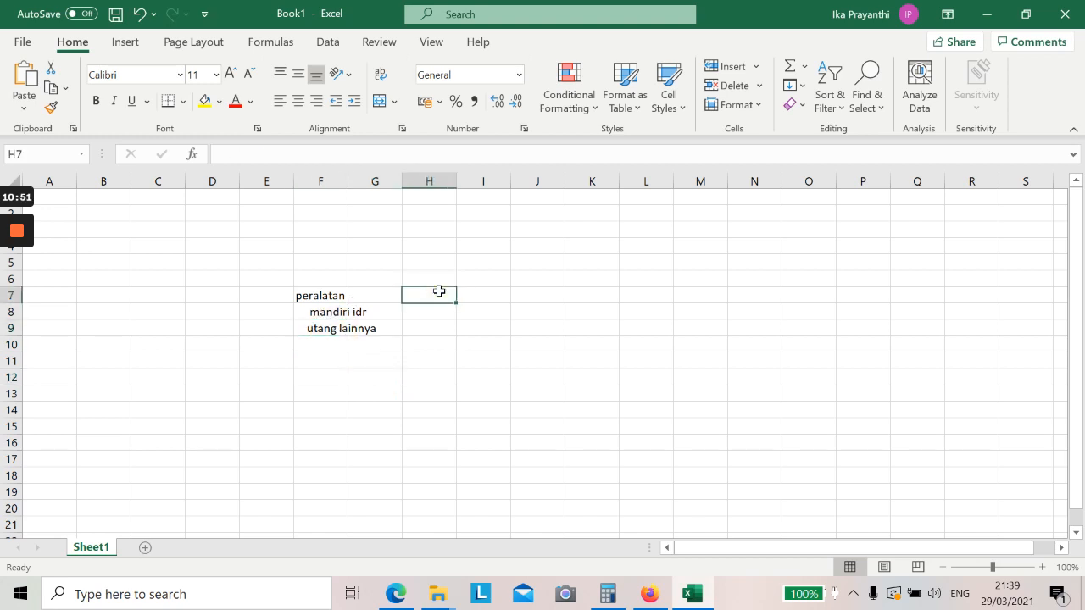
{"action": "type", "text": "24000000"}
{"action": "key", "text": "Return"}
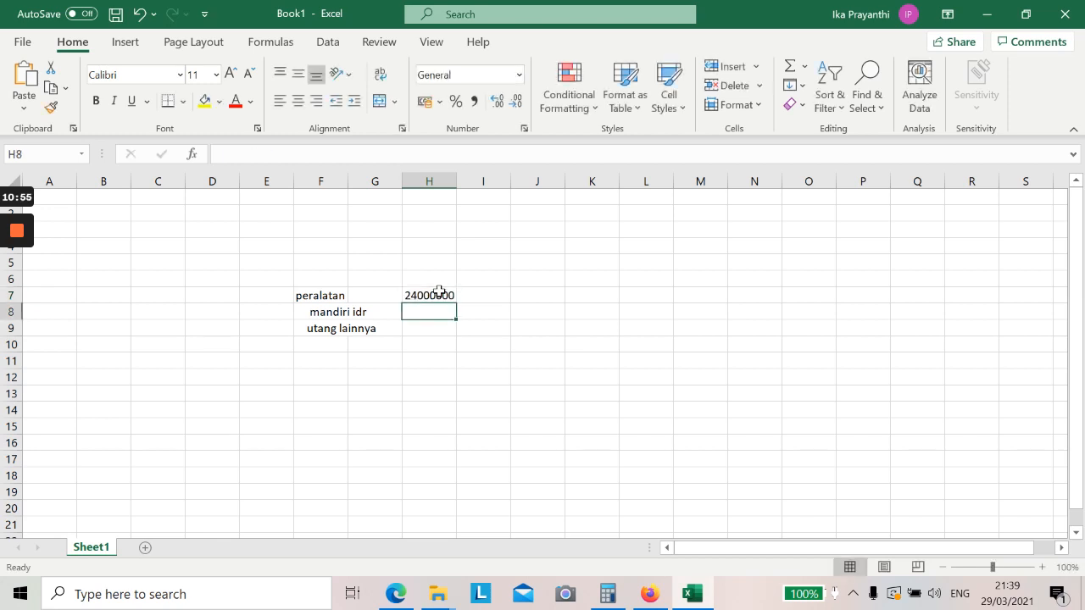
{"action": "key", "text": "Right"}
{"action": "type", "text": "5000000"}
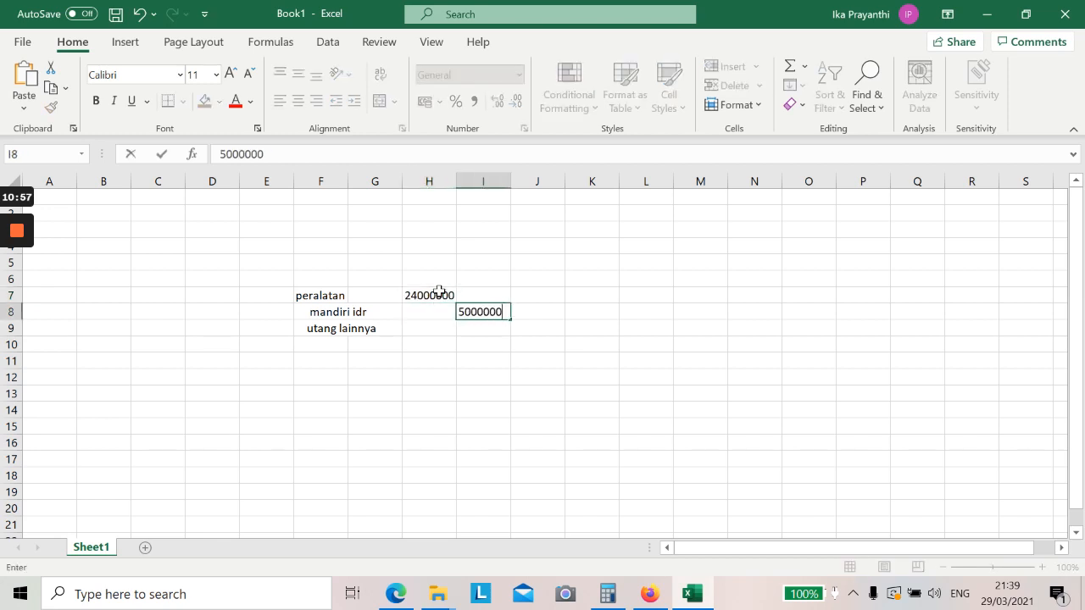
{"action": "key", "text": "Return"}
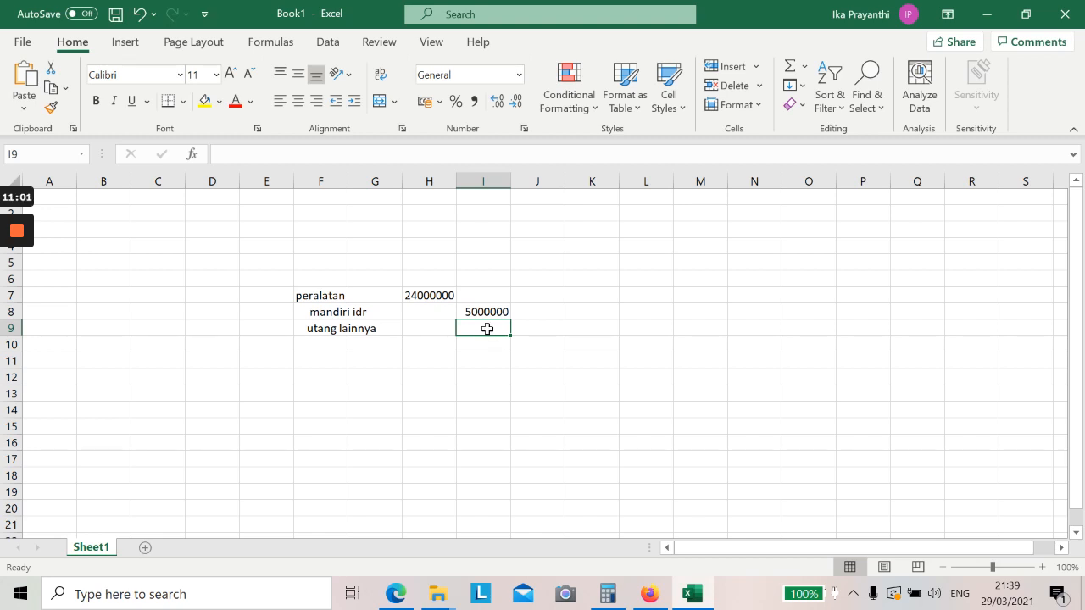
{"action": "type", "text": "1"}
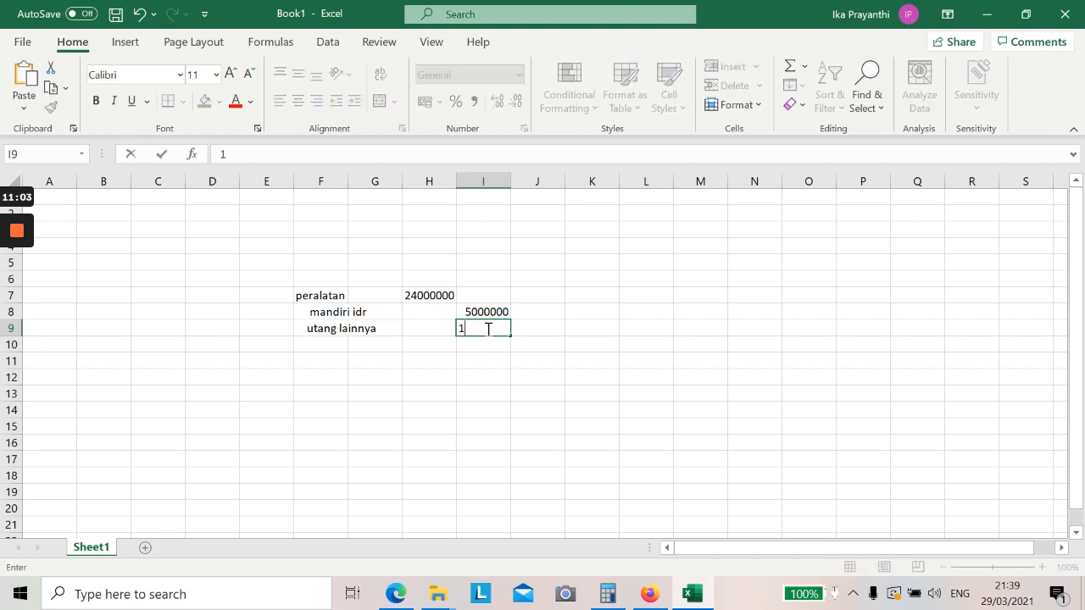
{"action": "type", "text": "9000000"}
{"action": "key", "text": "Tab"}
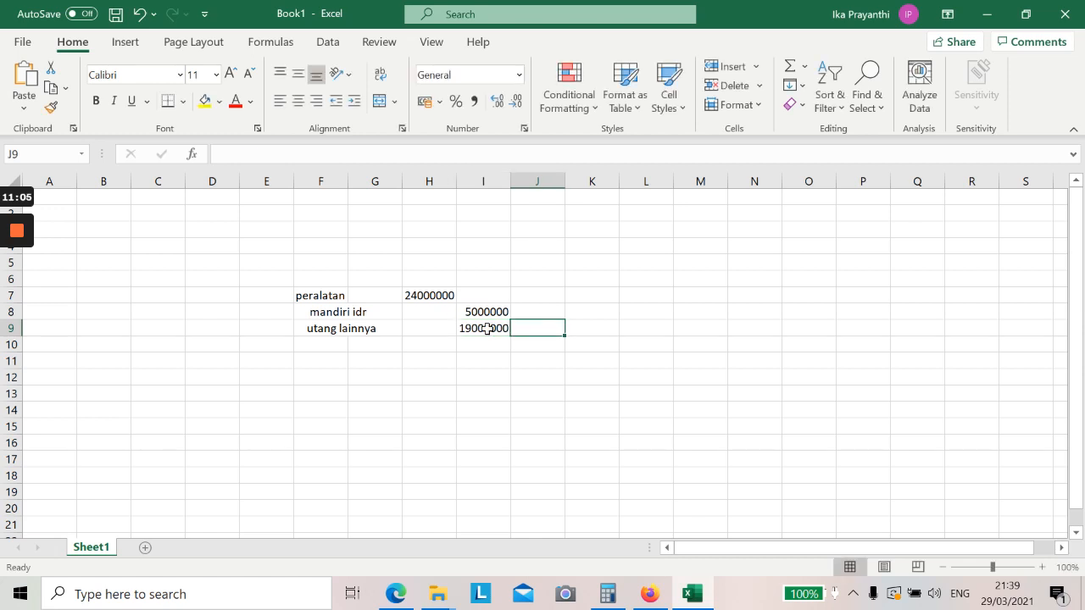
Enter an indented mandiri idr in L9 as the credit line of a second journal.
{"action": "left_click", "coordinate": [631, 332]}
{"action": "left_click", "coordinate": [642, 296]}
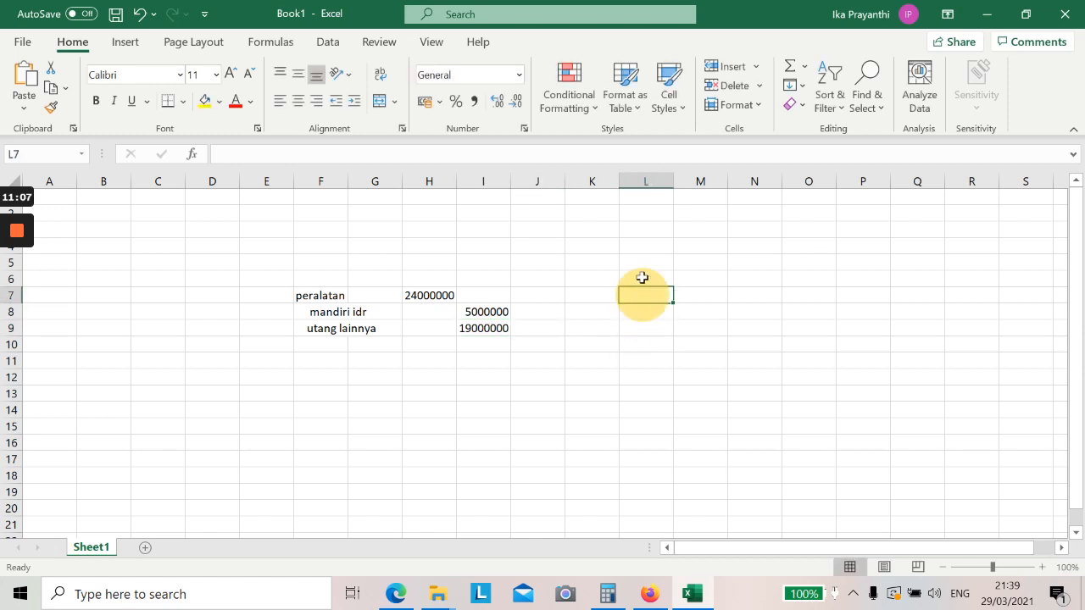
{"action": "left_click", "coordinate": [639, 258]}
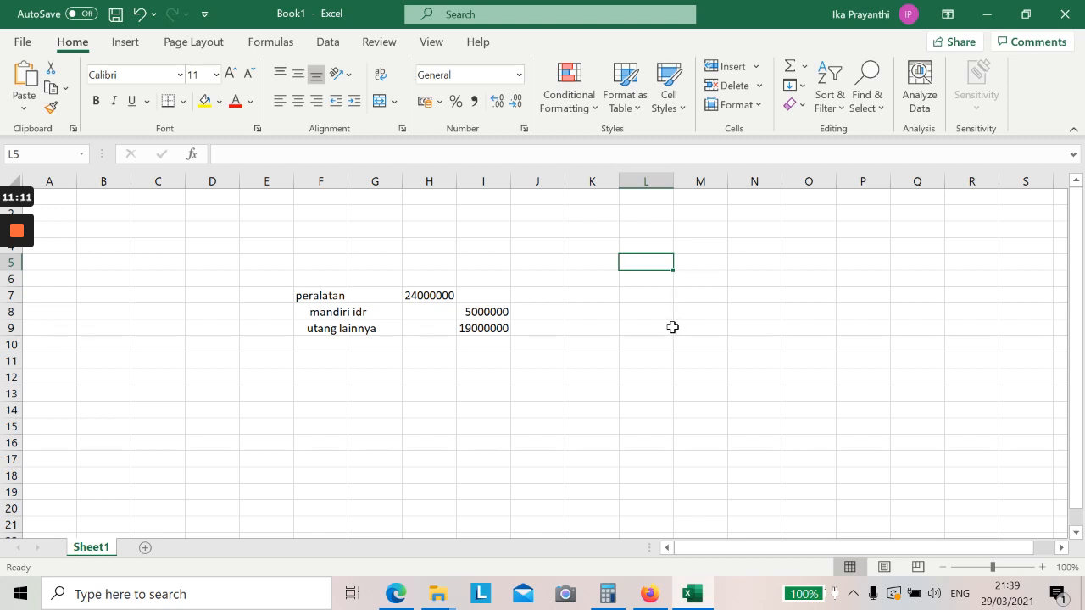
{"action": "double_click", "coordinate": [630, 334]}
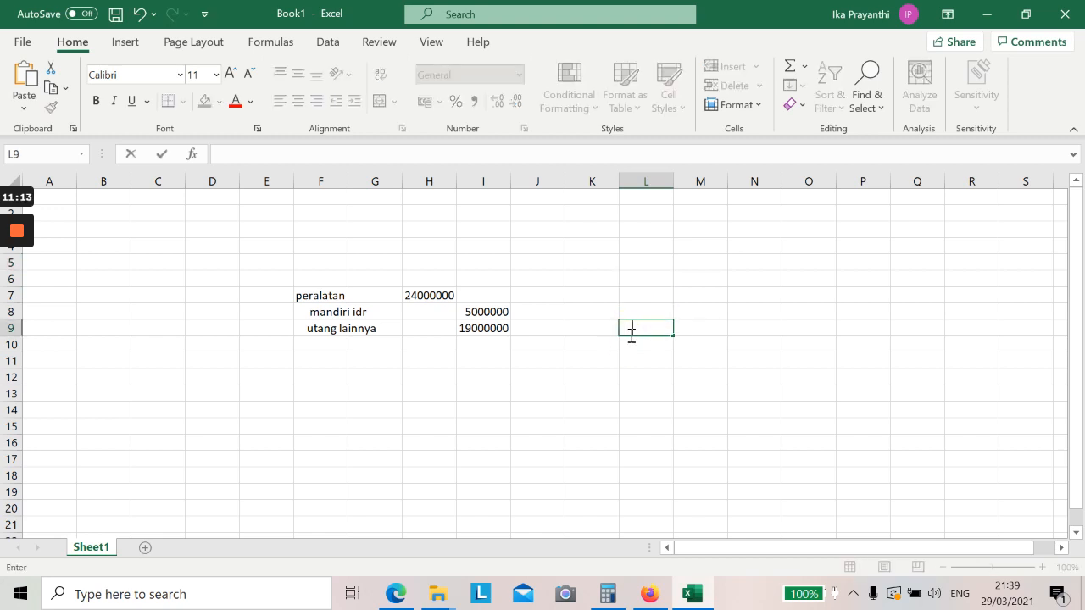
{"action": "type", "text": "mandiri idr"}
{"action": "key", "text": "Return"}
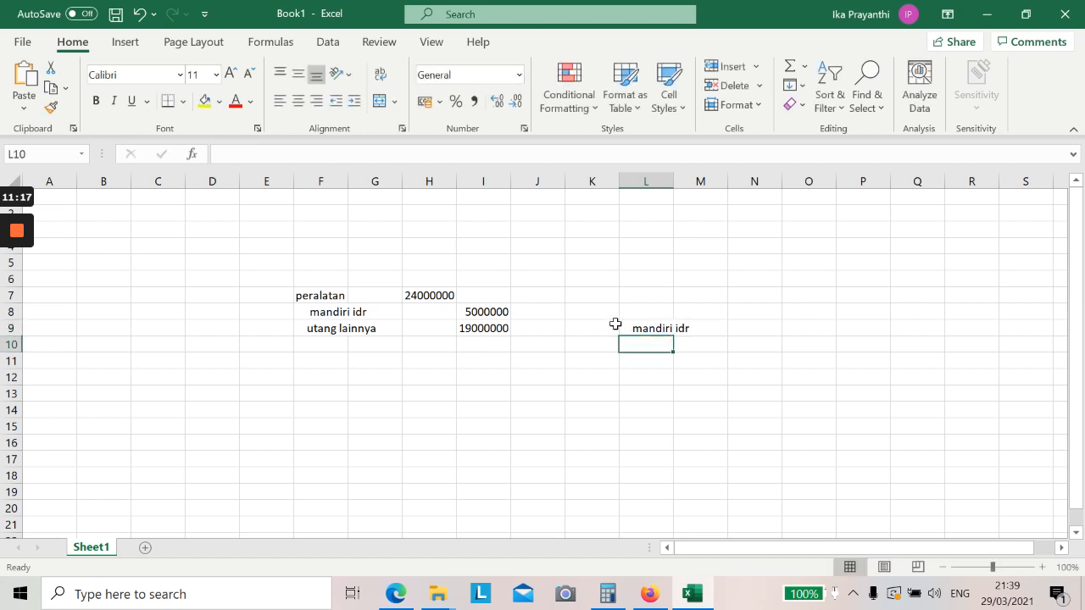
{"action": "left_click", "coordinate": [608, 318]}
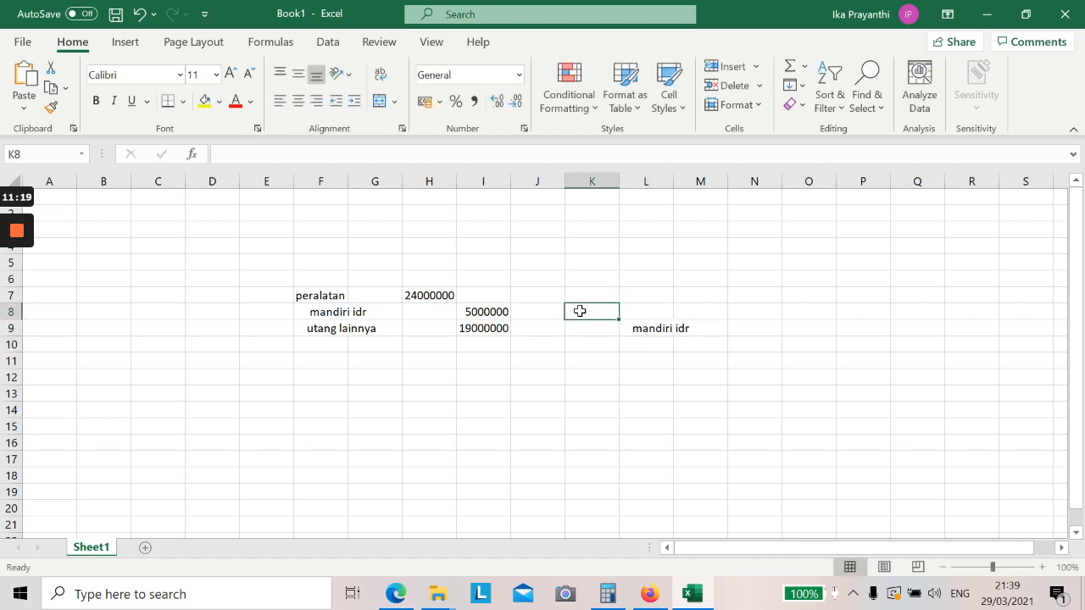
Replace the debit account name peralatan in F7 with transaksi aktiva tetap.
{"action": "left_click", "coordinate": [316, 291]}
{"action": "type", "text": "transaksi"}
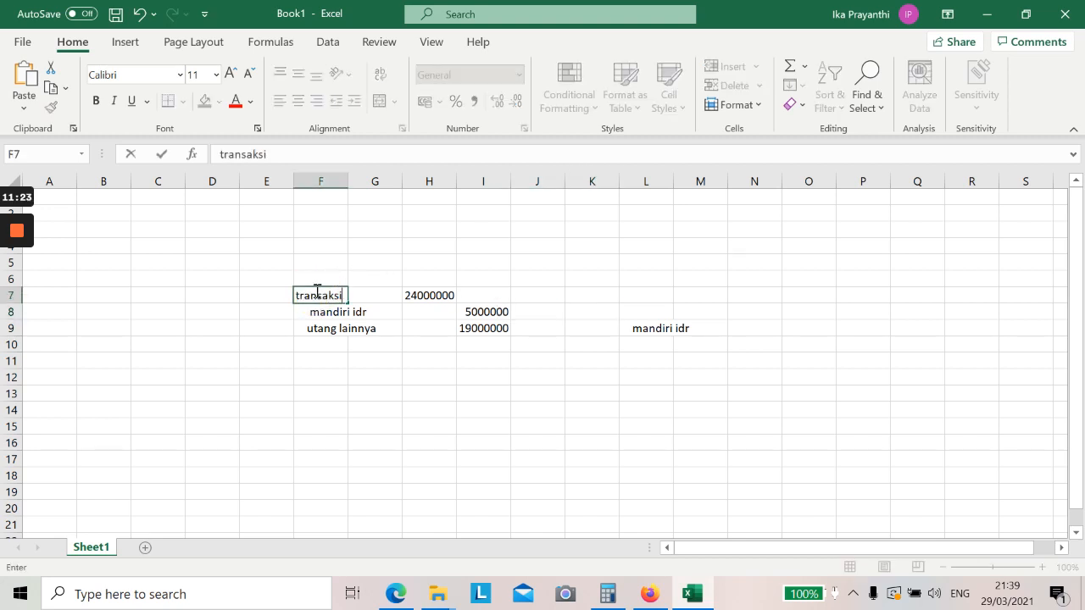
{"action": "type", "text": " aktiva tetap"}
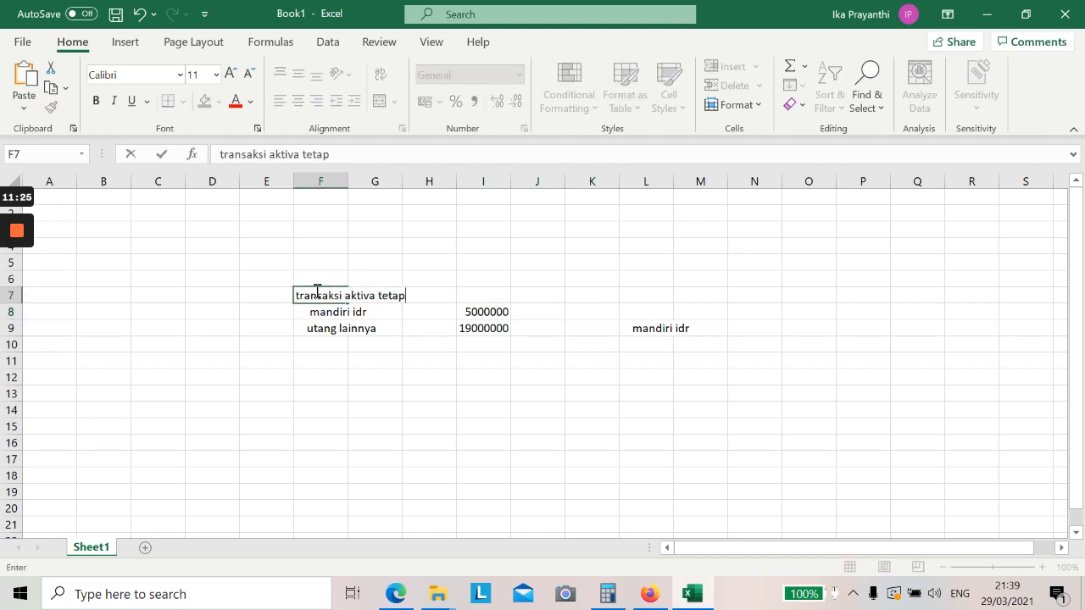
{"action": "left_click", "coordinate": [361, 341]}
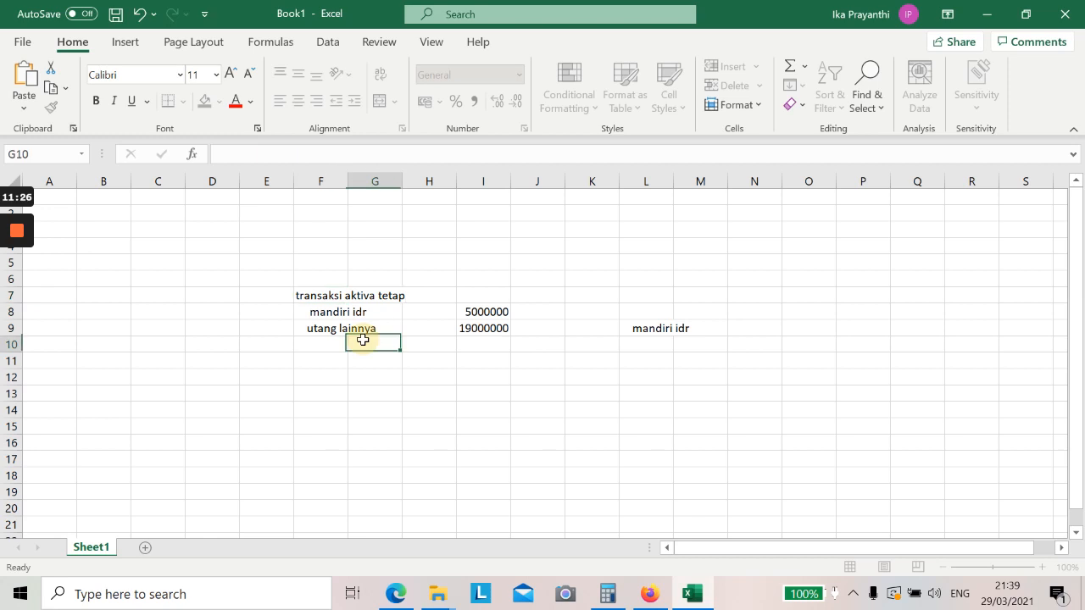
Enter transaksi aktiva tetap in K8 as the debit line above mandiri idr.
{"action": "left_click", "coordinate": [599, 307]}
{"action": "type", "text": "tran"}
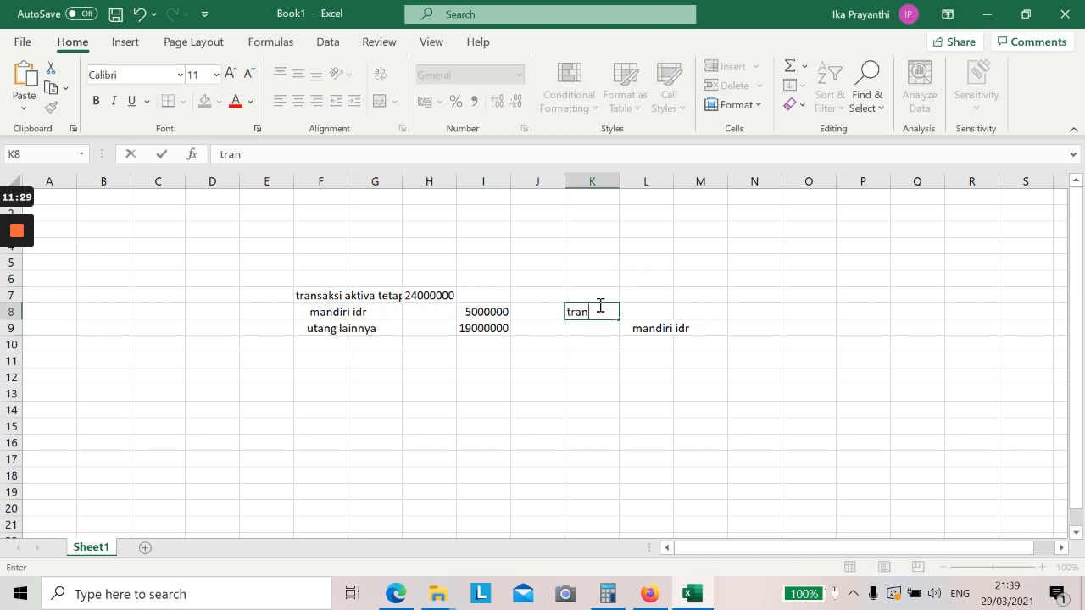
{"action": "type", "text": "saksi aktiva tetap"}
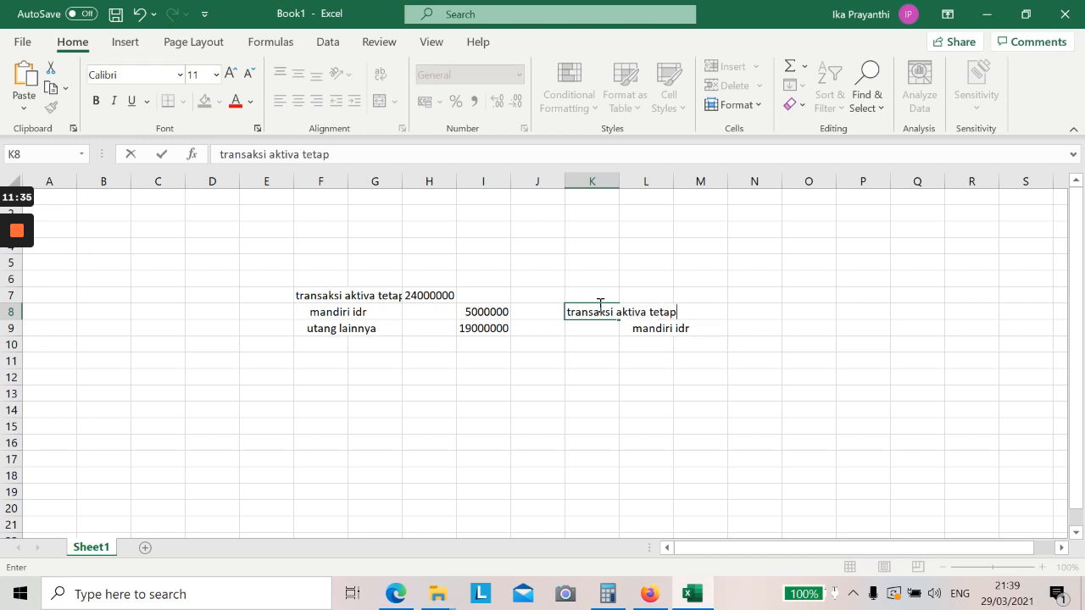
{"action": "key", "text": "Return"}
{"action": "left_click", "coordinate": [377, 340]}
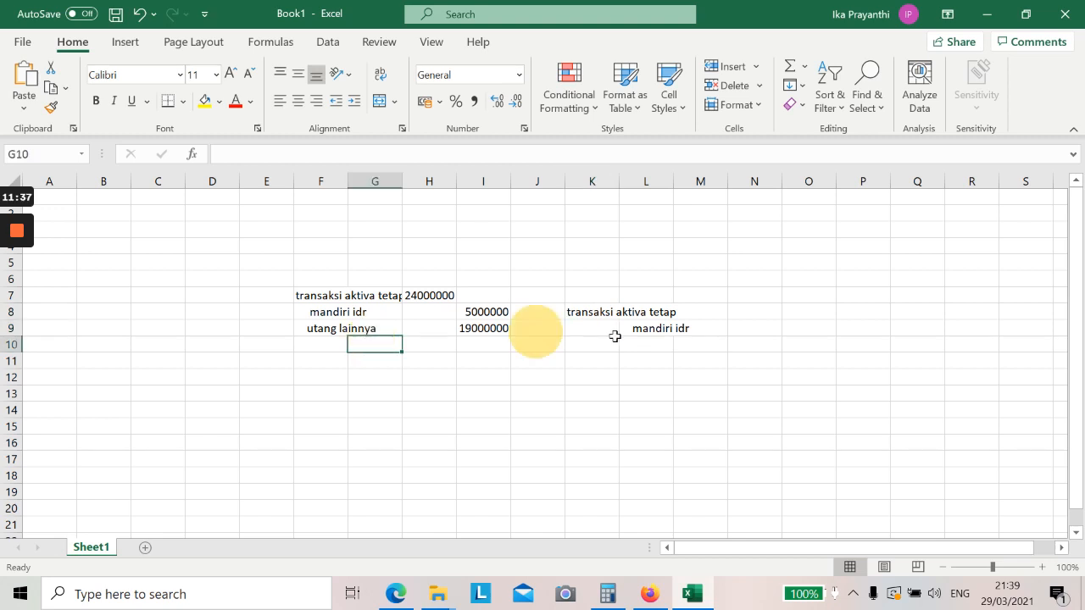
{"action": "left_click", "coordinate": [646, 332]}
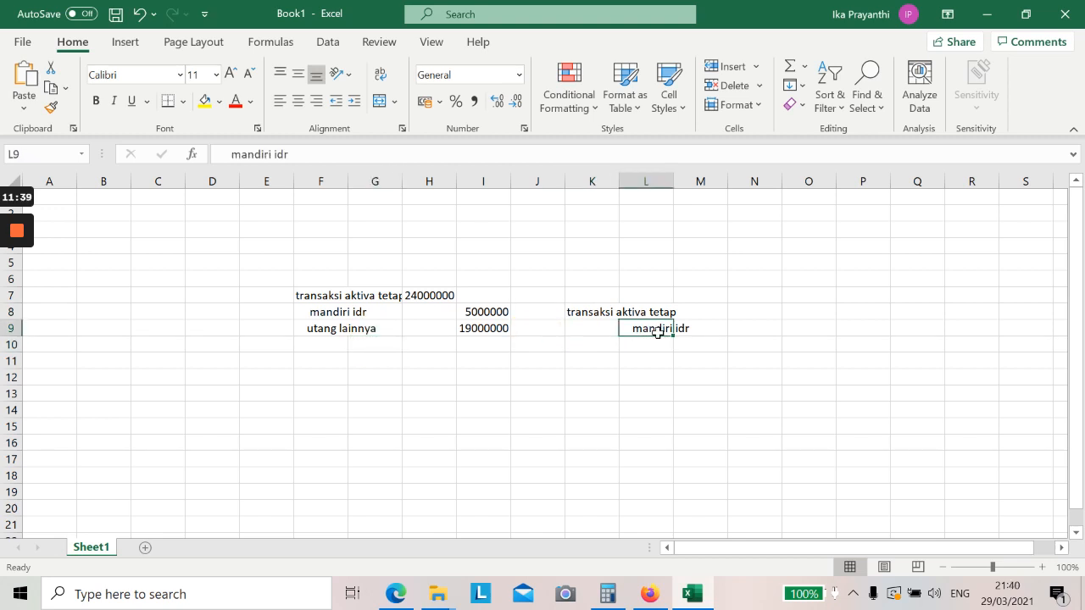
{"action": "left_click", "coordinate": [661, 344]}
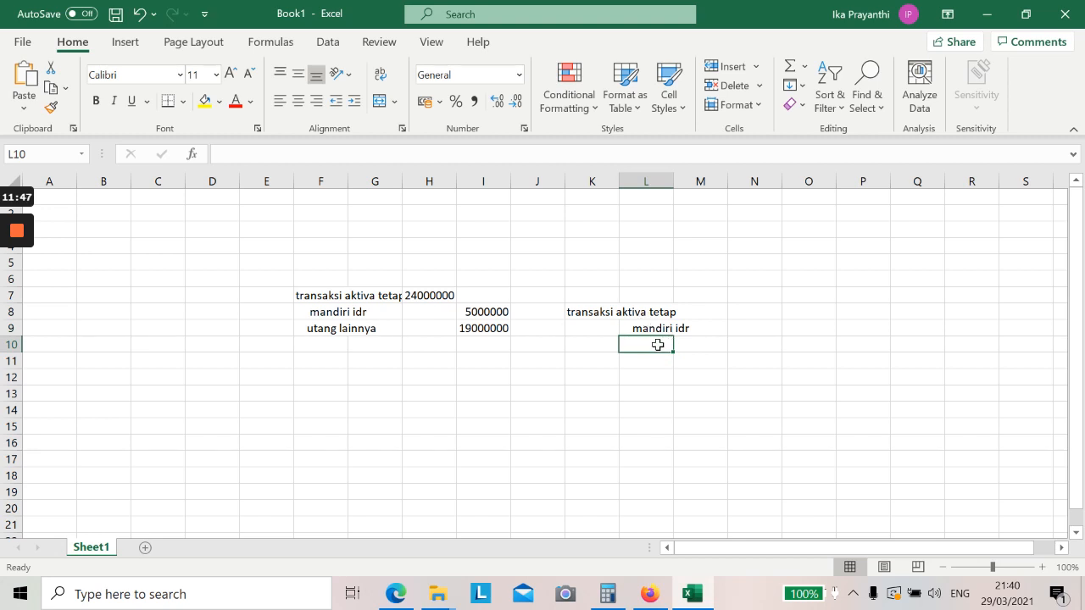
{"action": "left_click", "coordinate": [634, 313]}
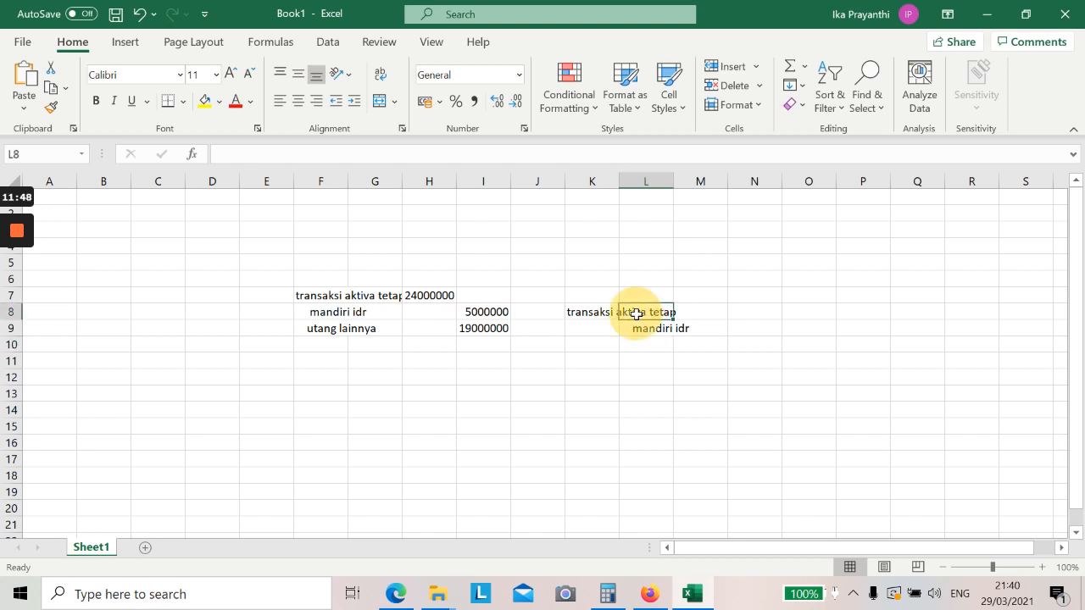
{"action": "left_click", "coordinate": [602, 279]}
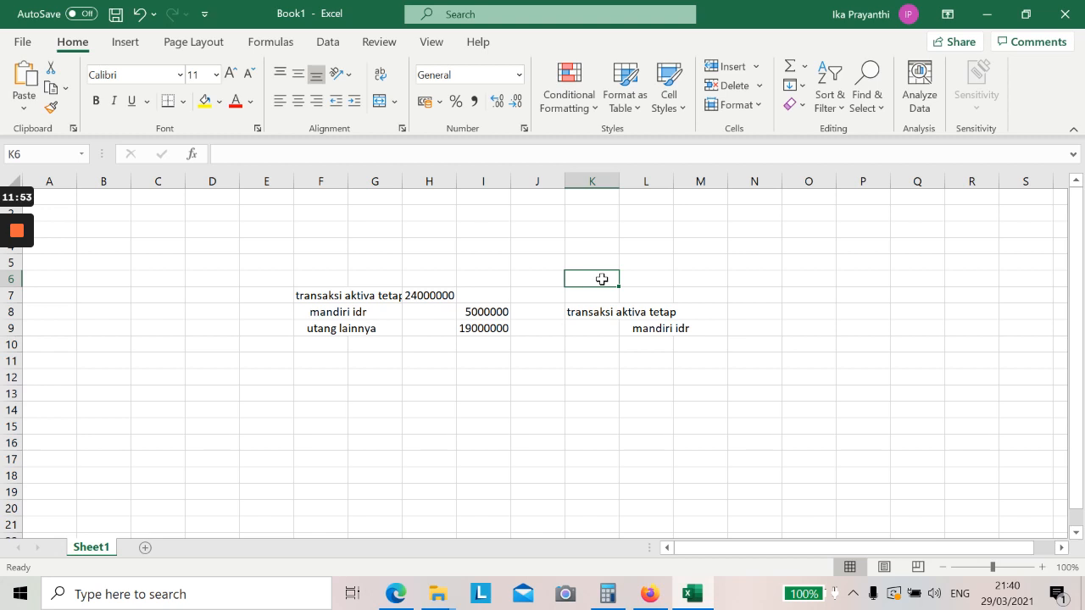
Switch to Accurate Online in Firefox and keep its window maximized.
{"action": "left_click", "coordinate": [649, 593]}
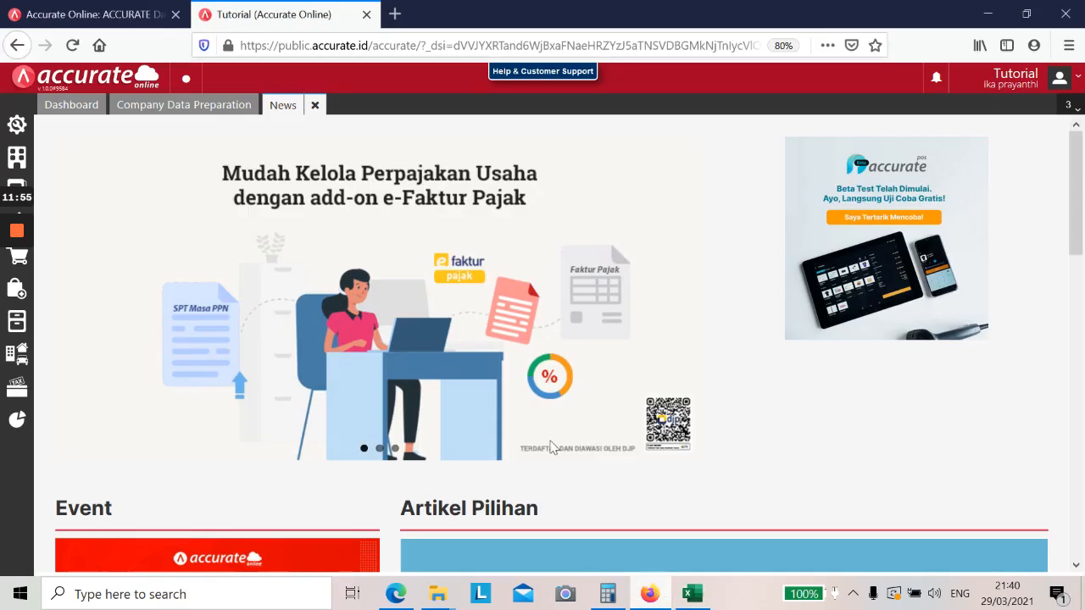
{"action": "mouse_move", "coordinate": [14, 242]}
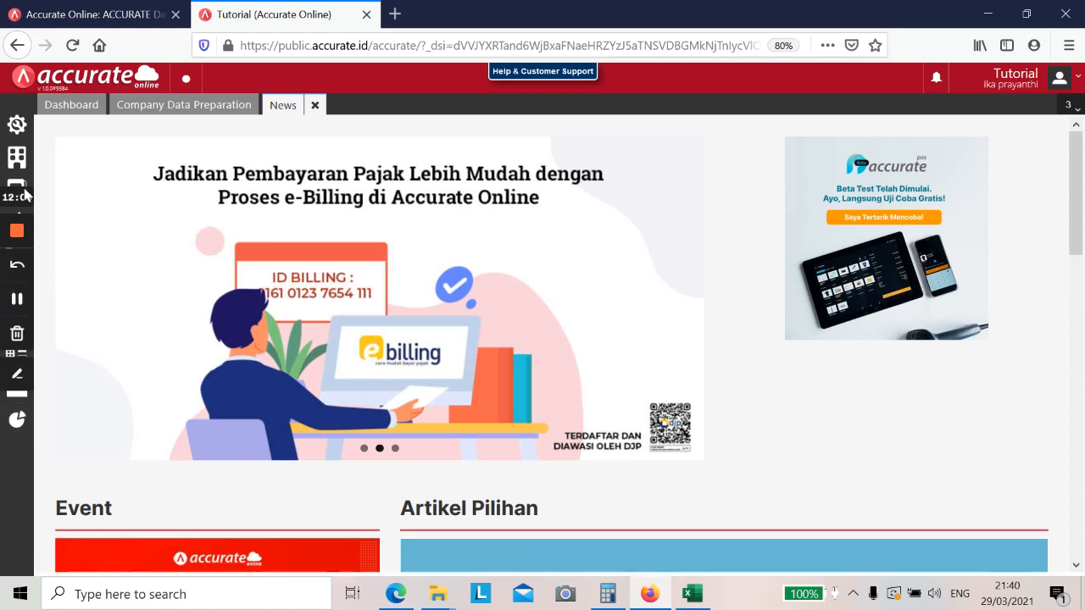
{"action": "left_click", "coordinate": [1026, 14]}
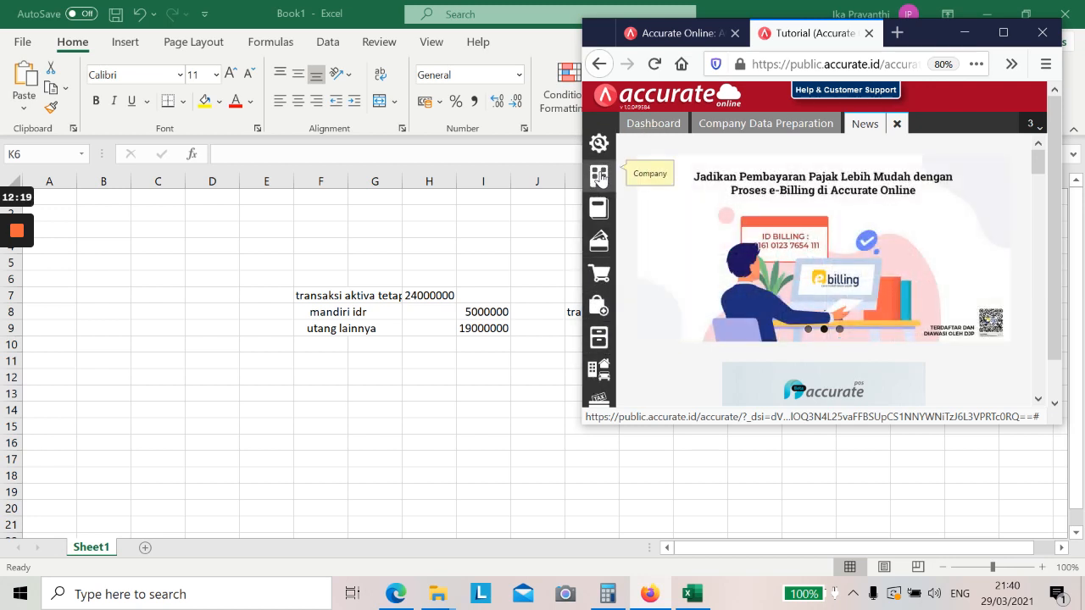
{"action": "left_click", "coordinate": [1003, 31]}
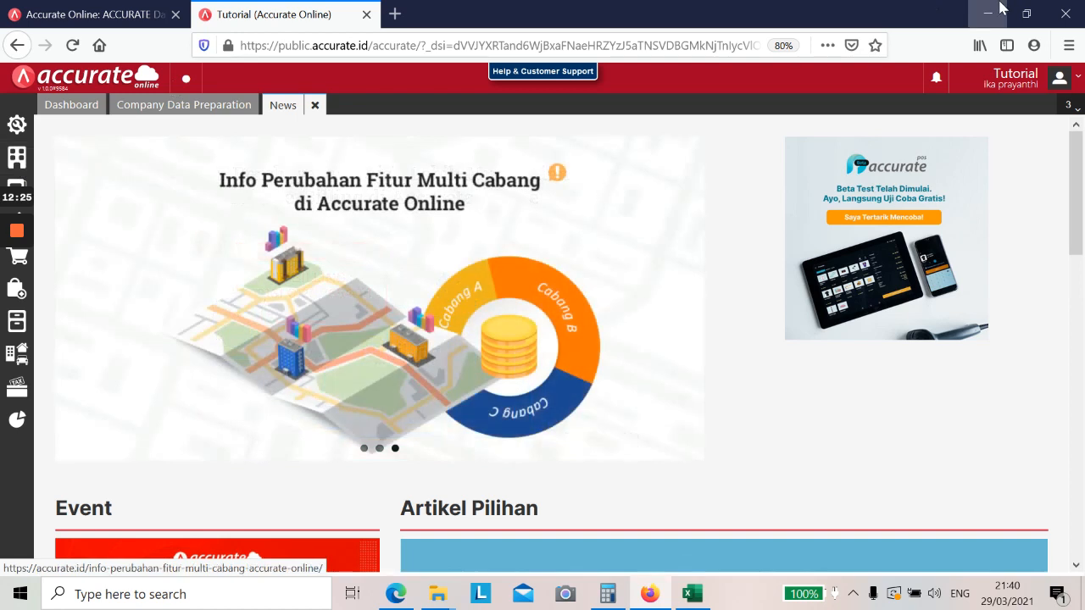
Open a new Journal Voucher form from the General Ledger module in a maximized window.
{"action": "left_click", "coordinate": [1026, 14]}
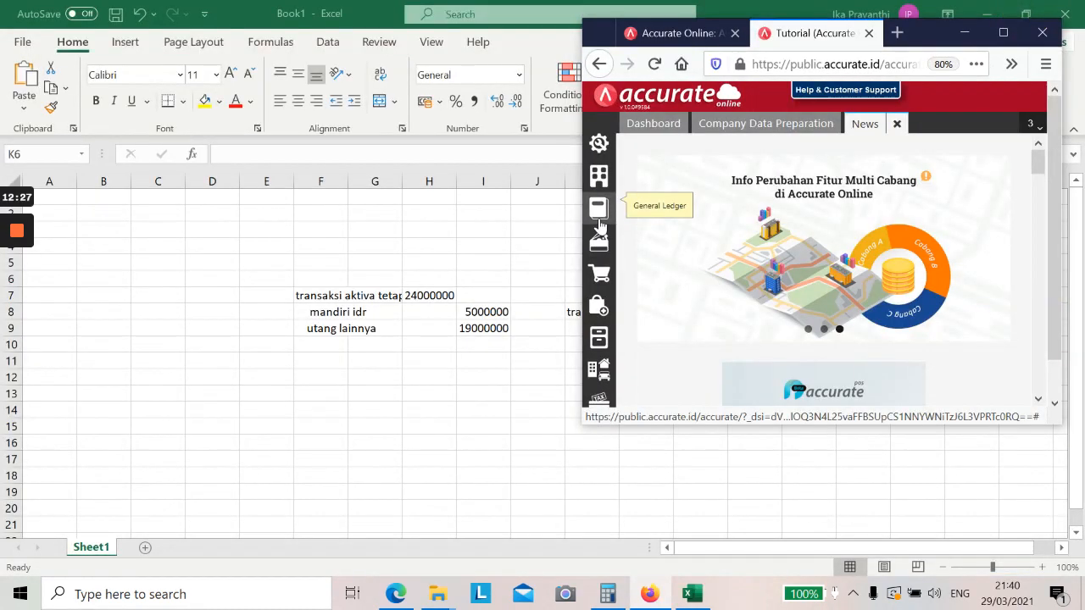
{"action": "left_click", "coordinate": [598, 209]}
{"action": "left_click", "coordinate": [655, 347]}
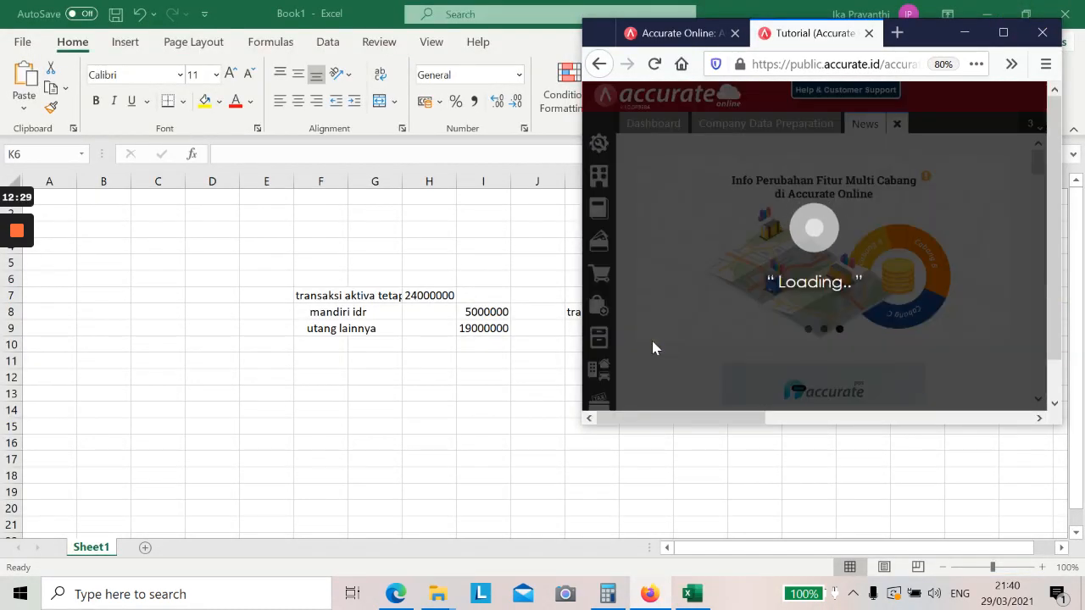
{"action": "left_click", "coordinate": [1004, 32]}
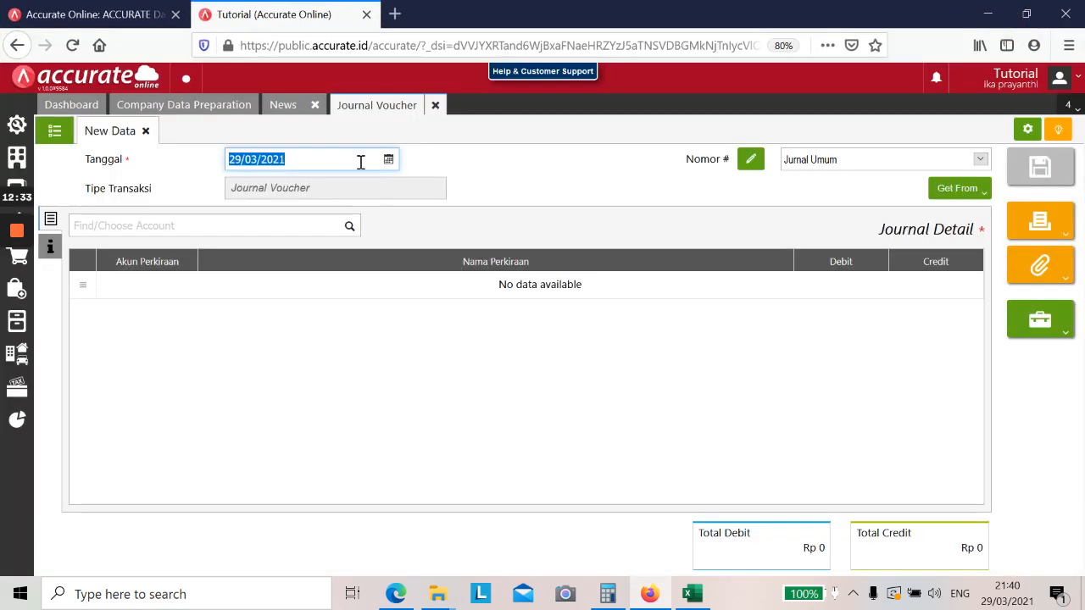
Try to enter the Laptop Samsung purchase date from Modul Pelatihan.pdf as the journal voucher date.
{"action": "key", "text": "alt+Tab"}
{"action": "left_click", "coordinate": [1064, 14]}
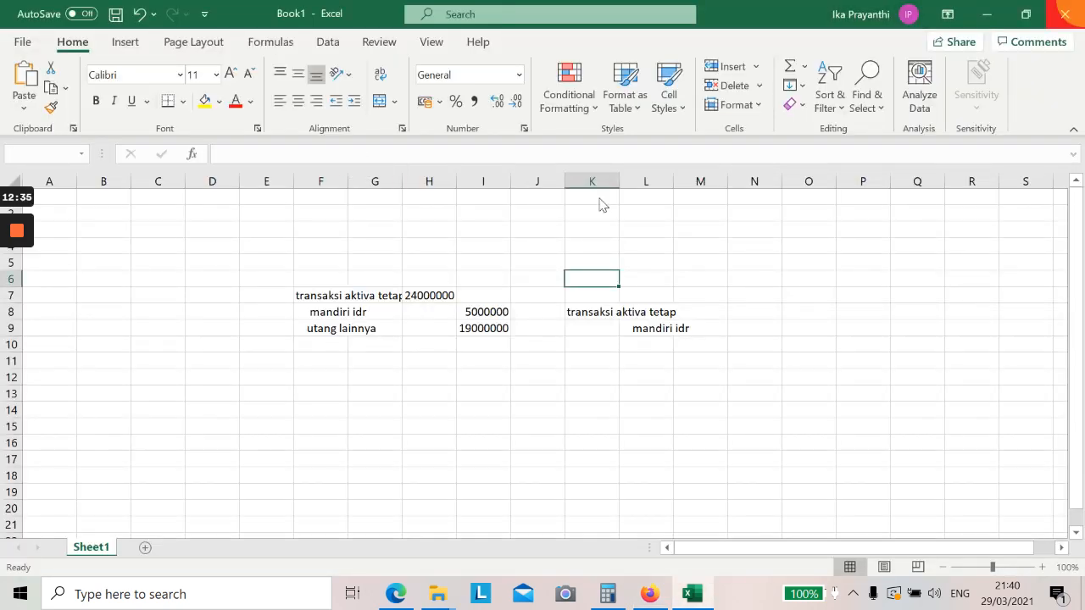
{"action": "left_click", "coordinate": [556, 316]}
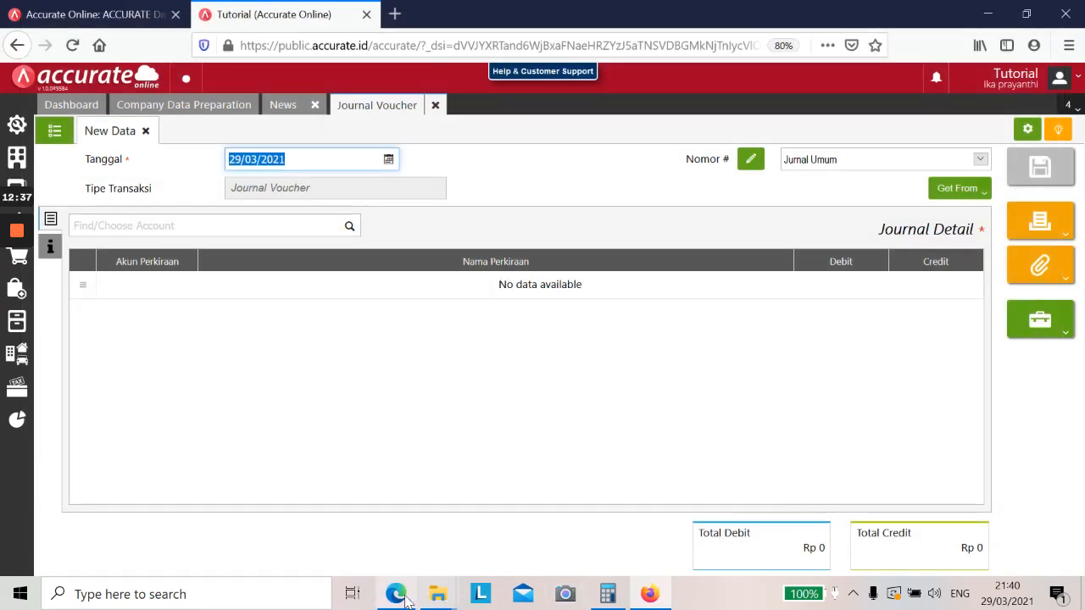
{"action": "left_click", "coordinate": [402, 597]}
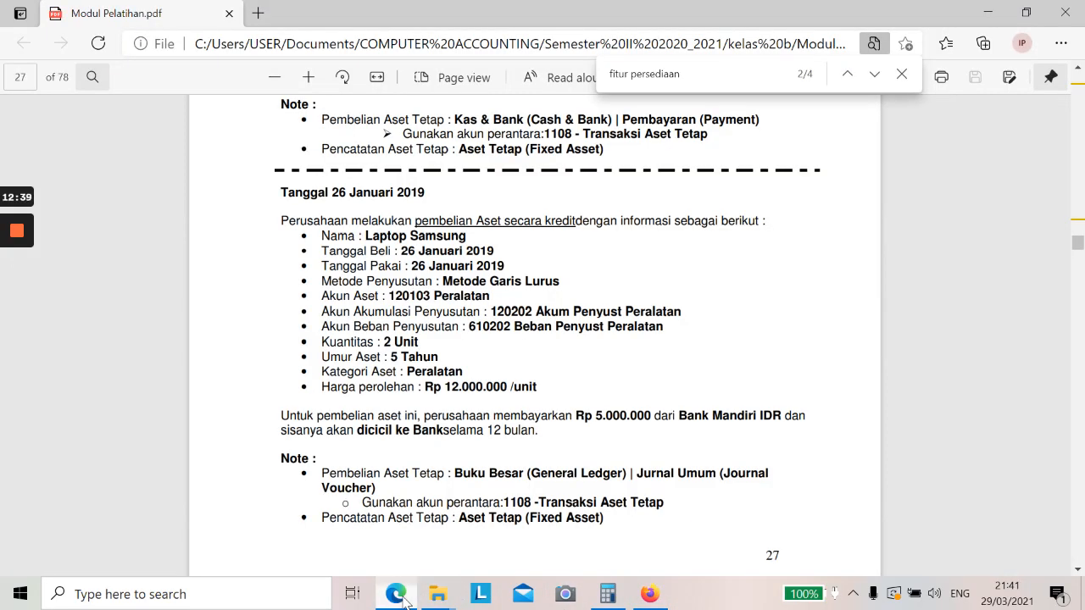
{"action": "left_click", "coordinate": [401, 596]}
{"action": "type", "text": "60/12/019"}
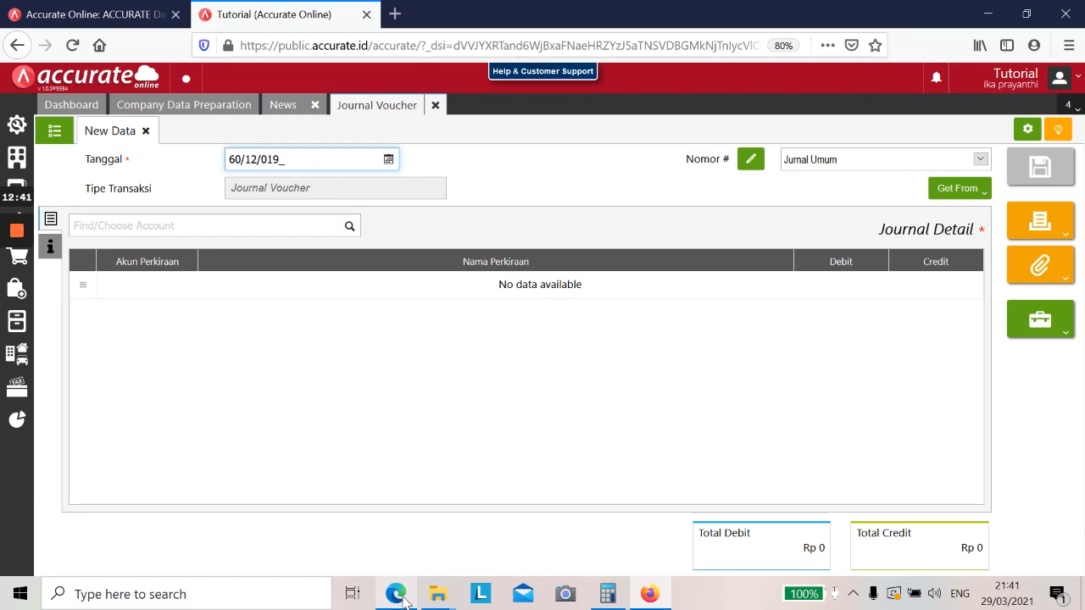
{"action": "left_click", "coordinate": [277, 227]}
Try to add the Peralatan account 120103 to the journal voucher details.
{"action": "key", "text": "alt+Tab"}
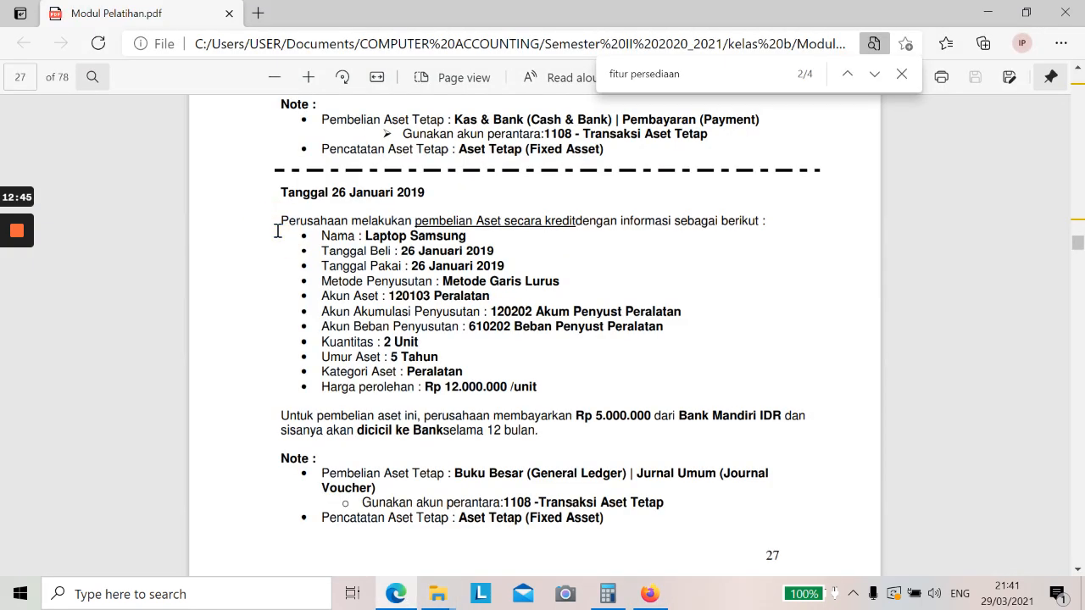
{"action": "key", "text": "alt+Tab"}
{"action": "type", "text": "peralatan"}
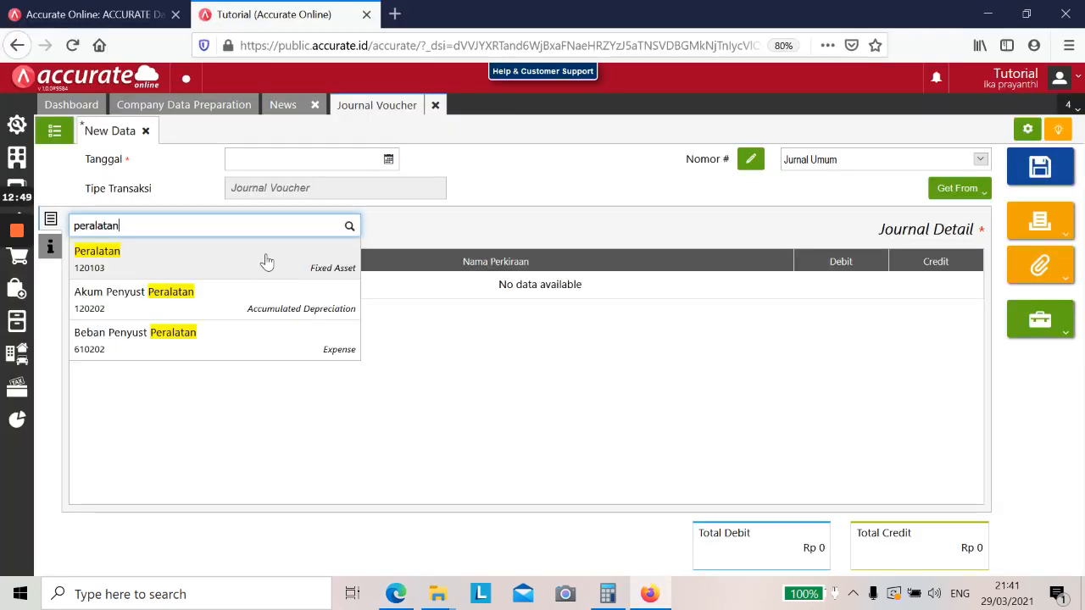
{"action": "left_click", "coordinate": [266, 273]}
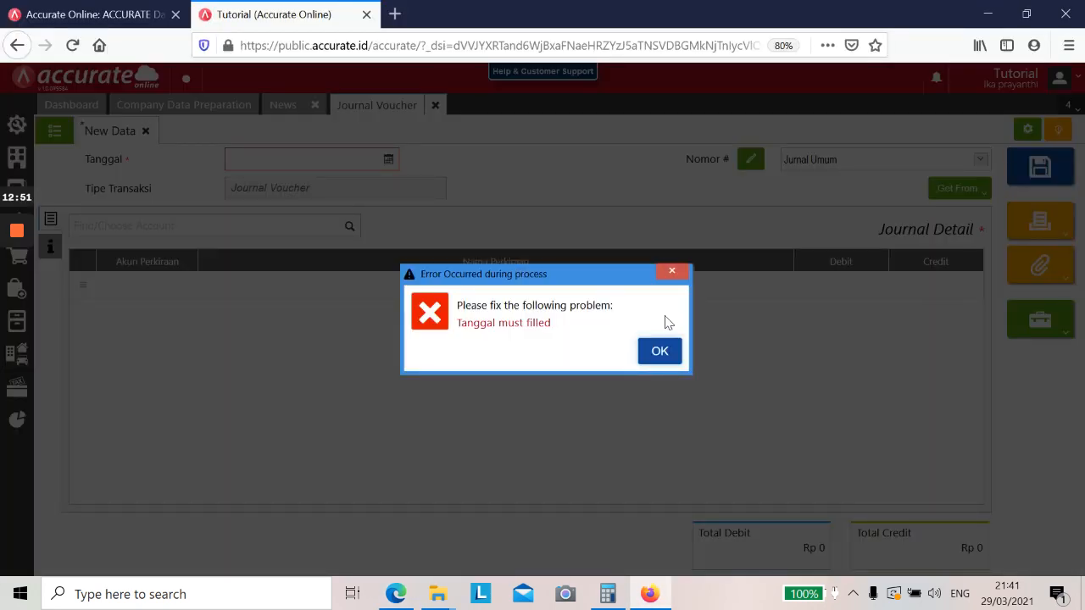
{"action": "left_click", "coordinate": [669, 273]}
Try to add account 1108 Transaksi Aktiva Tetap to the voucher while its date is empty.
{"action": "left_click", "coordinate": [175, 230]}
{"action": "type", "text": "transkasi"}
{"action": "key", "text": "BackSpace"}
{"action": "key", "text": "BackSpace"}
{"action": "key", "text": "BackSpace"}
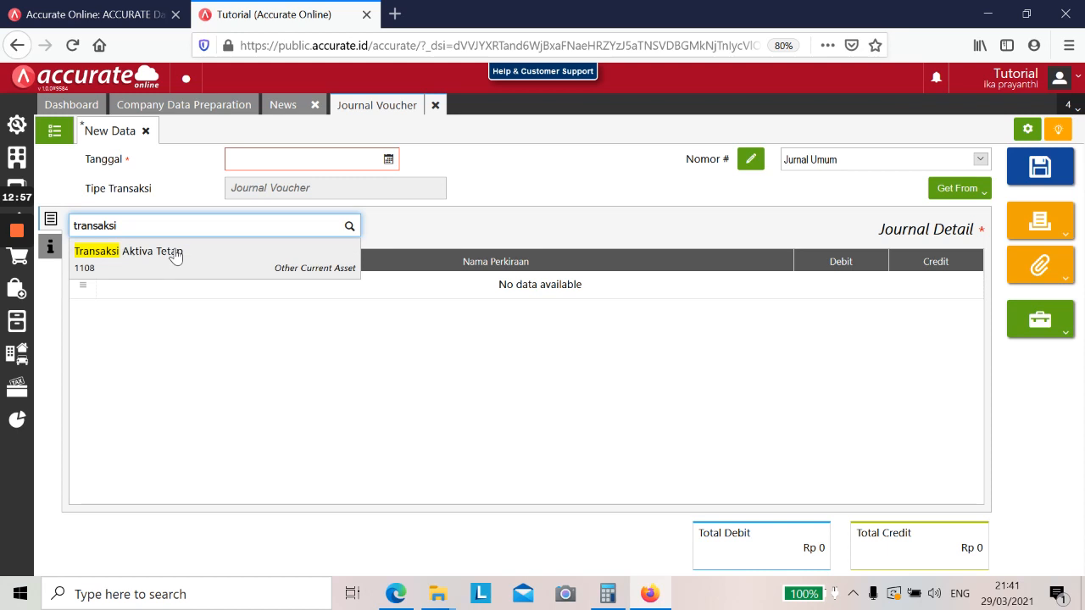
{"action": "left_click", "coordinate": [175, 250]}
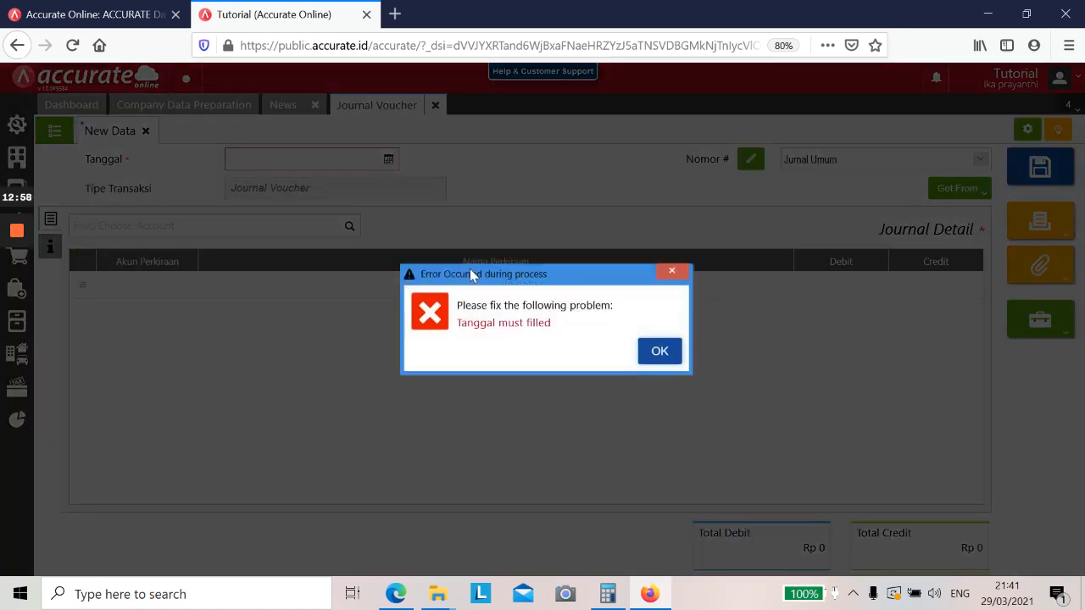
{"action": "left_click", "coordinate": [649, 350]}
Set the journal voucher date to 26/01/2019, the laptop purchase date given in the training module.
{"action": "left_click", "coordinate": [339, 156]}
{"action": "key", "text": "alt+Tab"}
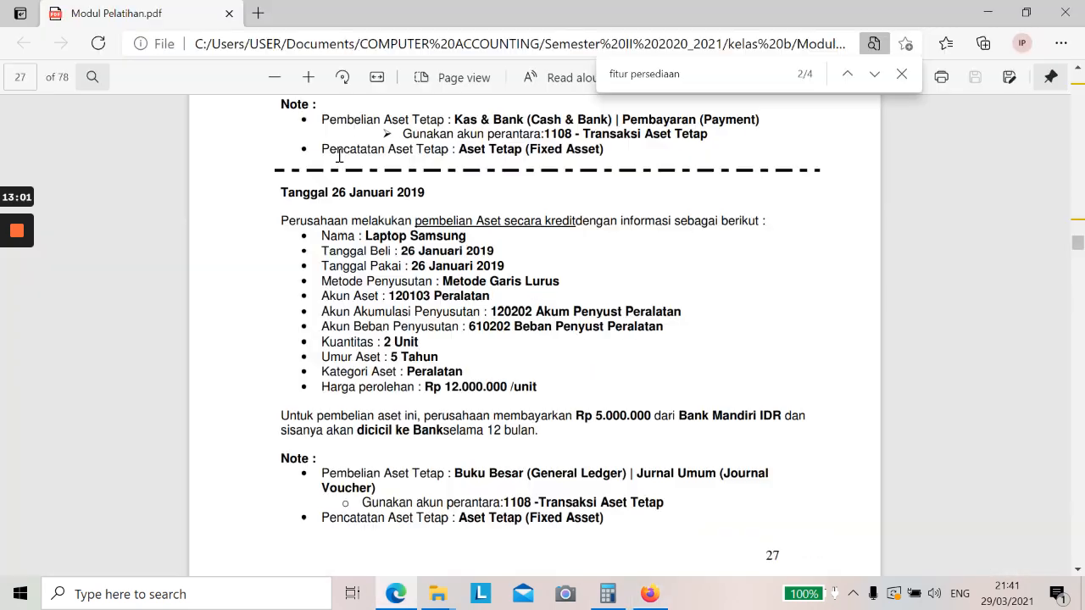
{"action": "key", "text": "alt+Tab"}
{"action": "type", "text": "26/"}
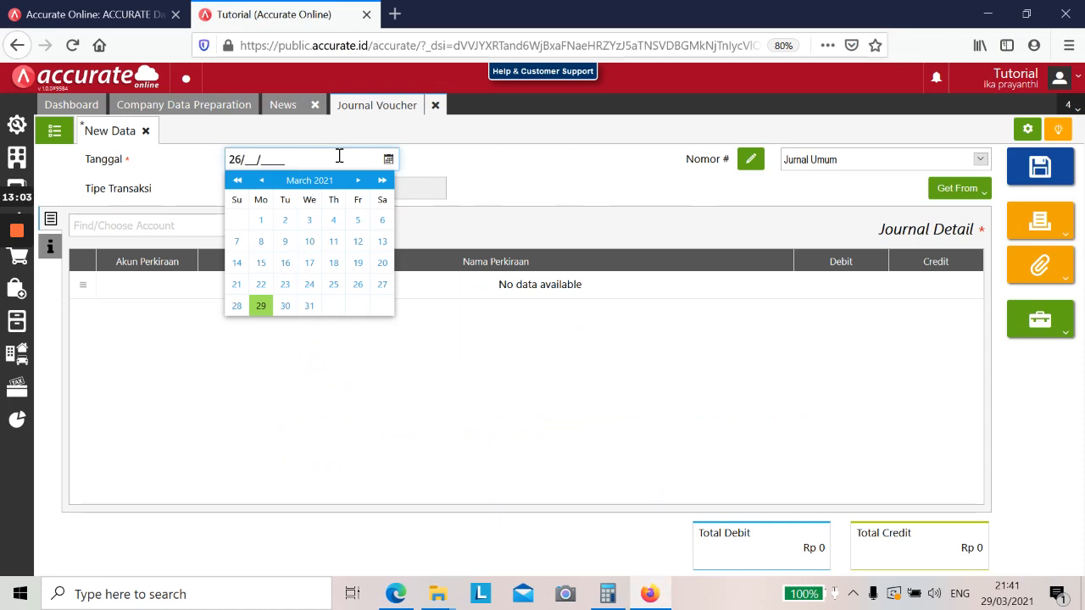
{"action": "type", "text": "01/2019"}
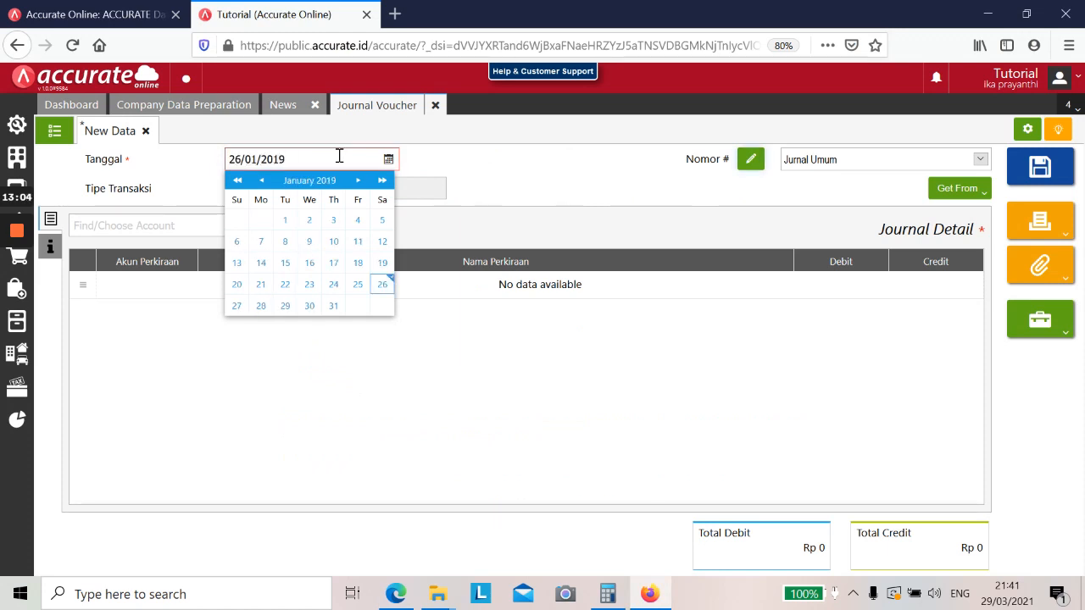
{"action": "left_click", "coordinate": [381, 283]}
Add account 1108 Transaksi Aktiva Tetap to the journal voucher with a debit of 24.000.000.
{"action": "left_click", "coordinate": [187, 225]}
{"action": "type", "text": "pe"}
{"action": "key", "text": "BackSpace"}
{"action": "key", "text": "BackSpace"}
{"action": "type", "text": "tran"}
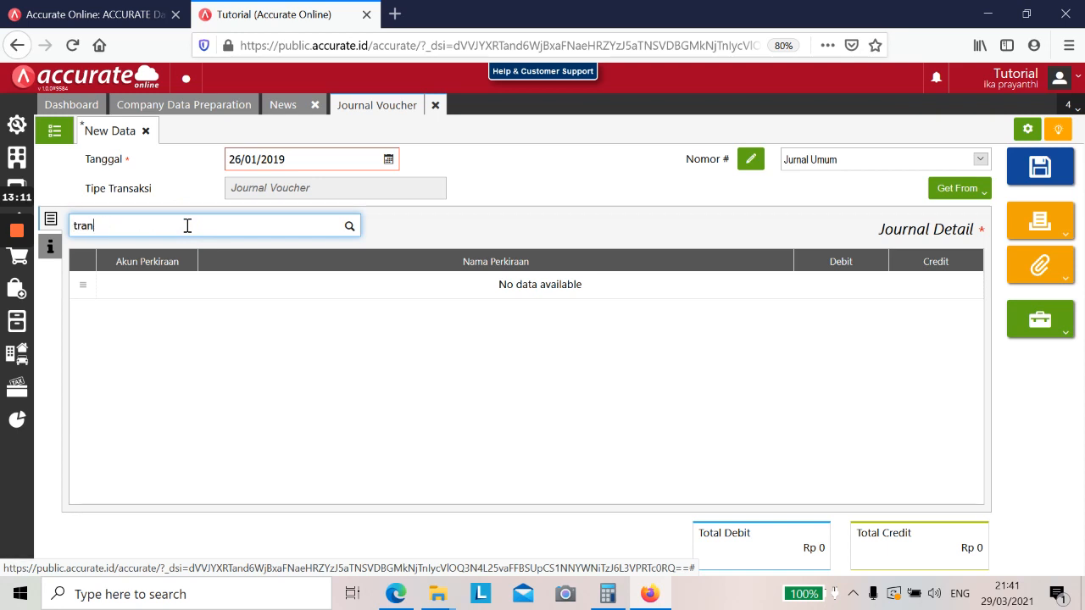
{"action": "type", "text": "saksi"}
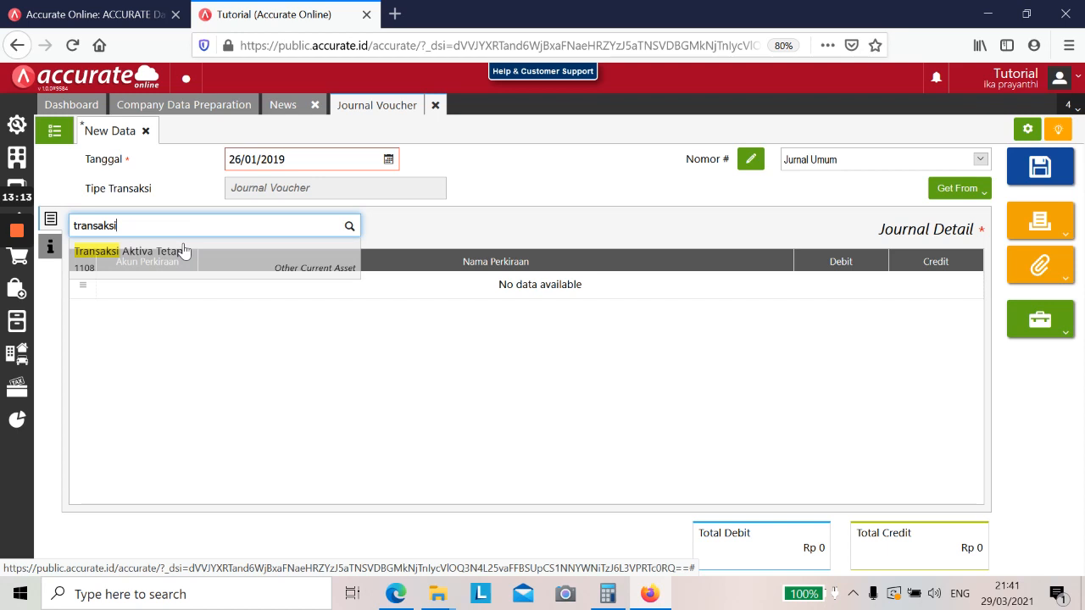
{"action": "left_click", "coordinate": [182, 245]}
{"action": "left_click", "coordinate": [524, 336]}
{"action": "type", "text": "240.000.000"}
{"action": "left_click", "coordinate": [707, 396]}
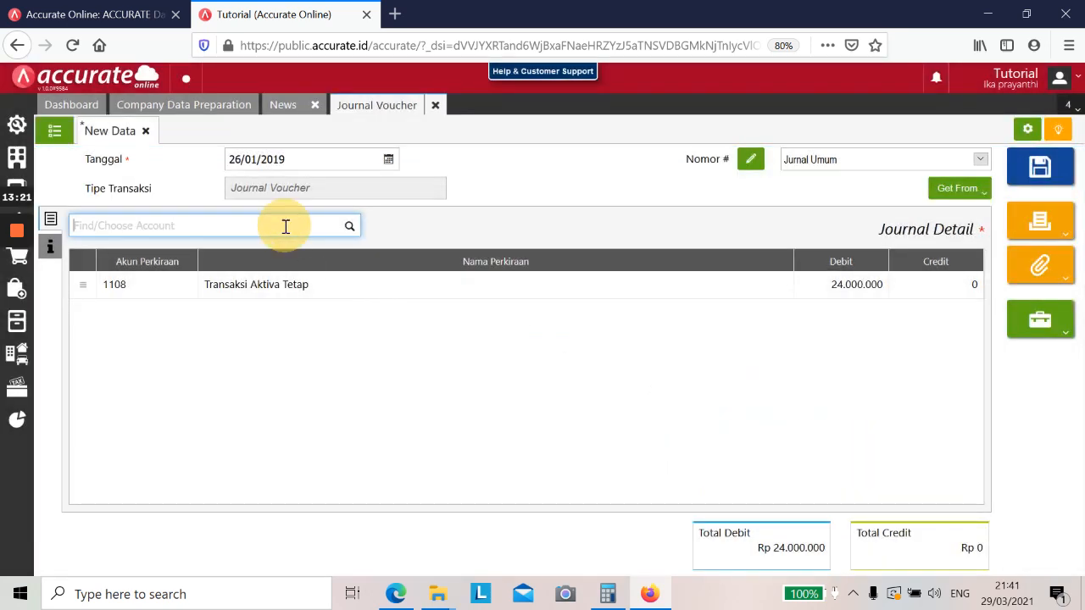
Add account 110201 Bank Mandiri IDR to the journal voucher with a credit of 5.000.000.
{"action": "type", "text": "mandiri"}
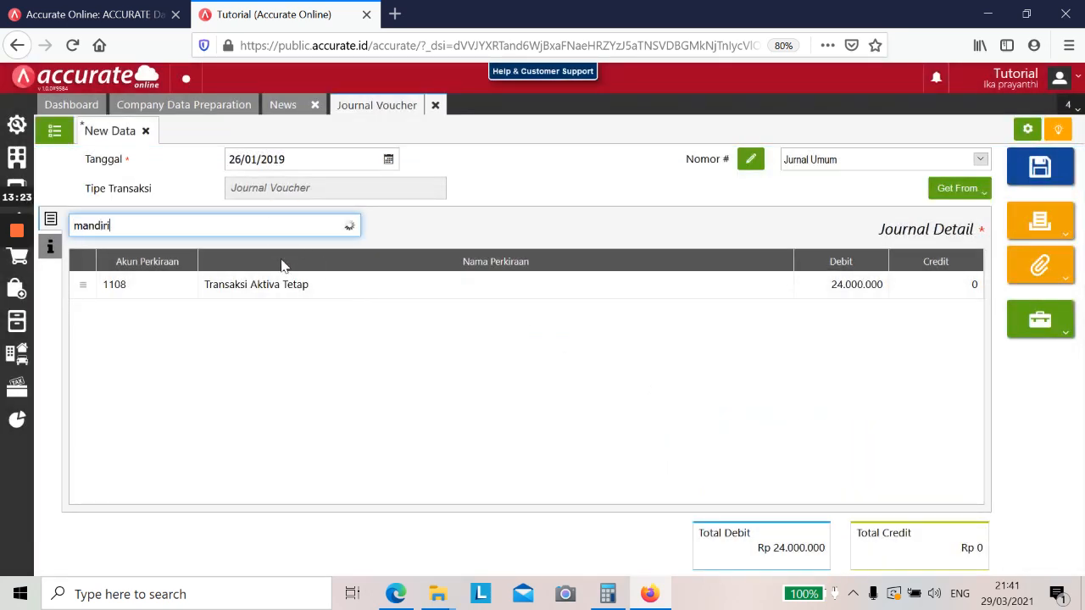
{"action": "left_click", "coordinate": [266, 262]}
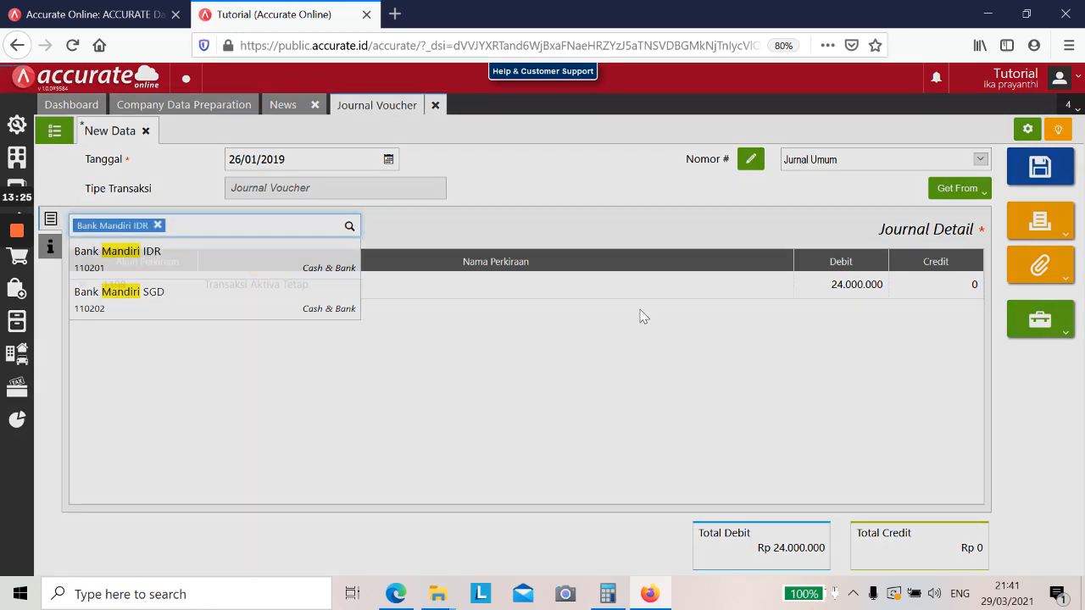
{"action": "left_click", "coordinate": [555, 336]}
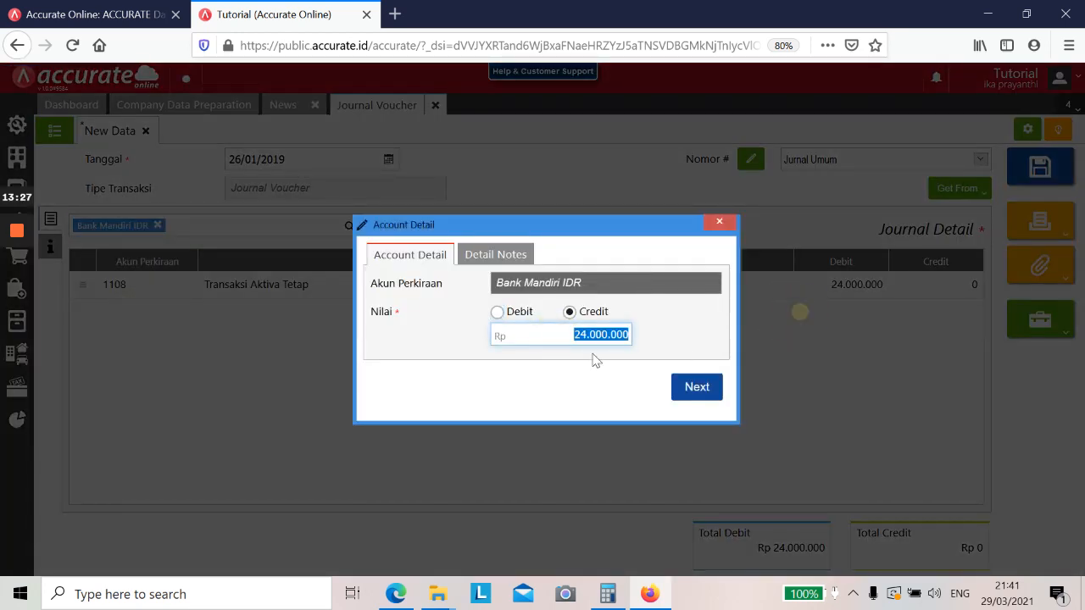
{"action": "type", "text": "500"}
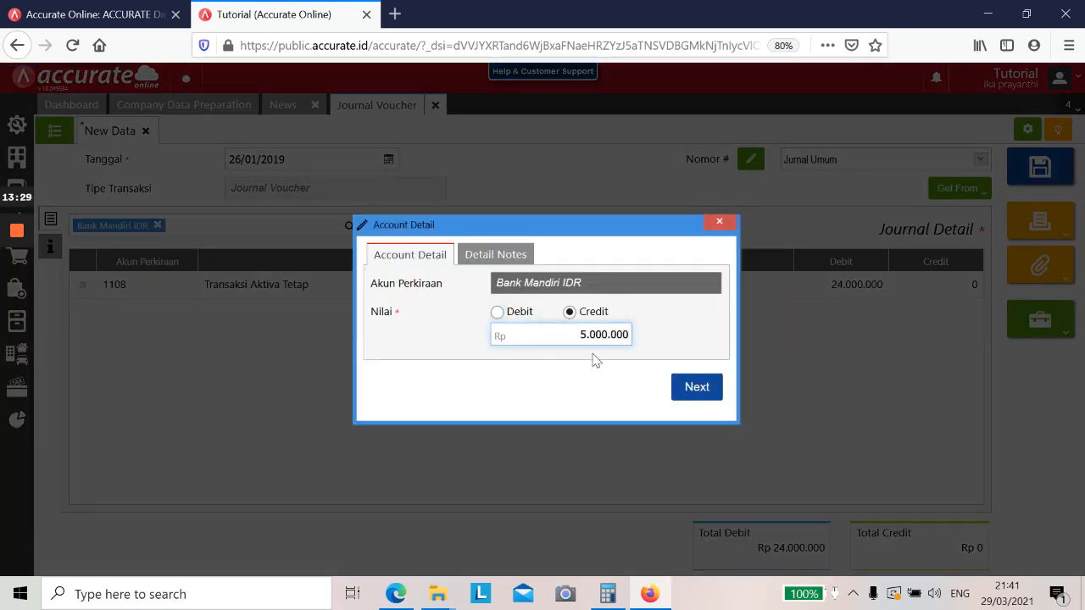
{"action": "left_click", "coordinate": [702, 387]}
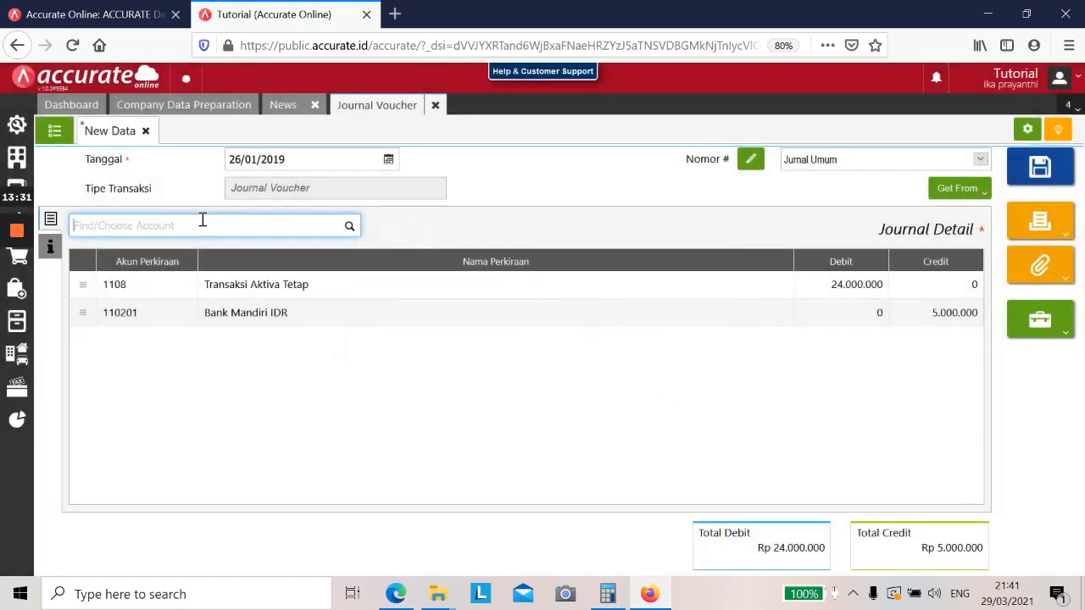
Add account 220101 Hutang Bank to the journal voucher with a credit of 19.000.000.
{"action": "type", "text": "utang"}
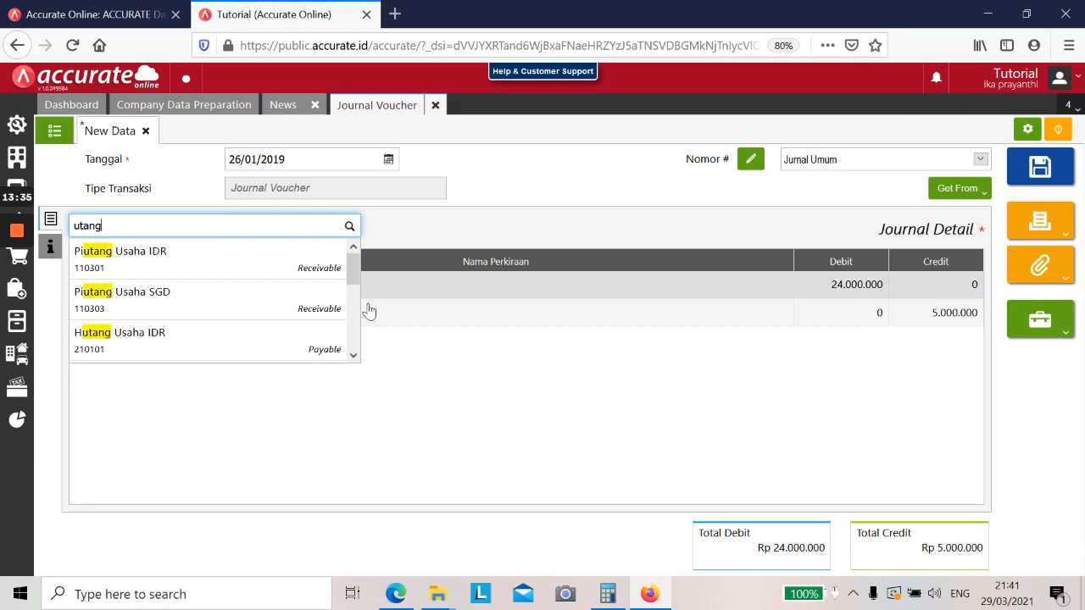
{"action": "left_click", "coordinate": [354, 356]}
{"action": "key", "text": "Escape"}
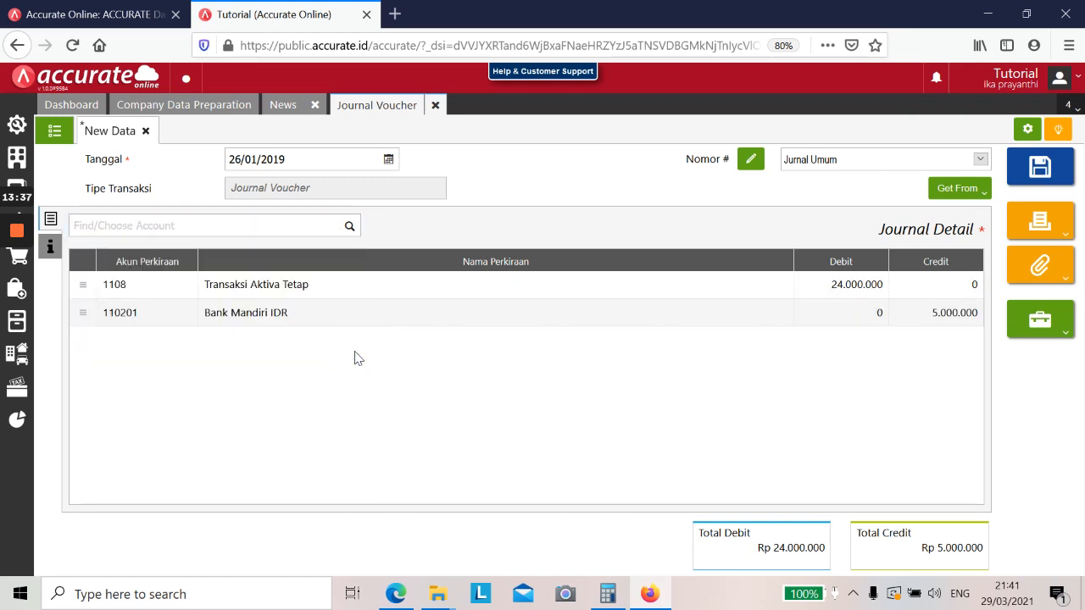
{"action": "left_click", "coordinate": [313, 227]}
{"action": "type", "text": "utang"}
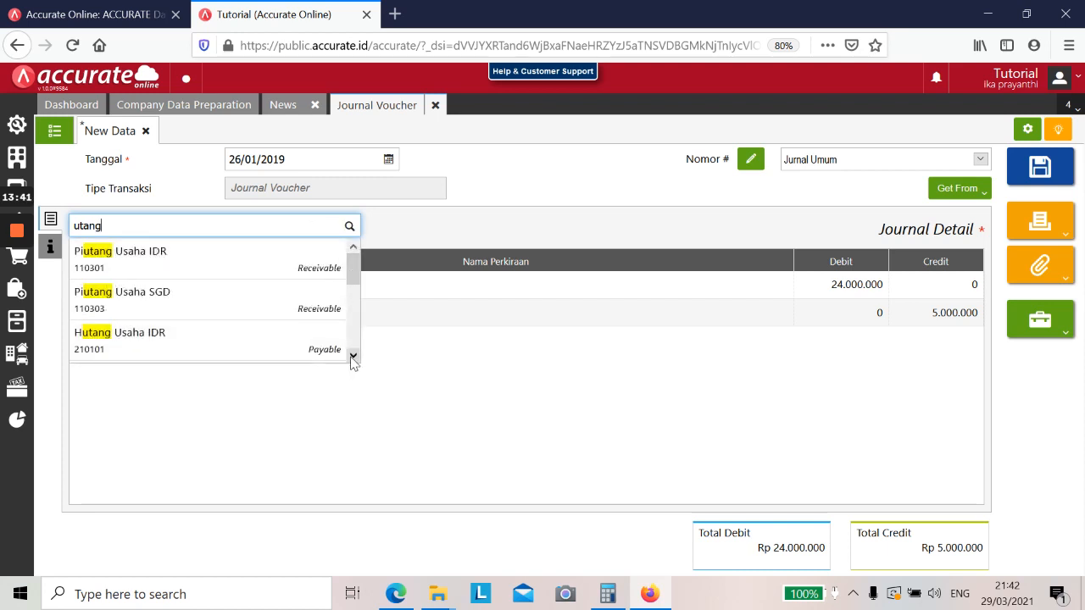
{"action": "left_click", "coordinate": [353, 356]}
{"action": "left_click", "coordinate": [353, 356]}
{"action": "left_click", "coordinate": [354, 356]}
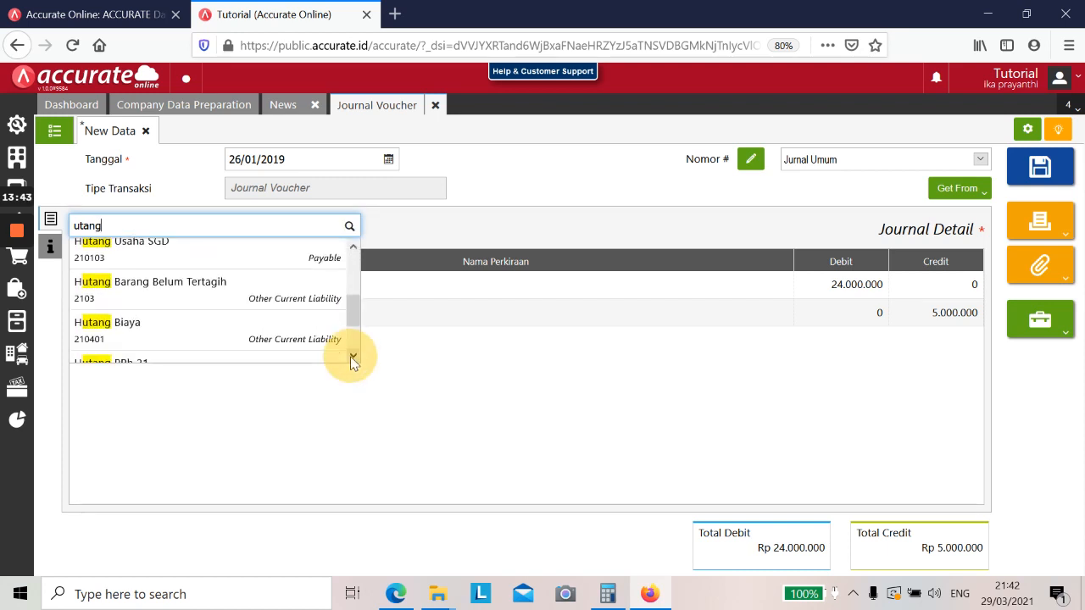
{"action": "left_click", "coordinate": [354, 356]}
{"action": "left_click", "coordinate": [353, 356]}
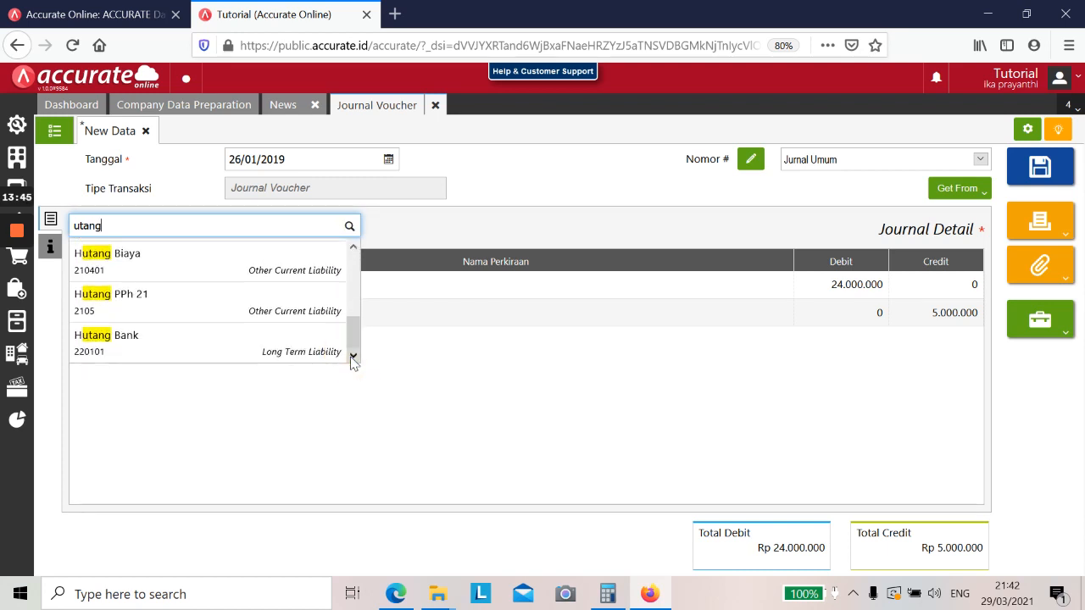
{"action": "left_click", "coordinate": [210, 346]}
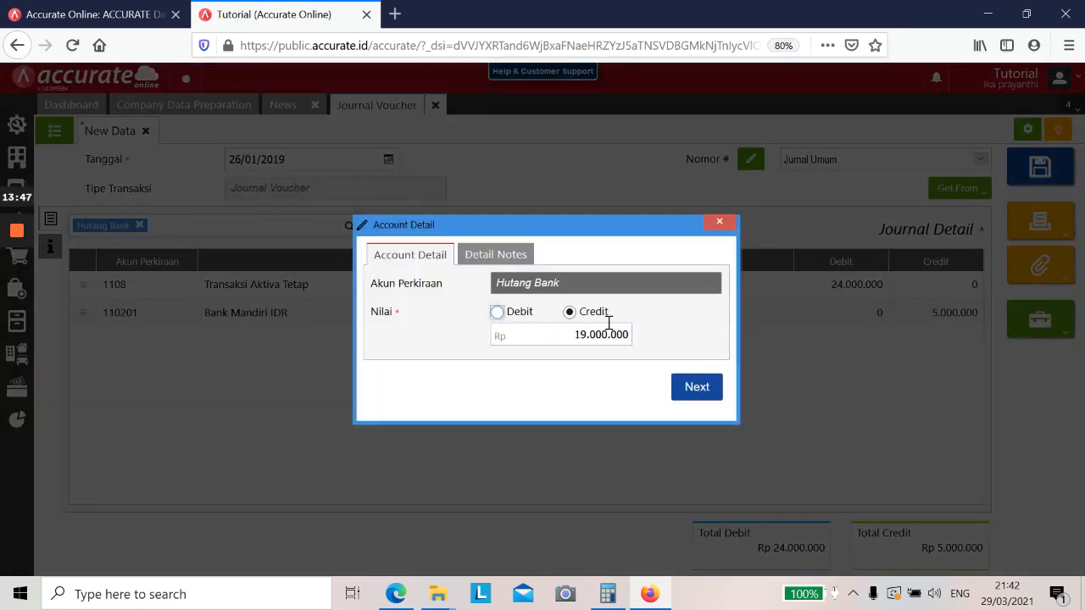
{"action": "left_click", "coordinate": [698, 387]}
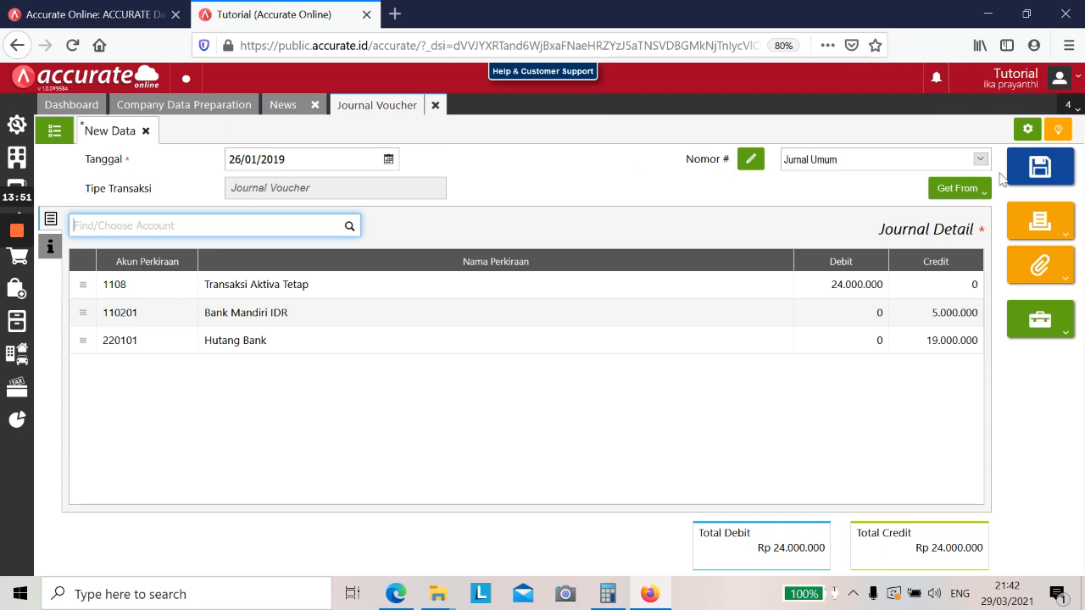
Save the completed journal voucher and close the Journal Voucher form.
{"action": "left_click", "coordinate": [1064, 172]}
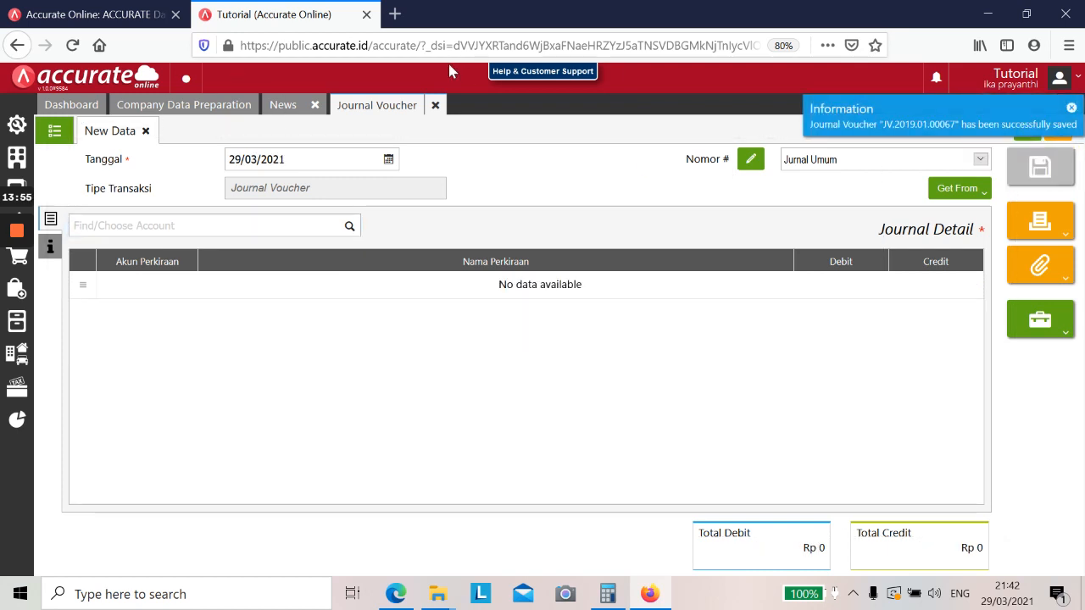
{"action": "left_click", "coordinate": [436, 105]}
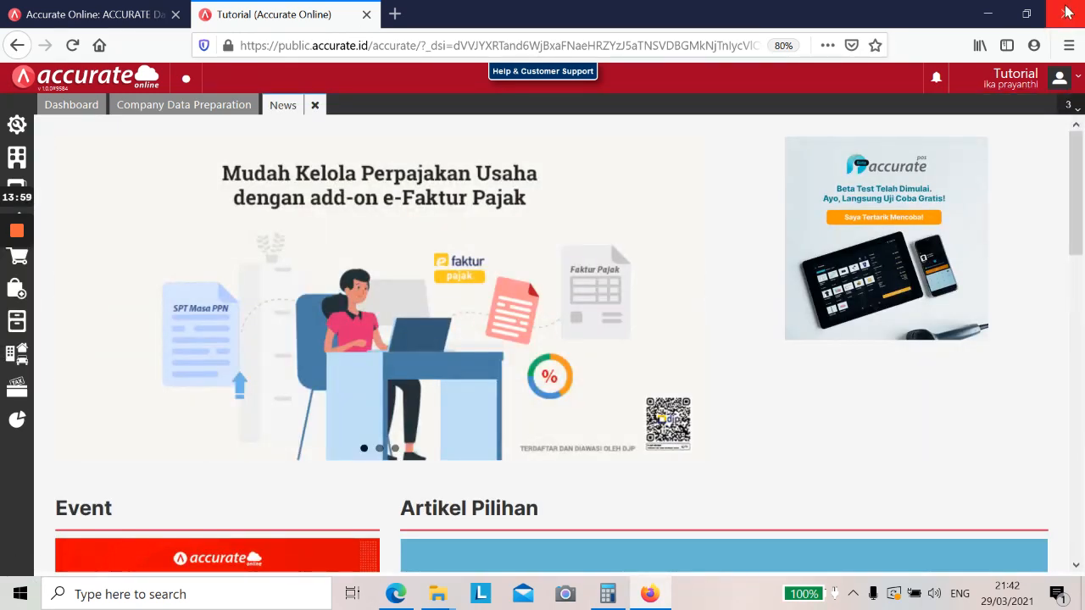
Open a new Fixed Asset form in a maximized window for recording the purchased laptops.
{"action": "left_click", "coordinate": [1025, 13]}
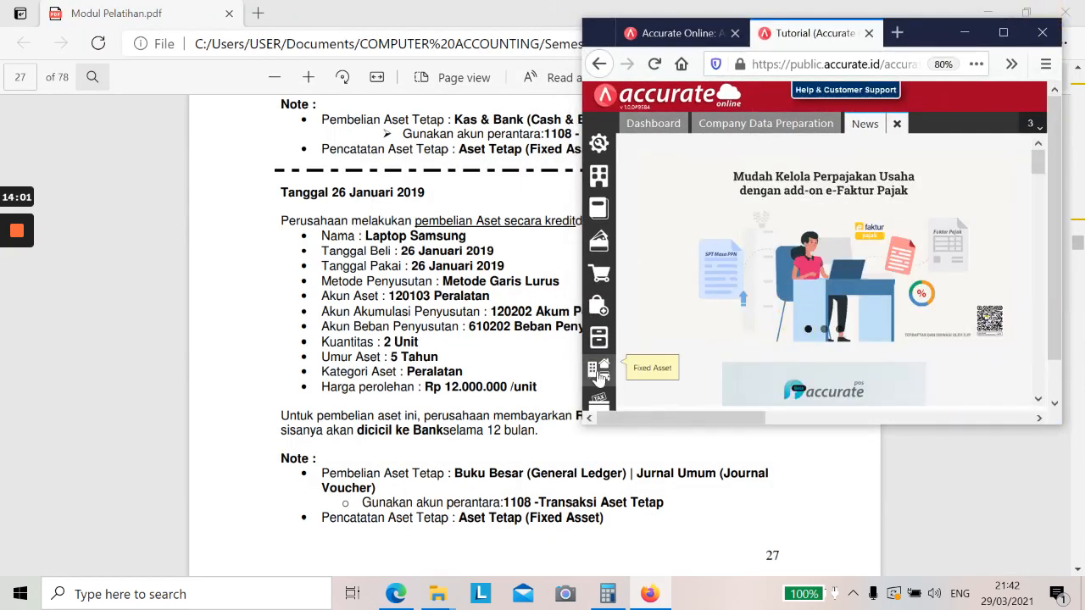
{"action": "left_click", "coordinate": [599, 370]}
{"action": "left_click", "coordinate": [667, 201]}
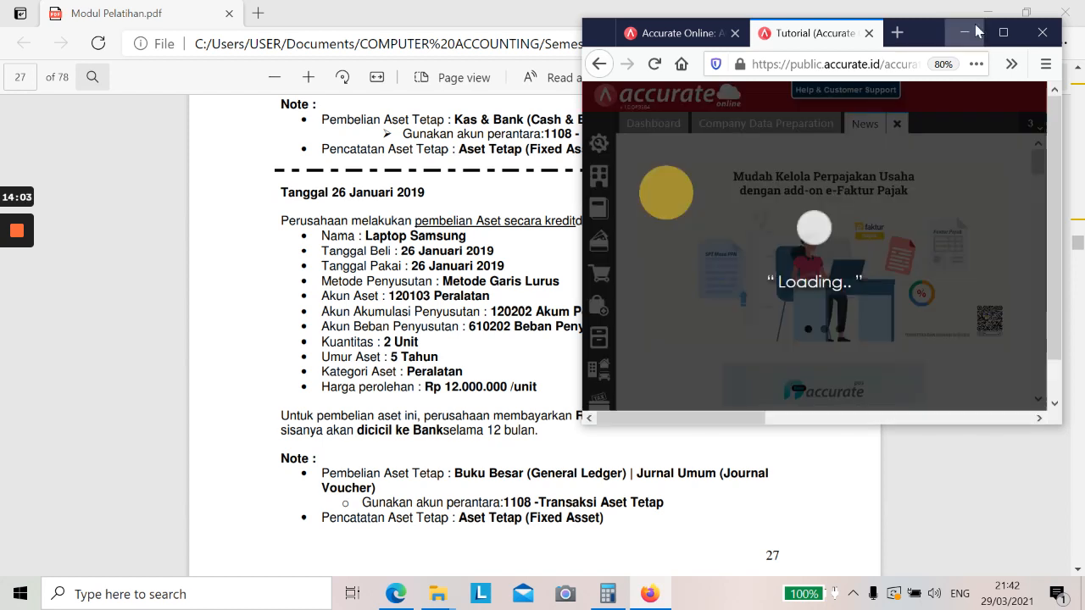
{"action": "left_click", "coordinate": [1003, 32]}
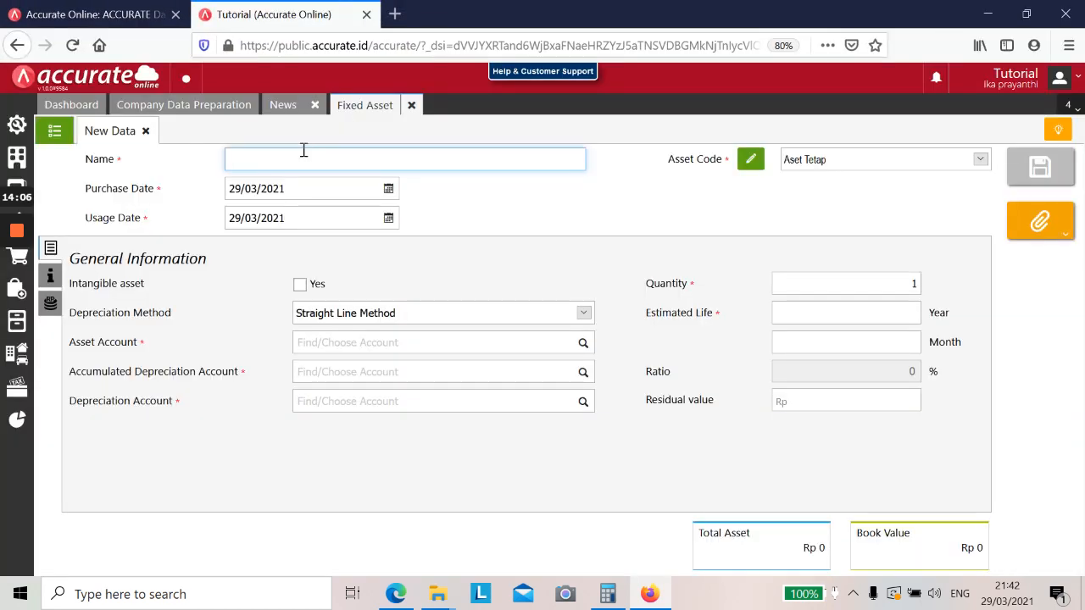
Enter Laptop Samsung as the name of the new fixed asset, following the training module.
{"action": "left_click", "coordinate": [302, 151]}
{"action": "key", "text": "alt+Tab"}
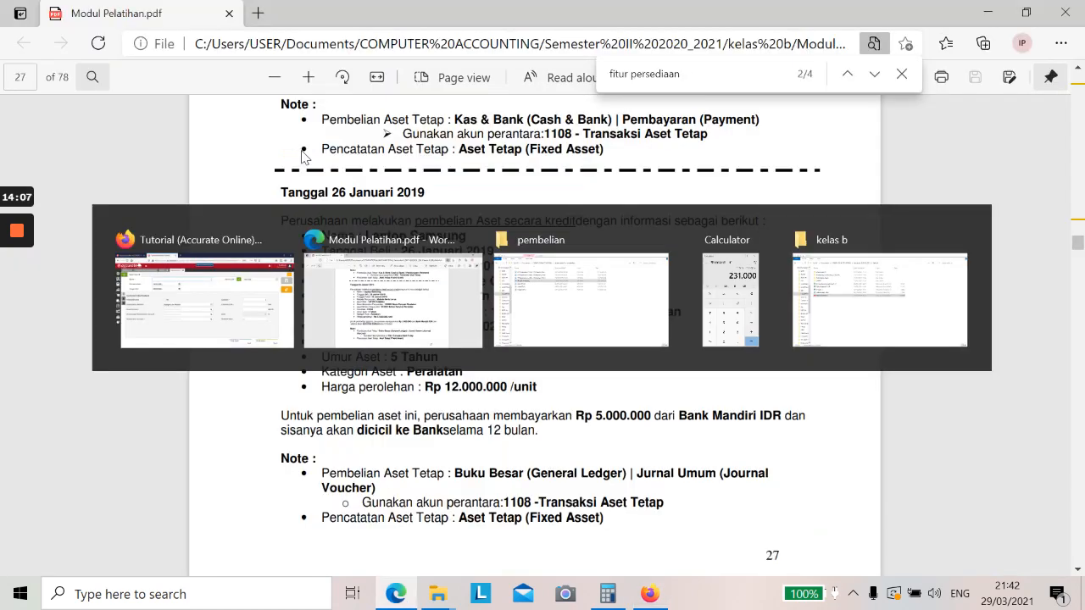
{"action": "key", "text": "alt+Tab"}
{"action": "type", "text": "Laptop Samsung"}
{"action": "key", "text": "Tab"}
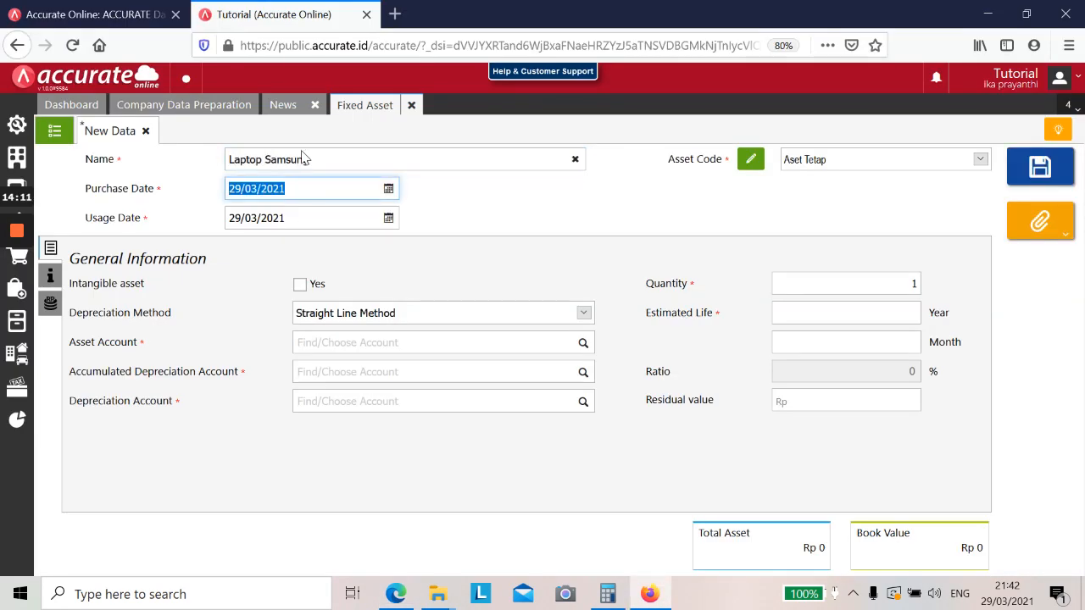
Set both the purchase date and the usage date of the Laptop Samsung asset to 26/01/2019.
{"action": "key", "text": "alt+Tab"}
{"action": "key", "text": "alt+Tab"}
{"action": "type", "text": "26012"}
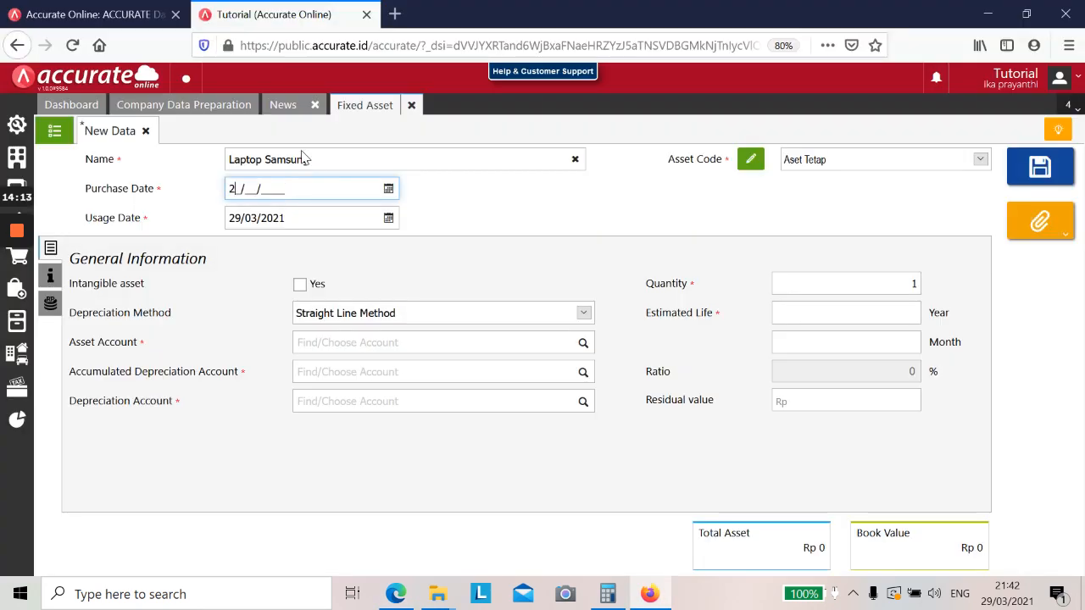
{"action": "type", "text": "019"}
{"action": "key", "text": "Tab"}
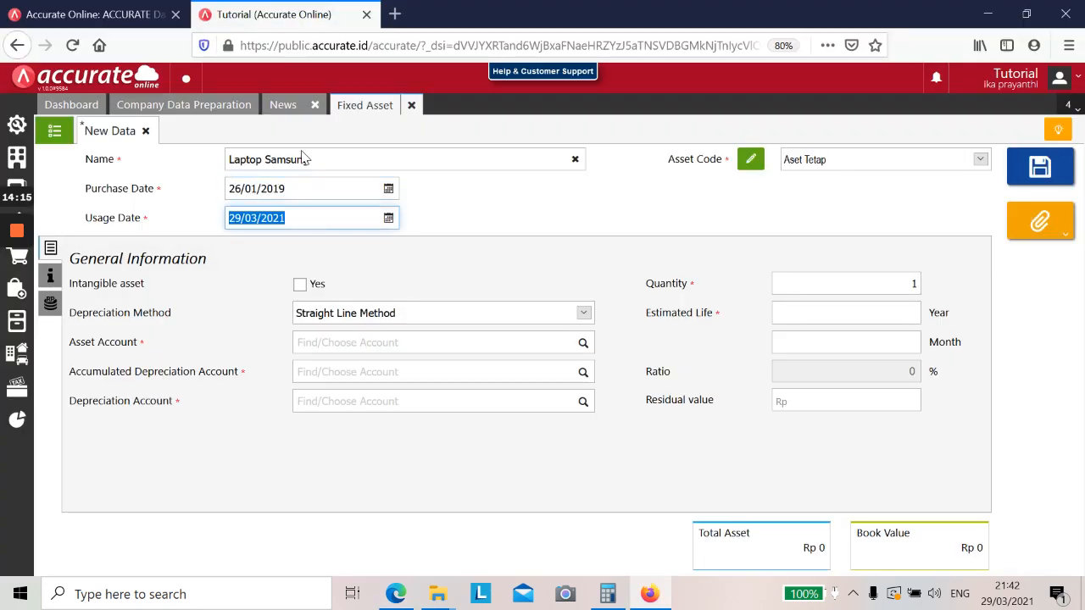
{"action": "key", "text": "alt+Tab"}
{"action": "key", "text": "alt+Tab"}
{"action": "type", "text": "26/01/2019"}
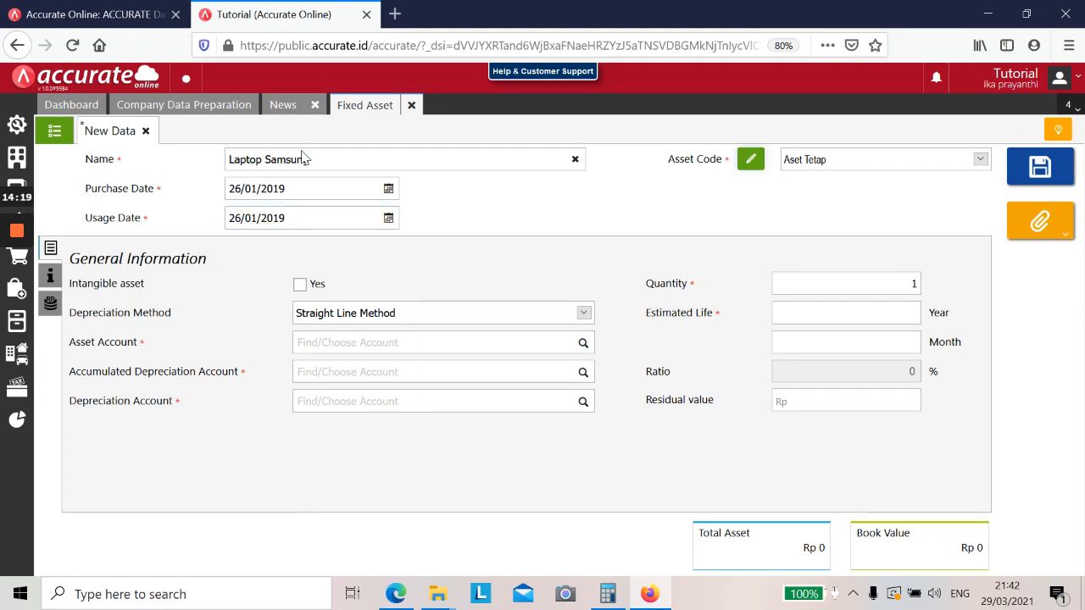
Assign 120103 Peralatan as the asset account and 120202 Akum Penyust Peralatan as the accumulated depreciation account.
{"action": "left_click", "coordinate": [369, 342]}
{"action": "type", "text": "p"}
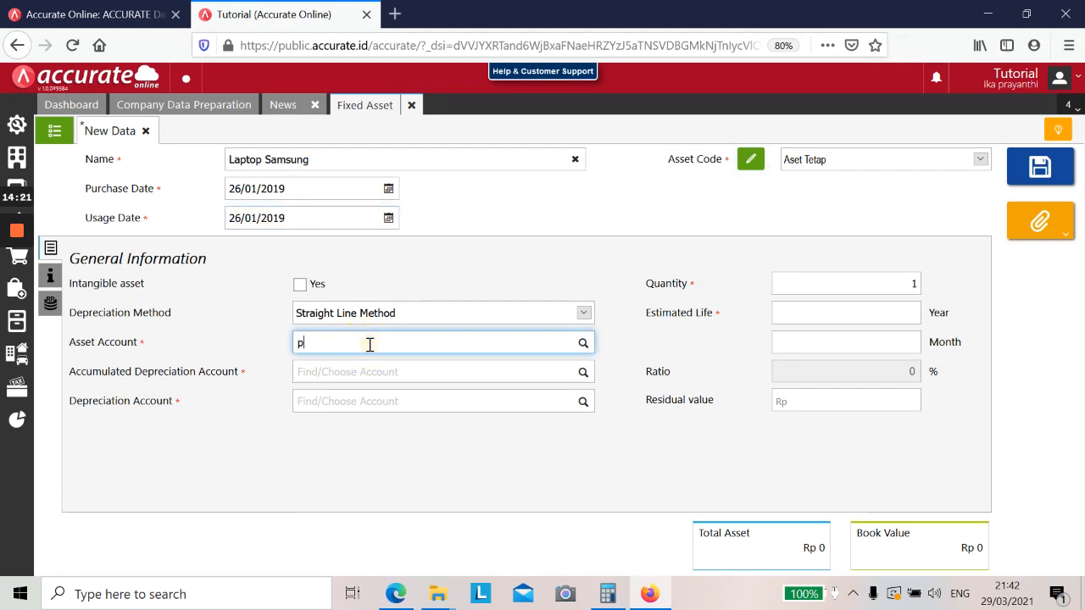
{"action": "type", "text": "eralatan"}
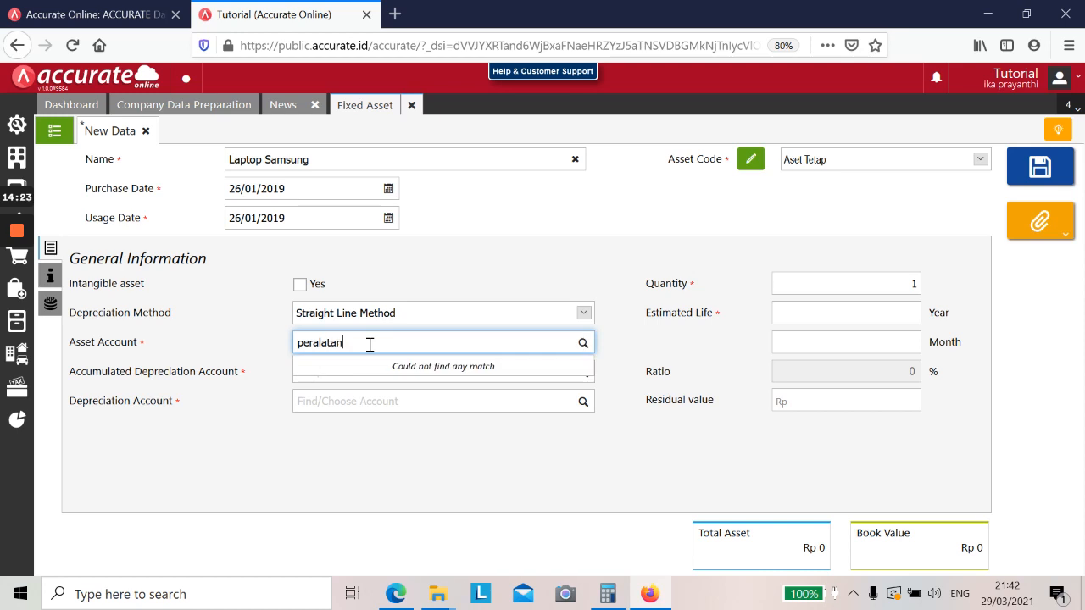
{"action": "left_click", "coordinate": [380, 370]}
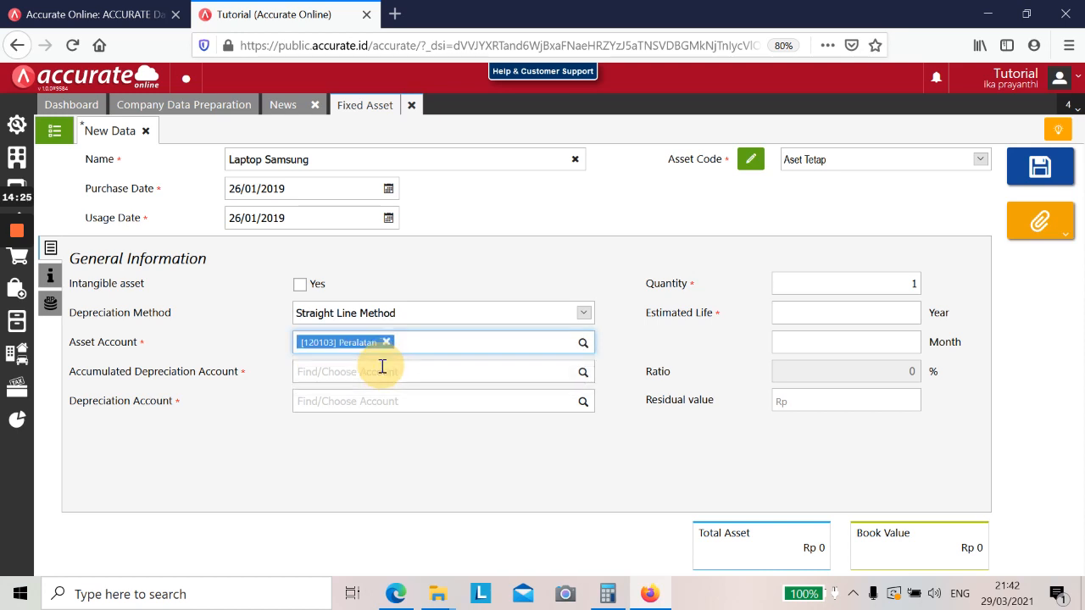
{"action": "left_click", "coordinate": [394, 367]}
{"action": "type", "text": "akum"}
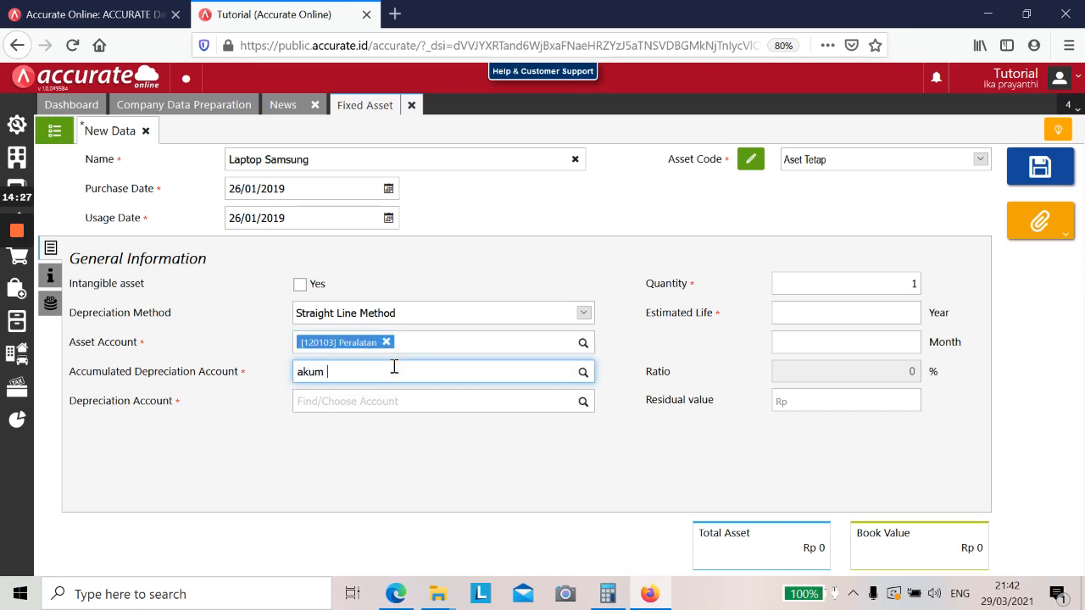
{"action": "type", "text": " pen"}
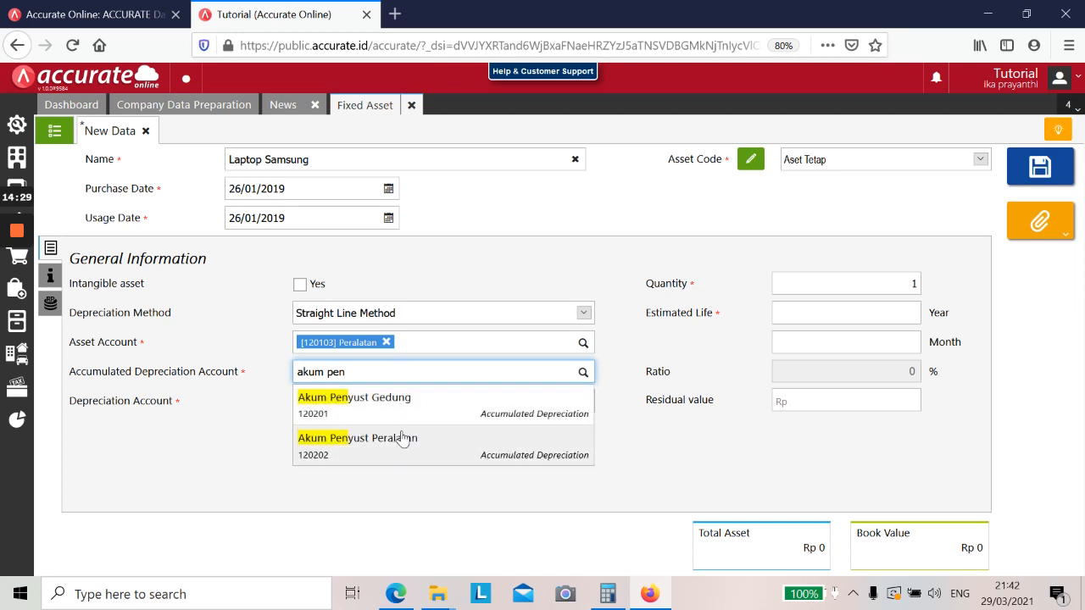
{"action": "left_click", "coordinate": [400, 437]}
Assign 610202 Beban Penyust Peralatan as the depreciation account of the asset.
{"action": "type", "text": "be"}
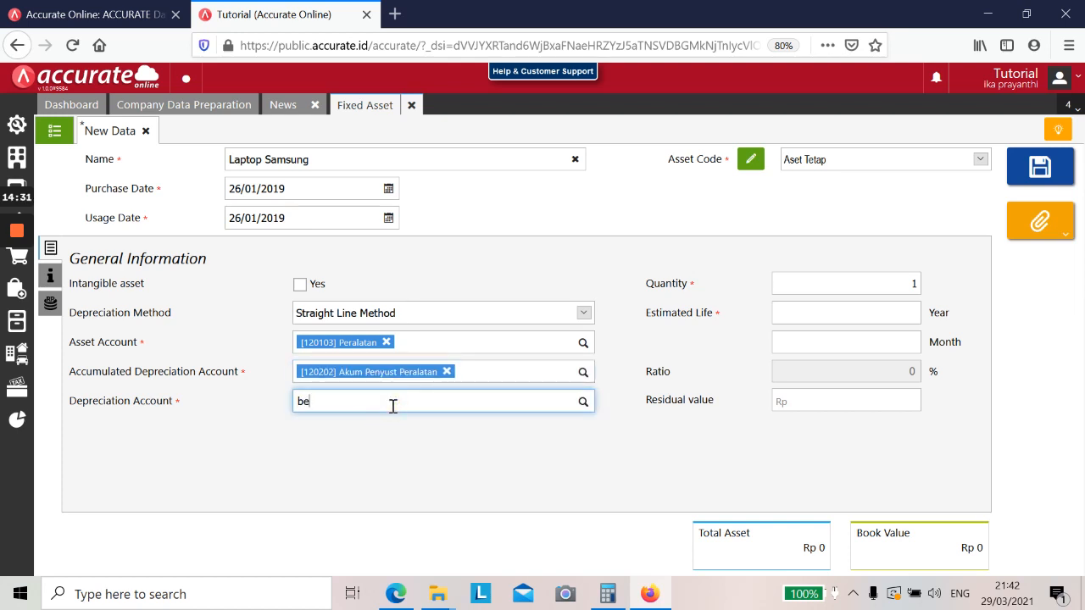
{"action": "type", "text": "ban penyus"}
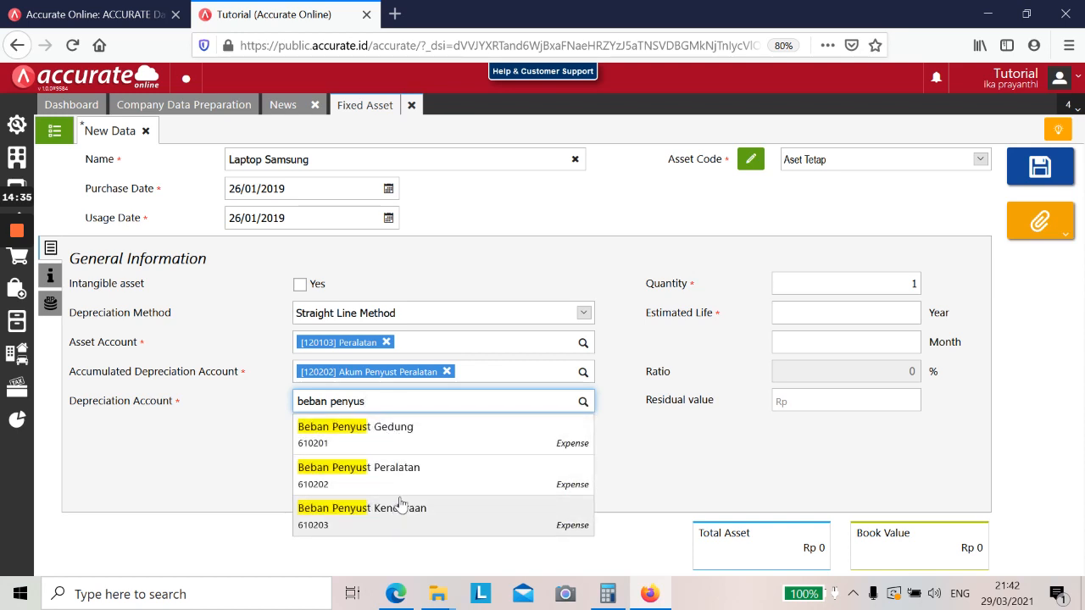
{"action": "left_click", "coordinate": [400, 472]}
Set the asset quantity to 2 and its estimated life to 5 years, leaving the months and residual value empty.
{"action": "left_click_drag", "start_coordinate": [911, 283], "coordinate": [1025, 269]}
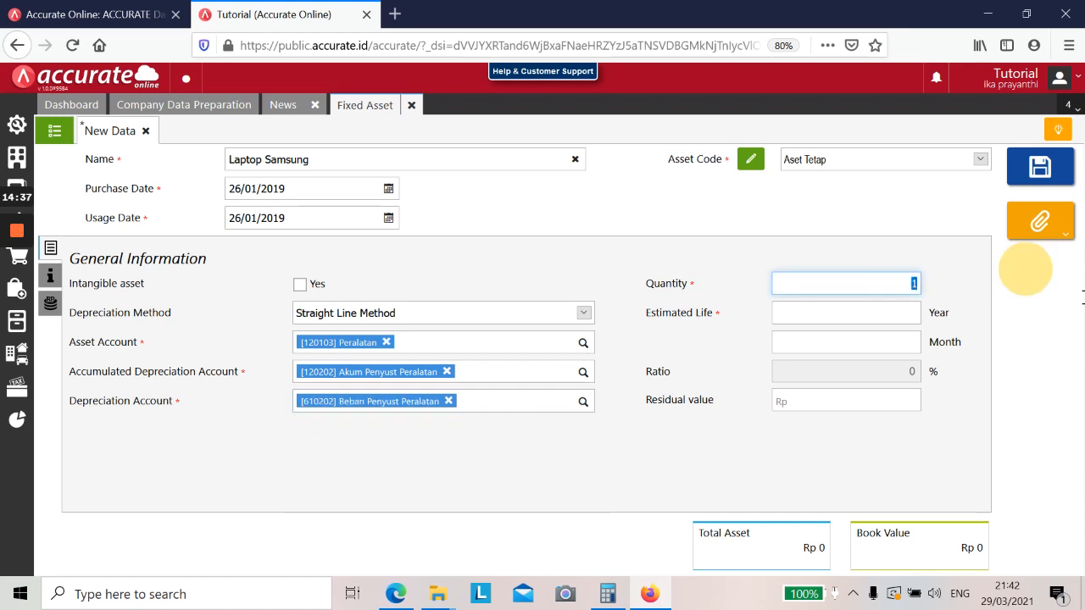
{"action": "type", "text": "2"}
{"action": "key", "text": "Tab"}
{"action": "key", "text": "alt+Tab"}
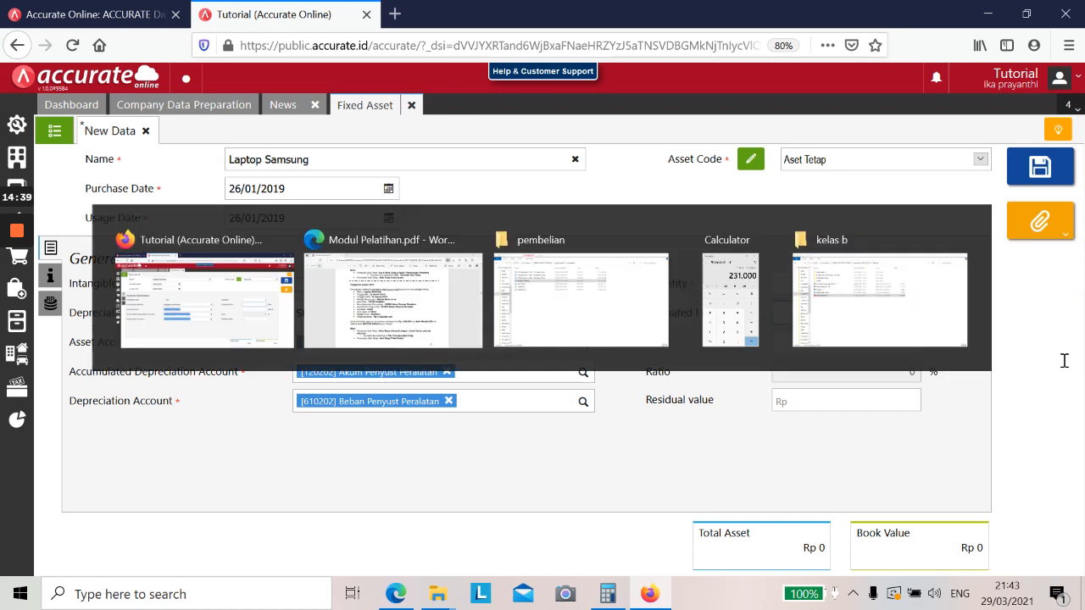
{"action": "key", "text": "alt+Tab"}
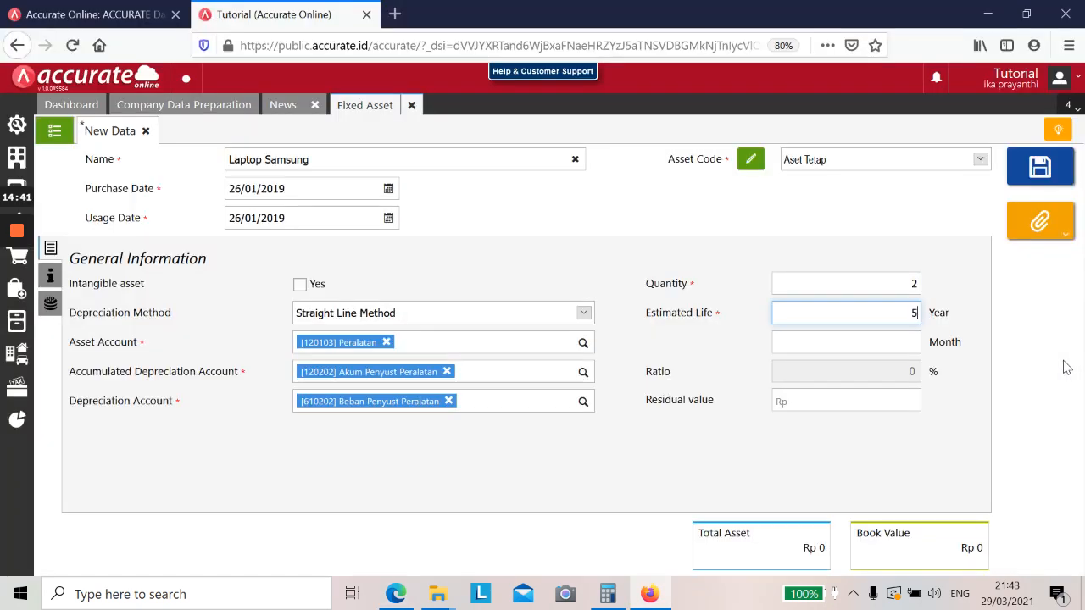
{"action": "type", "text": "5"}
{"action": "key", "text": "Tab"}
{"action": "key", "text": "Tab"}
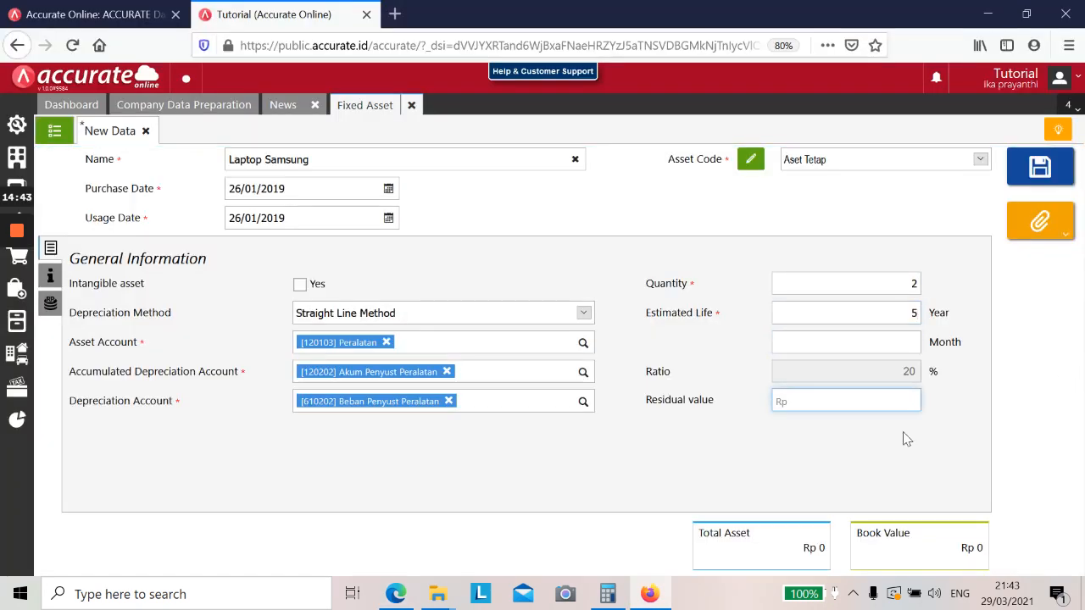
Set the asset category to Peralatan in the additional information and mark the asset as fiscal.
{"action": "left_click", "coordinate": [50, 277]}
{"action": "left_click", "coordinate": [298, 286]}
{"action": "type", "text": "peralatan"}
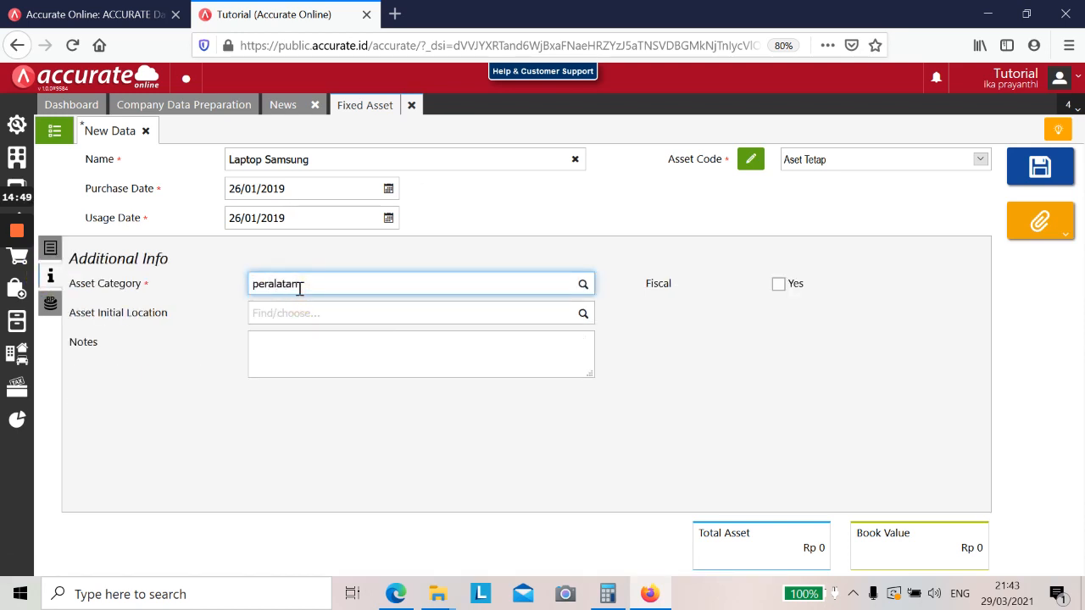
{"action": "left_click", "coordinate": [311, 317]}
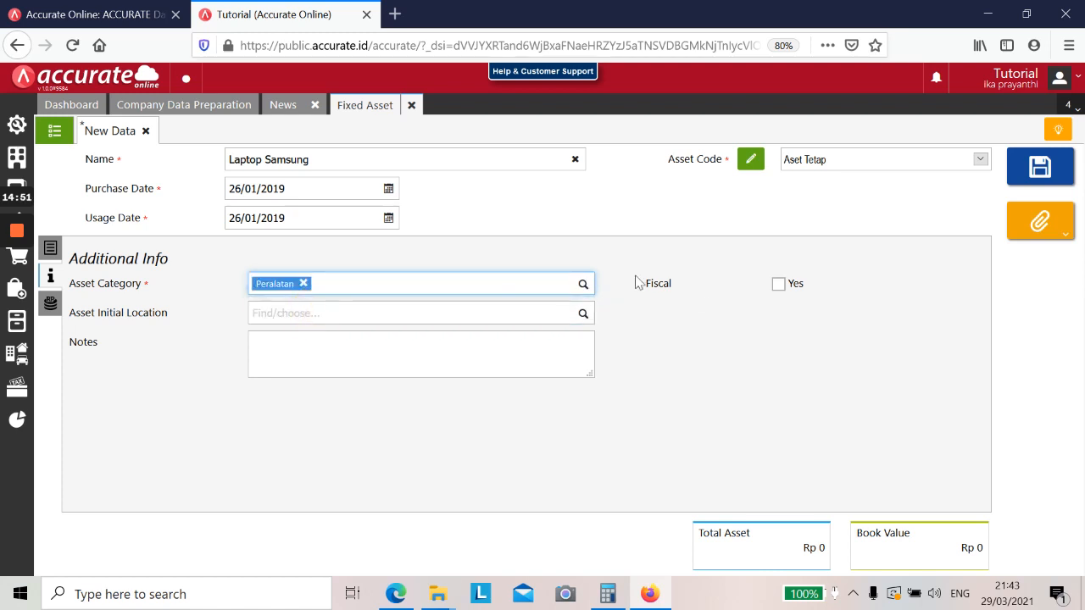
{"action": "left_click", "coordinate": [778, 284]}
{"action": "left_click", "coordinate": [973, 308]}
{"action": "left_click", "coordinate": [892, 383]}
Add the expense account Transaksi Aktiva Tetap to the asset with an amount of 24.000.000.
{"action": "left_click", "coordinate": [49, 305]}
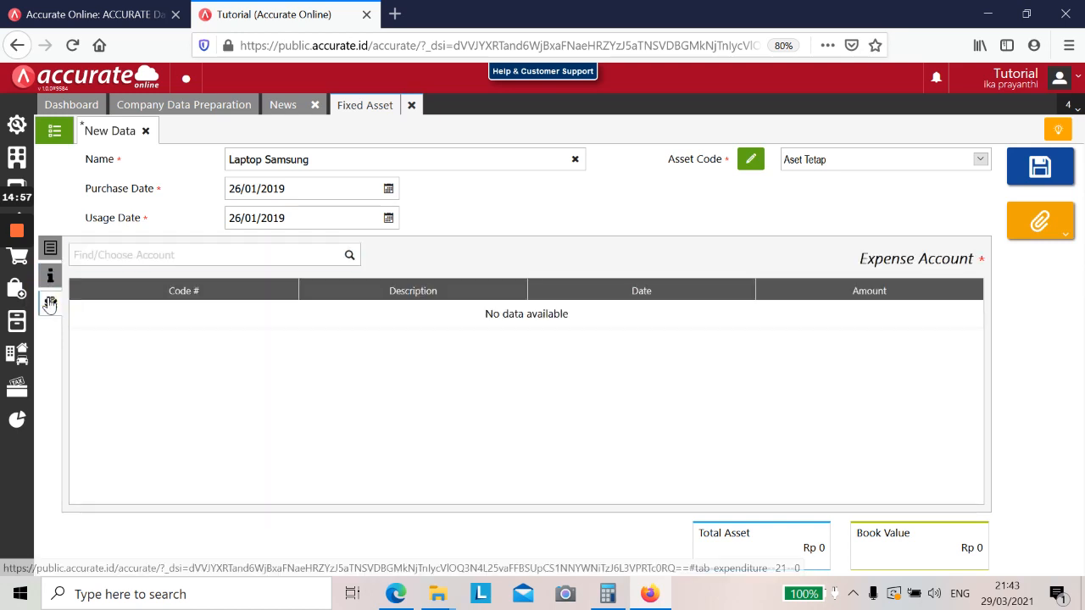
{"action": "type", "text": "transaksi"}
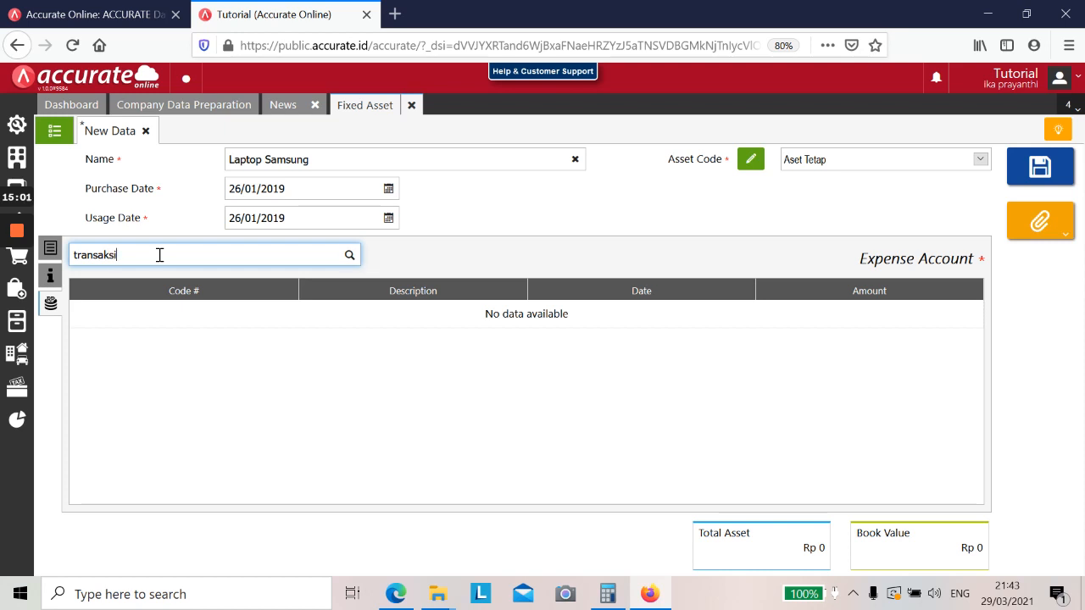
{"action": "left_click", "coordinate": [162, 305]}
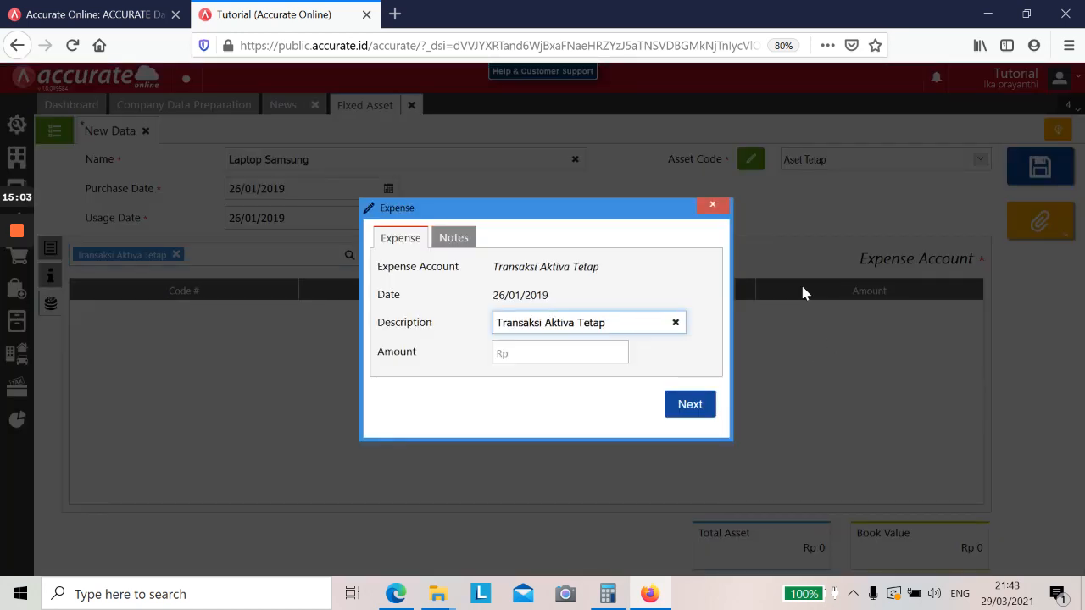
{"action": "left_click", "coordinate": [509, 358]}
{"action": "left_click", "coordinate": [534, 353]}
{"action": "type", "text": "24.000.000"}
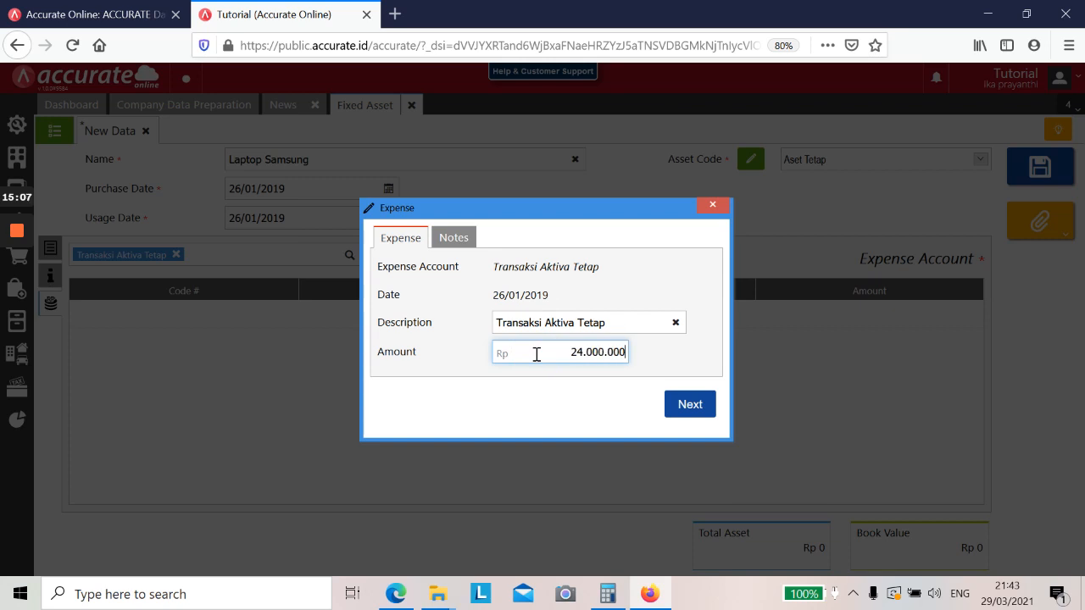
{"action": "left_click", "coordinate": [687, 404]}
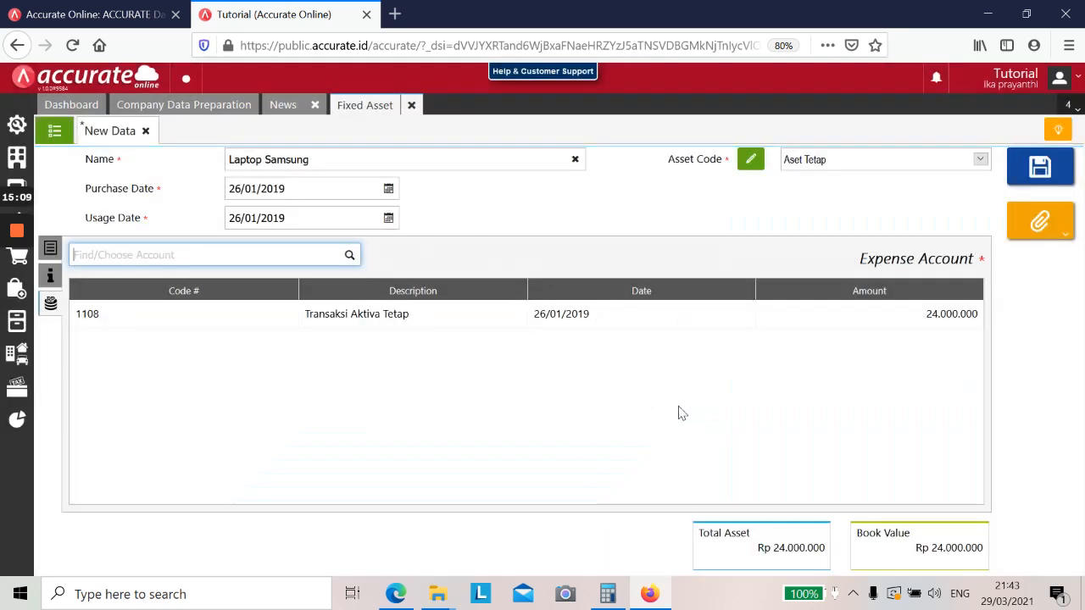
Check the entries against the training module, save the Laptop Samsung asset and close the Fixed Asset form.
{"action": "key", "text": "alt+Tab"}
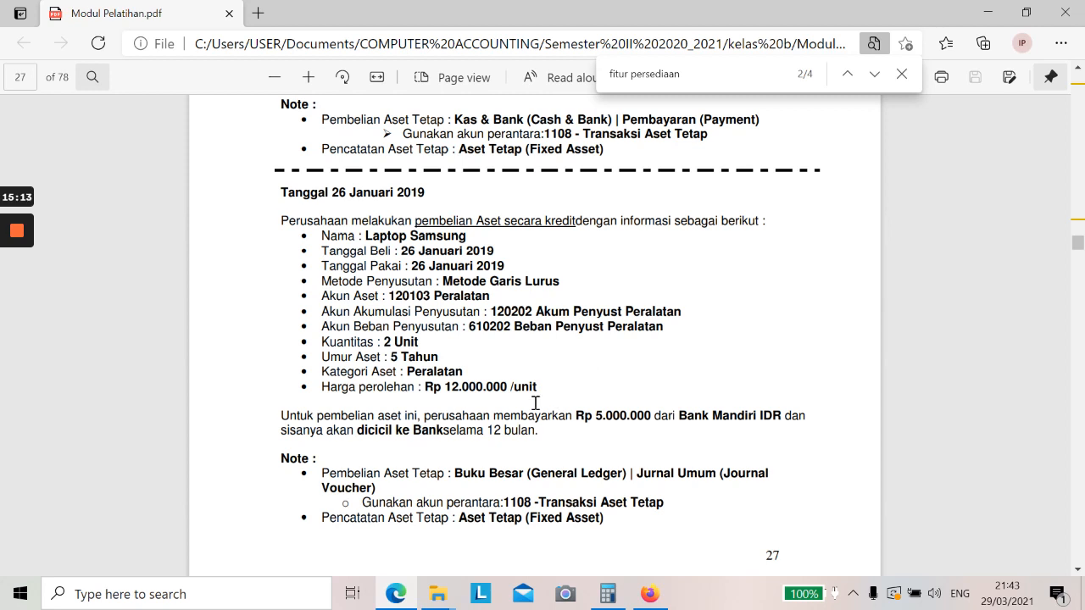
{"action": "key", "text": "alt+Tab"}
{"action": "left_click", "coordinate": [1062, 177]}
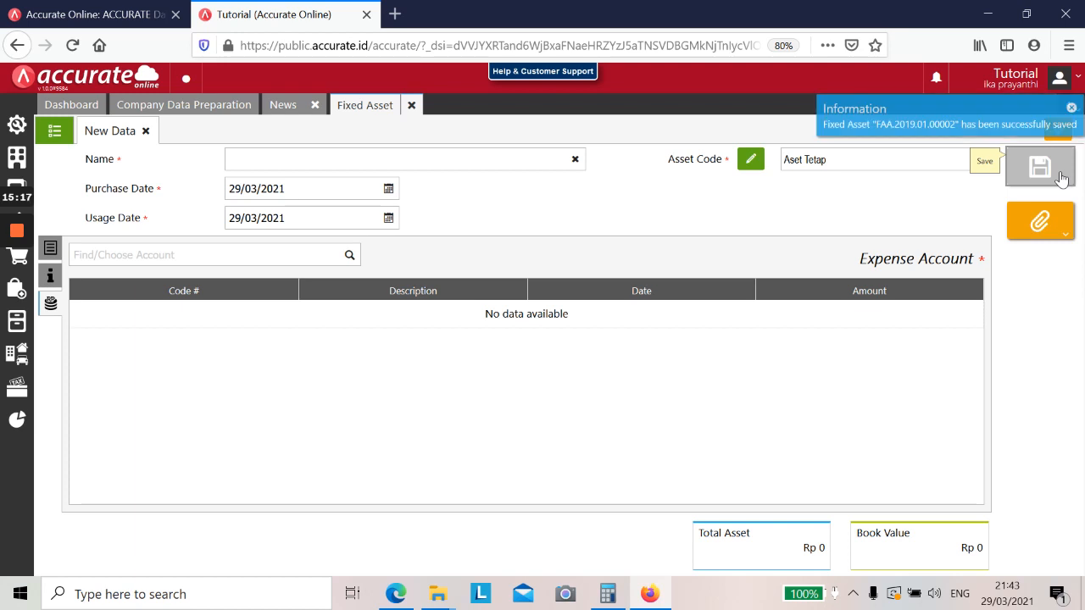
{"action": "left_click", "coordinate": [1070, 107]}
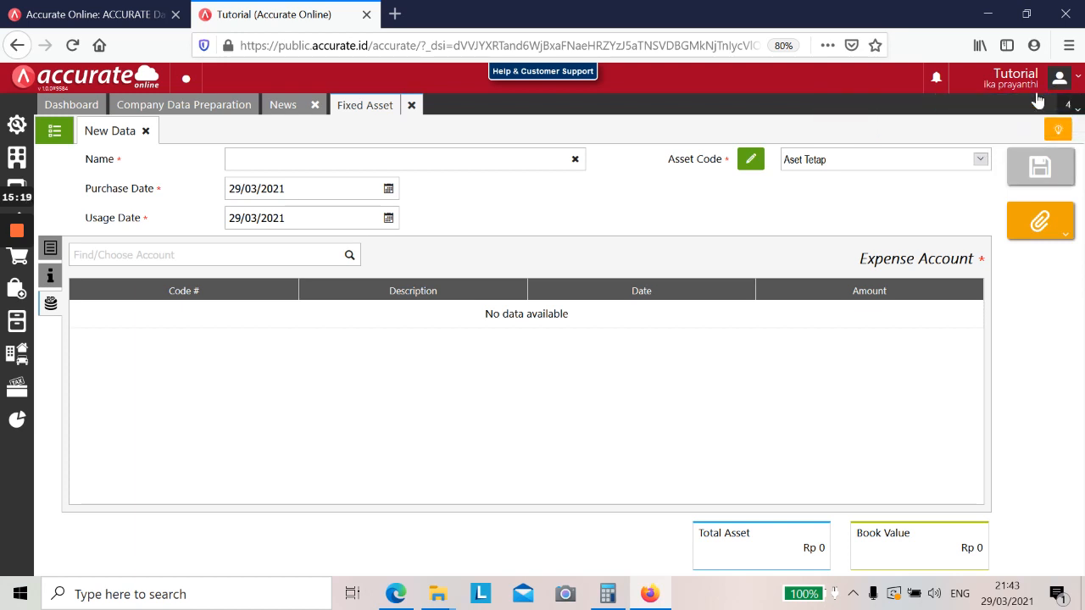
{"action": "left_click", "coordinate": [411, 105]}
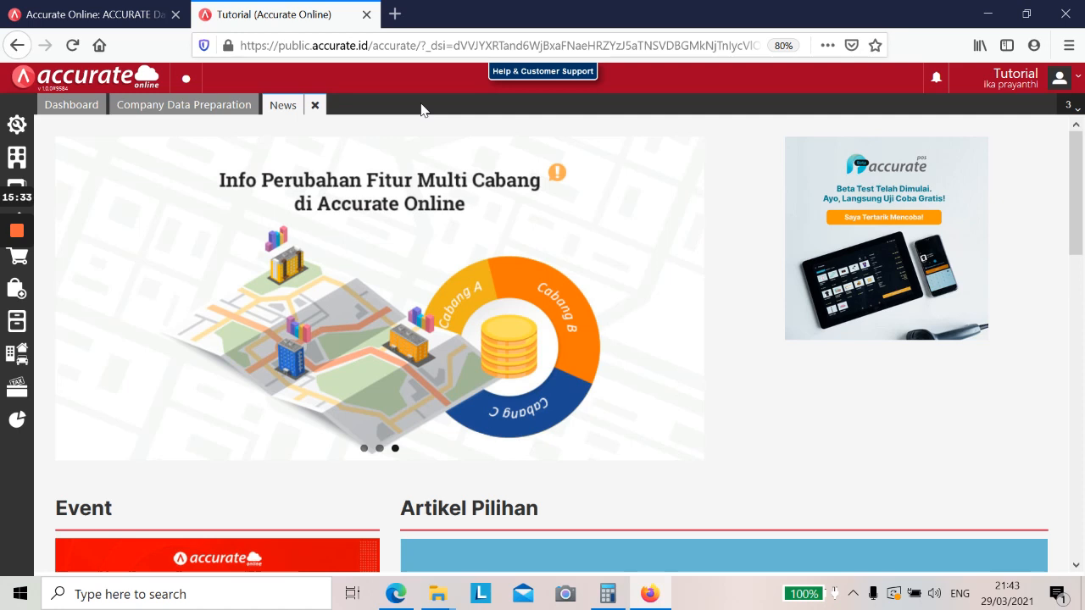
Read the 27 Januari 2019 task in Modul Pelatihan.pdf and open a new Chart of Accounts form in a maximized window.
{"action": "key", "text": "alt+Tab"}
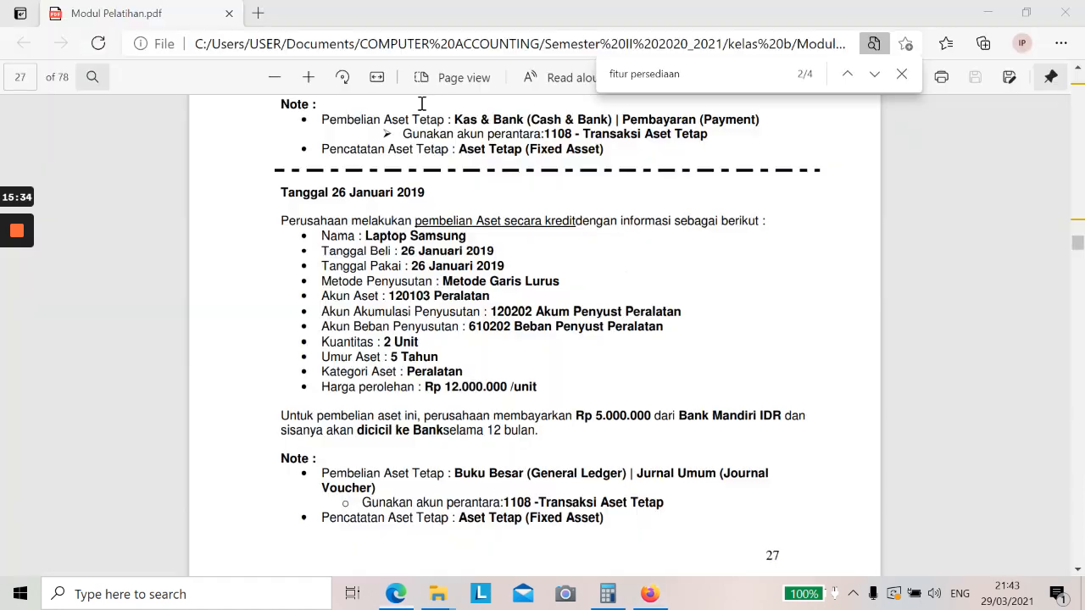
{"action": "scroll", "coordinate": [475, 315], "scroll_direction": "down", "scroll_amount": 5}
{"action": "scroll", "coordinate": [475, 316], "scroll_direction": "down", "scroll_amount": 2}
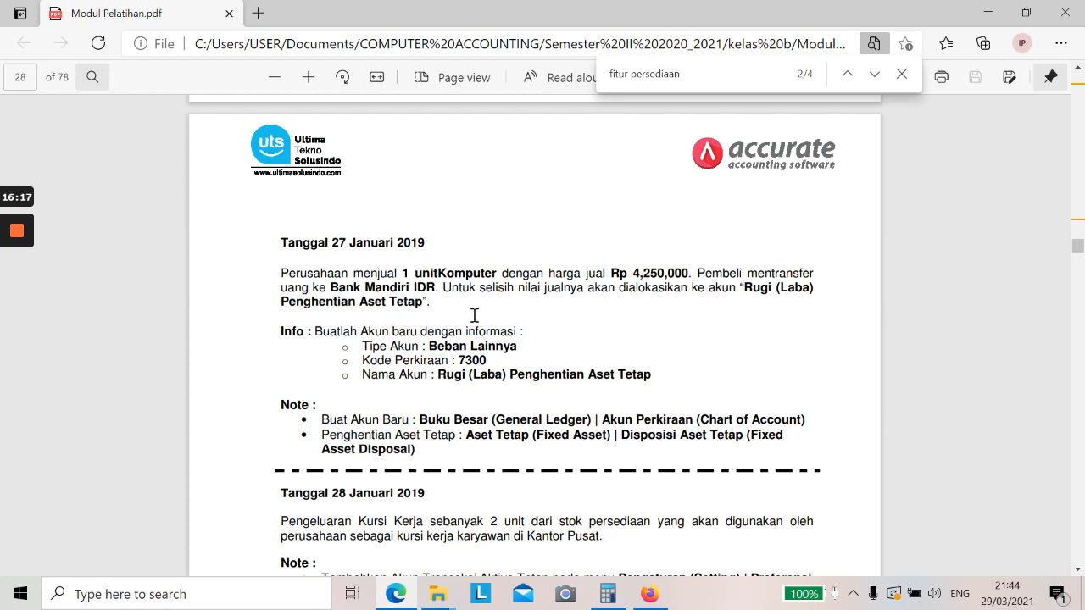
{"action": "key", "text": "alt+Tab"}
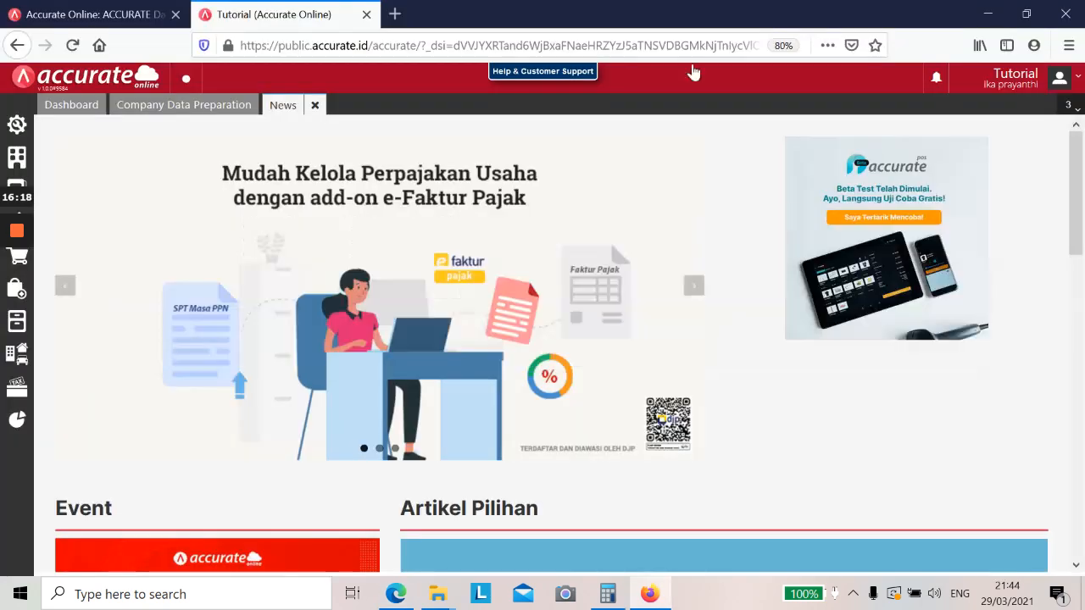
{"action": "left_click", "coordinate": [1026, 10]}
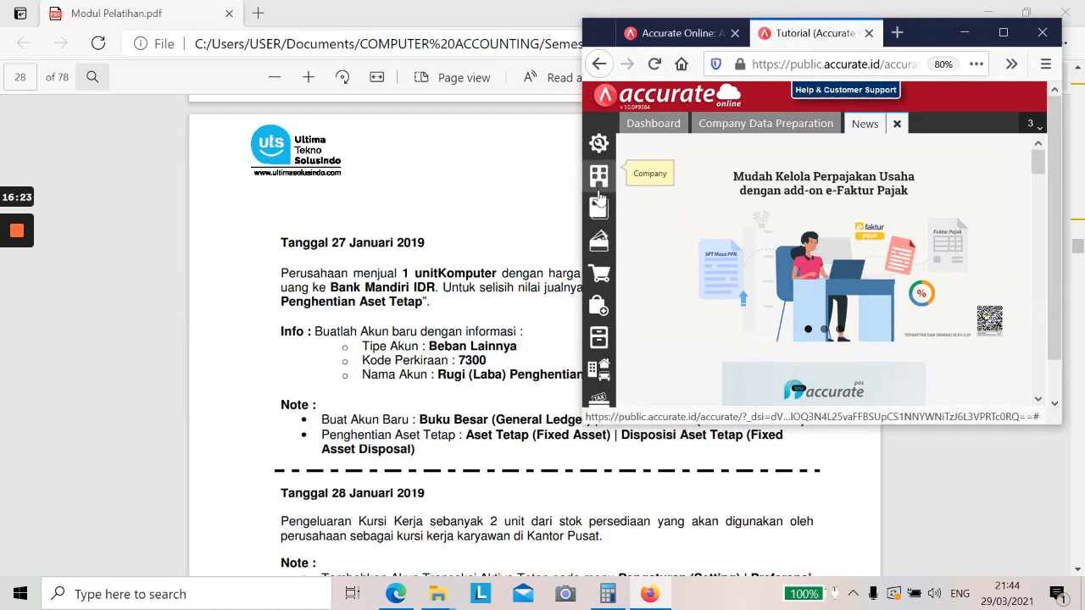
{"action": "left_click", "coordinate": [598, 209]}
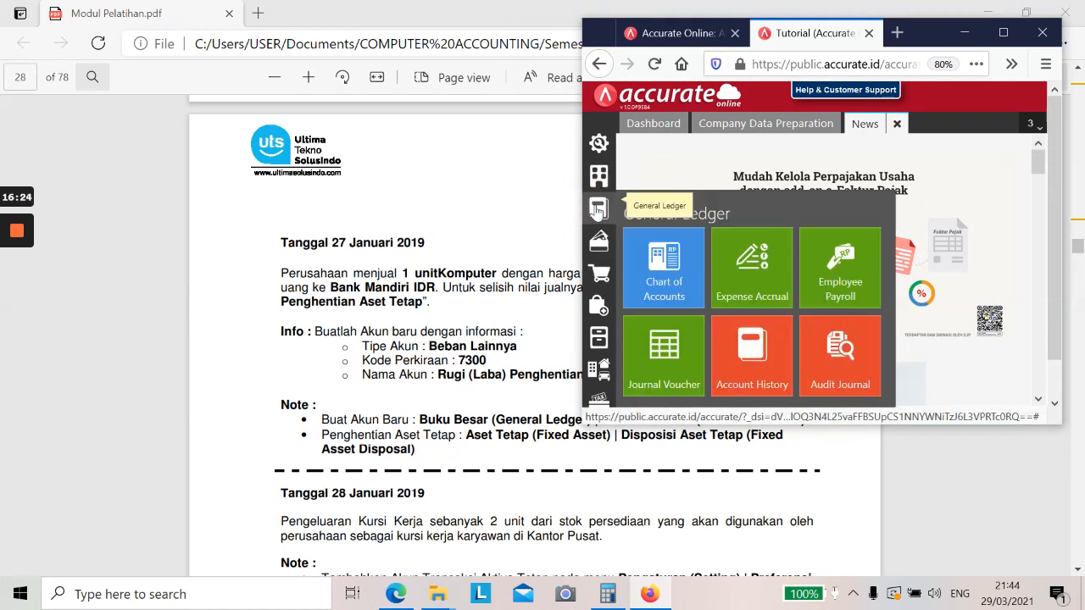
{"action": "left_click", "coordinate": [672, 264]}
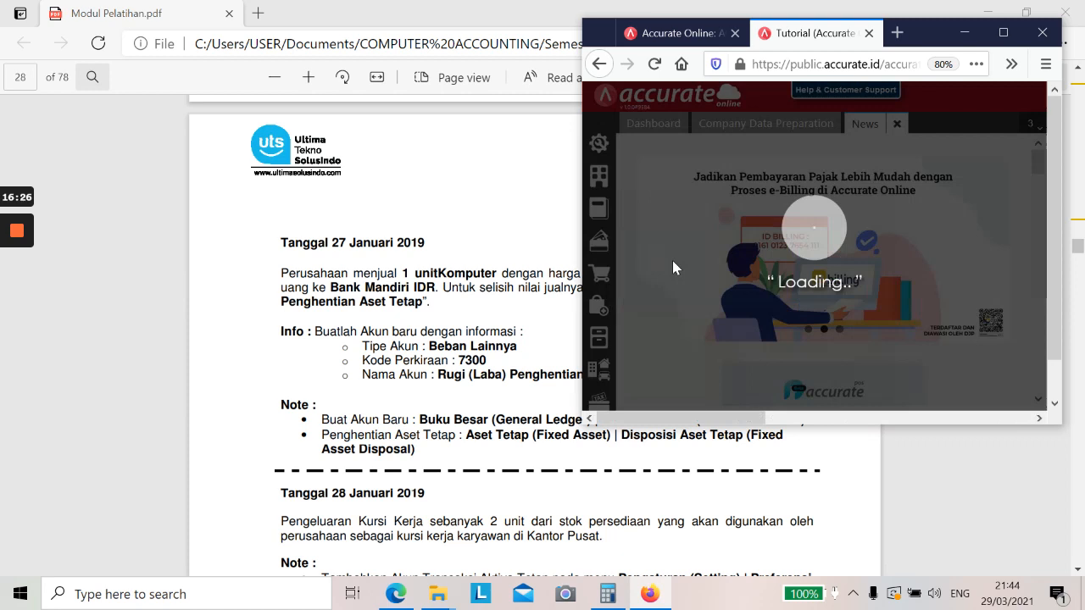
{"action": "left_click", "coordinate": [999, 39]}
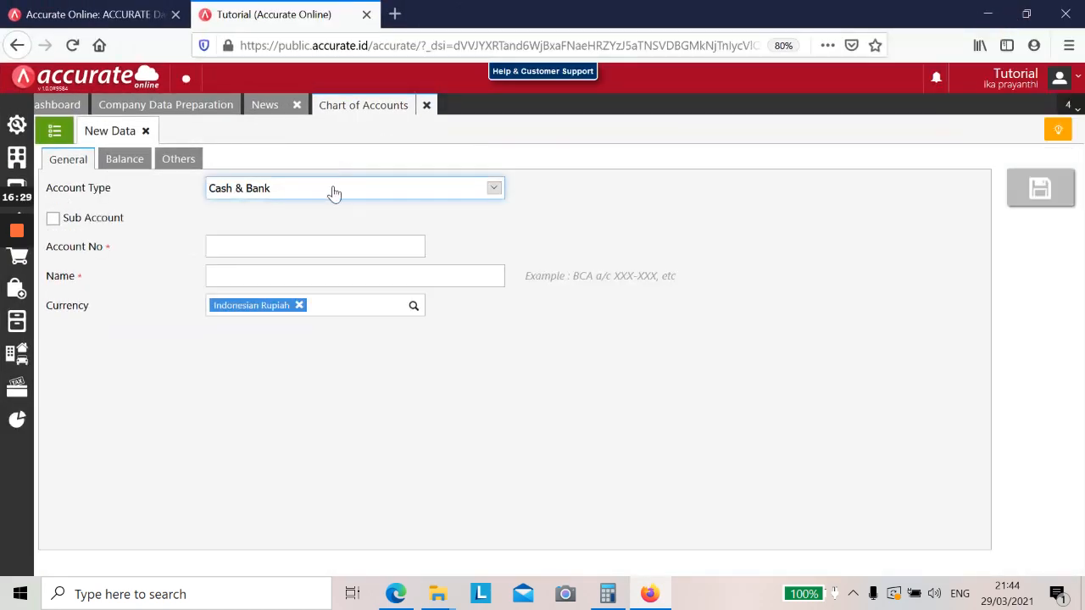
Set the new account's type to Other Expense and its number to 7300, following the training module.
{"action": "left_click", "coordinate": [332, 187]}
{"action": "key", "text": "alt+Tab"}
{"action": "key", "text": "alt+Tab"}
{"action": "left_click", "coordinate": [334, 189]}
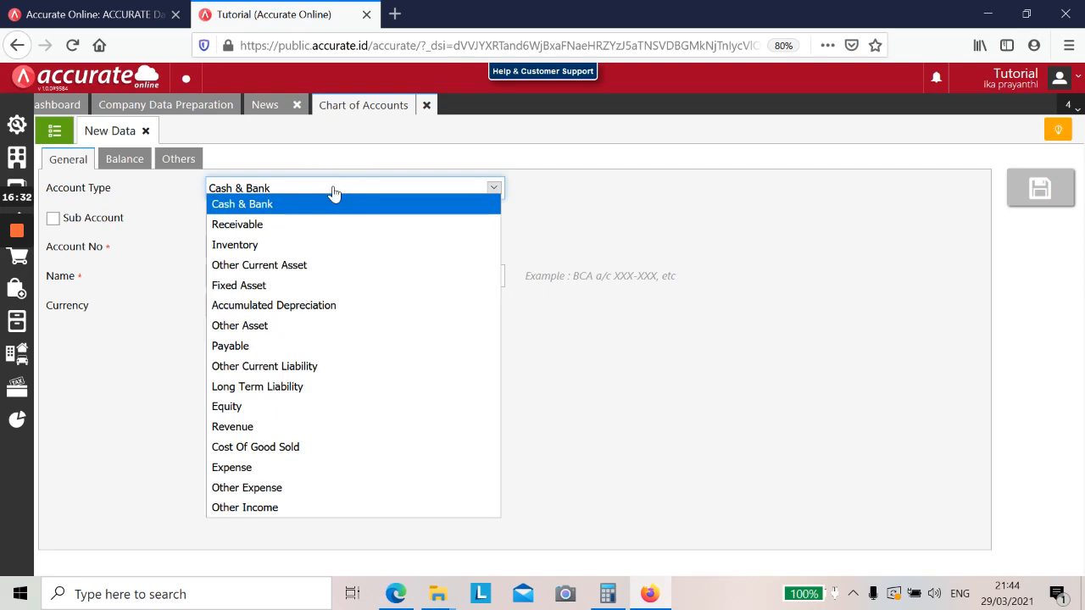
{"action": "left_click", "coordinate": [354, 489]}
{"action": "left_click", "coordinate": [310, 239]}
{"action": "key", "text": "alt+Tab"}
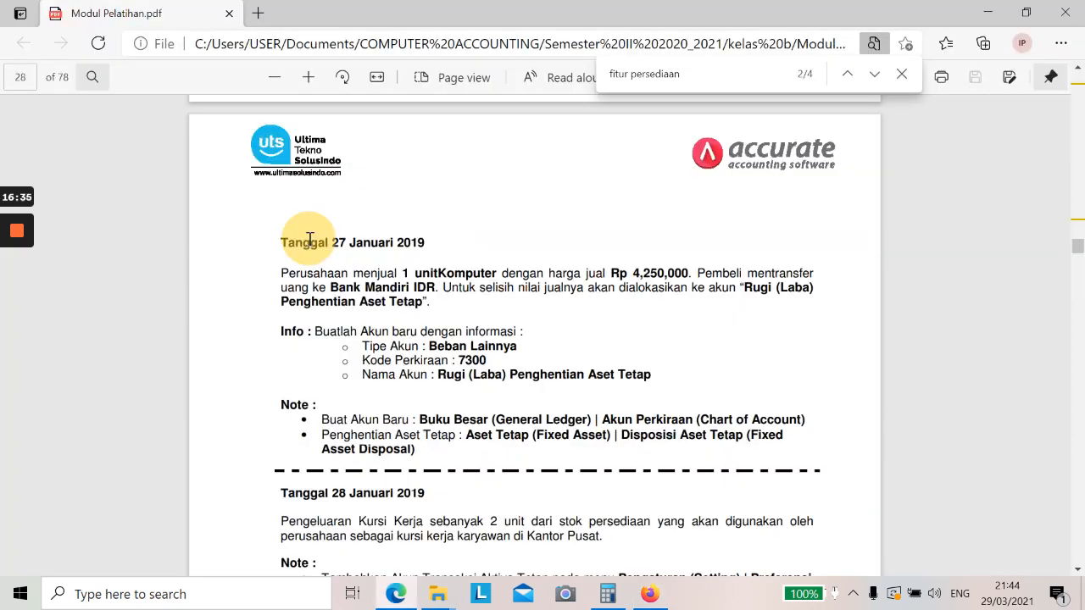
{"action": "key", "text": "alt+Tab"}
{"action": "type", "text": "73"}
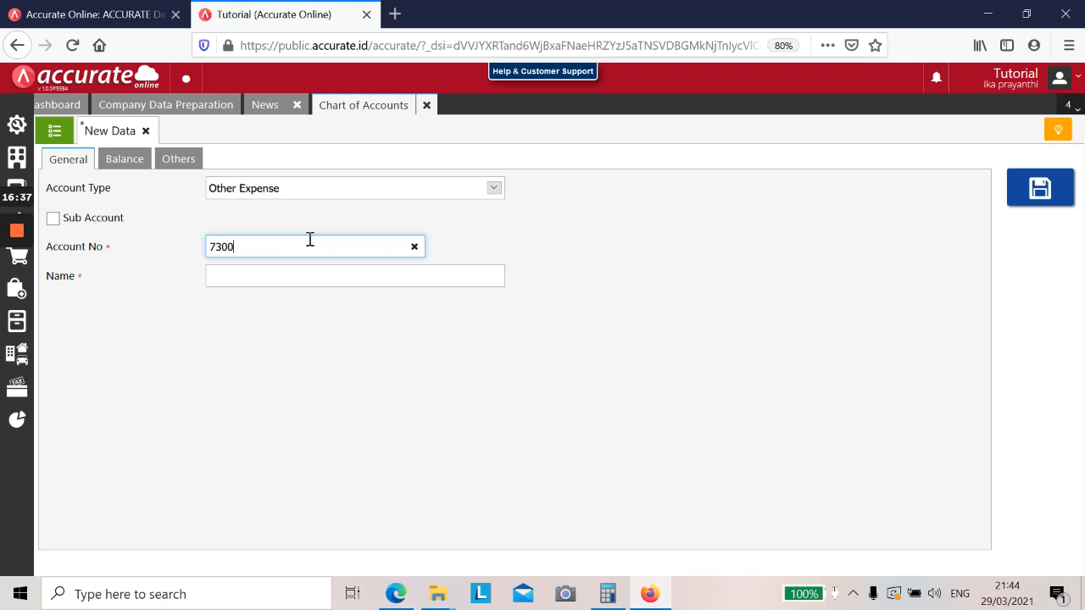
Name the account Rugi (Laba) Penghentian Aset Tetap, save it and close the Chart of Accounts form.
{"action": "left_click", "coordinate": [294, 277]}
{"action": "key", "text": "alt+Tab"}
{"action": "key", "text": "alt+Tab"}
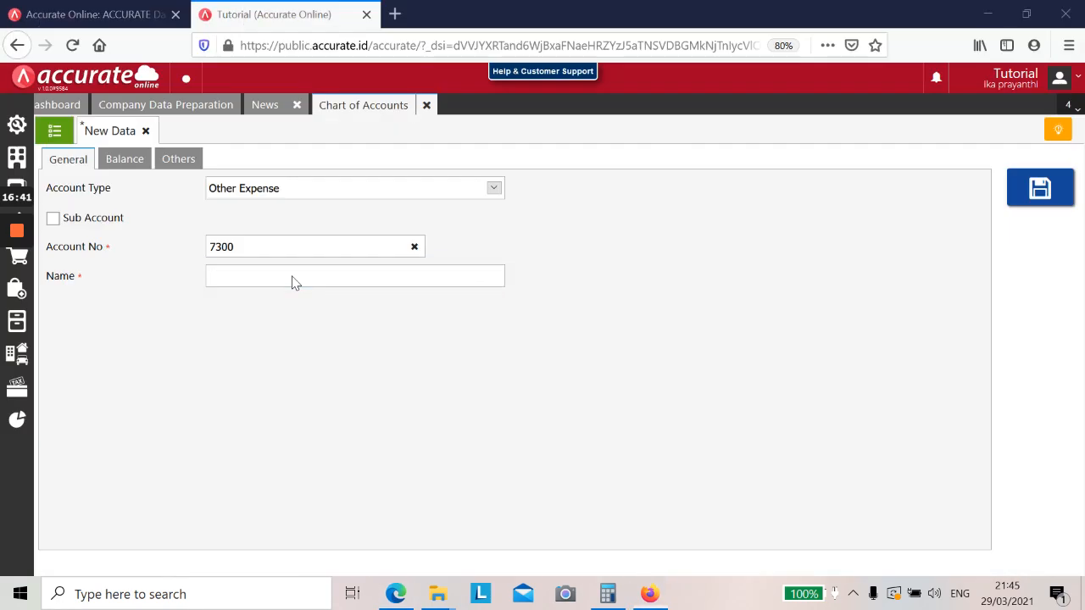
{"action": "type", "text": "Rugi (La"}
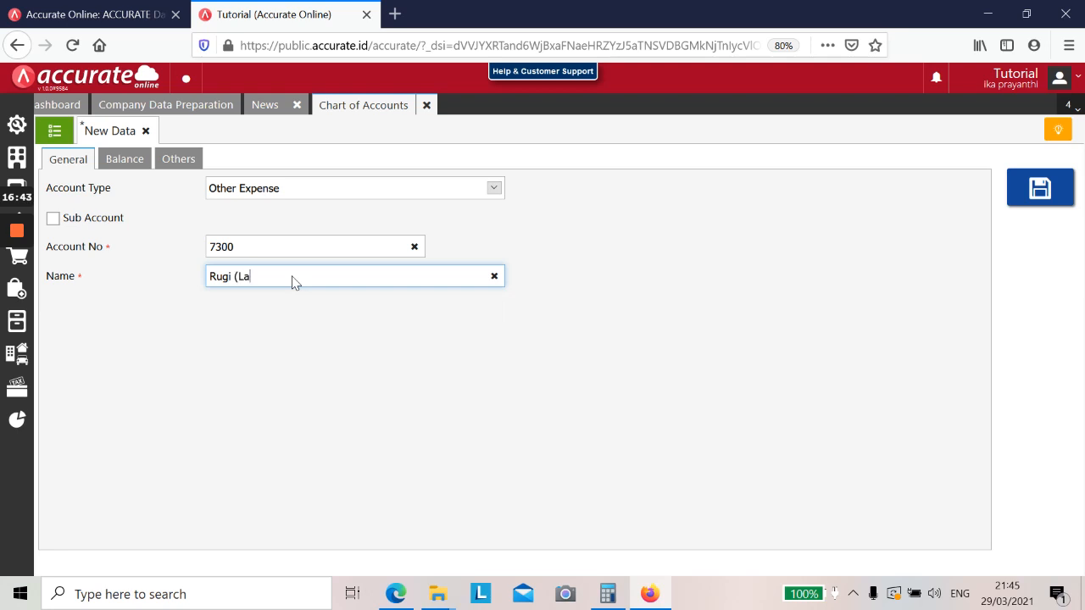
{"action": "type", "text": "ba)"}
{"action": "key", "text": "alt+Tab"}
{"action": "key", "text": "alt+Tab"}
{"action": "type", "text": "Pe"}
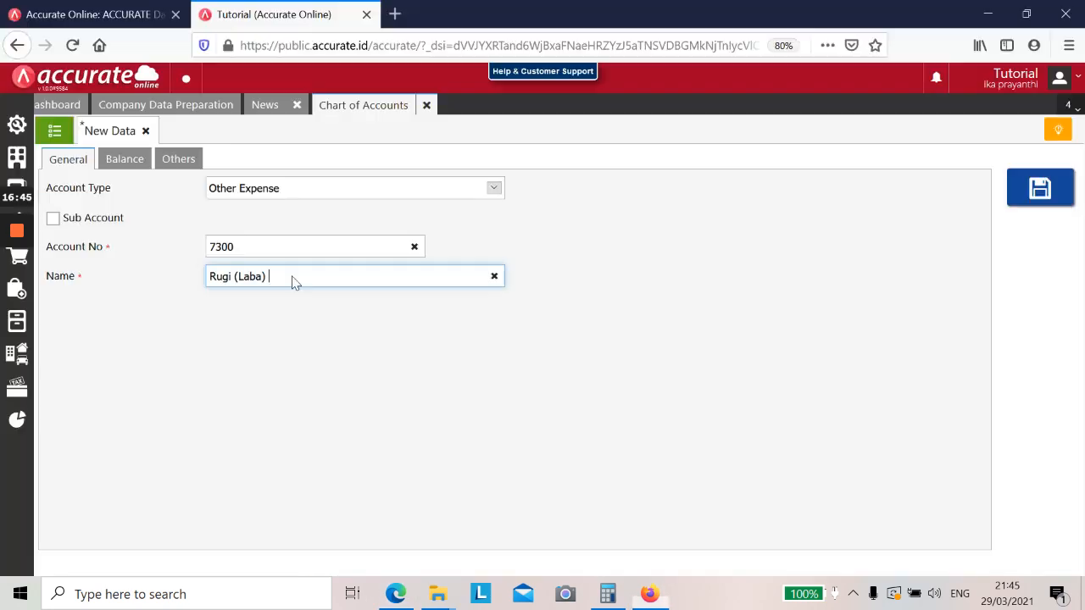
{"action": "type", "text": "nghentian Aset Tetap"}
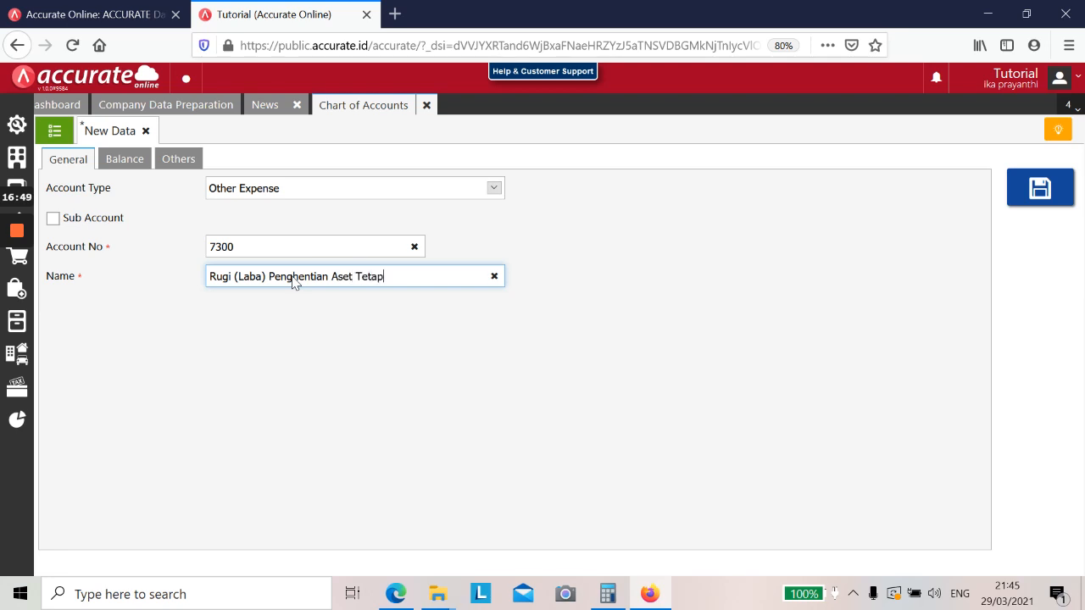
{"action": "left_click", "coordinate": [1039, 191]}
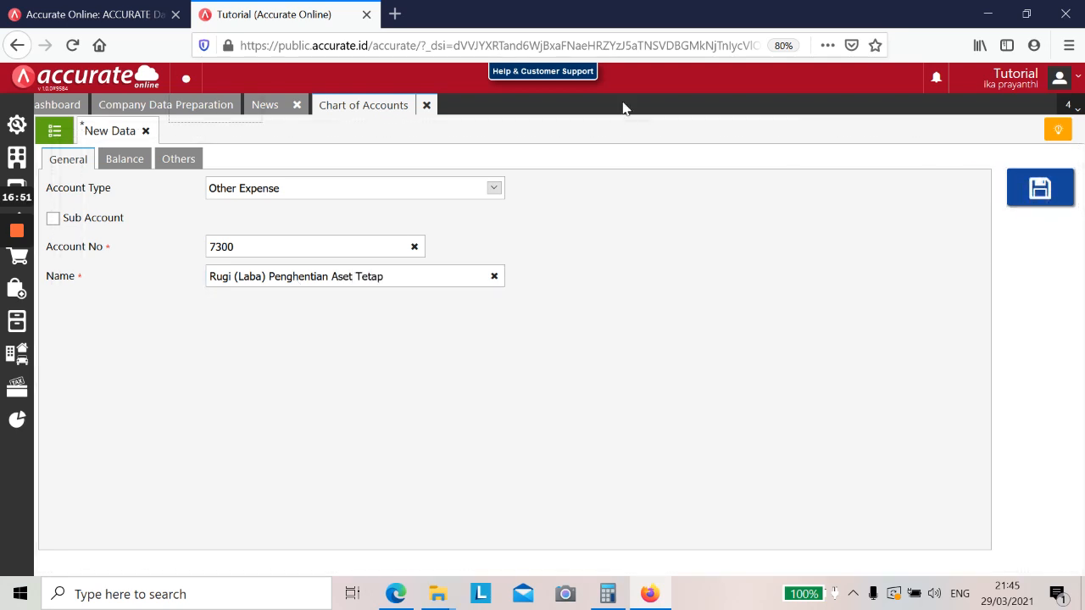
{"action": "left_click", "coordinate": [428, 107]}
Review the 27 Januari 2019 task in Modul Pelatihan.pdf and open a new Fixed Asset Disposition form in a maximized Accurate Online window.
{"action": "key", "text": "alt+Tab"}
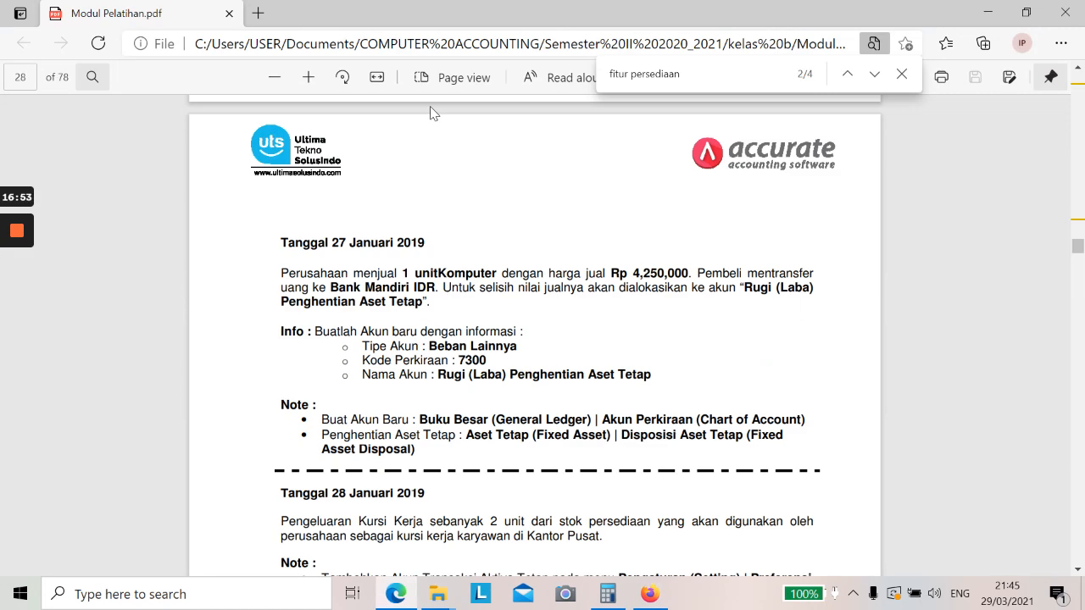
{"action": "scroll", "coordinate": [415, 407], "scroll_direction": "down", "scroll_amount": 1}
{"action": "scroll", "coordinate": [416, 407], "scroll_direction": "down", "scroll_amount": 1}
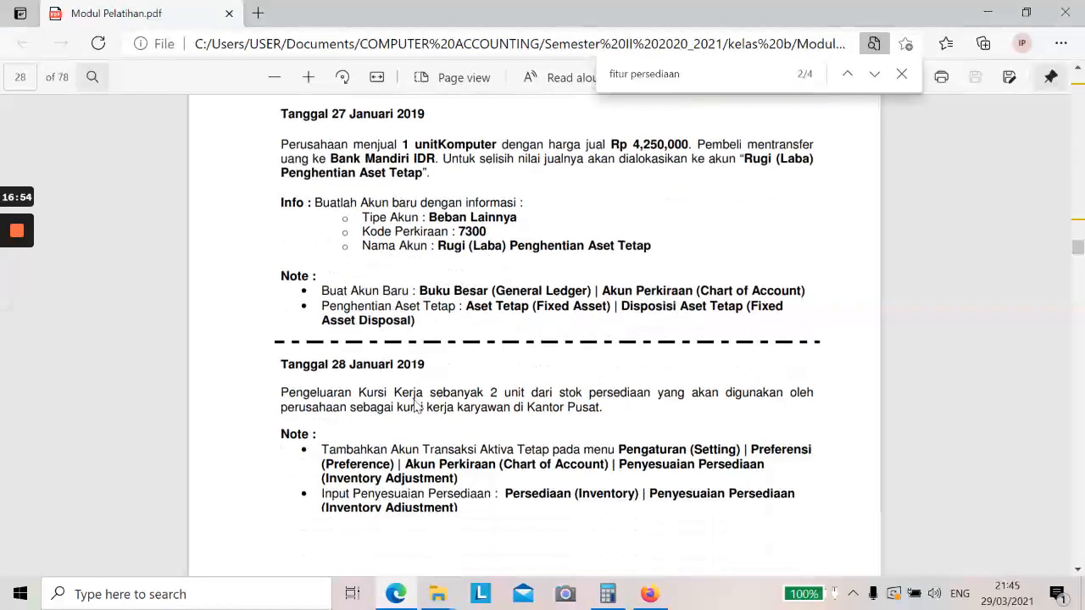
{"action": "right_click", "coordinate": [415, 407]}
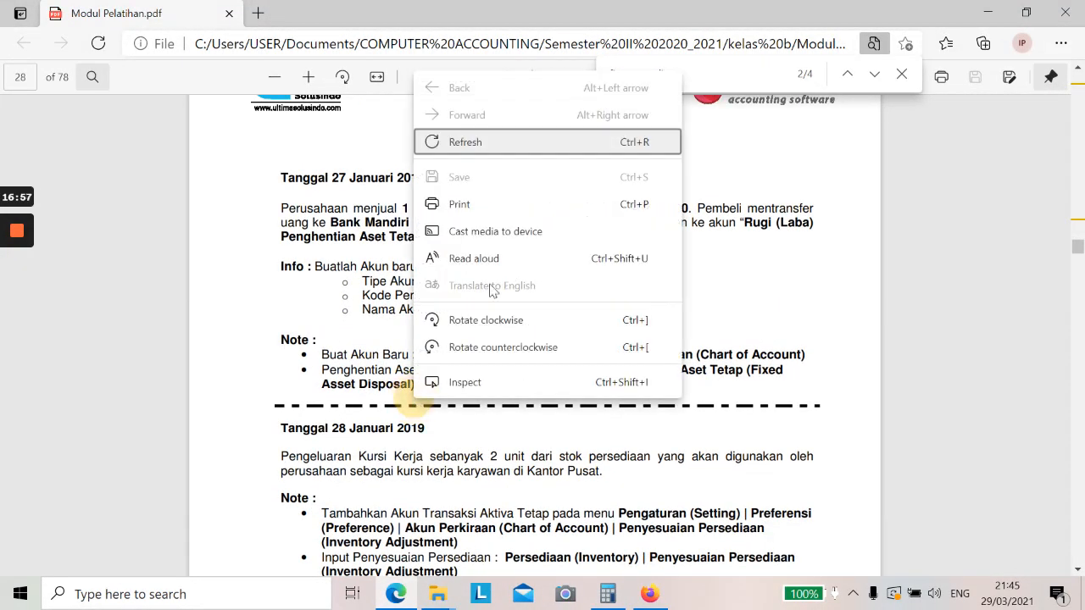
{"action": "left_click", "coordinate": [781, 304]}
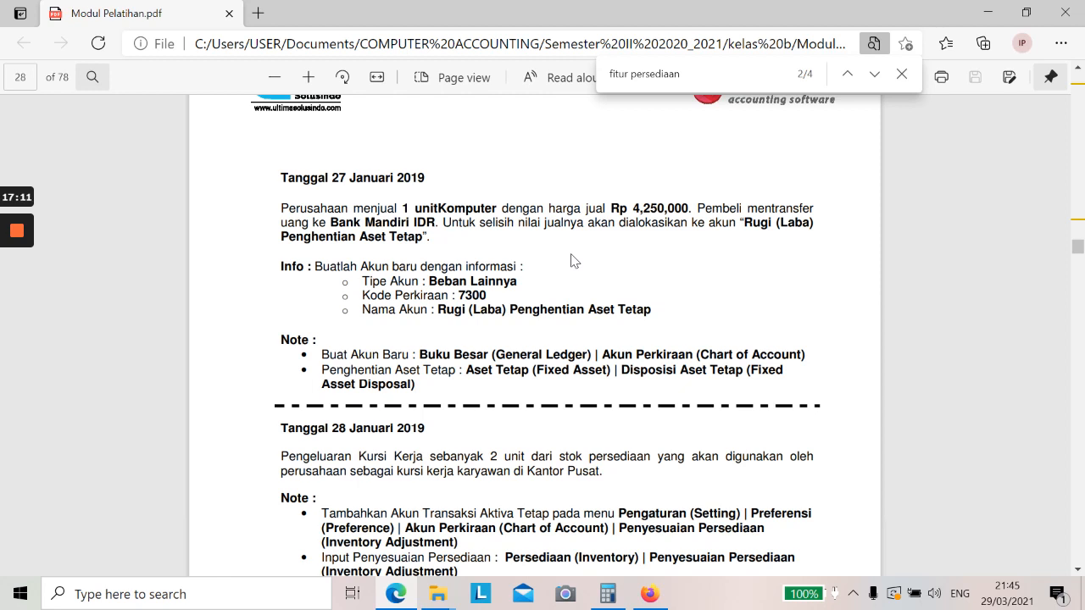
{"action": "key", "text": "alt+Tab"}
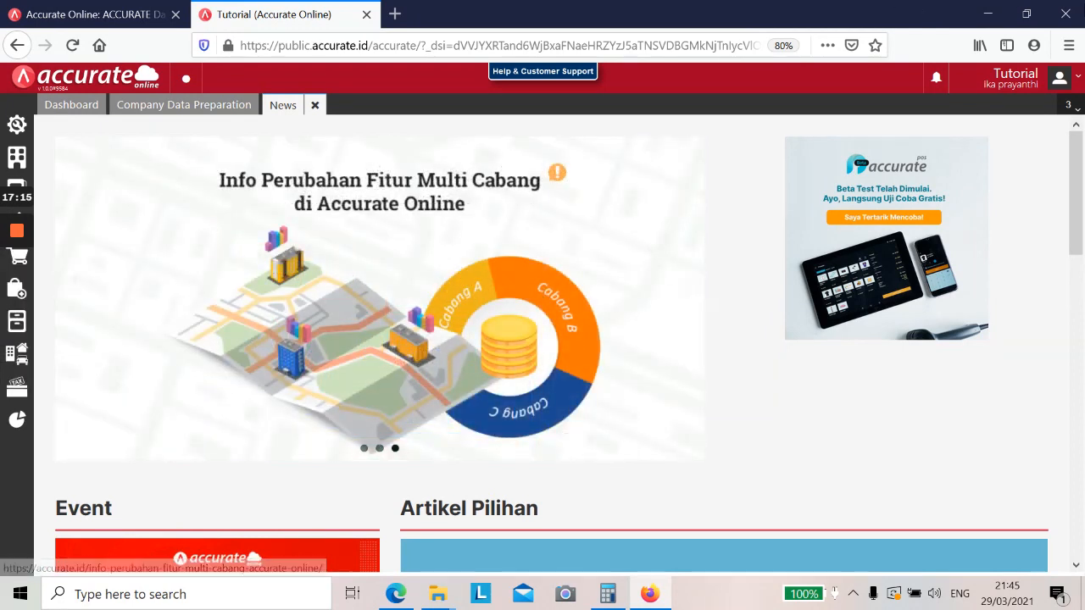
{"action": "left_click", "coordinate": [1026, 14]}
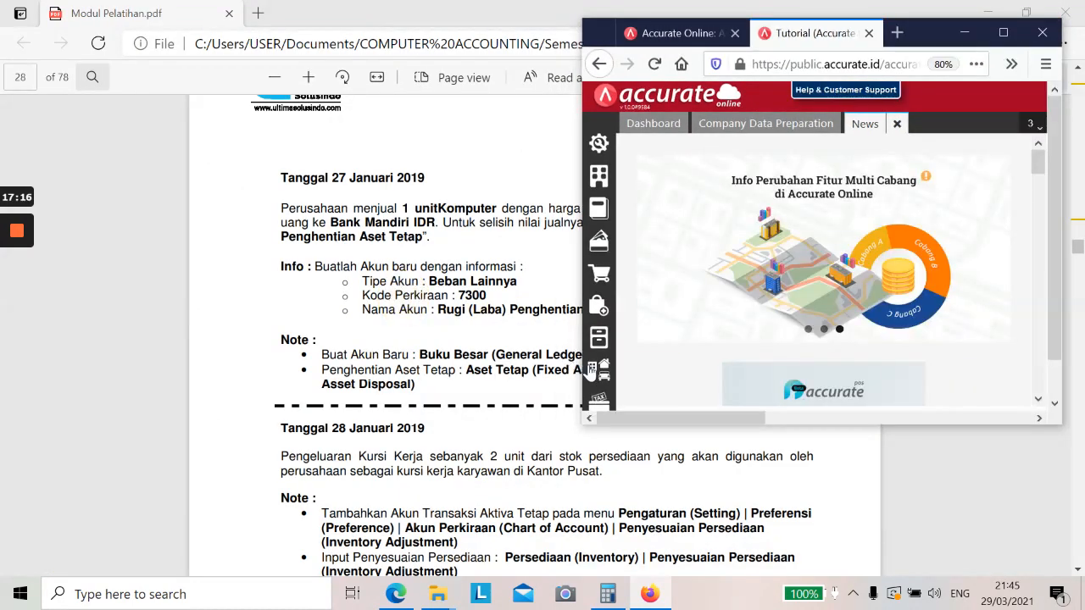
{"action": "left_click", "coordinate": [601, 373]}
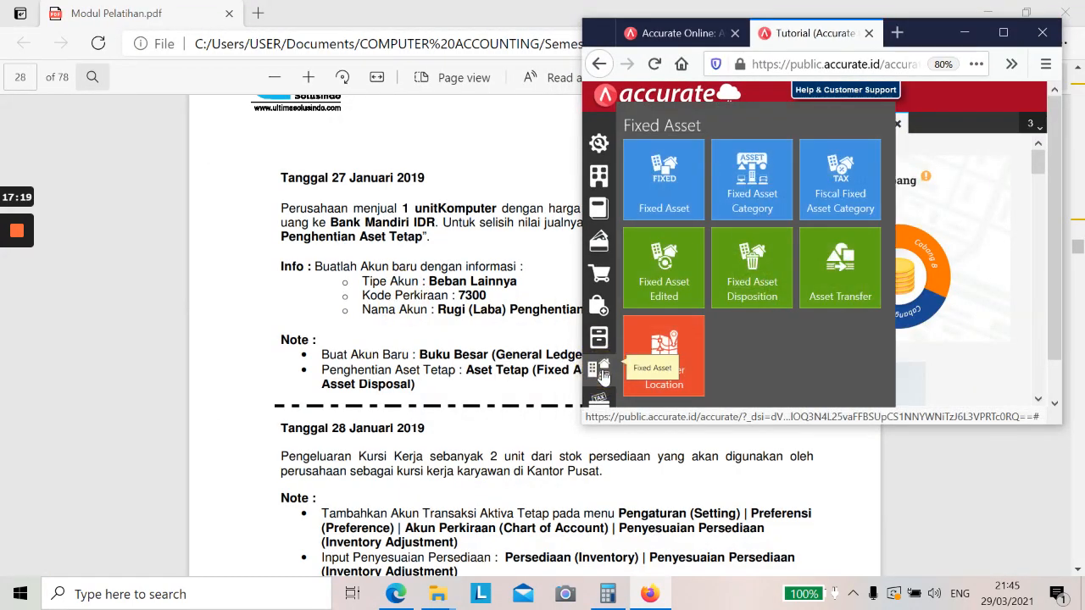
{"action": "left_click", "coordinate": [750, 270]}
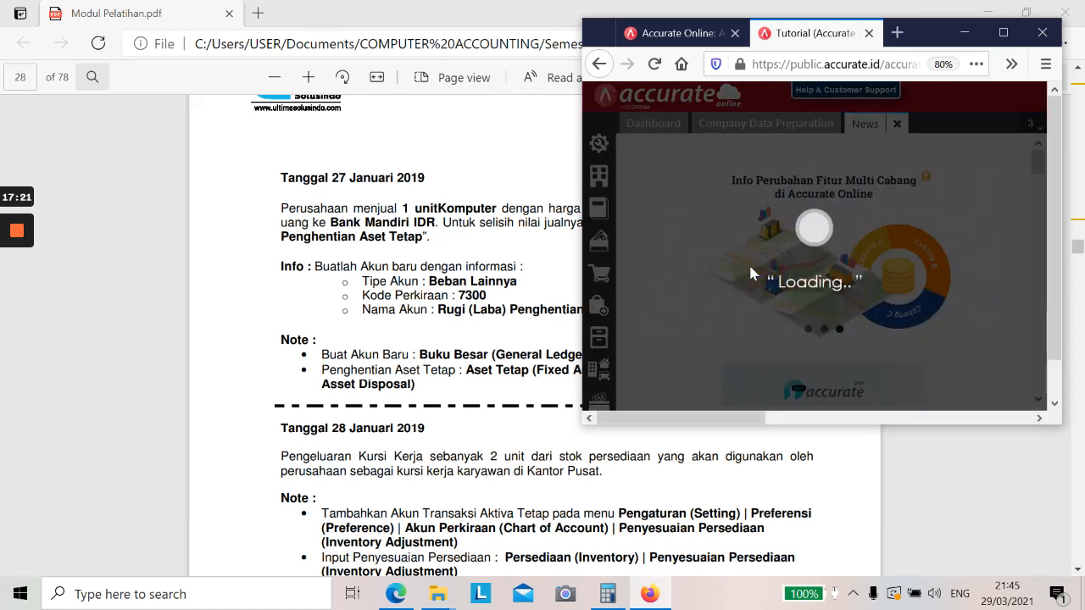
{"action": "left_click", "coordinate": [1004, 32]}
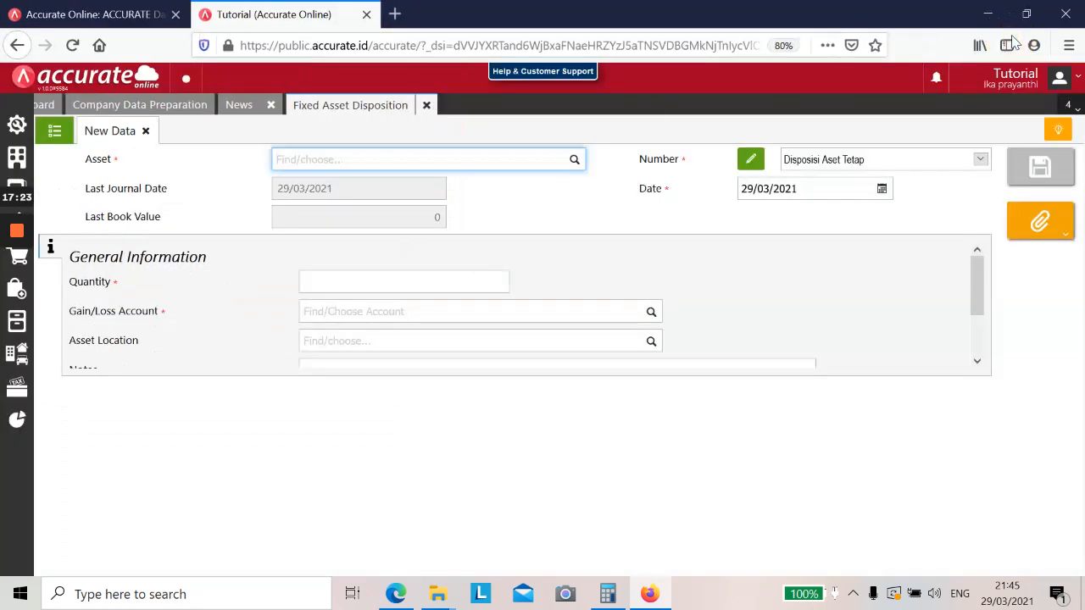
Check the 27 Januari 2019 task in the training module and choose Komputer as the asset for disposition.
{"action": "key", "text": "alt+Tab"}
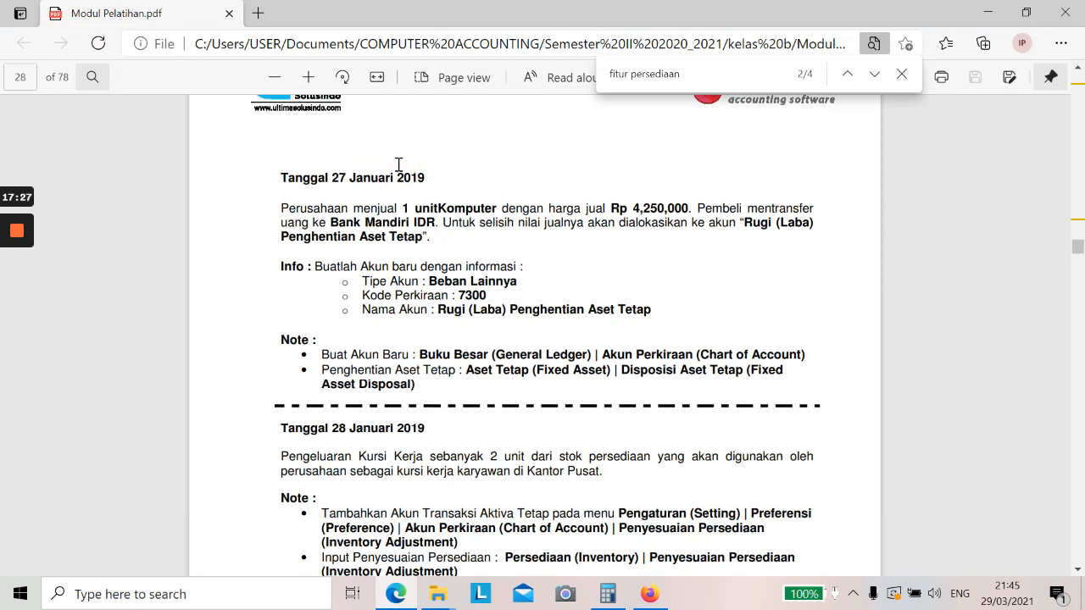
{"action": "key", "text": "alt+Tab"}
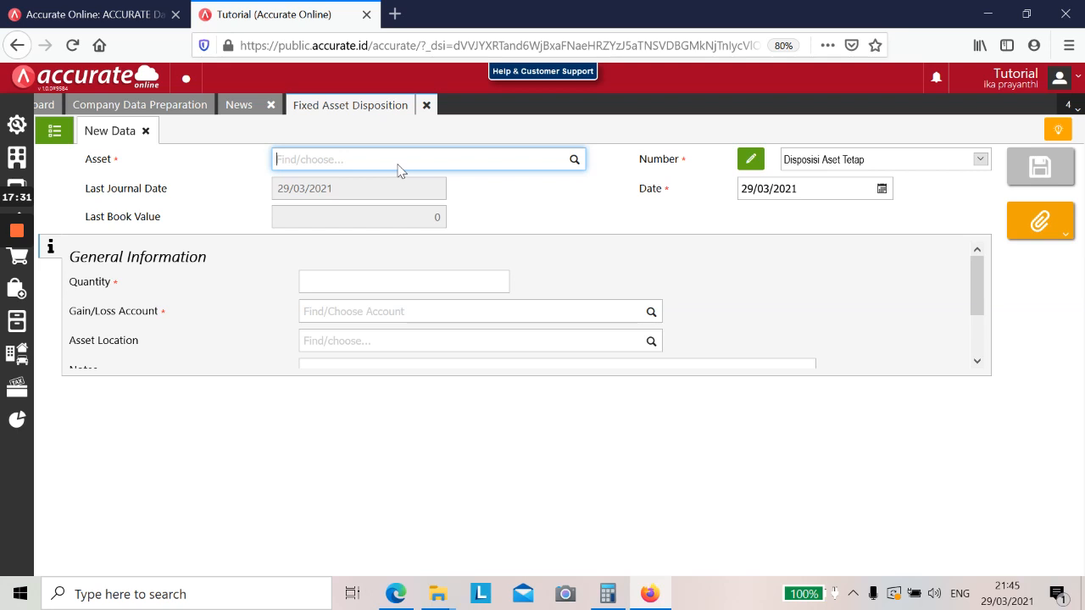
{"action": "key", "text": "alt+Tab"}
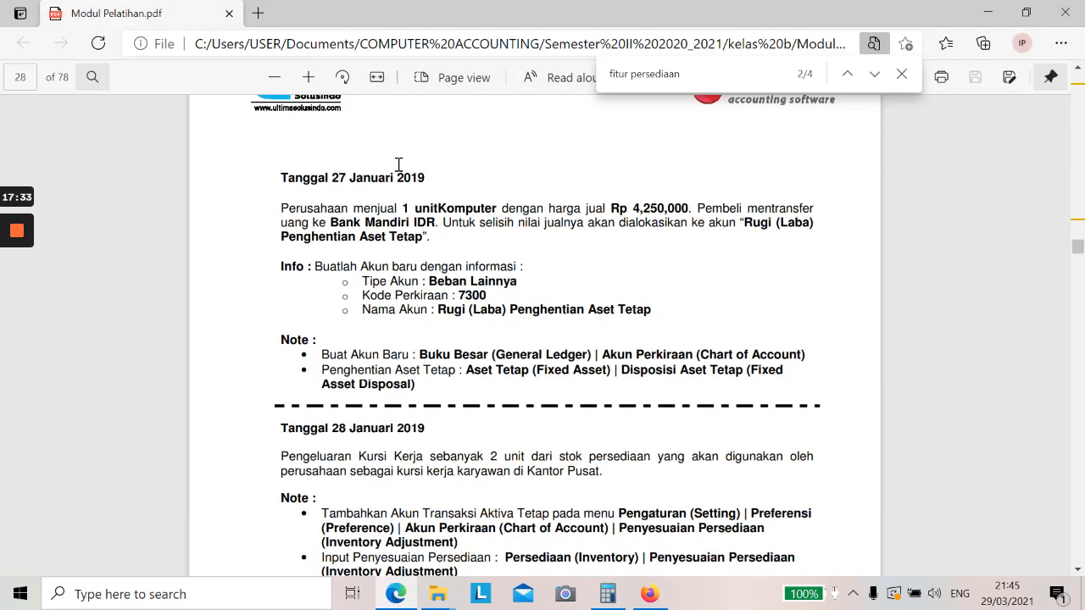
{"action": "key", "text": "alt+Tab"}
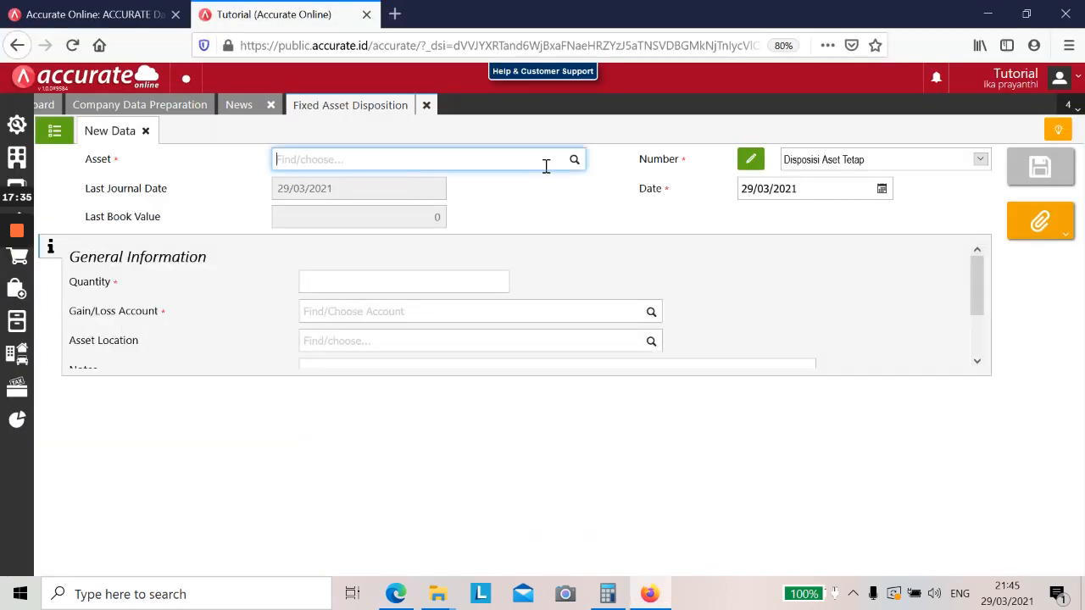
{"action": "left_click", "coordinate": [574, 163]}
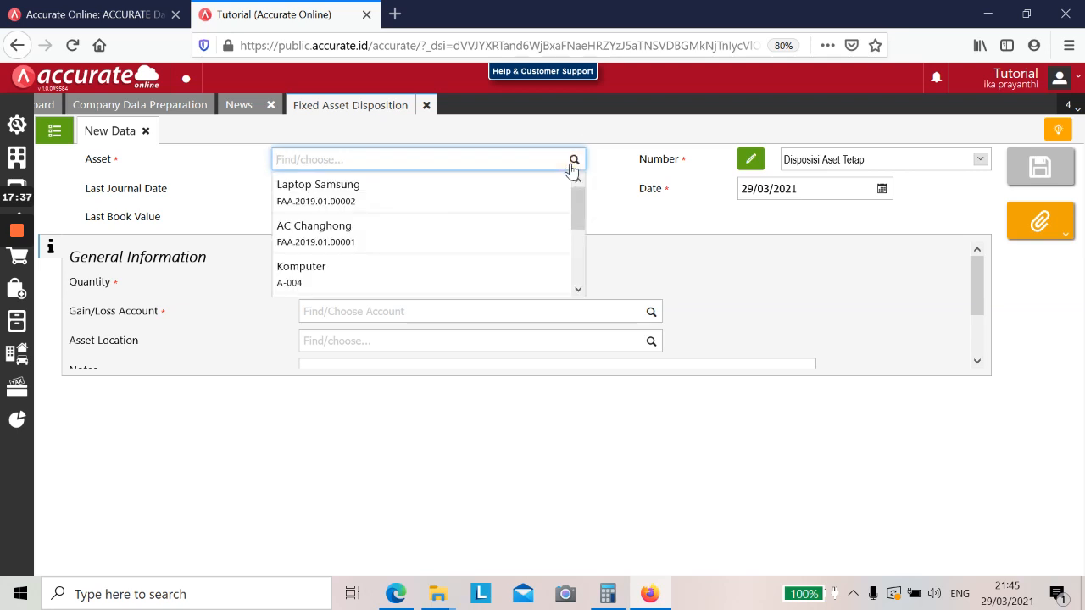
{"action": "left_click_drag", "start_coordinate": [581, 213], "coordinate": [581, 251]}
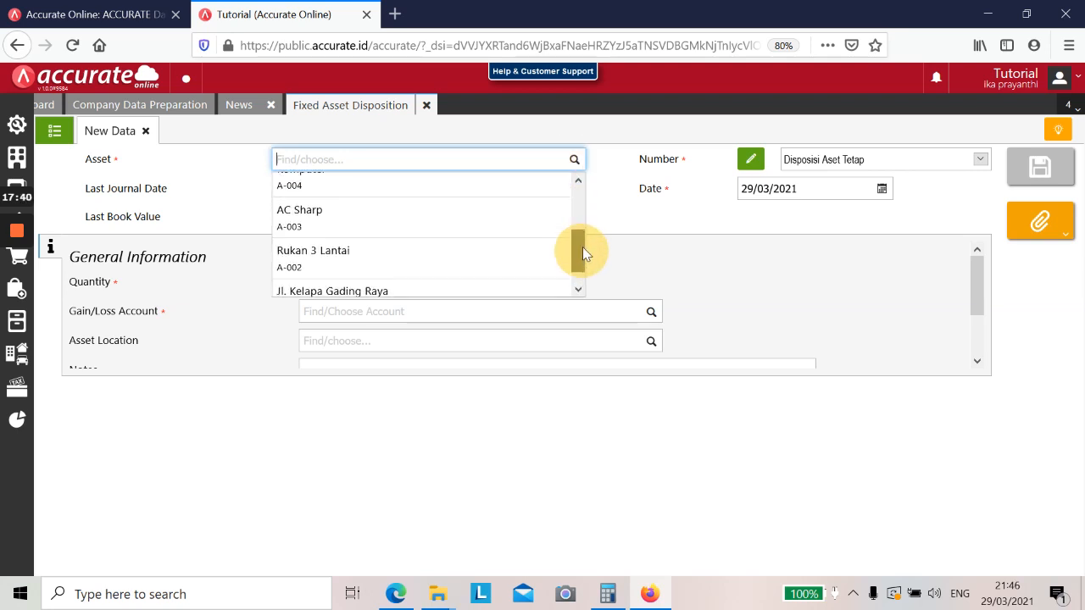
{"action": "left_click", "coordinate": [510, 188]}
Set the disposed quantity to 1 and the gain/loss account to 7300 Rugi (Laba) Penghentian Aset Tetap.
{"action": "key", "text": "alt+Tab"}
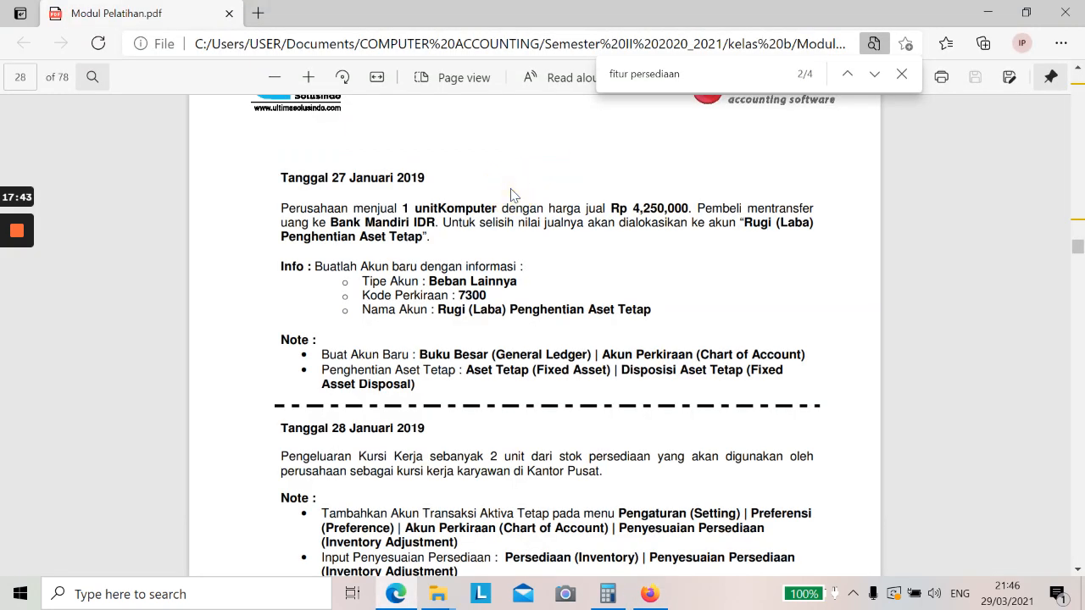
{"action": "key", "text": "alt+Tab"}
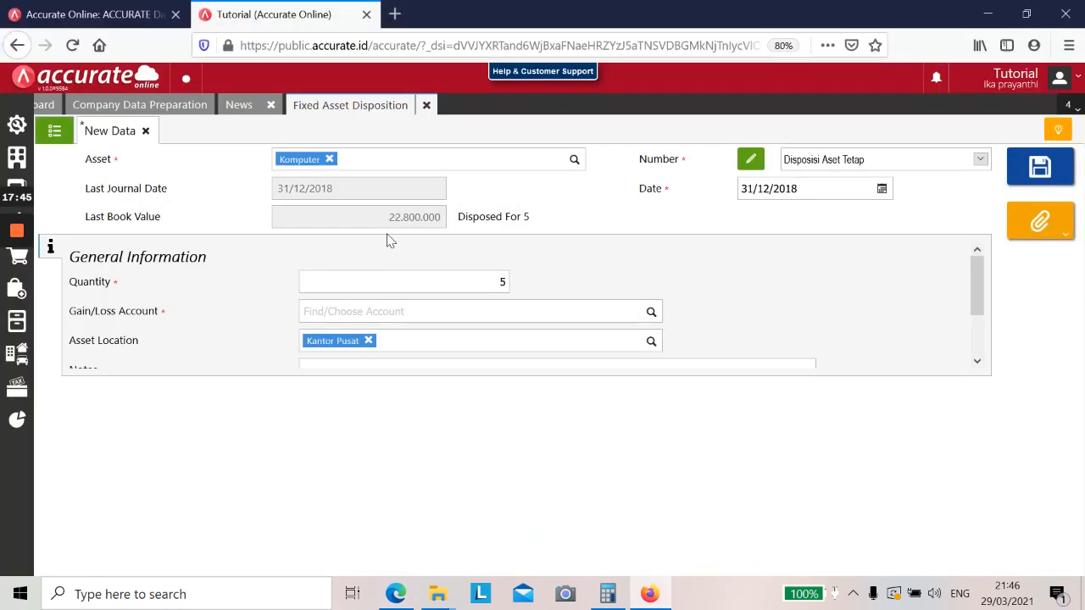
{"action": "left_click", "coordinate": [450, 285]}
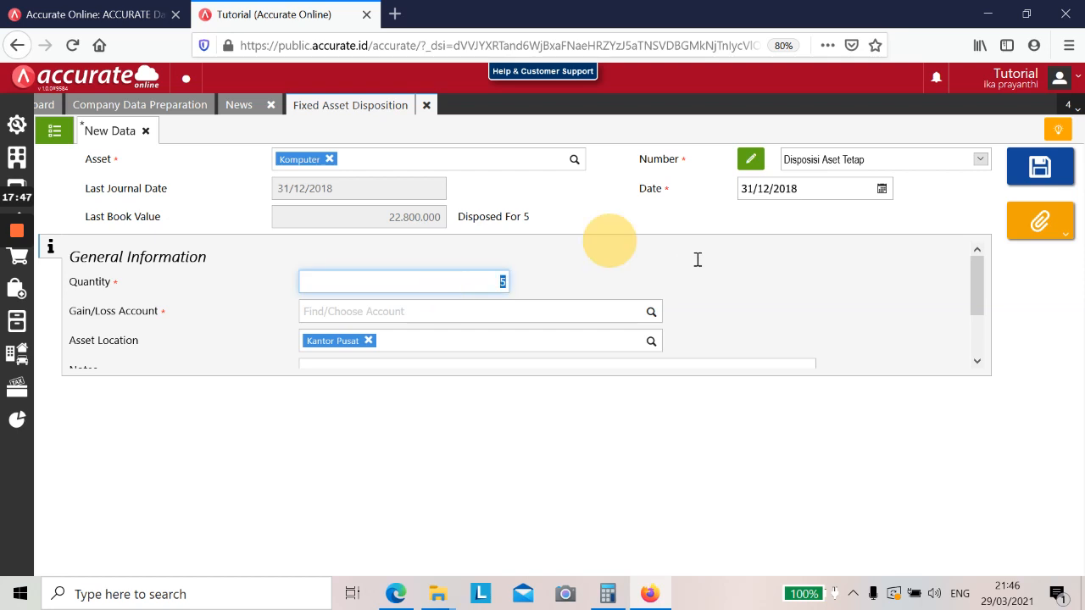
{"action": "type", "text": "1"}
{"action": "left_click", "coordinate": [562, 311]}
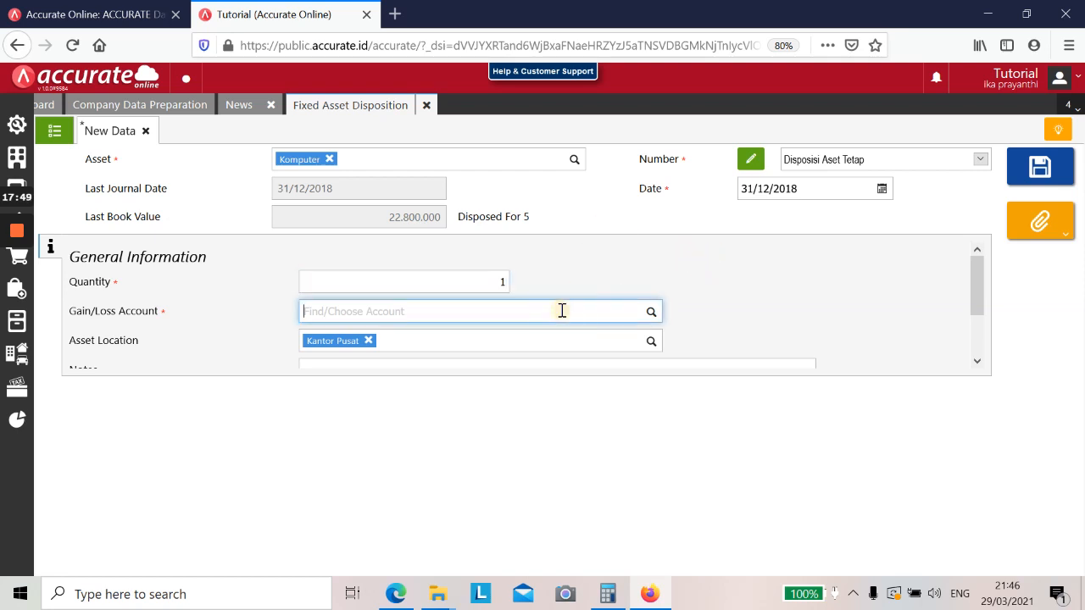
{"action": "key", "text": "alt+Tab"}
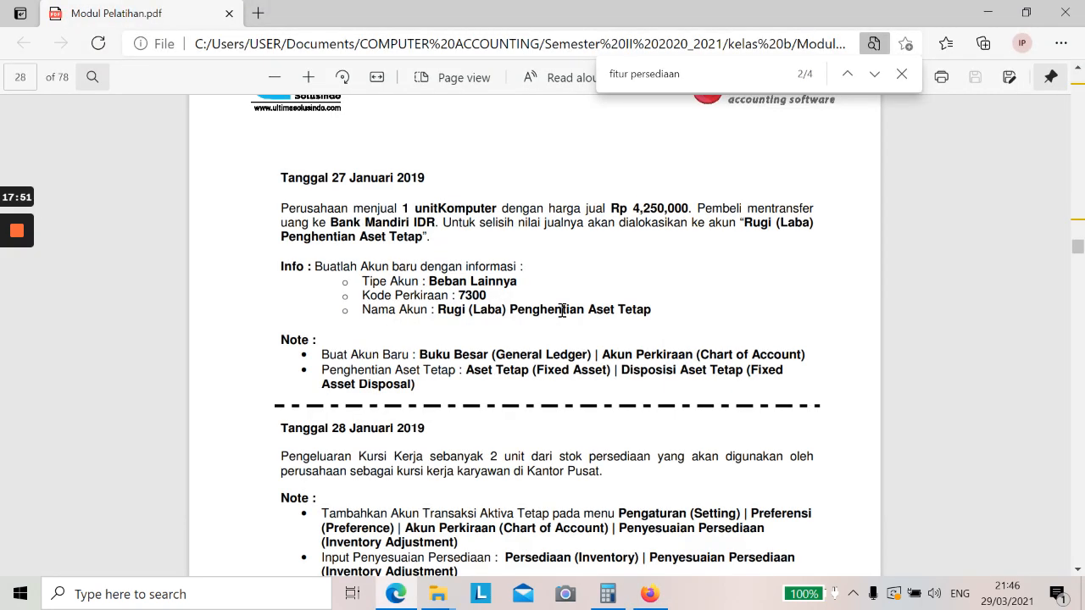
{"action": "key", "text": "alt+Tab"}
{"action": "type", "text": "rugi (laba"}
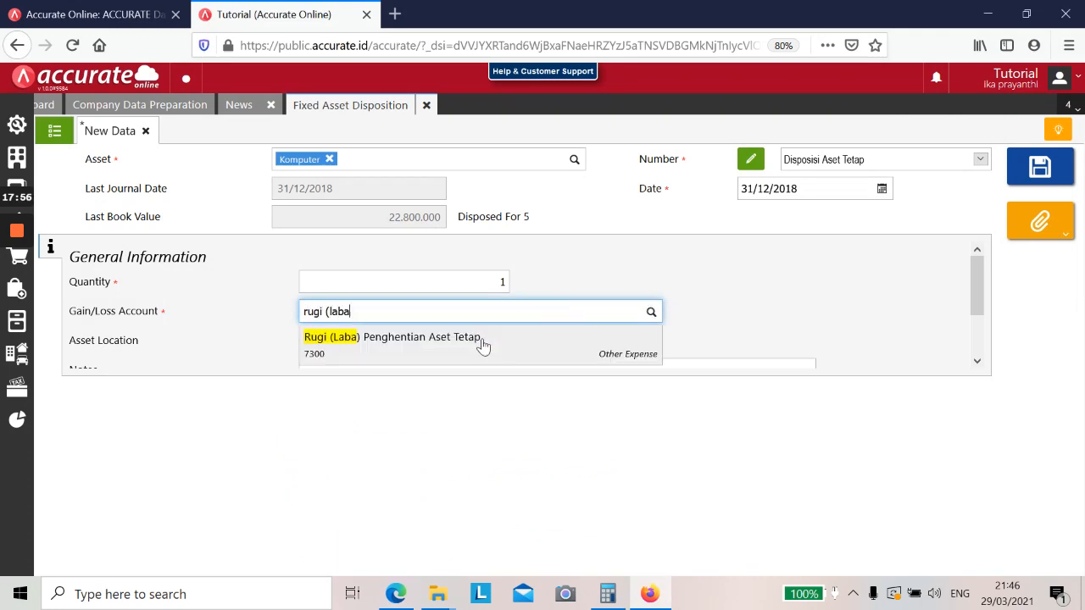
{"action": "left_click", "coordinate": [477, 342]}
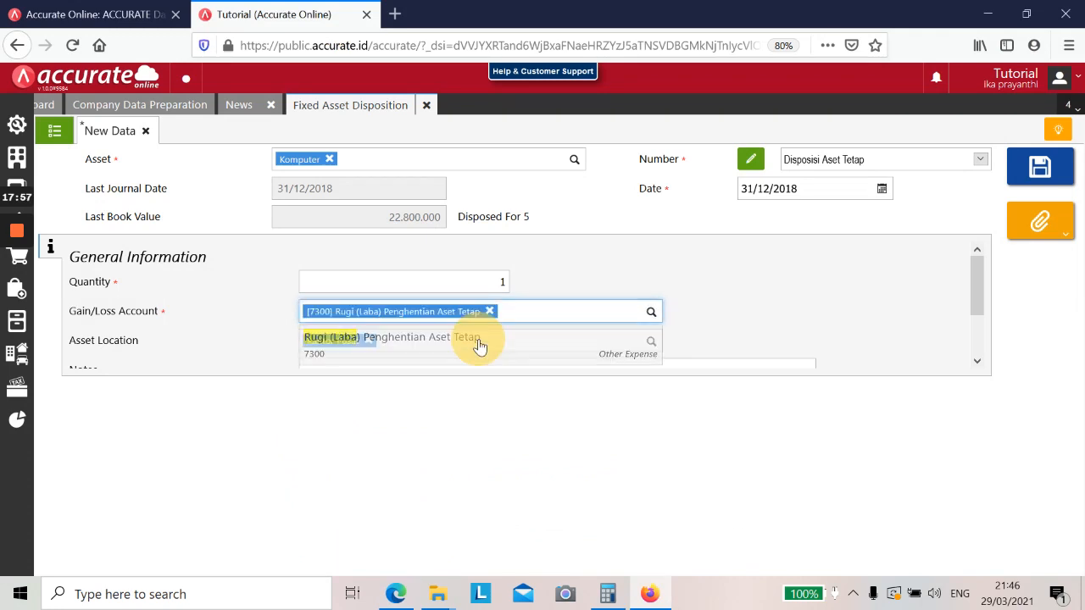
Mark the disposition as a selling asset and enter a selling price of 4.250.000.
{"action": "left_click_drag", "start_coordinate": [978, 283], "coordinate": [985, 328]}
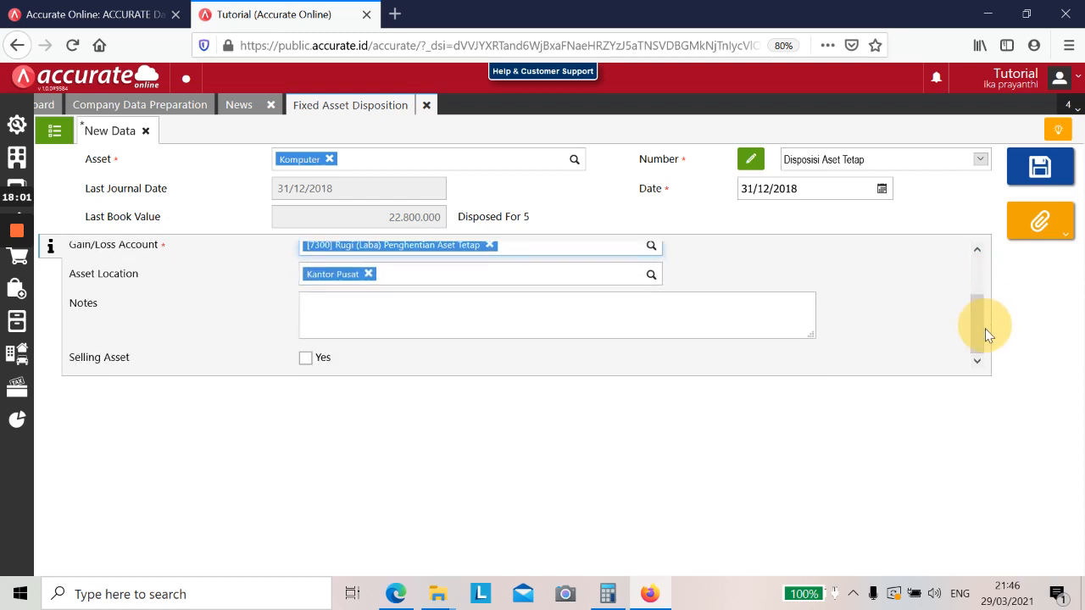
{"action": "left_click", "coordinate": [318, 360]}
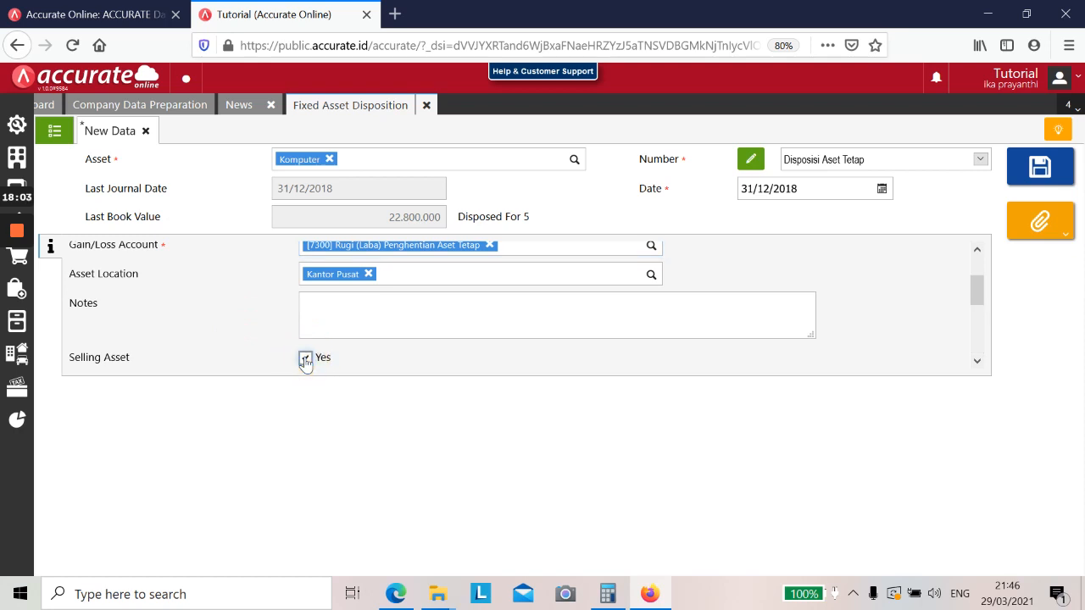
{"action": "left_click_drag", "start_coordinate": [978, 302], "coordinate": [979, 321]}
{"action": "left_click", "coordinate": [455, 301]}
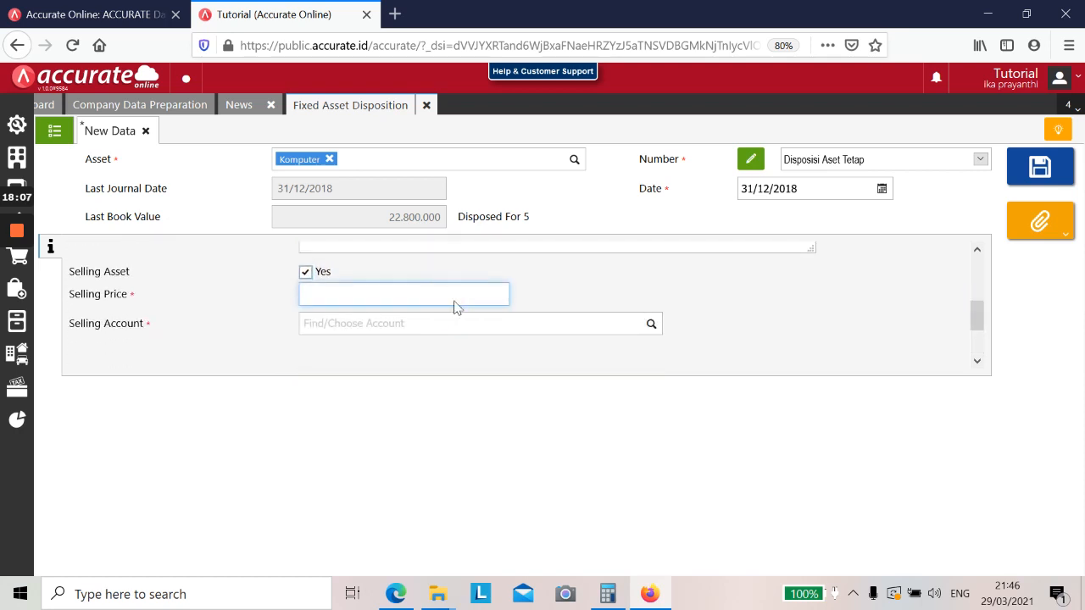
{"action": "key", "text": "alt+Tab"}
{"action": "key", "text": "alt+Tab"}
{"action": "type", "text": "4259"}
{"action": "key", "text": "BackSpace"}
{"action": "type", "text": "0000"}
Check the 27 Januari 2019 task in Modul Pelatihan.pdf and set the selling account to 110201 Bank Mandiri IDR in Accurate Online.
{"action": "key", "text": "alt+Tab"}
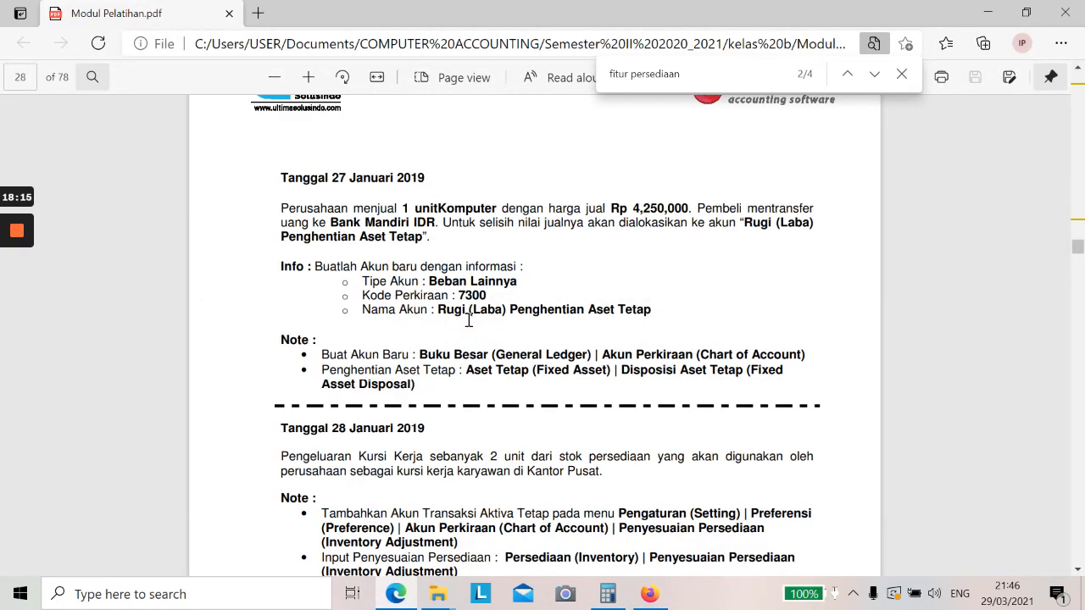
{"action": "key", "text": "alt+Tab"}
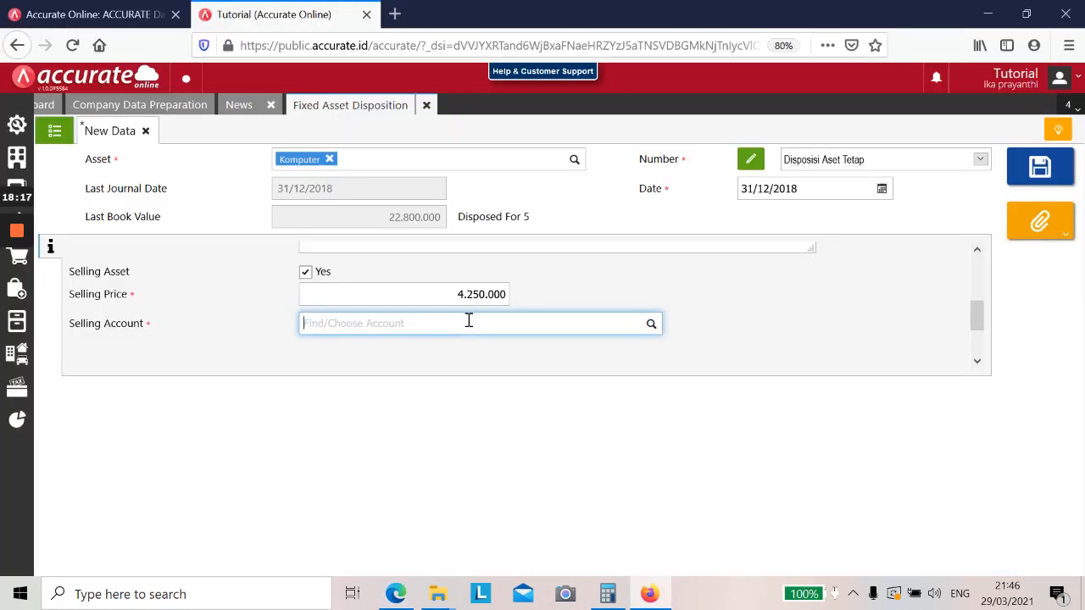
{"action": "left_click", "coordinate": [650, 328]}
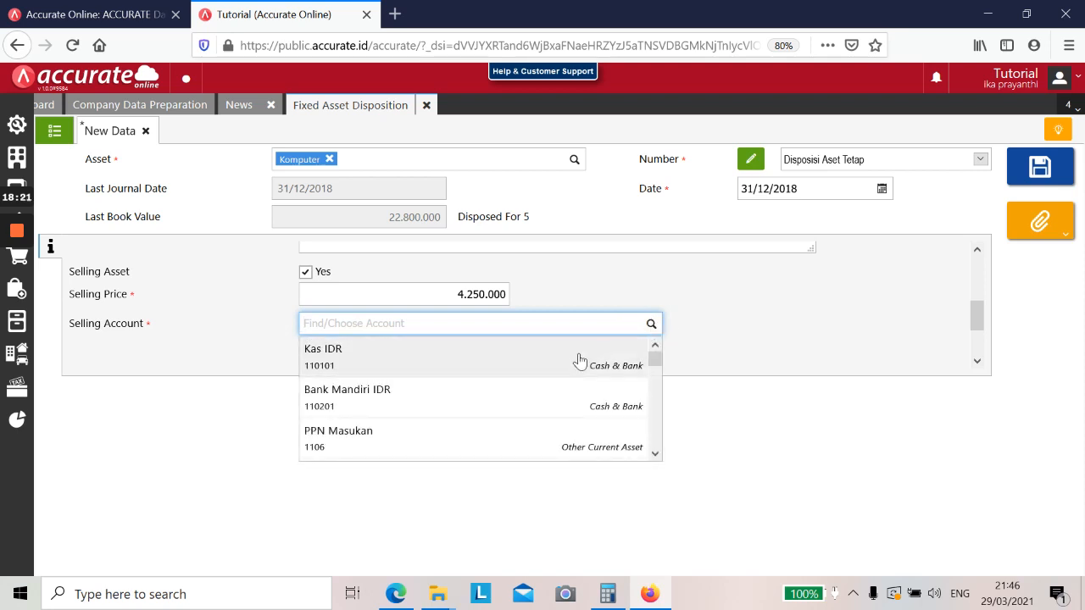
{"action": "key", "text": "alt+Tab"}
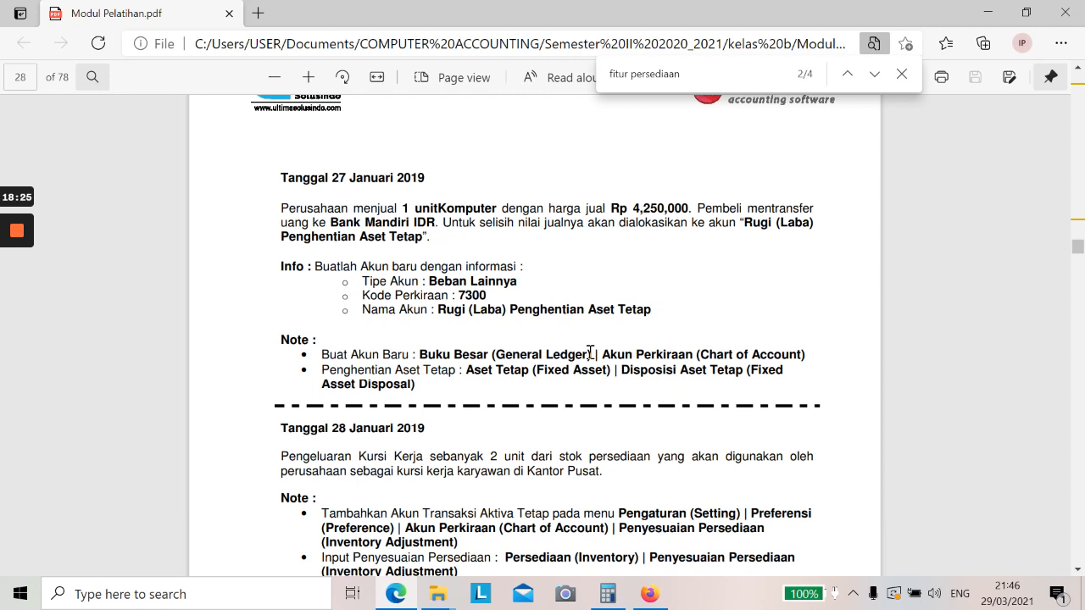
{"action": "key", "text": "alt+Tab"}
{"action": "type", "text": "a"}
{"action": "key", "text": "BackSpace"}
{"action": "type", "text": "mandiri"}
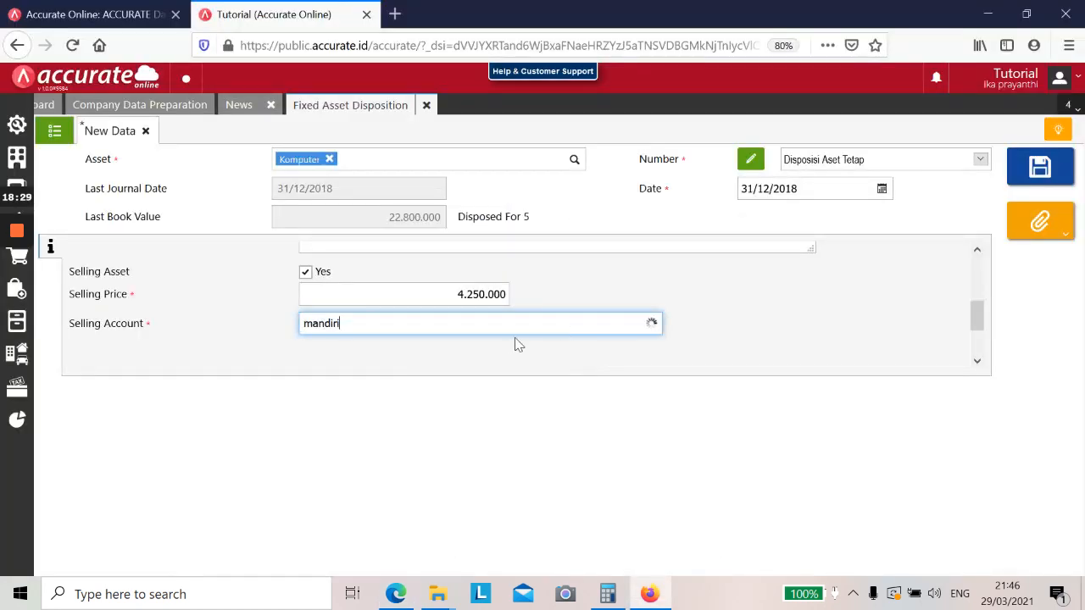
{"action": "left_click", "coordinate": [483, 350]}
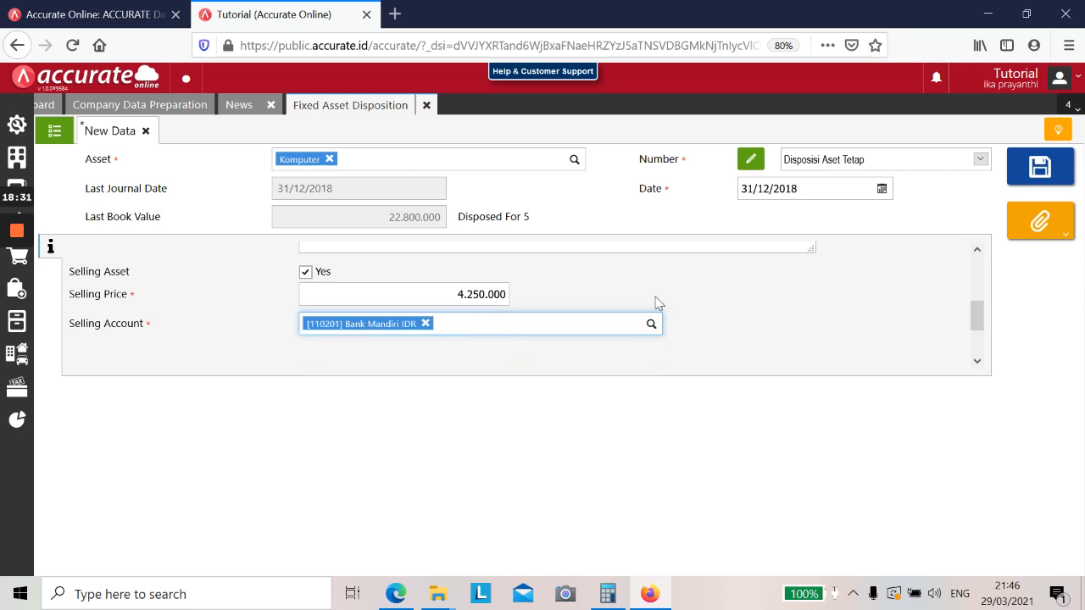
Set the disposition date to 27/01/2019 and save the fixed asset disposition.
{"action": "left_click_drag", "start_coordinate": [977, 316], "coordinate": [979, 286]}
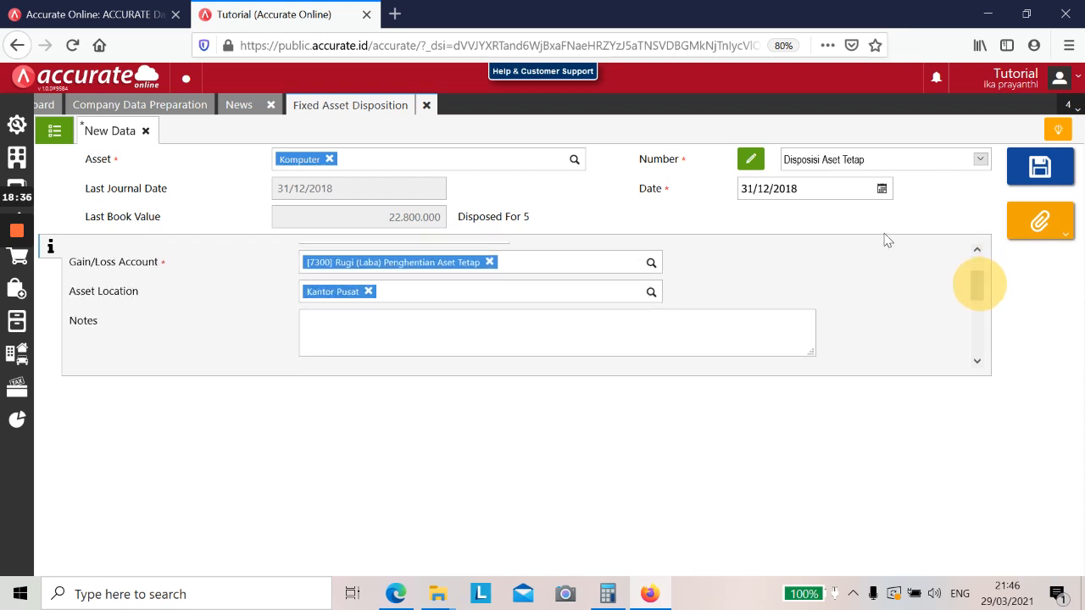
{"action": "left_click", "coordinate": [819, 188]}
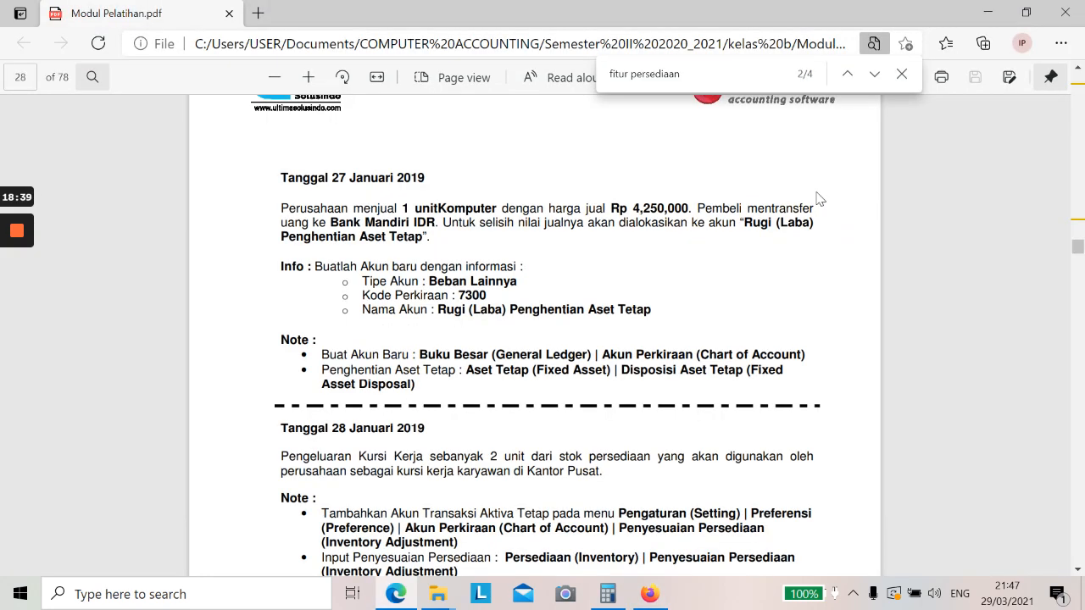
{"action": "key", "text": "alt+Tab"}
{"action": "type", "text": "27/01/2019"}
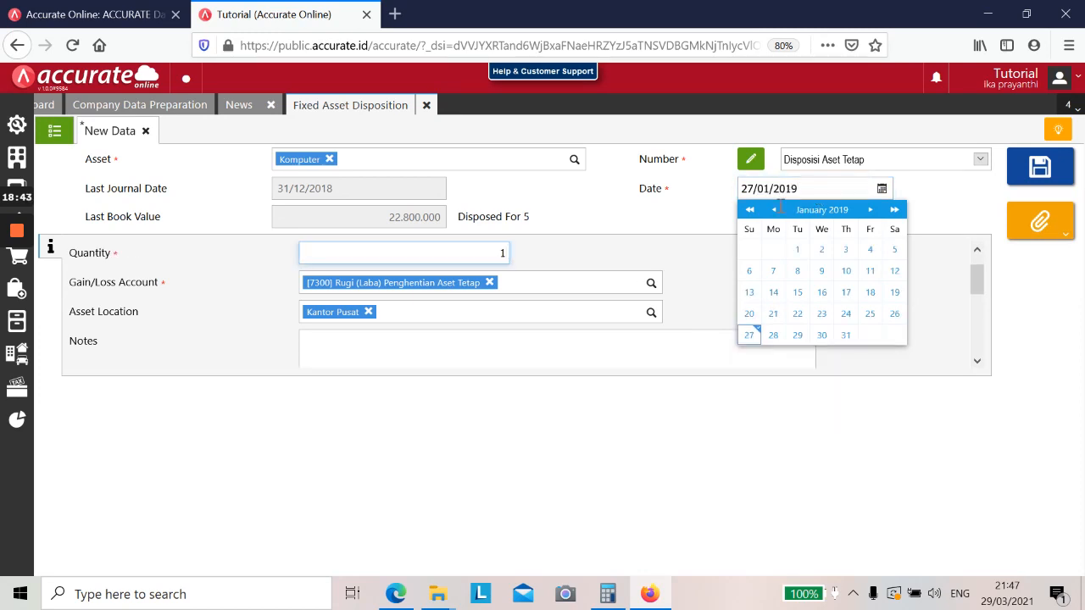
{"action": "left_click", "coordinate": [750, 334]}
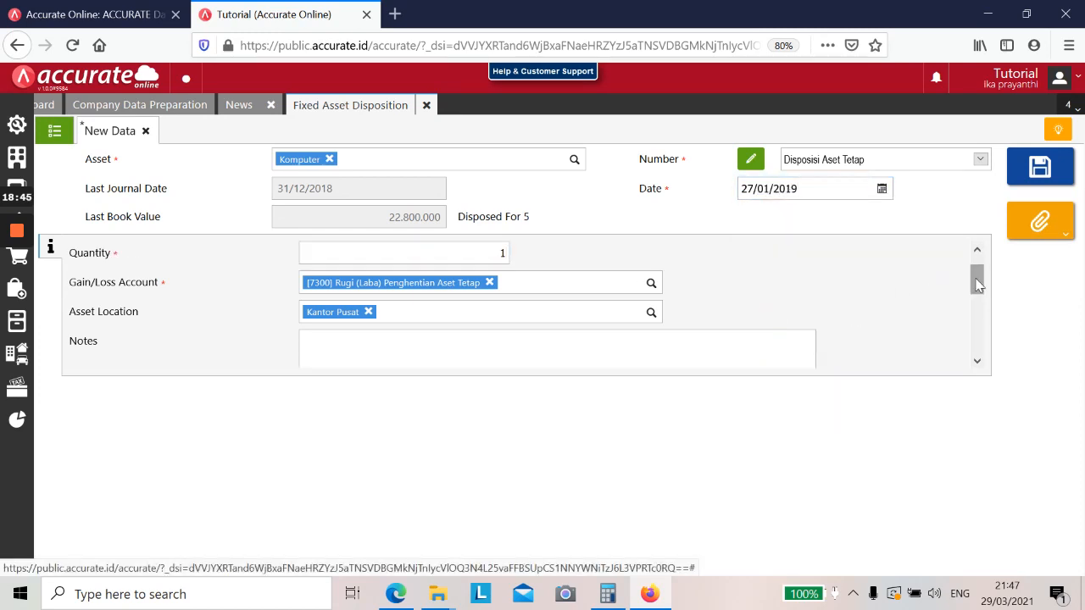
{"action": "left_click_drag", "start_coordinate": [976, 282], "coordinate": [977, 312]}
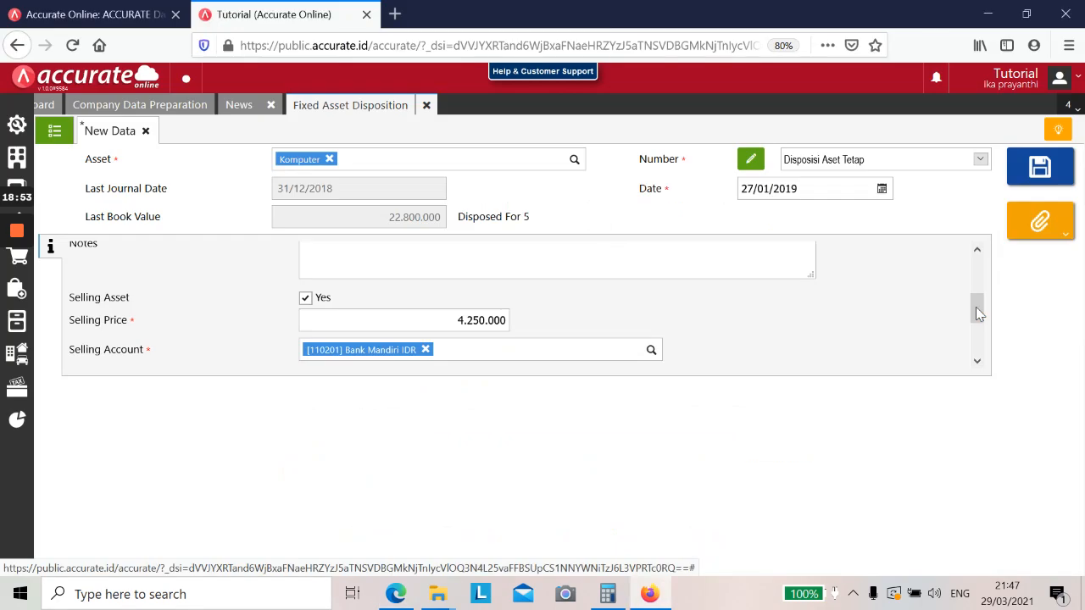
{"action": "left_click", "coordinate": [1040, 167]}
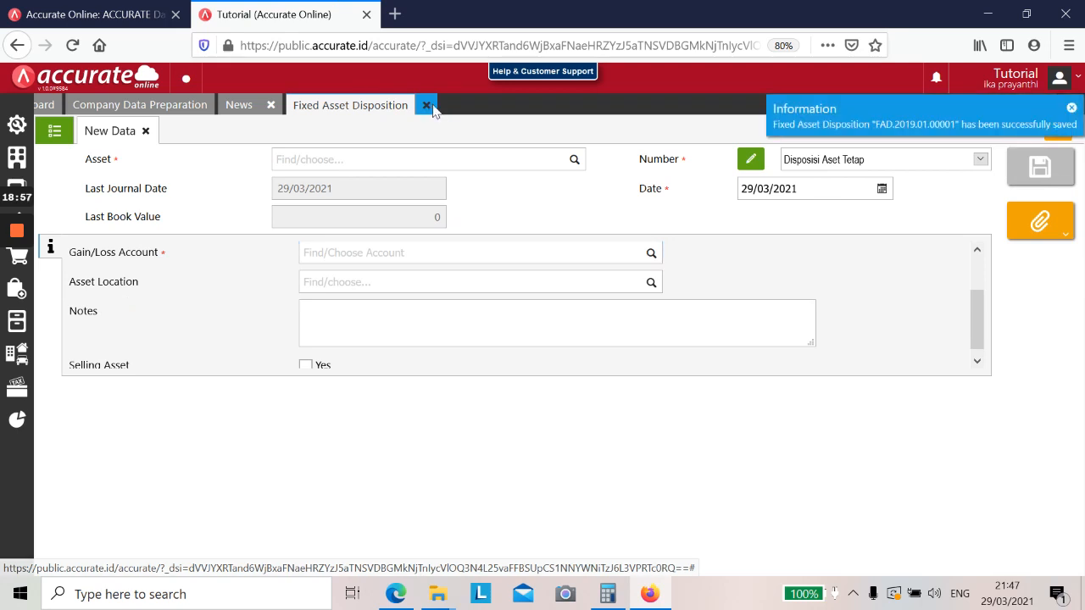
Review the 28 Januari 2019 task in Modul Pelatihan.pdf and open Preferences in a maximized Accurate Online window.
{"action": "key", "text": "alt+Tab"}
{"action": "scroll", "coordinate": [412, 287], "scroll_direction": "down", "scroll_amount": 2}
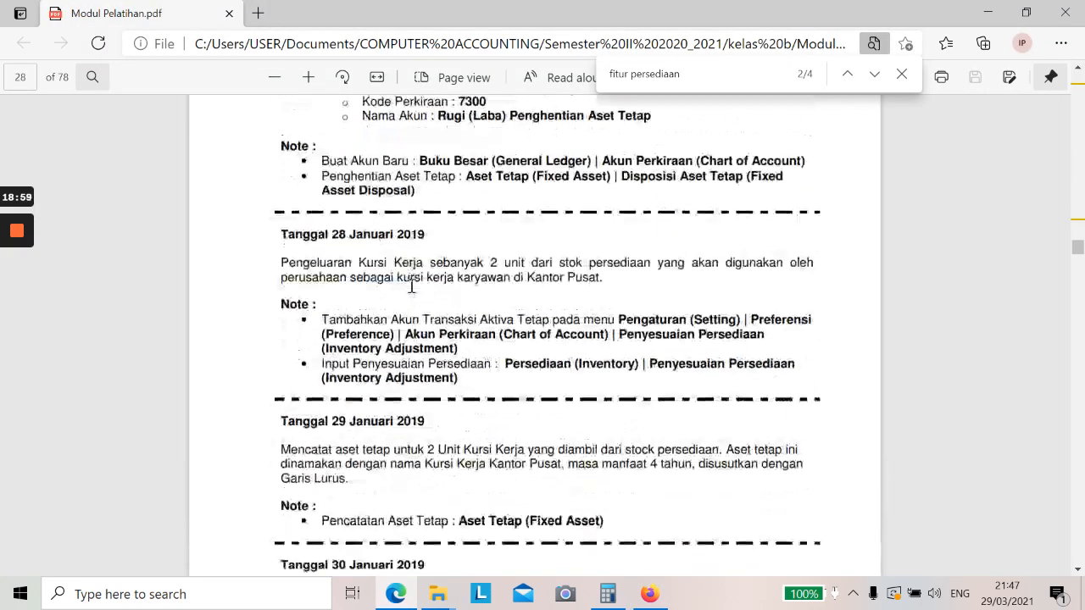
{"action": "scroll", "coordinate": [412, 286], "scroll_direction": "down", "scroll_amount": 1}
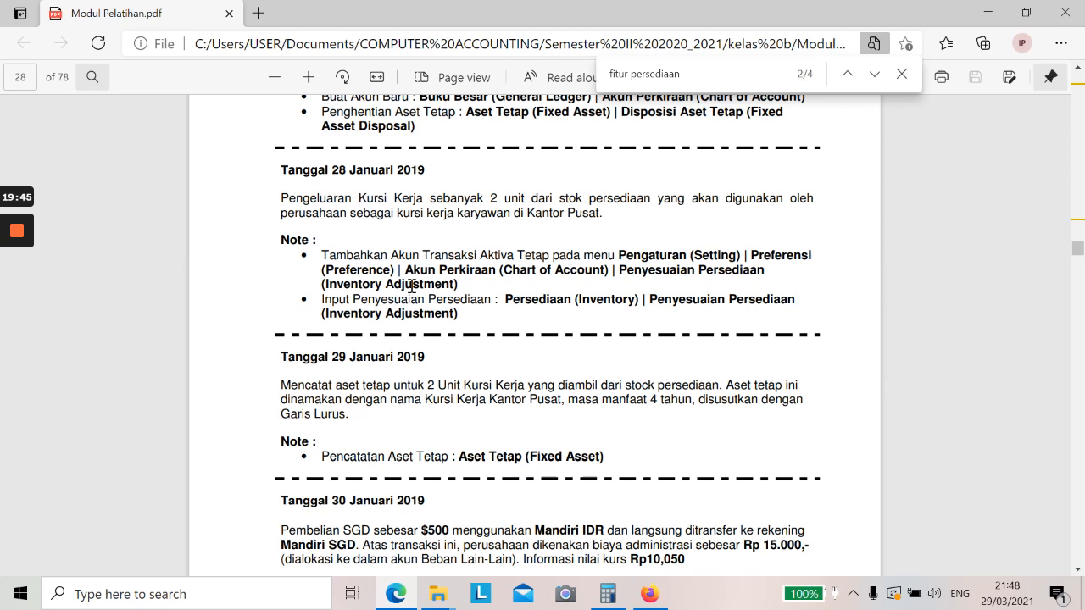
{"action": "key", "text": "alt+Tab"}
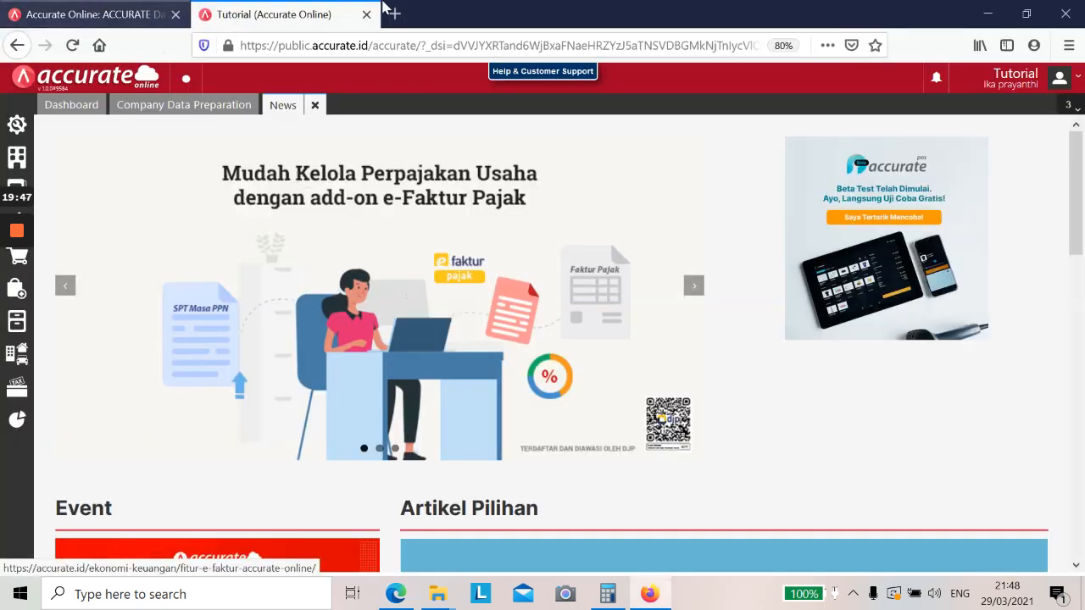
{"action": "left_click", "coordinate": [1038, 11]}
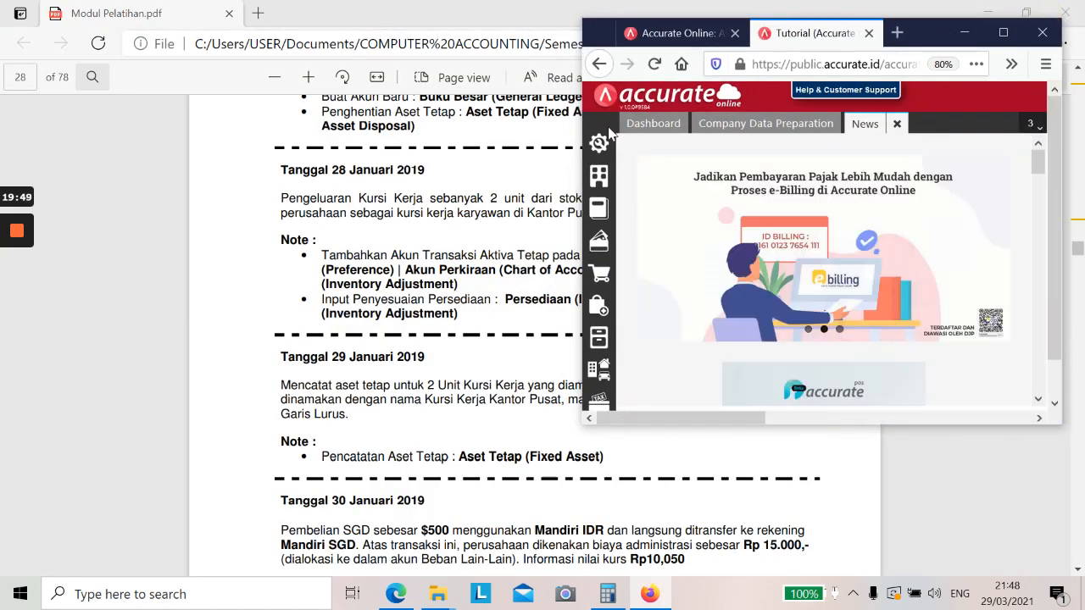
{"action": "left_click", "coordinate": [600, 142]}
{"action": "left_click", "coordinate": [1004, 31]}
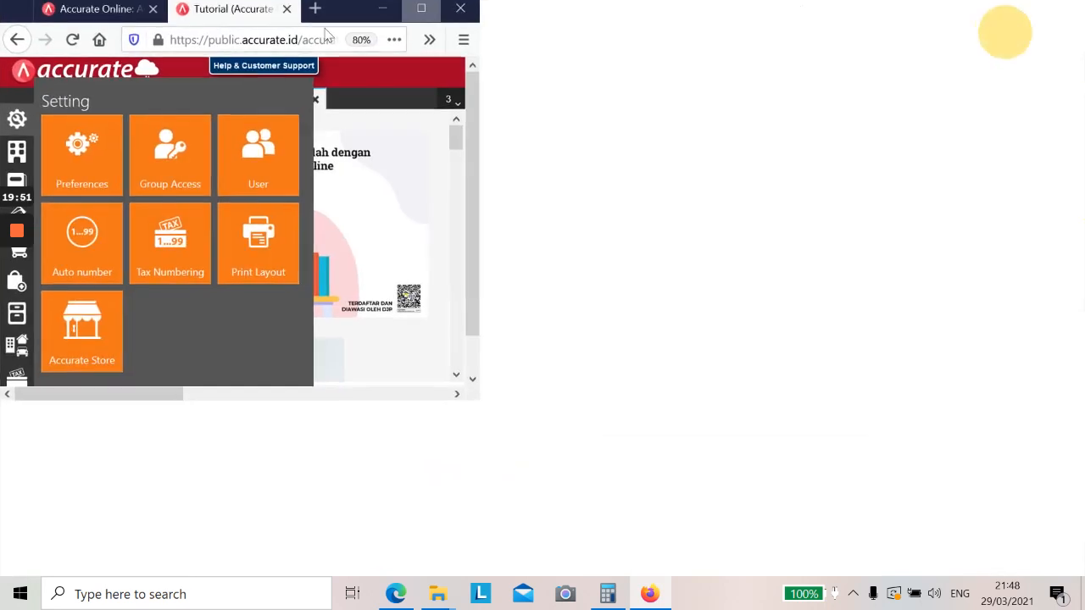
{"action": "left_click", "coordinate": [88, 154]}
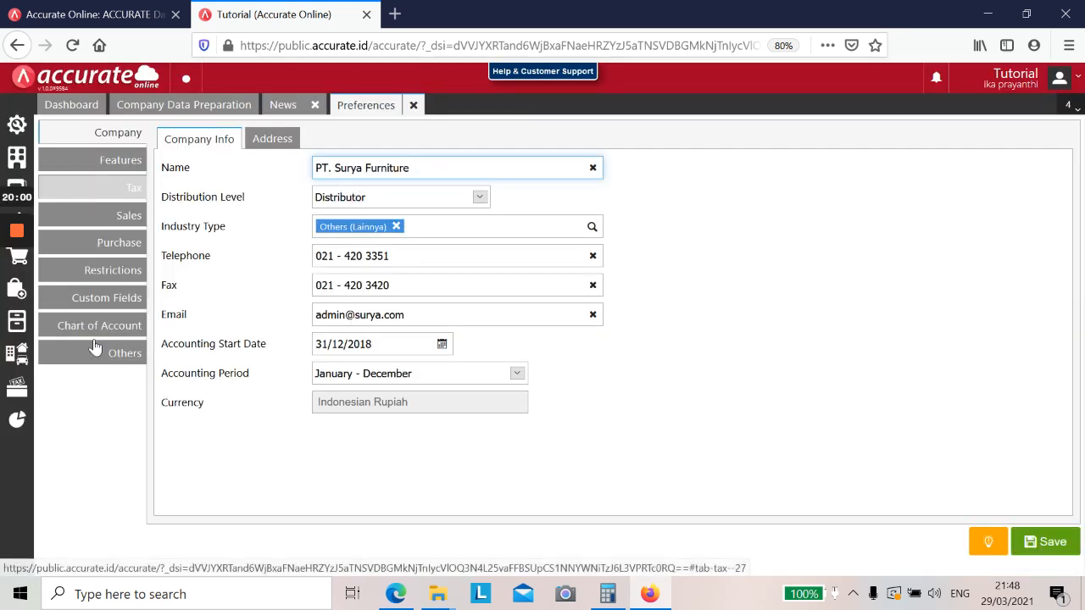
Add 1108 Transaksi Aktiva Tetap to the item adjustment accounts in the Inventory Features default accounts and save the preferences.
{"action": "left_click", "coordinate": [96, 328]}
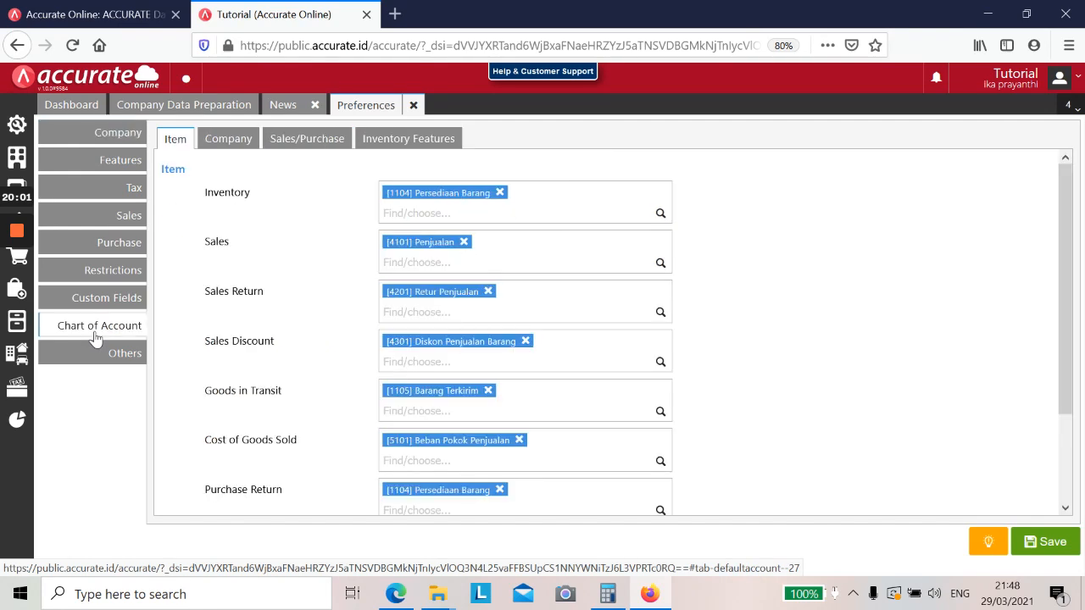
{"action": "left_click", "coordinate": [378, 144]}
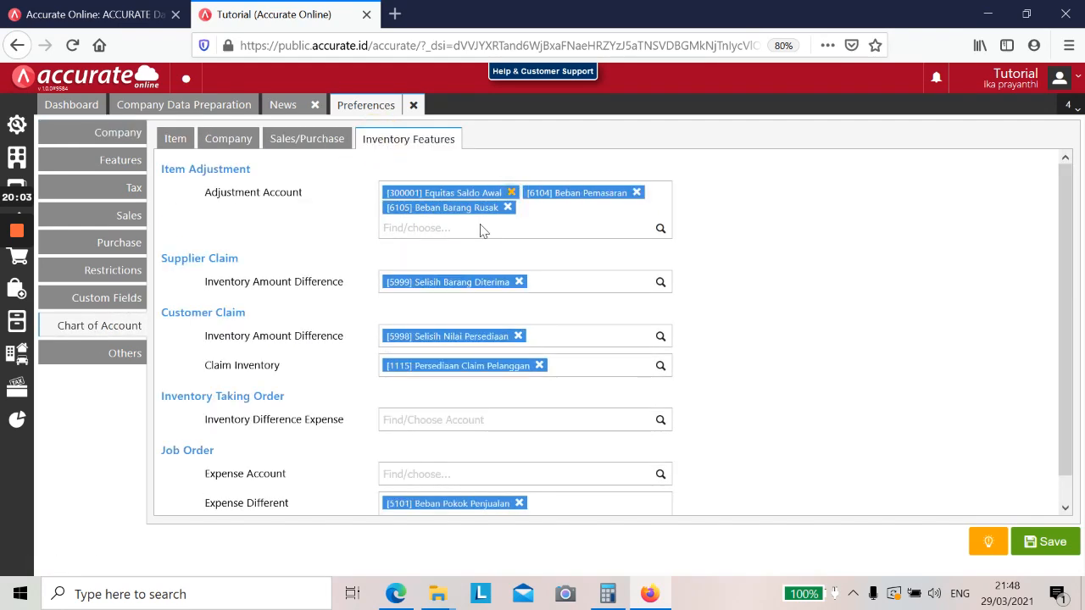
{"action": "left_click", "coordinate": [495, 229]}
{"action": "type", "text": "tra"}
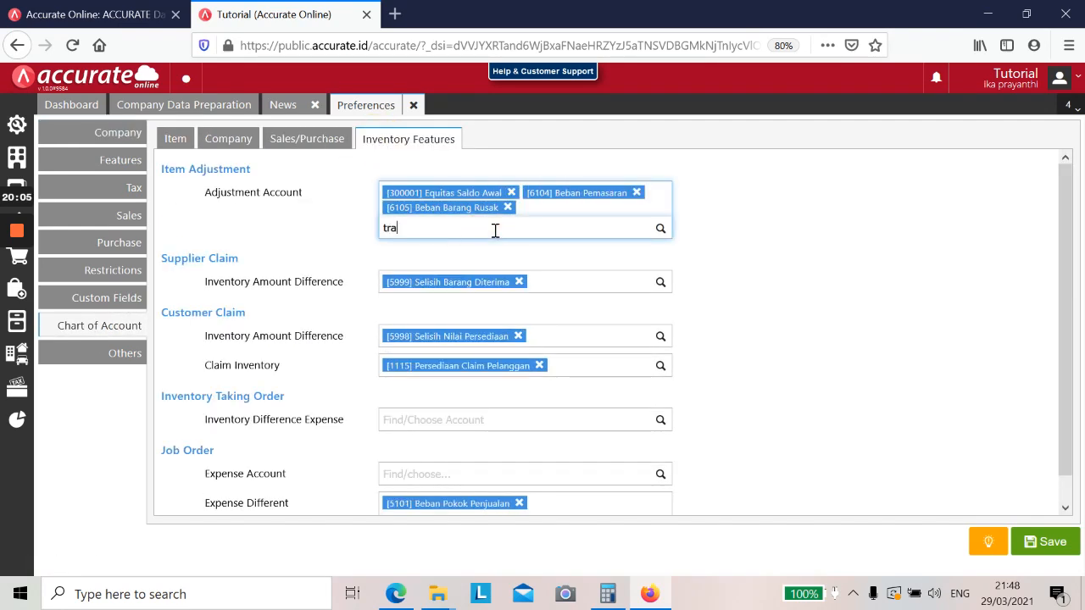
{"action": "type", "text": "nsa"}
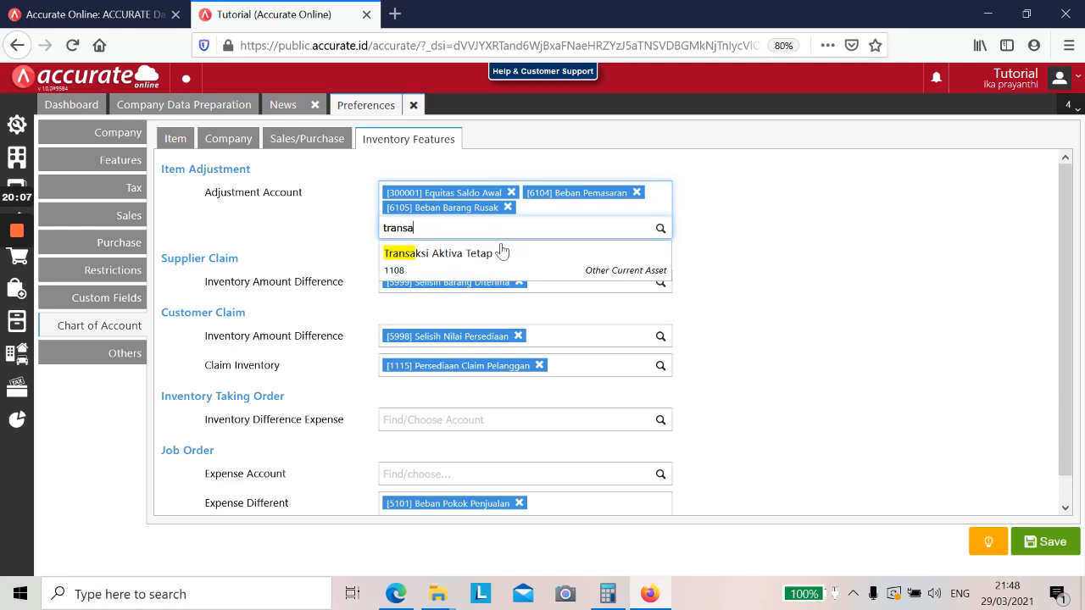
{"action": "left_click", "coordinate": [502, 255]}
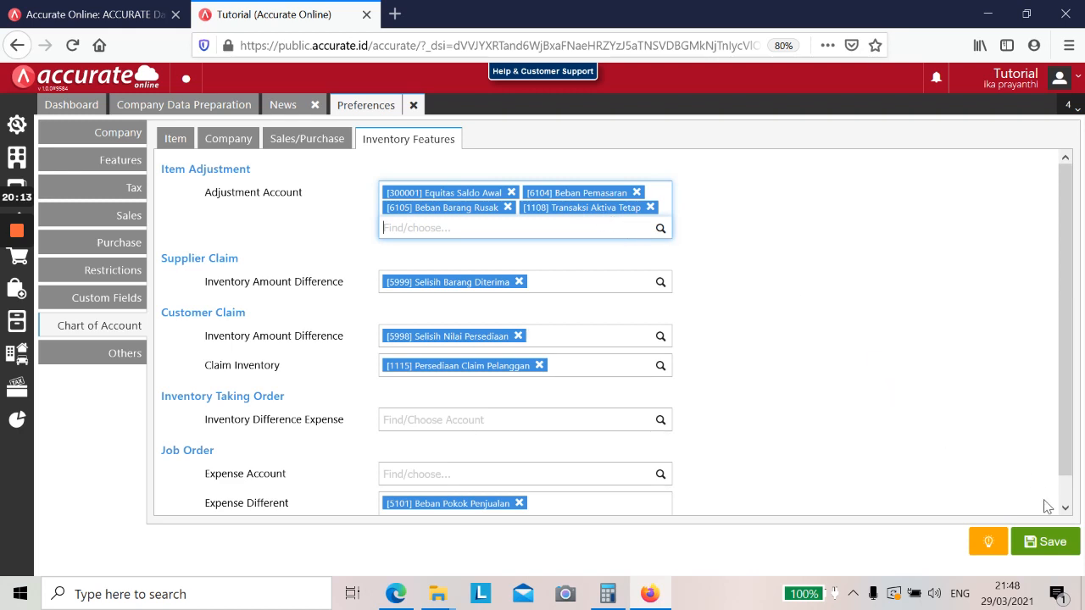
{"action": "left_click", "coordinate": [1042, 537]}
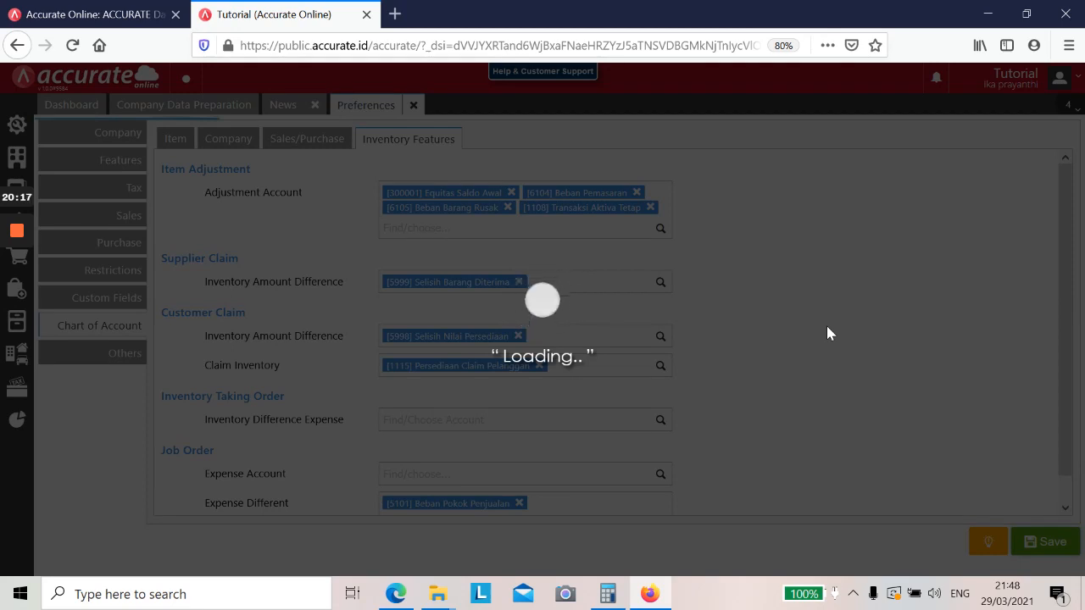
Check the 28 Januari 2019 notes in Modul Pelatihan.pdf and open a new Item Adjustment form in a maximized Accurate Online window.
{"action": "key", "text": "alt+Tab"}
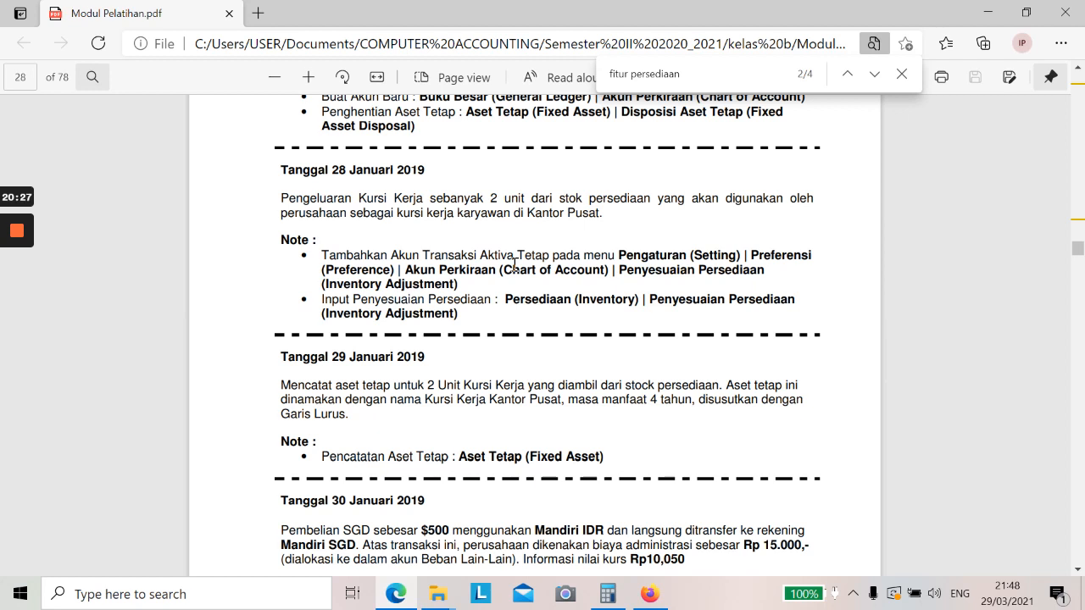
{"action": "key", "text": "alt+Tab"}
{"action": "left_click", "coordinate": [1028, 12]}
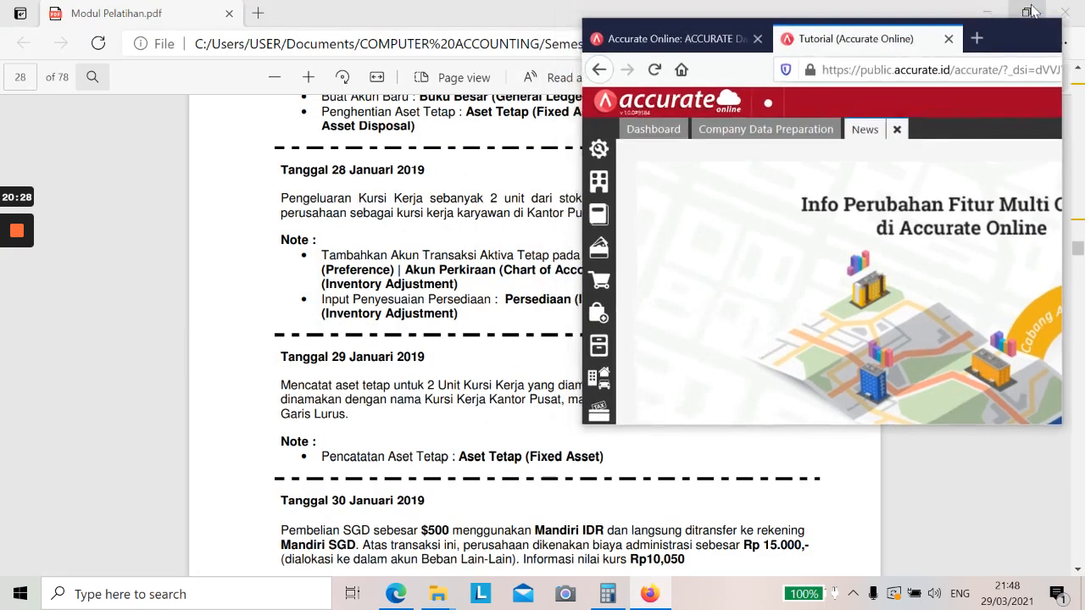
{"action": "left_click", "coordinate": [599, 340]}
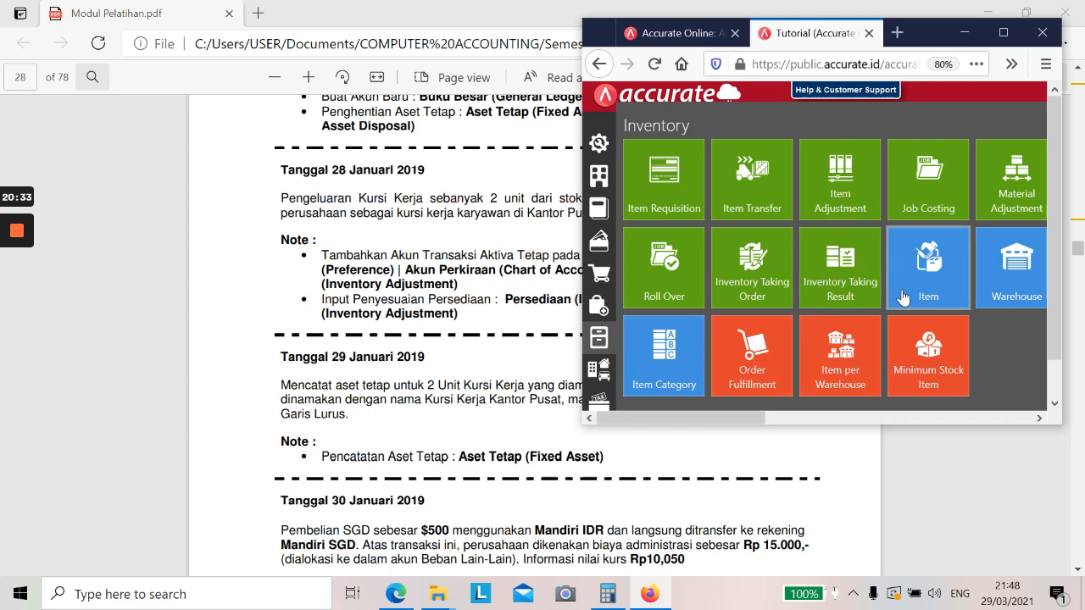
{"action": "left_click", "coordinate": [852, 197]}
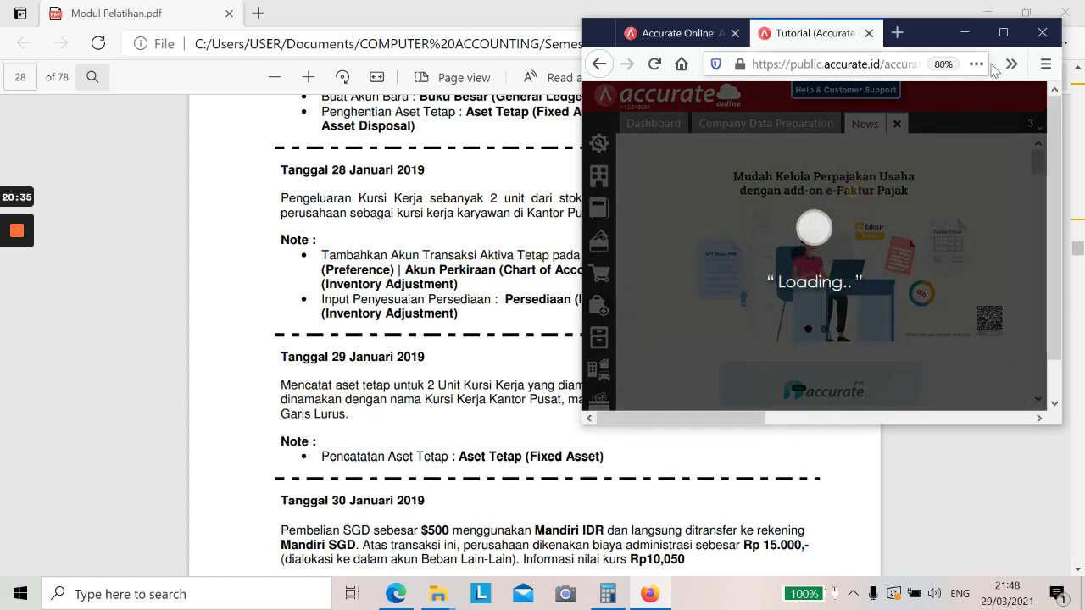
{"action": "left_click", "coordinate": [1003, 33]}
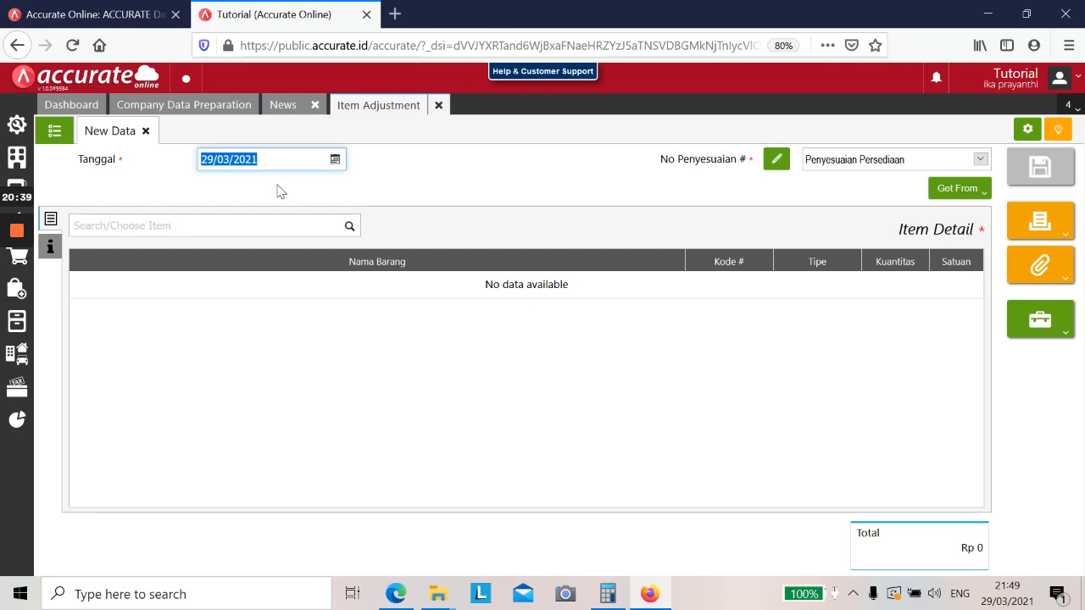
Check the training module, set the adjustment date to 28/01/2019 and choose Kursi Kerja as the item.
{"action": "key", "text": "alt+Tab"}
{"action": "key", "text": "alt+Tab"}
{"action": "type", "text": "2"}
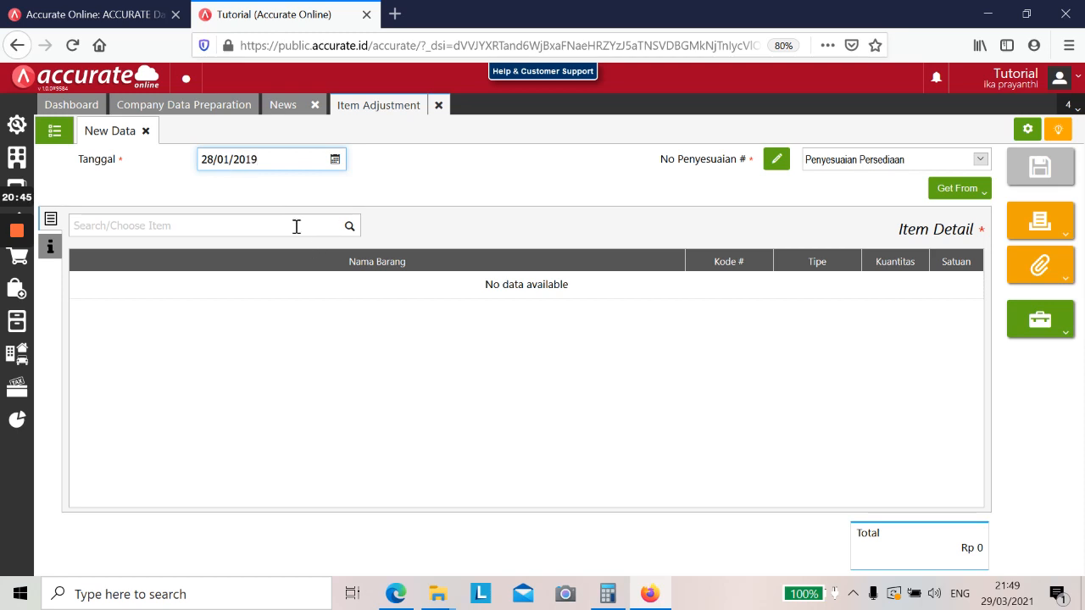
{"action": "left_click", "coordinate": [296, 226]}
{"action": "key", "text": "alt+Tab"}
{"action": "key", "text": "alt+Tab"}
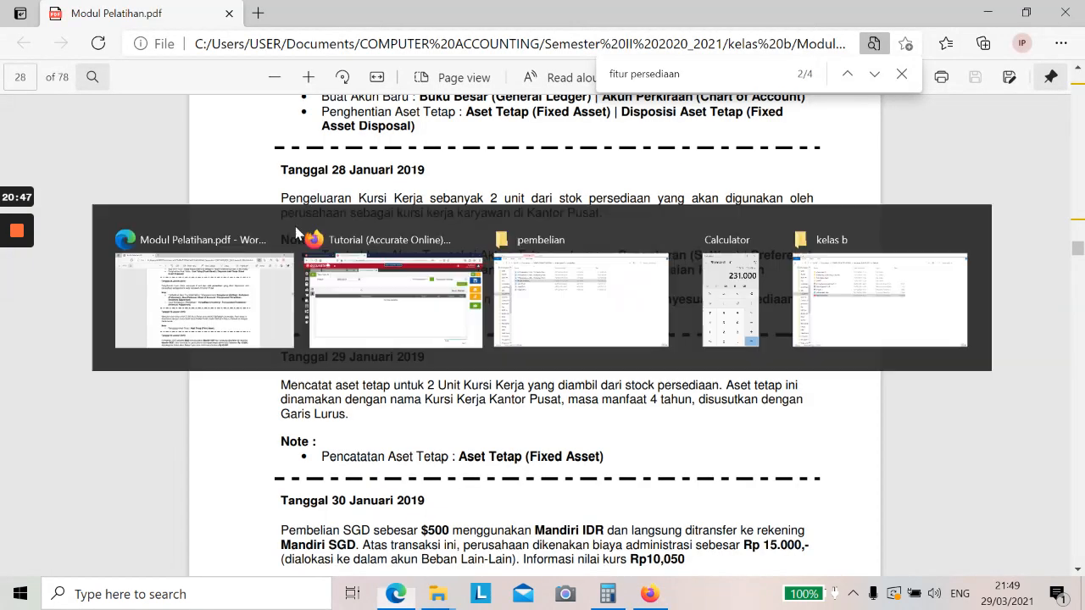
{"action": "type", "text": "kursi kerja"}
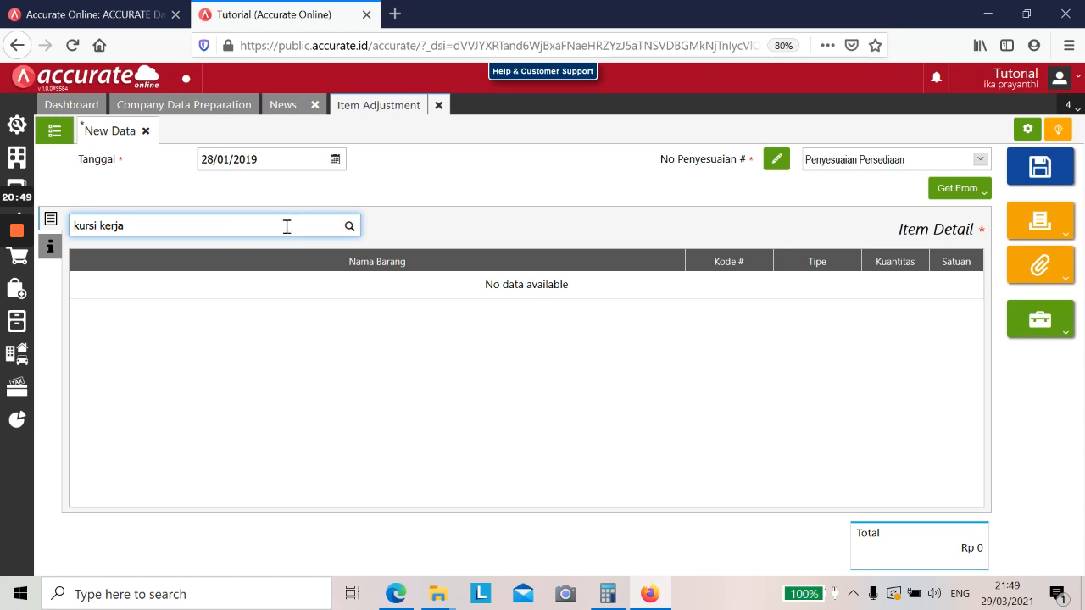
{"action": "left_click", "coordinate": [242, 256]}
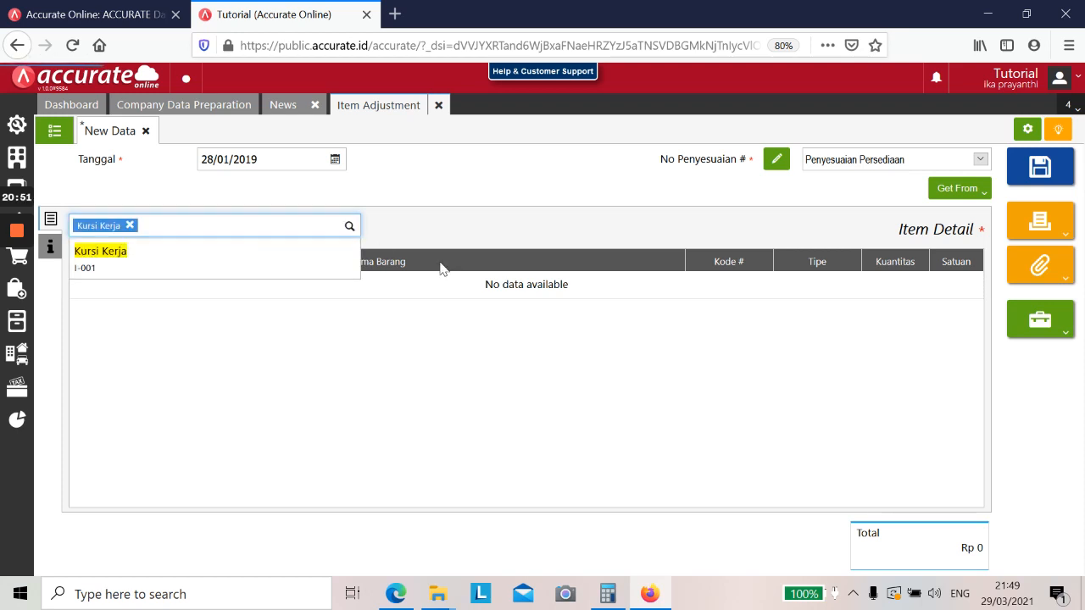
Add Kursi Kerja to the adjustment as a Reduction of 2 PCS, checking the quantity against Modul Pelatihan.pdf.
{"action": "left_click", "coordinate": [598, 266]}
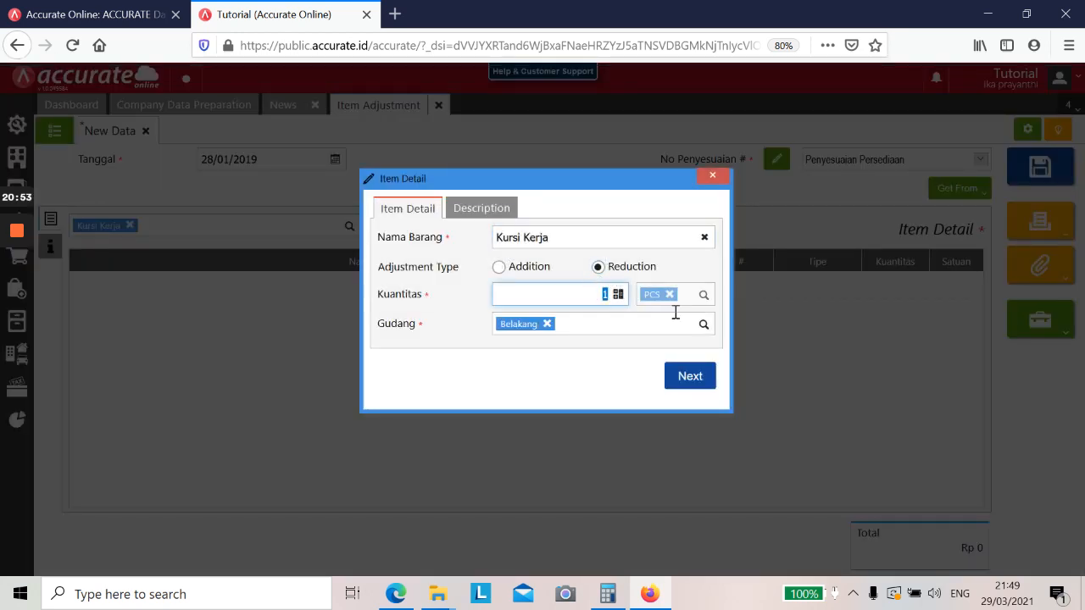
{"action": "type", "text": "2"}
{"action": "key", "text": "alt+Tab"}
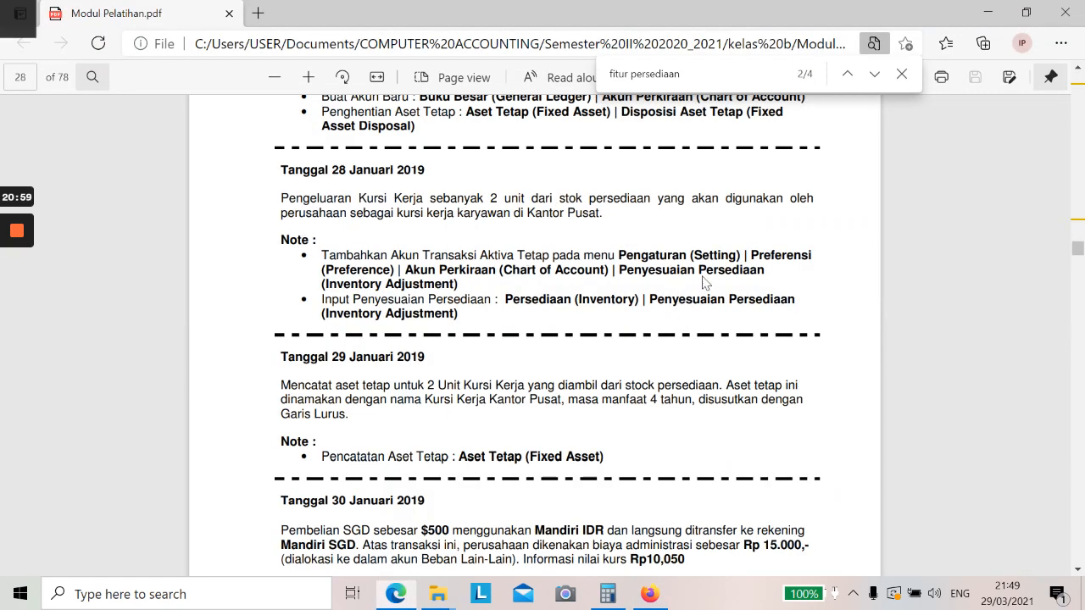
{"action": "key", "text": "alt+Tab"}
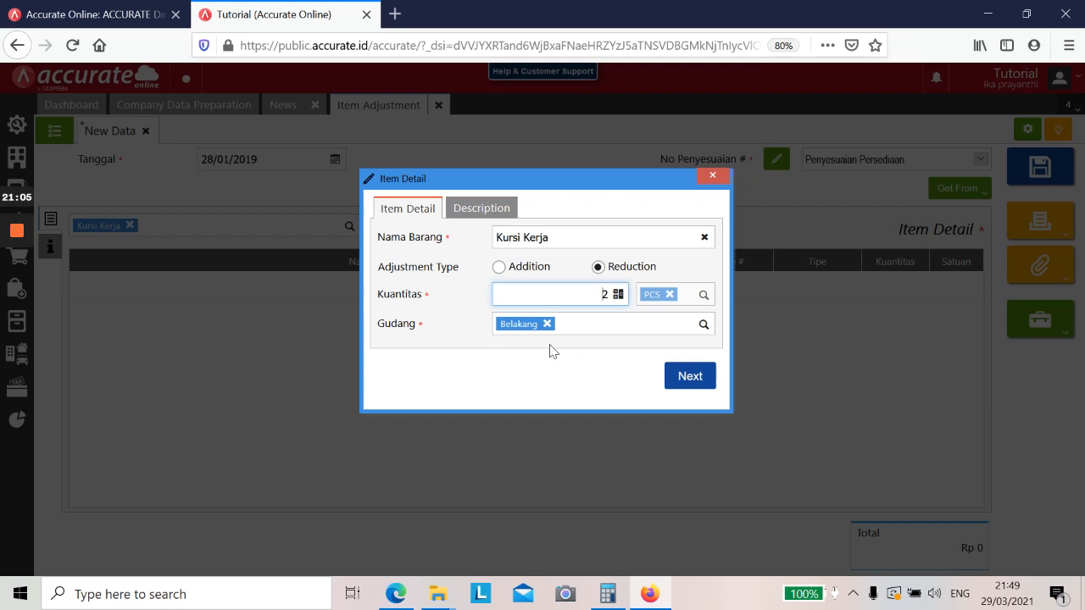
{"action": "left_click", "coordinate": [689, 383]}
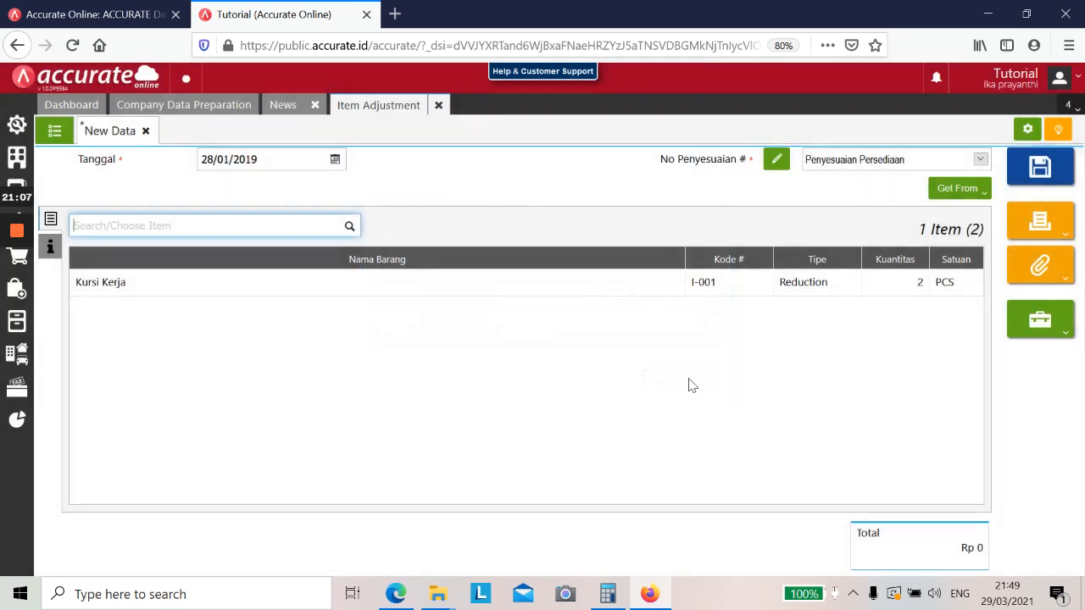
Change the adjustment account (Akun Penyesuaian) in the additional info to 1108 Transaksi Aktiva Tetap.
{"action": "left_click", "coordinate": [51, 246]}
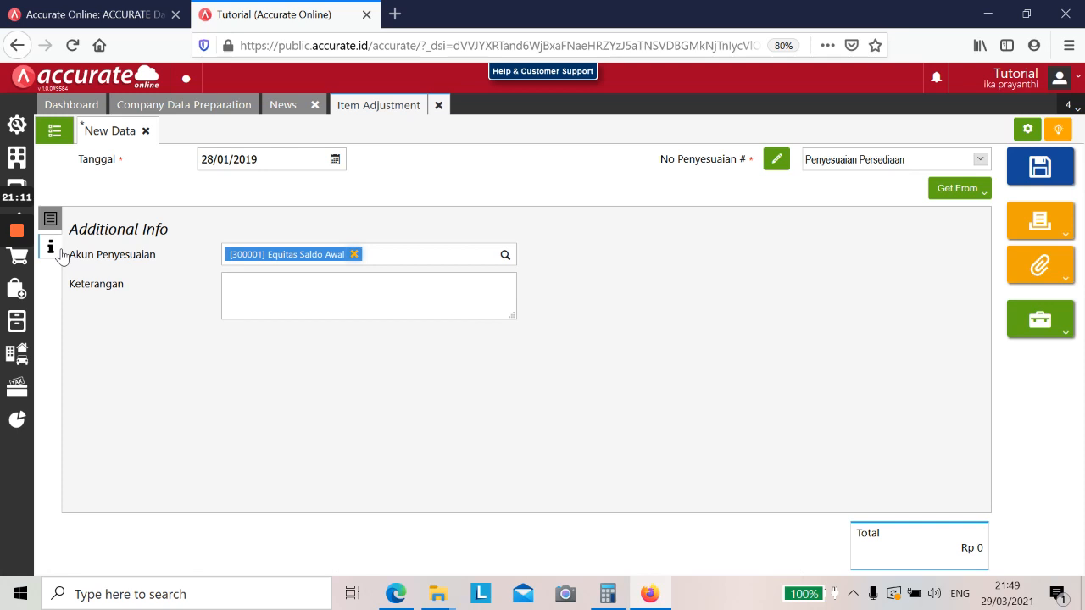
{"action": "left_click", "coordinate": [355, 255]}
{"action": "type", "text": "transaksi"}
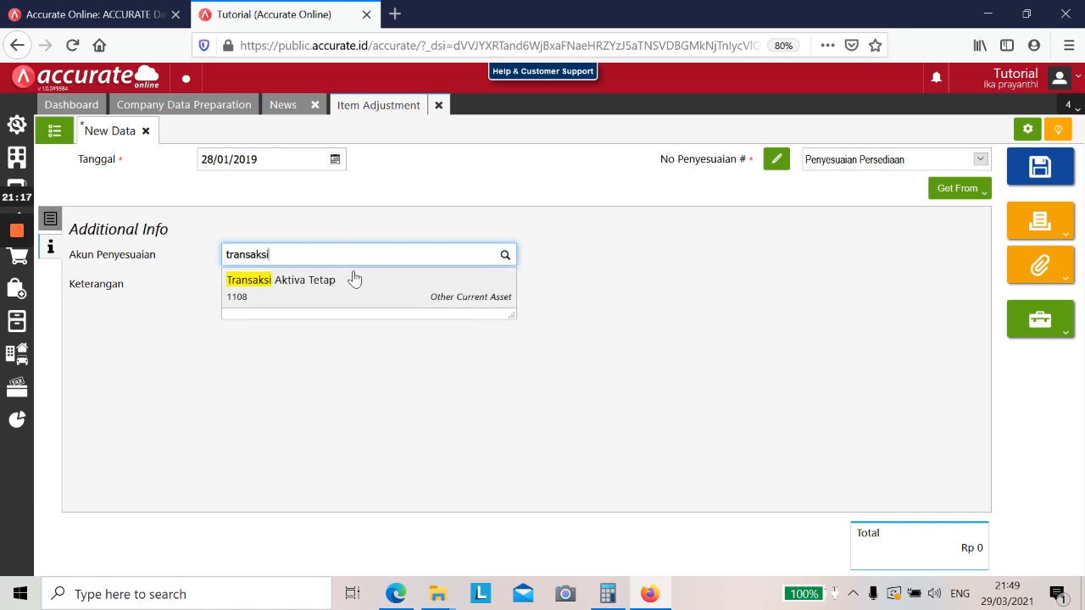
{"action": "left_click", "coordinate": [352, 276]}
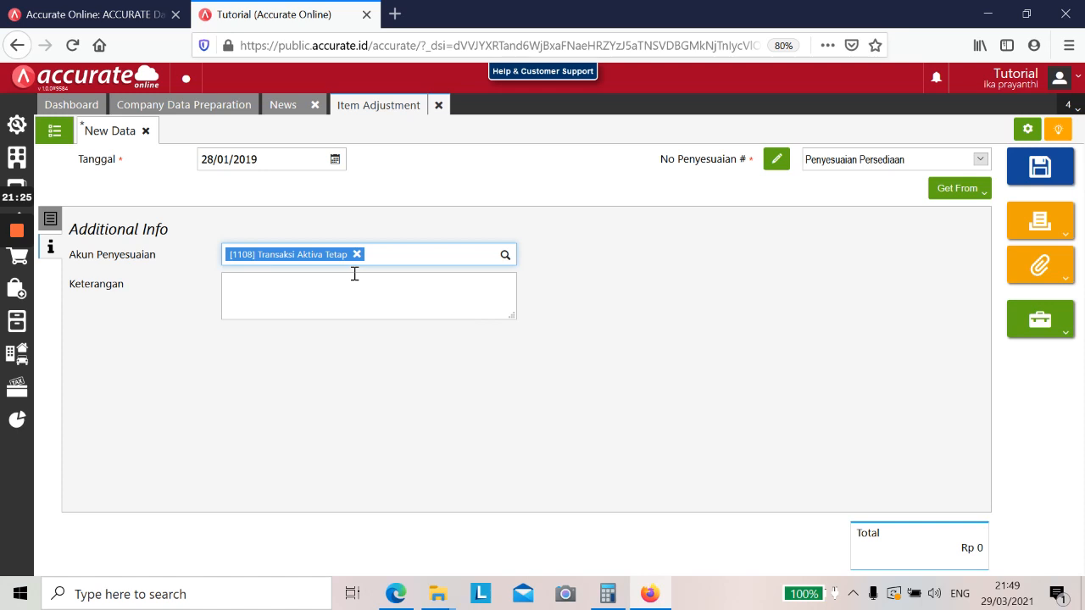
Enter the description "Untuk digunakan sebagai aset tetap di kantor pusat" and save the item adjustment.
{"action": "left_click", "coordinate": [352, 292]}
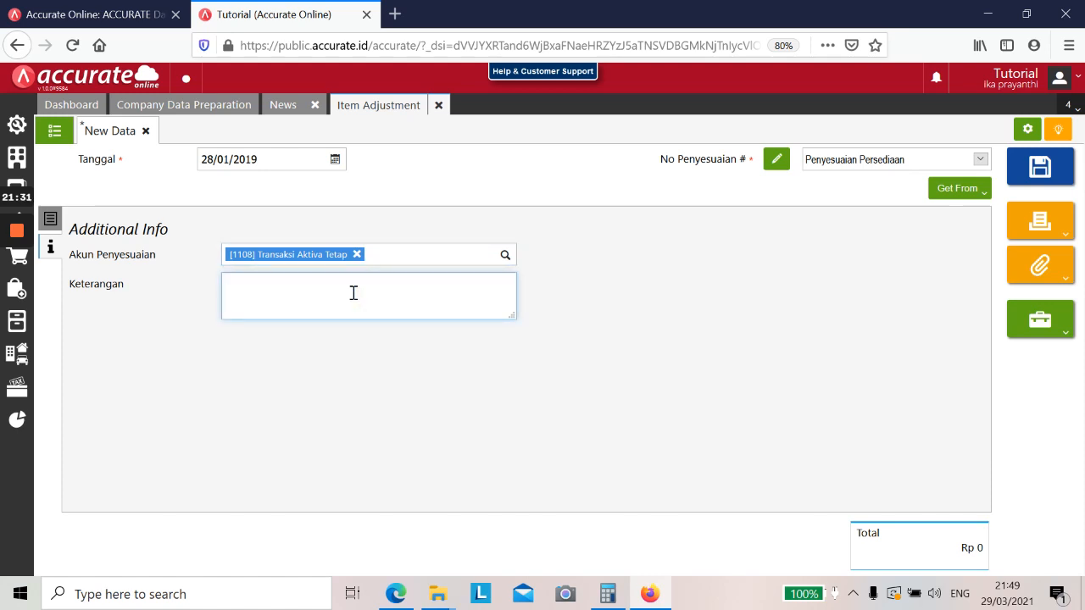
{"action": "type", "text": "Untuk digu"}
{"action": "type", "text": "nakan sebagai aset "}
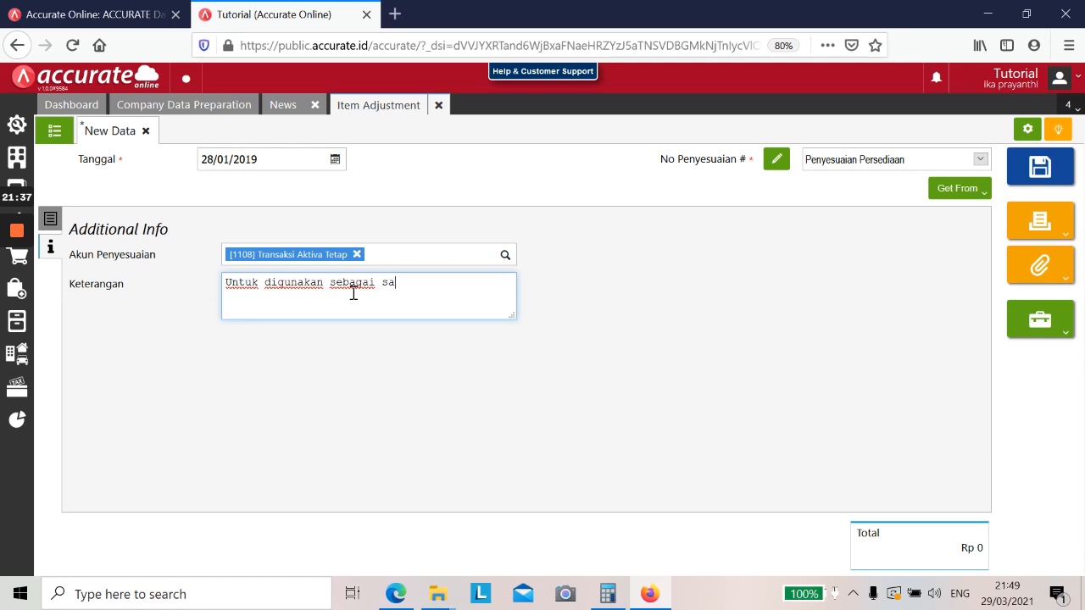
{"action": "type", "text": "tetap di kantor pusa"}
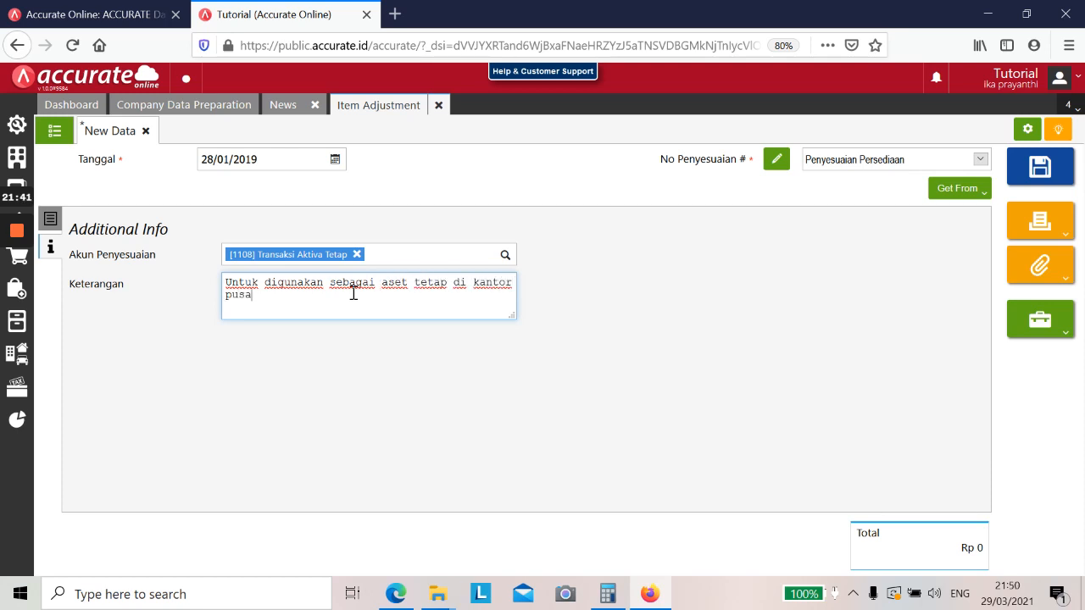
{"action": "left_click", "coordinate": [1039, 166]}
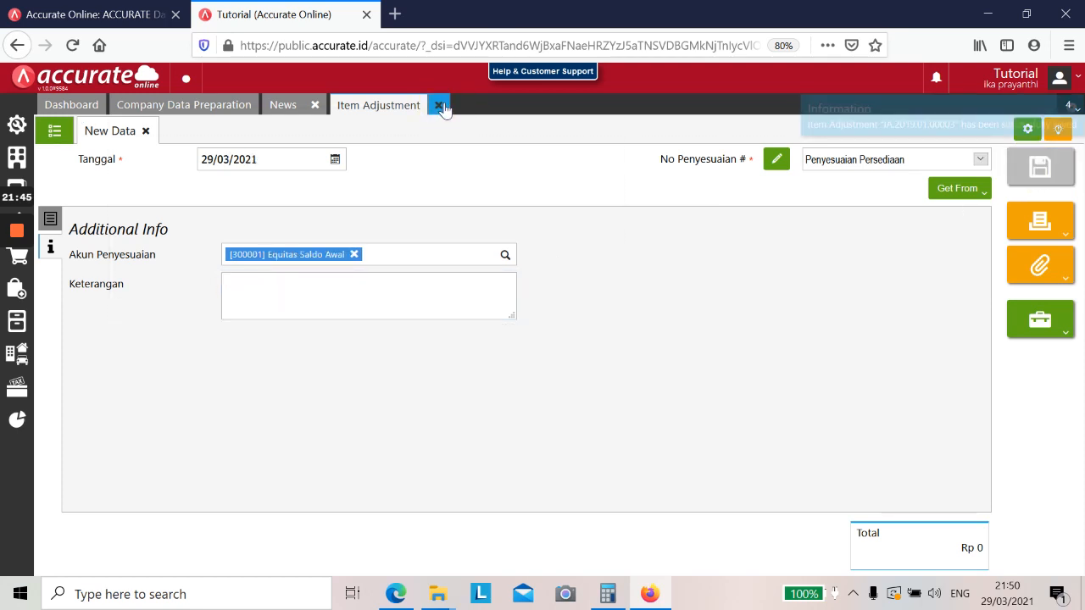
Read the 29 Januari 2019 task in Modul Pelatihan.pdf and open a new Fixed Asset form in a maximized Accurate Online window.
{"action": "key", "text": "alt+Tab"}
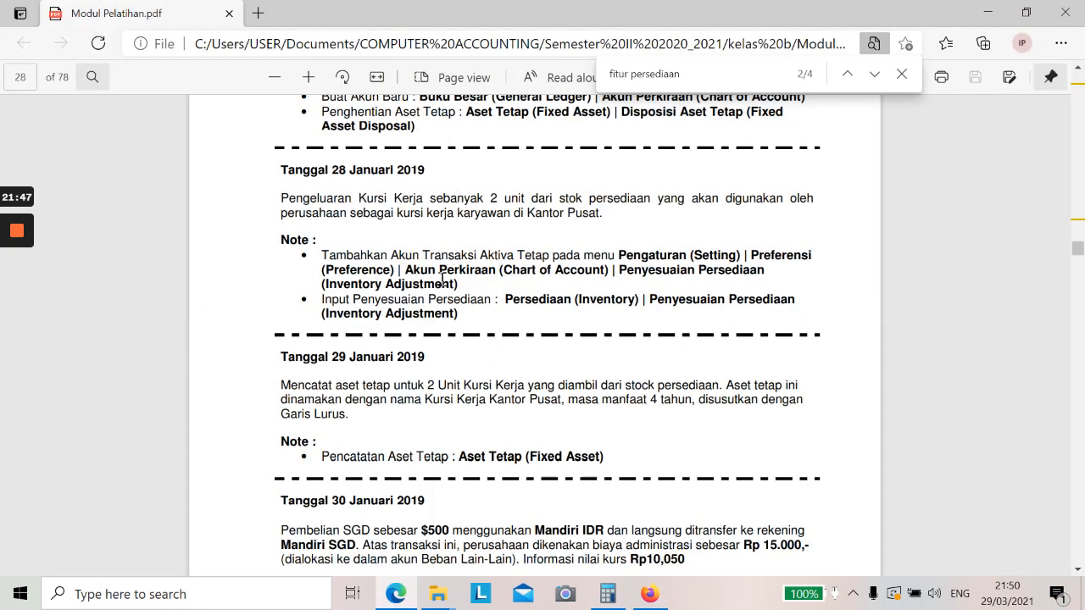
{"action": "scroll", "coordinate": [442, 280], "scroll_direction": "down", "scroll_amount": 3}
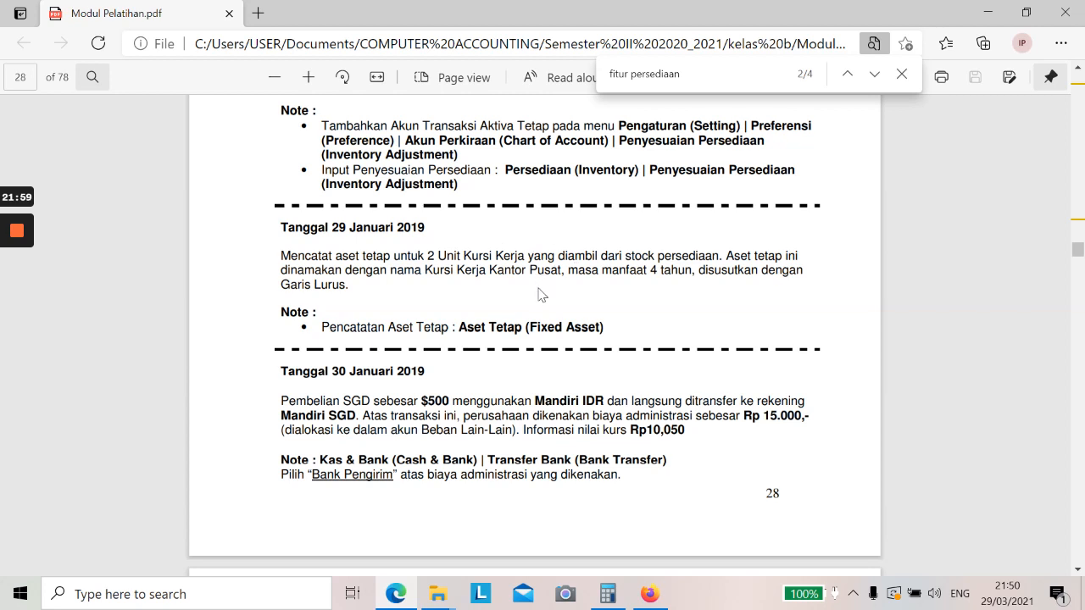
{"action": "key", "text": "alt+Tab"}
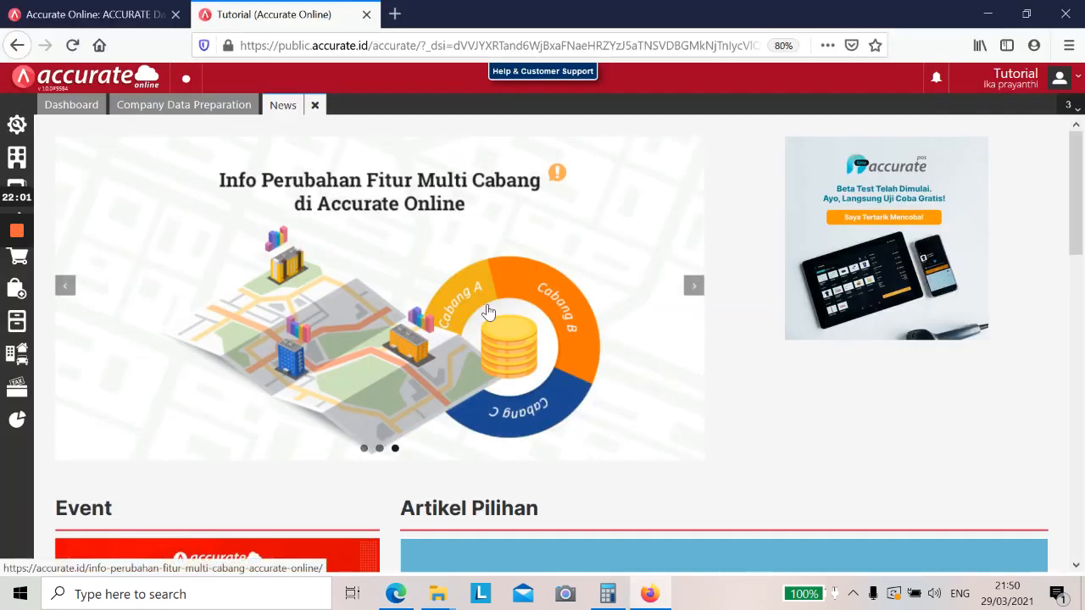
{"action": "left_click", "coordinate": [1025, 14]}
{"action": "left_click", "coordinate": [599, 369]}
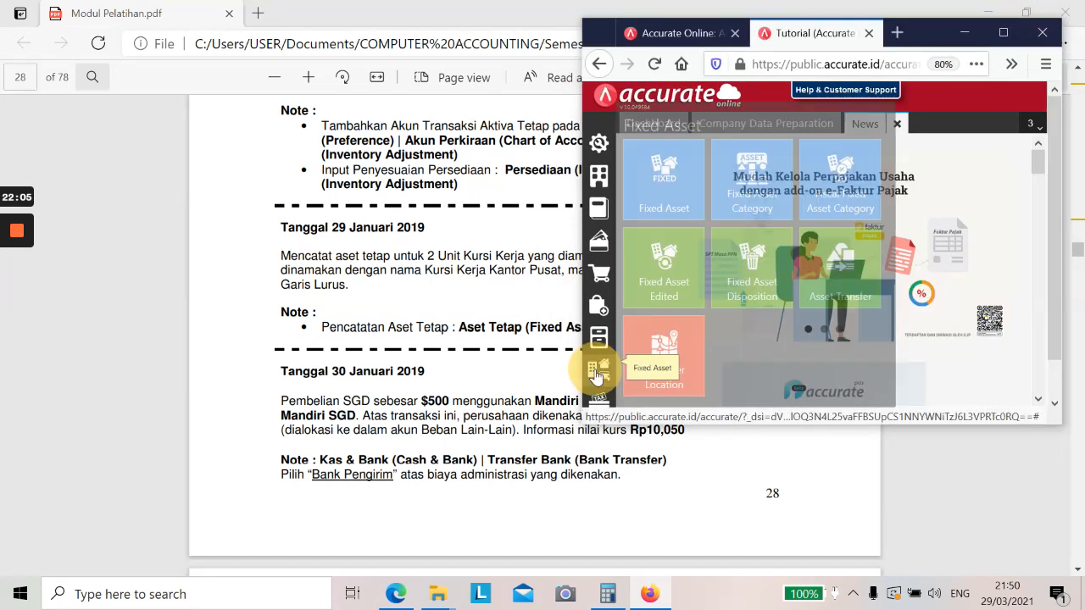
{"action": "left_click", "coordinate": [666, 178]}
{"action": "left_click", "coordinate": [1002, 32]}
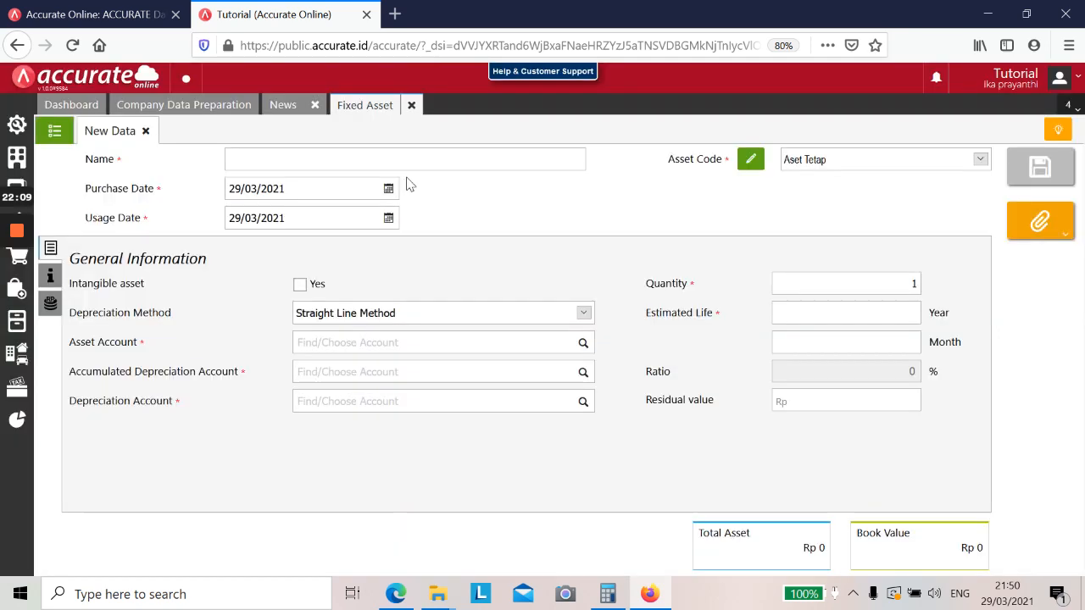
Check the asset name in the training module and name the new fixed asset Kursi Kerja kantor Pusat.
{"action": "left_click", "coordinate": [397, 160]}
{"action": "key", "text": "alt+Tab"}
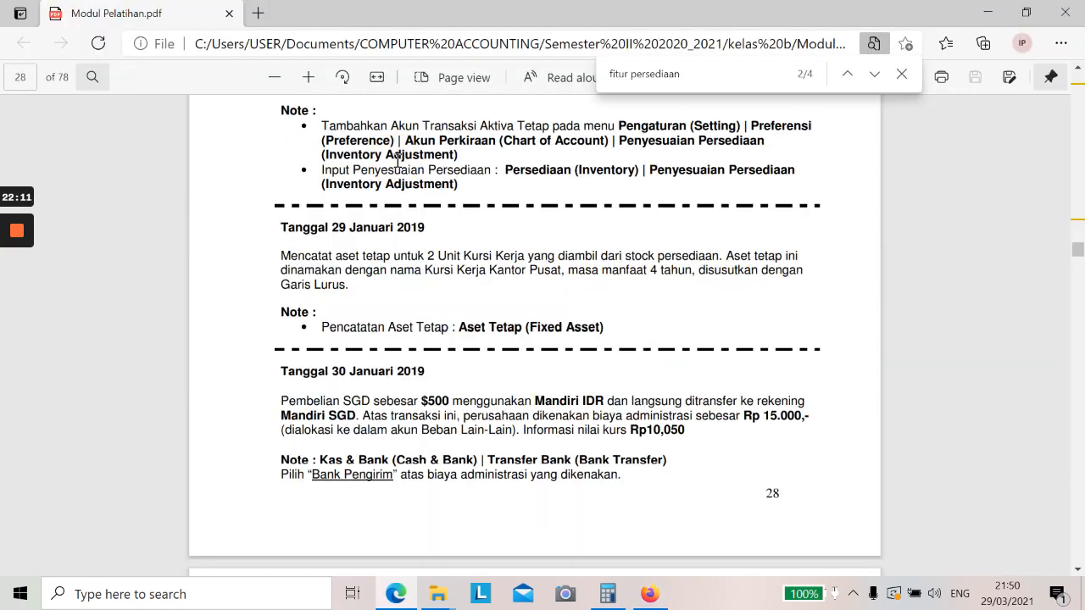
{"action": "key", "text": "alt+Tab"}
{"action": "type", "text": "Ku"}
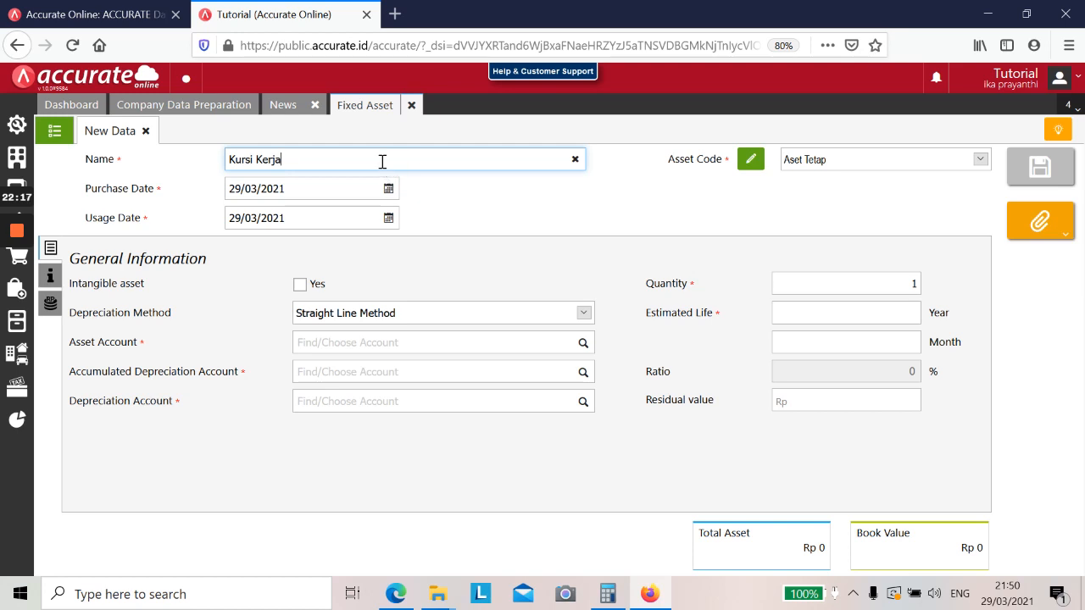
{"action": "key", "text": "ctrl+a"}
{"action": "key", "text": "alt+Tab"}
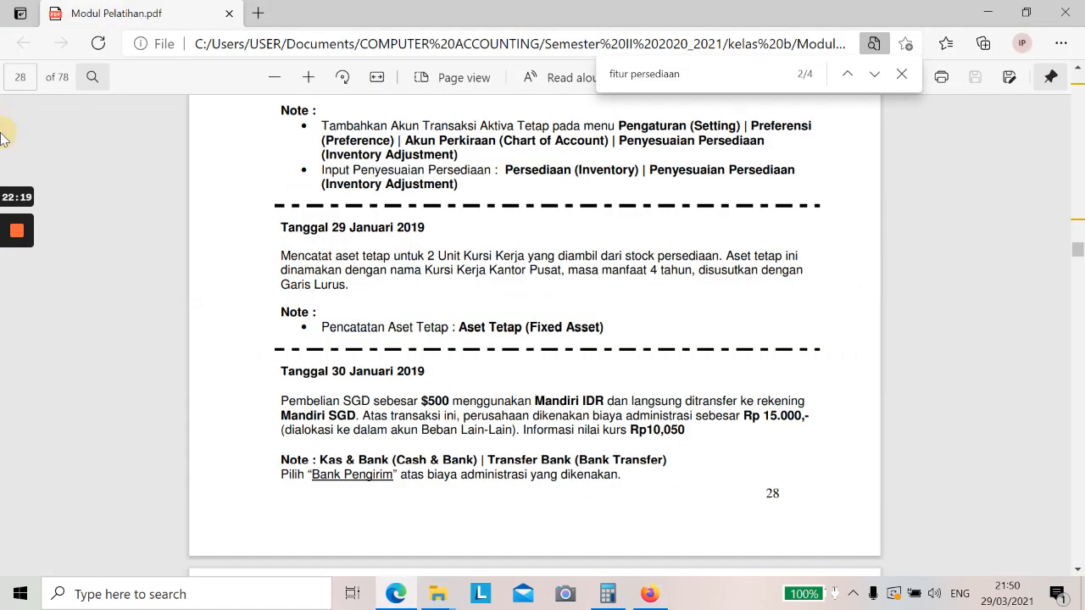
{"action": "key", "text": "alt+Tab"}
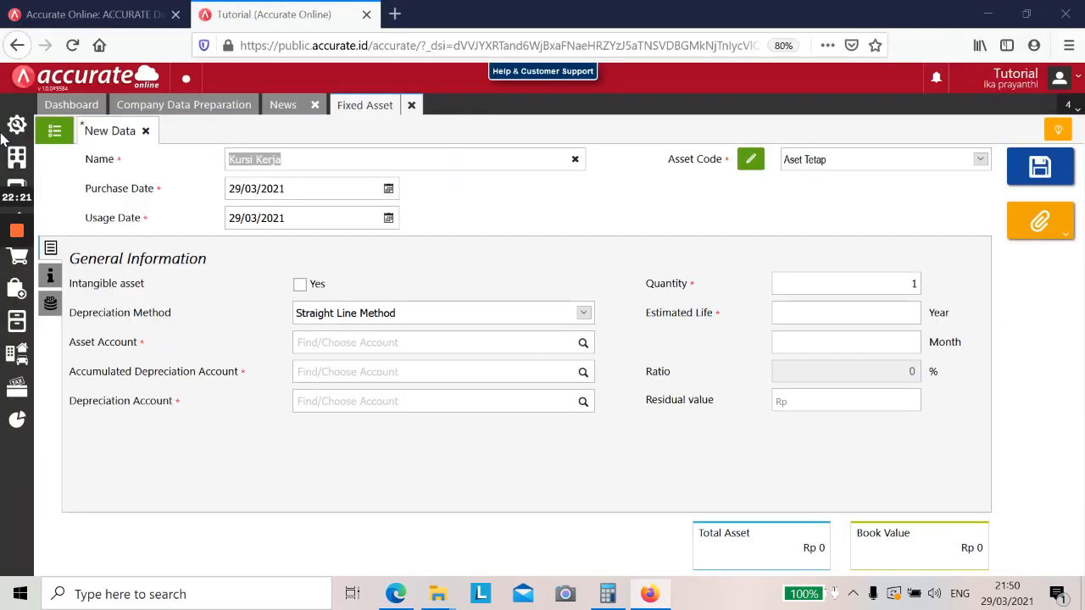
{"action": "key", "text": "Right"}
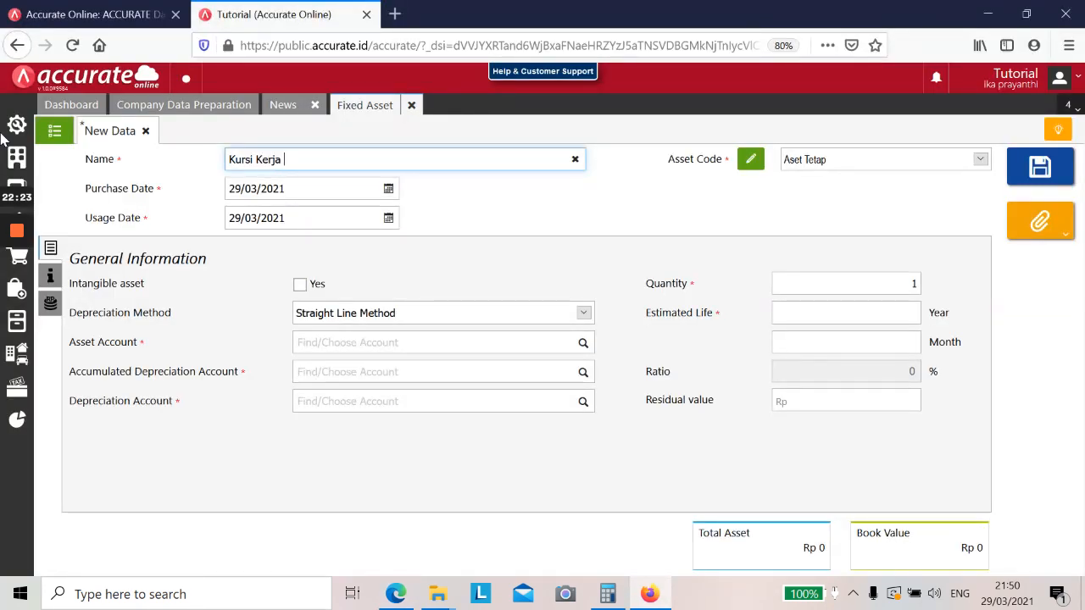
{"action": "type", "text": "kantor Pusat"}
Open the new fixed asset's purchase date for editing.
{"action": "left_click", "coordinate": [283, 187]}
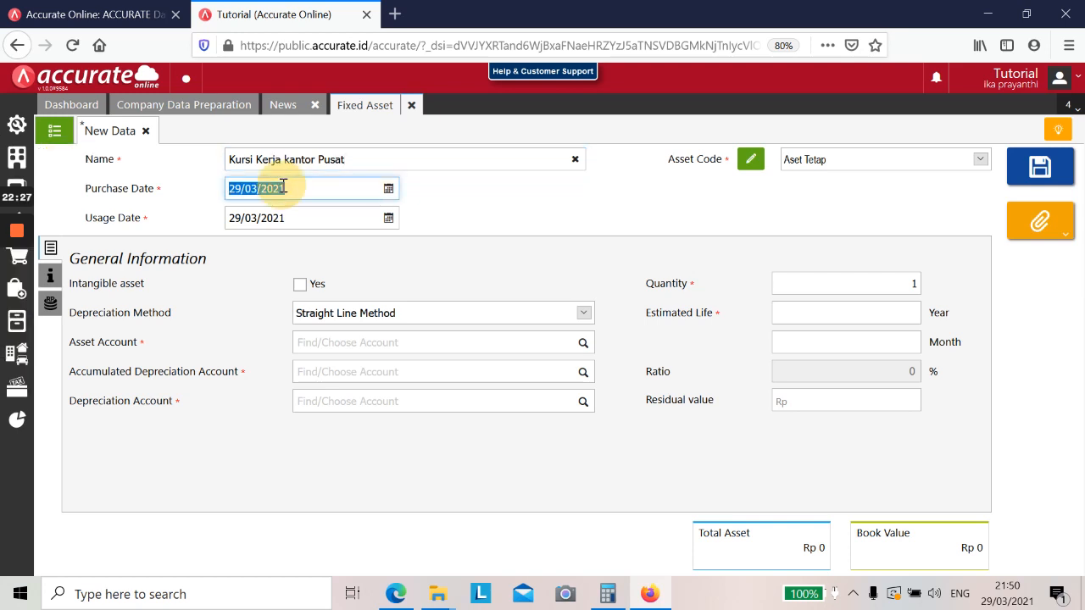
Set both the purchase date and the usage date of the new fixed asset to 29/01/2019.
{"action": "key", "text": "alt+Tab"}
{"action": "key", "text": "alt+Tab"}
{"action": "type", "text": "2"}
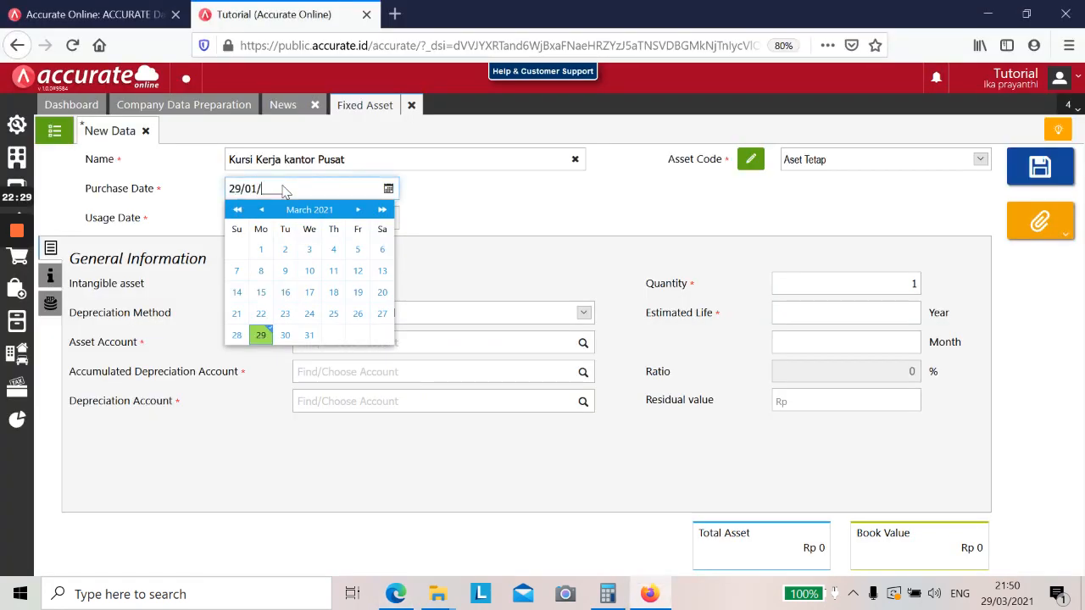
{"action": "type", "text": "9/01/2019"}
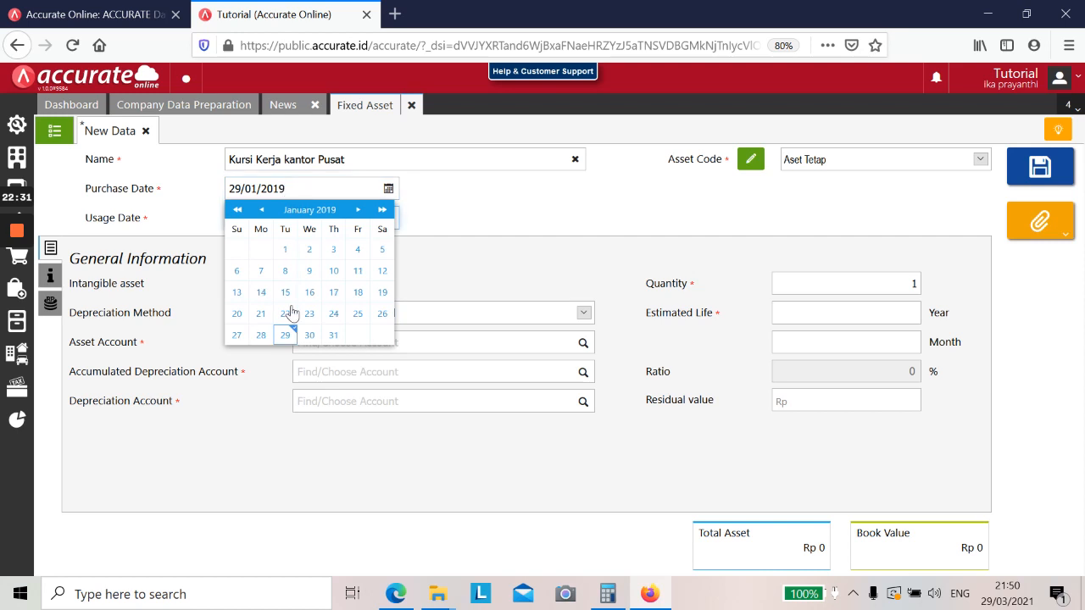
{"action": "left_click", "coordinate": [284, 335]}
{"action": "left_click", "coordinate": [286, 218]}
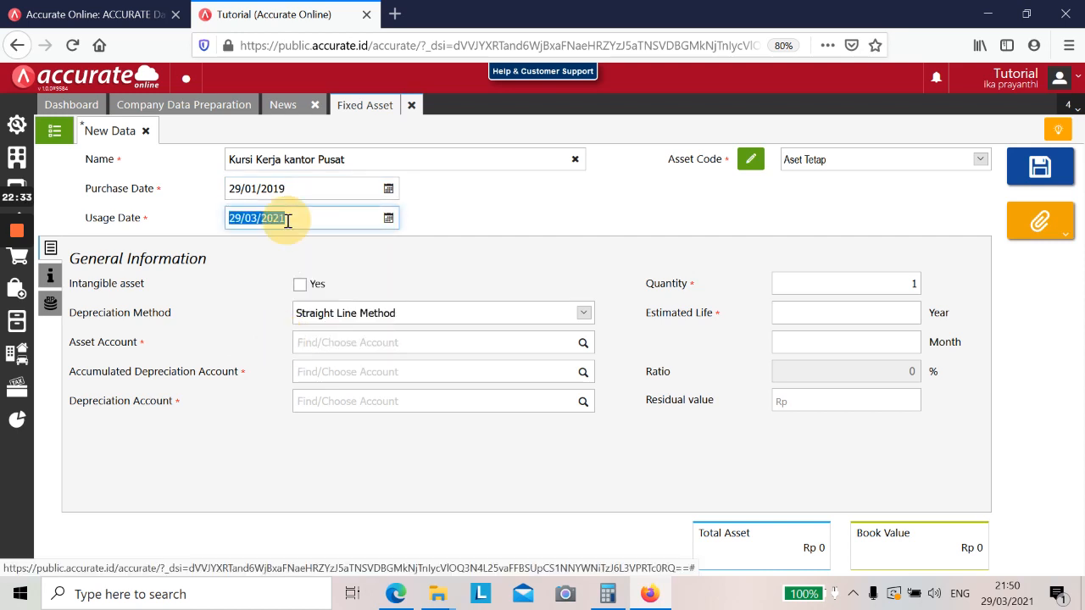
{"action": "type", "text": "29/01/201"}
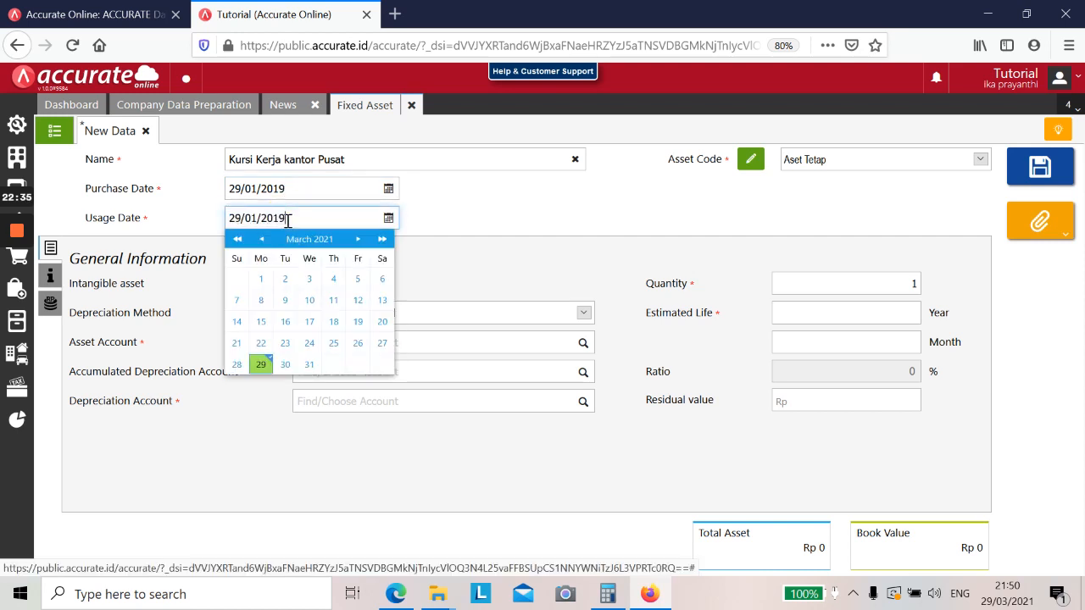
{"action": "type", "text": "9"}
{"action": "left_click", "coordinate": [285, 364]}
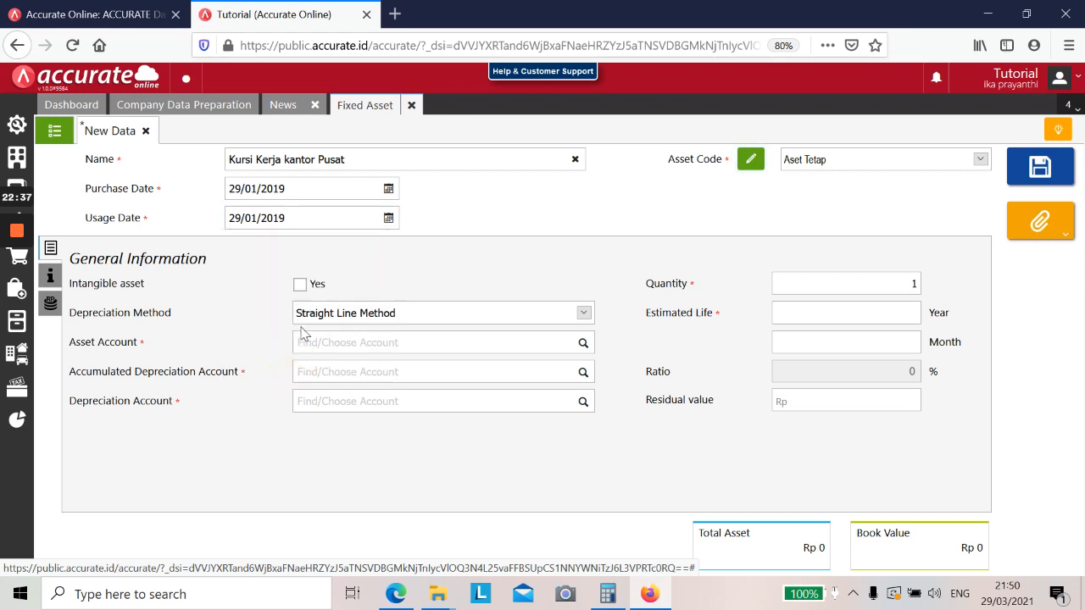
Assign the Peralatan account (120103) as the asset account.
{"action": "left_click", "coordinate": [381, 342]}
{"action": "type", "text": "ak"}
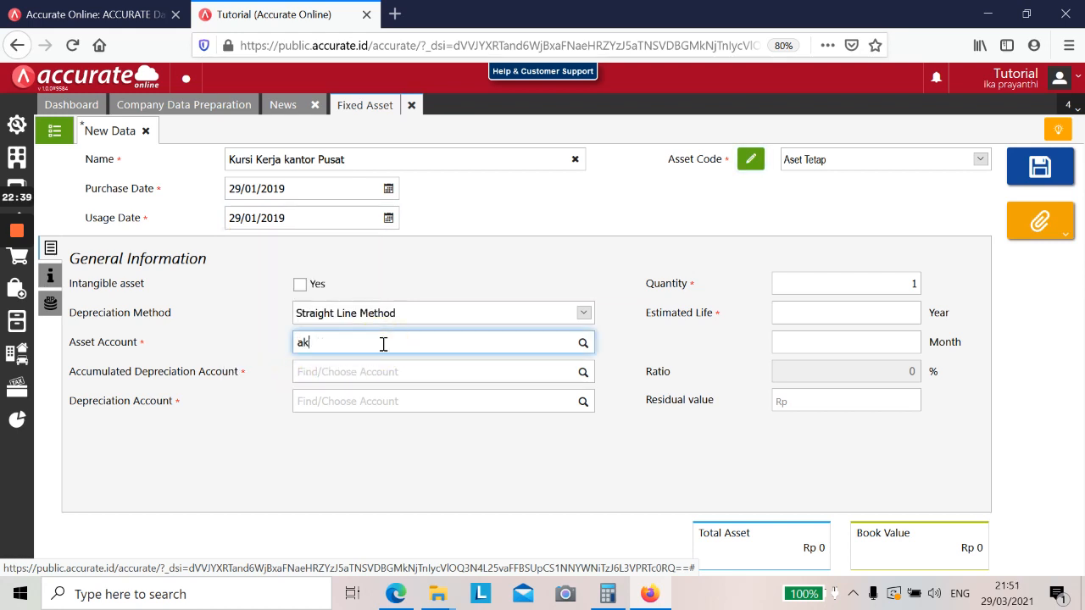
{"action": "key", "text": "BackSpace"}
{"action": "type", "text": "peralatan"}
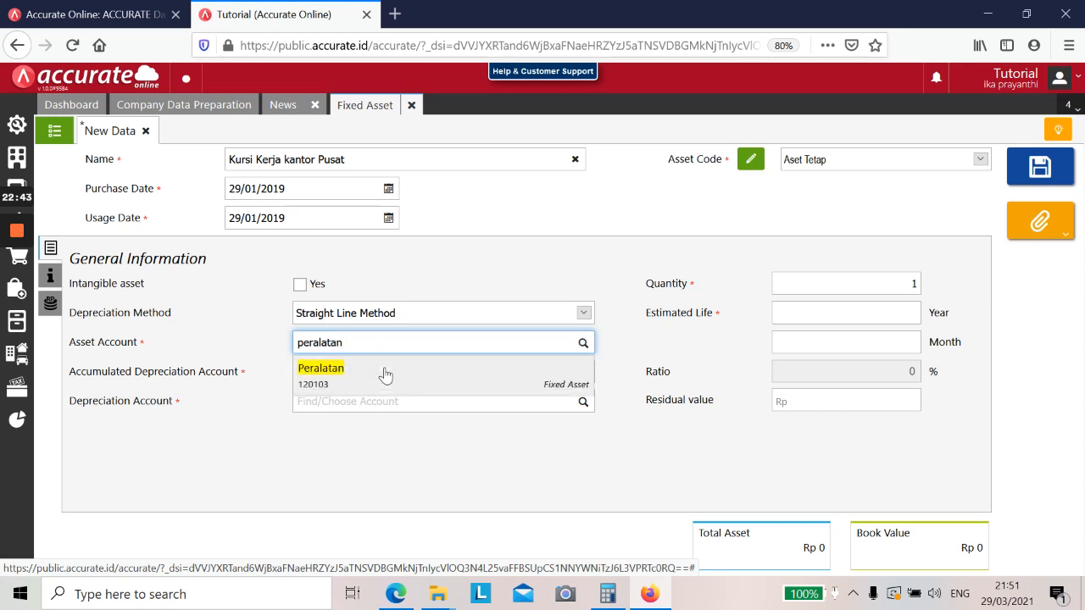
{"action": "left_click", "coordinate": [388, 372]}
Assign Akum Penyust Peralatan (120202) as the accumulated depreciation account.
{"action": "left_click", "coordinate": [402, 372]}
{"action": "type", "text": "akum pen"}
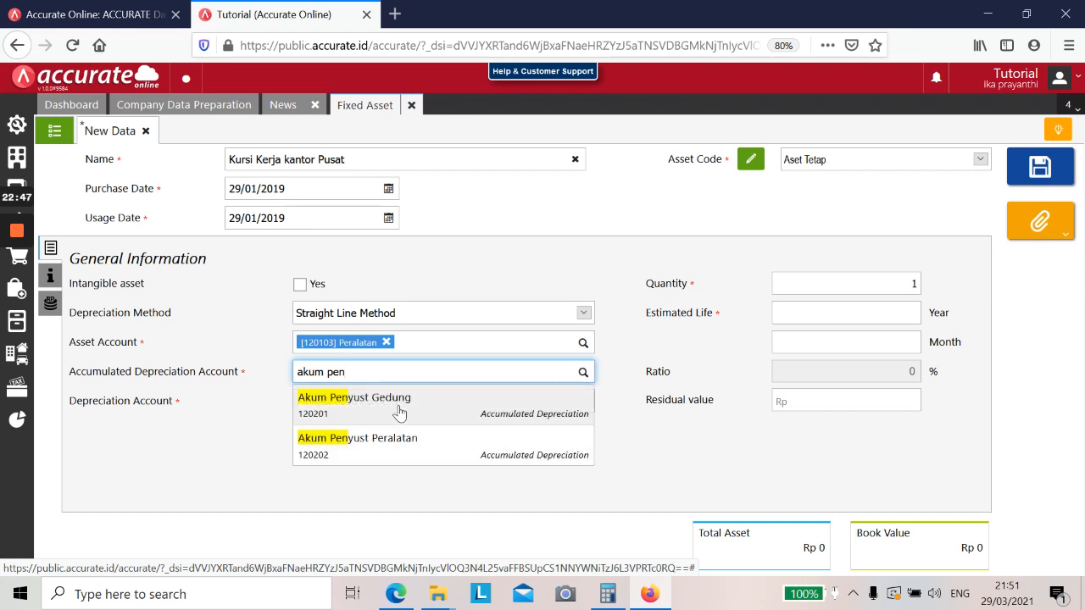
{"action": "left_click", "coordinate": [400, 411]}
{"action": "left_click", "coordinate": [441, 372]}
{"action": "type", "text": "aku"}
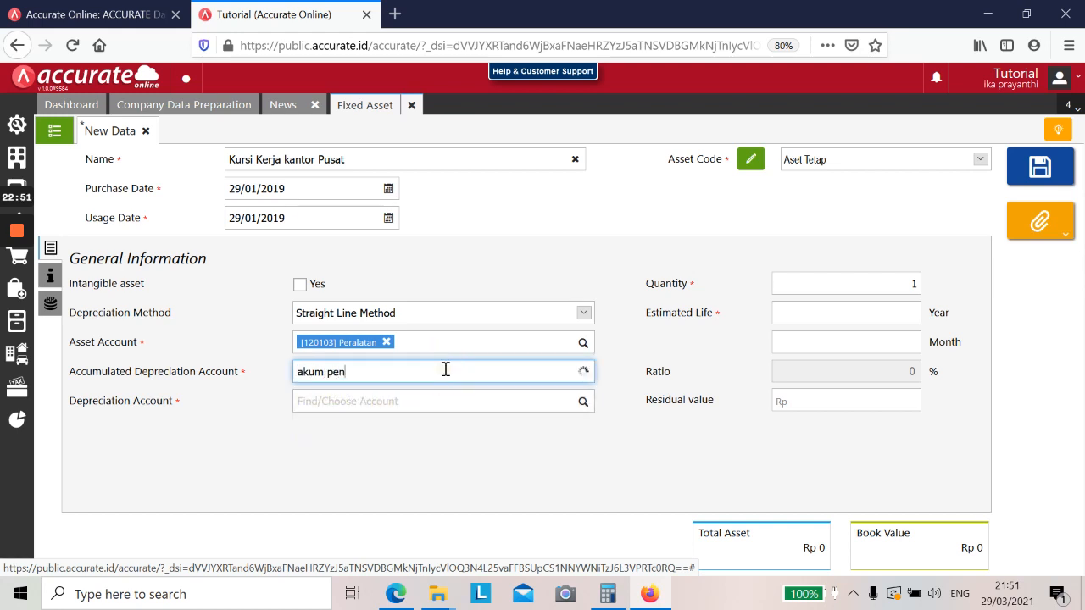
{"action": "type", "text": "m pen"}
{"action": "left_click", "coordinate": [423, 442]}
Assign Beban Penyust Peralatan (610202) as the depreciation account.
{"action": "left_click", "coordinate": [411, 394]}
{"action": "type", "text": "beban en"}
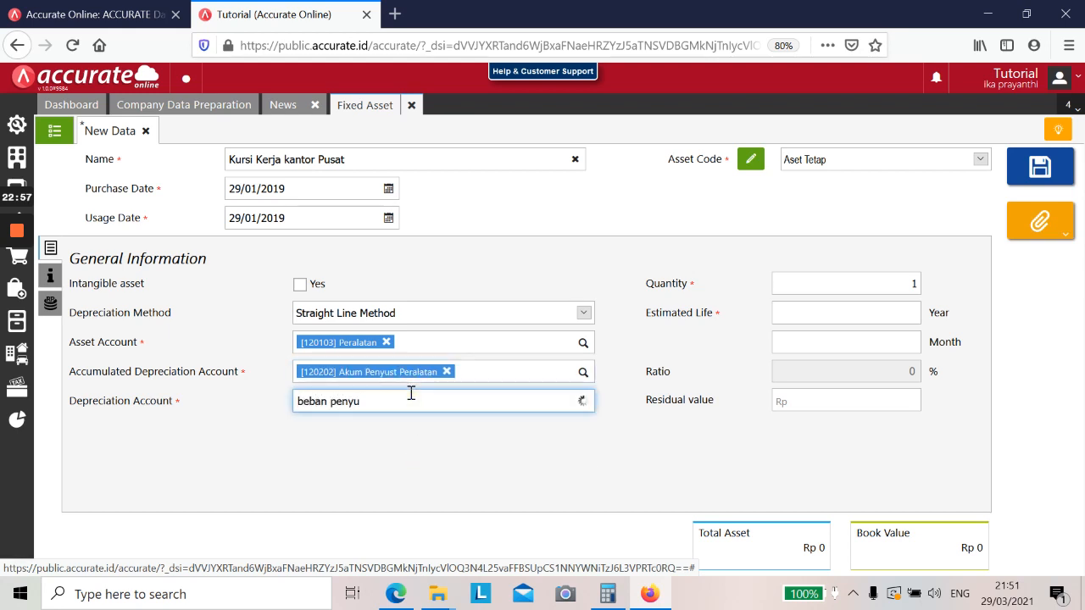
{"action": "type", "text": "yu"}
{"action": "left_click", "coordinate": [482, 469]}
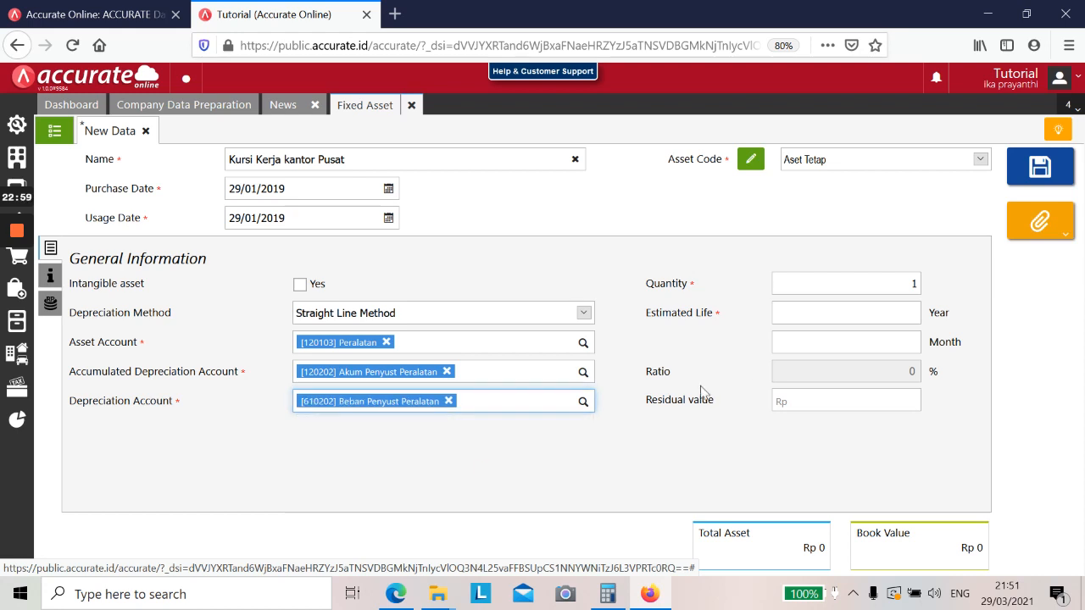
Set the asset's quantity to 2 and its estimated life to 4 years, checking the training module PDF for the useful life.
{"action": "left_click", "coordinate": [870, 285]}
{"action": "type", "text": "2"}
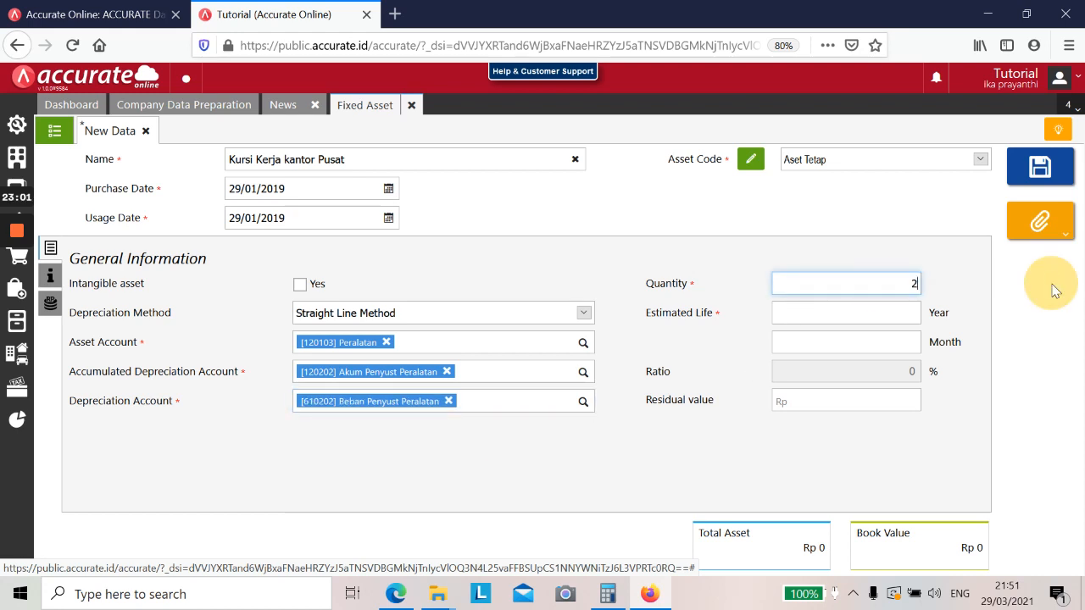
{"action": "left_click", "coordinate": [904, 318]}
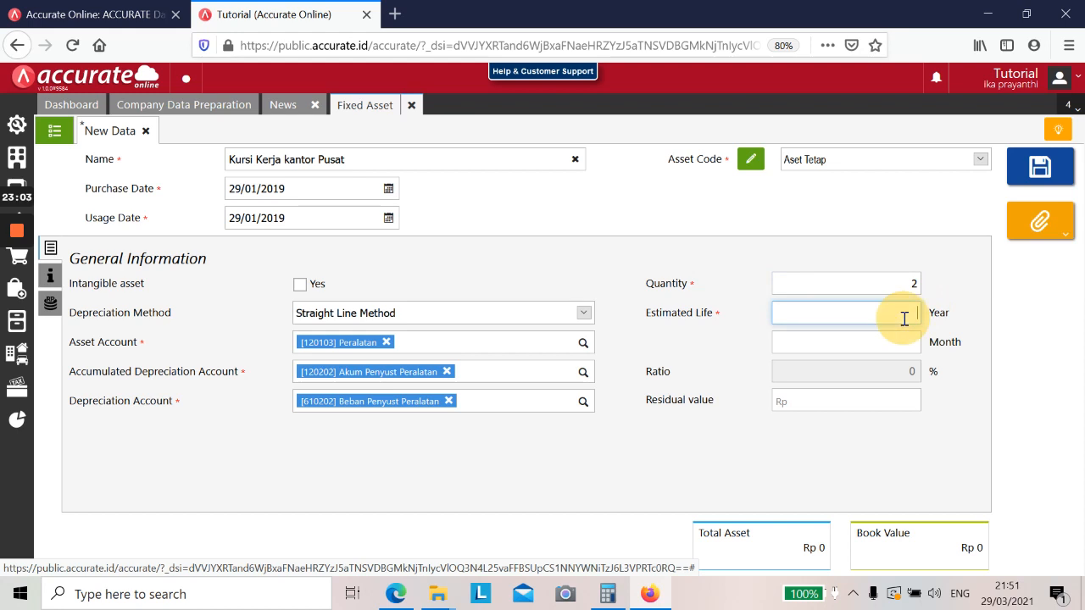
{"action": "key", "text": "alt+Tab"}
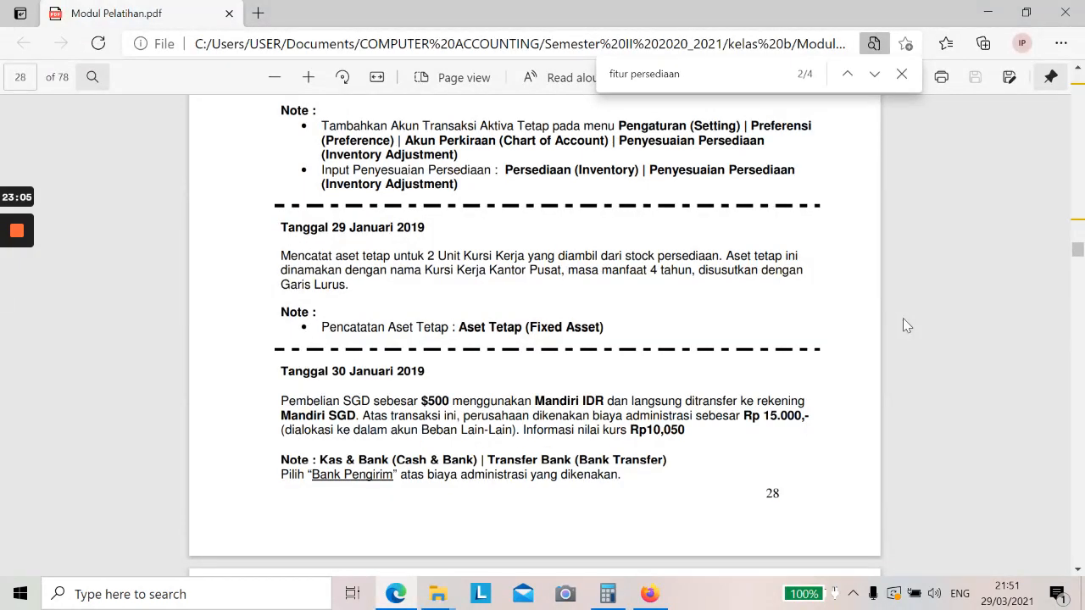
{"action": "key", "text": "alt+Tab"}
{"action": "type", "text": "4"}
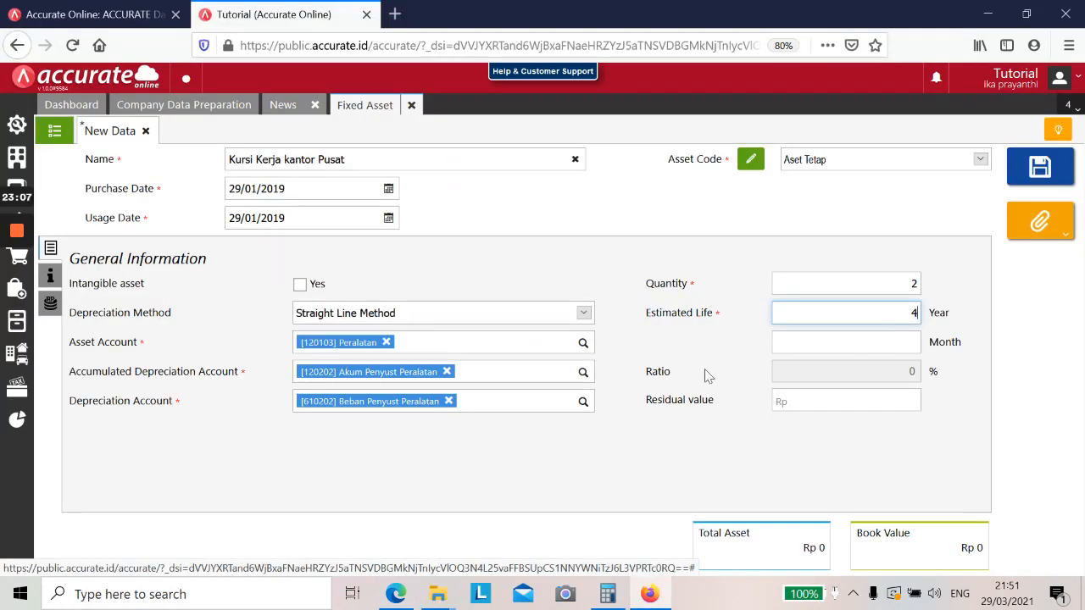
Set the asset category to Peralatan in the asset's additional information.
{"action": "left_click", "coordinate": [52, 276]}
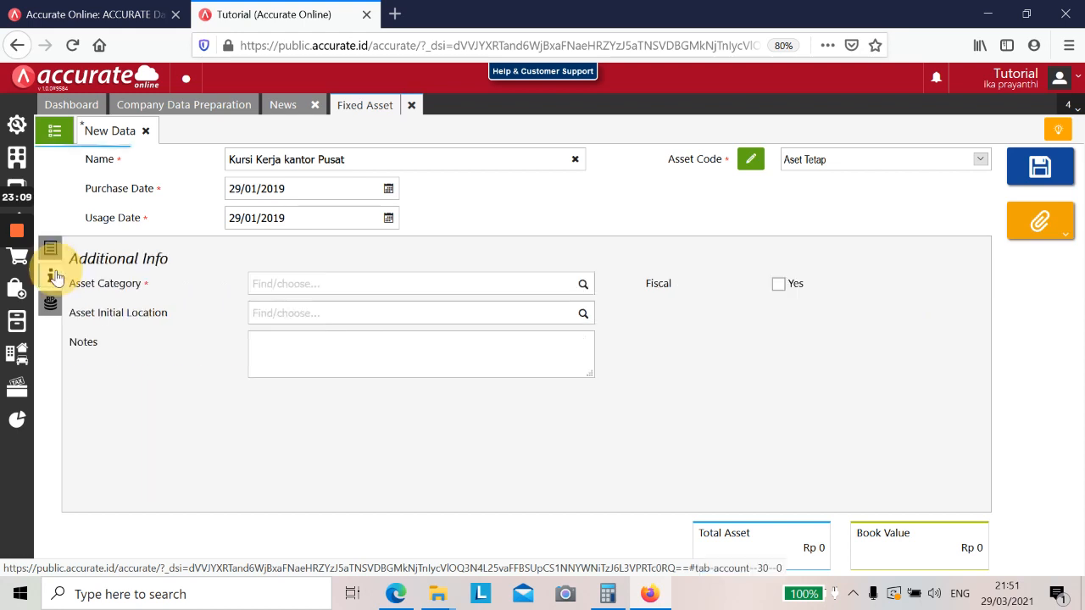
{"action": "left_click", "coordinate": [361, 289]}
{"action": "type", "text": "p"}
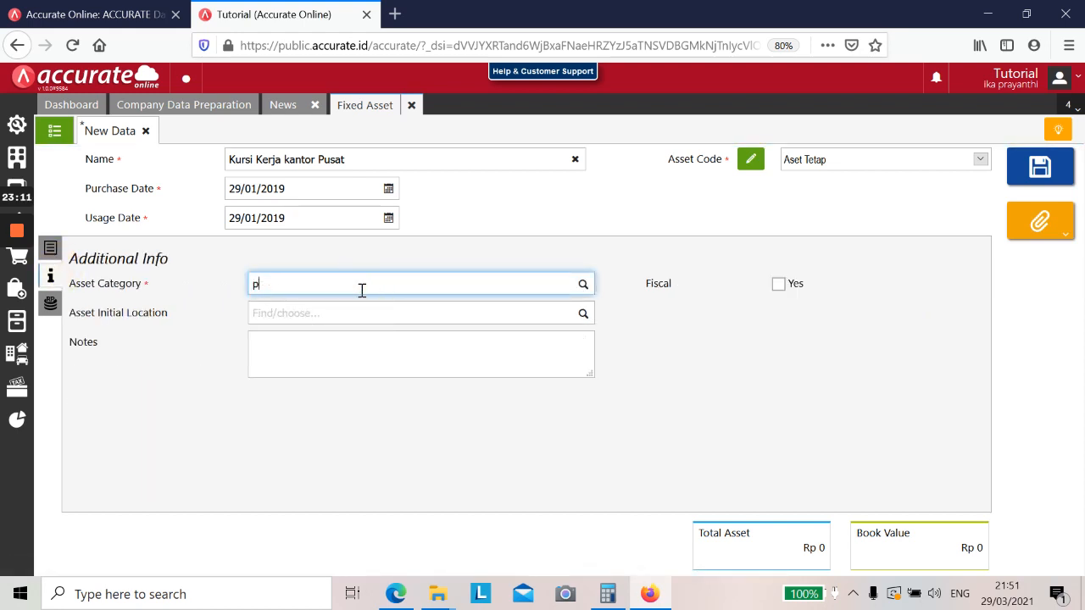
{"action": "type", "text": "eralatan"}
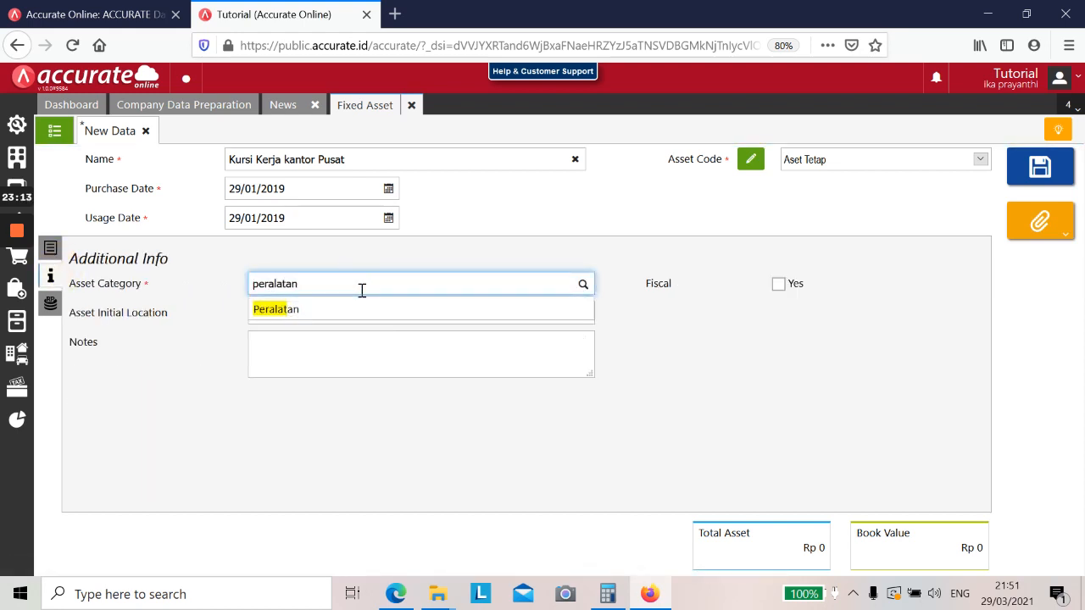
{"action": "left_click", "coordinate": [358, 310]}
{"action": "left_click", "coordinate": [358, 311]}
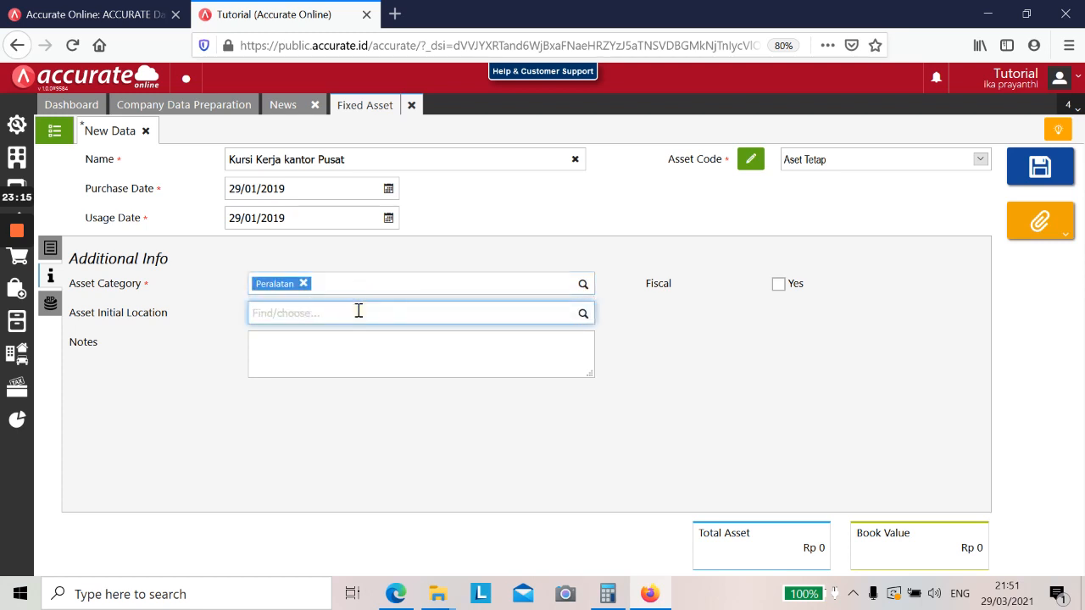
Mark the asset as fiscal and choose Gol 1 [Garis Lurus] as its fiscal asset category.
{"action": "left_click", "coordinate": [776, 287]}
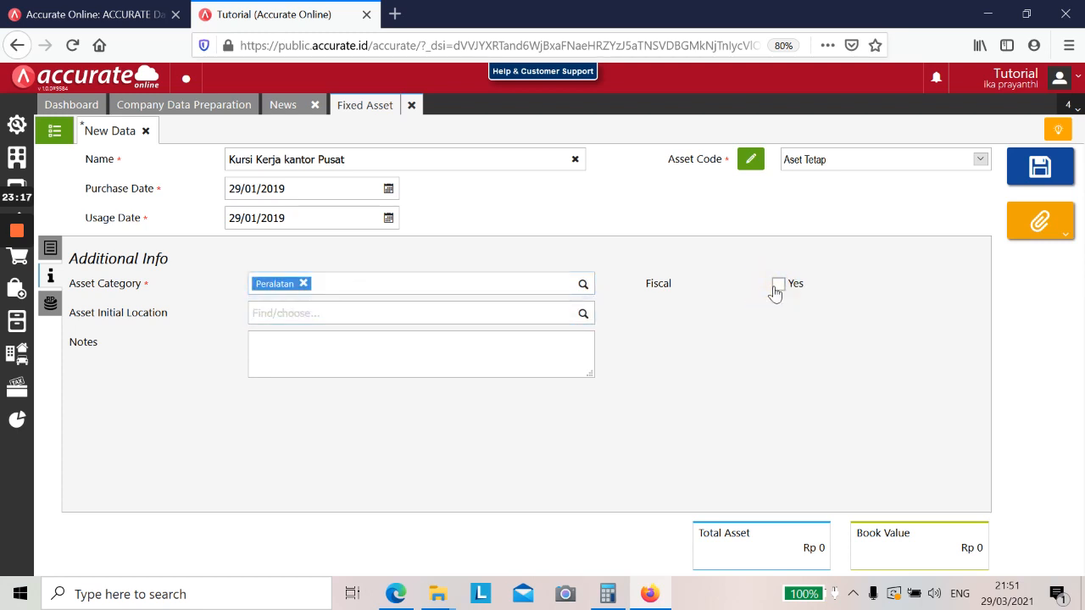
{"action": "left_click", "coordinate": [775, 287]}
{"action": "left_click", "coordinate": [973, 307]}
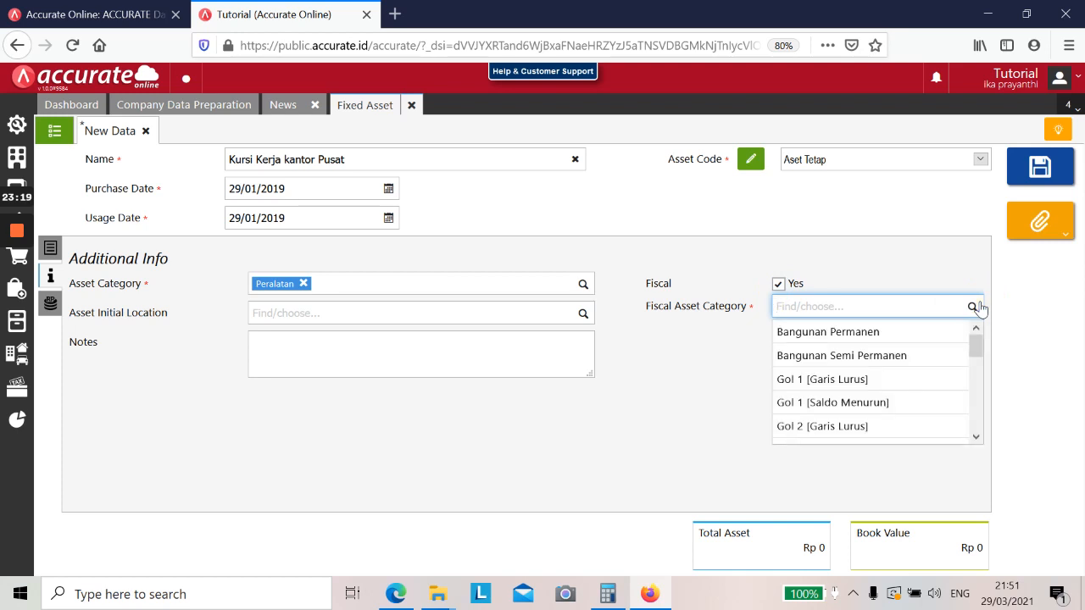
{"action": "left_click", "coordinate": [903, 381]}
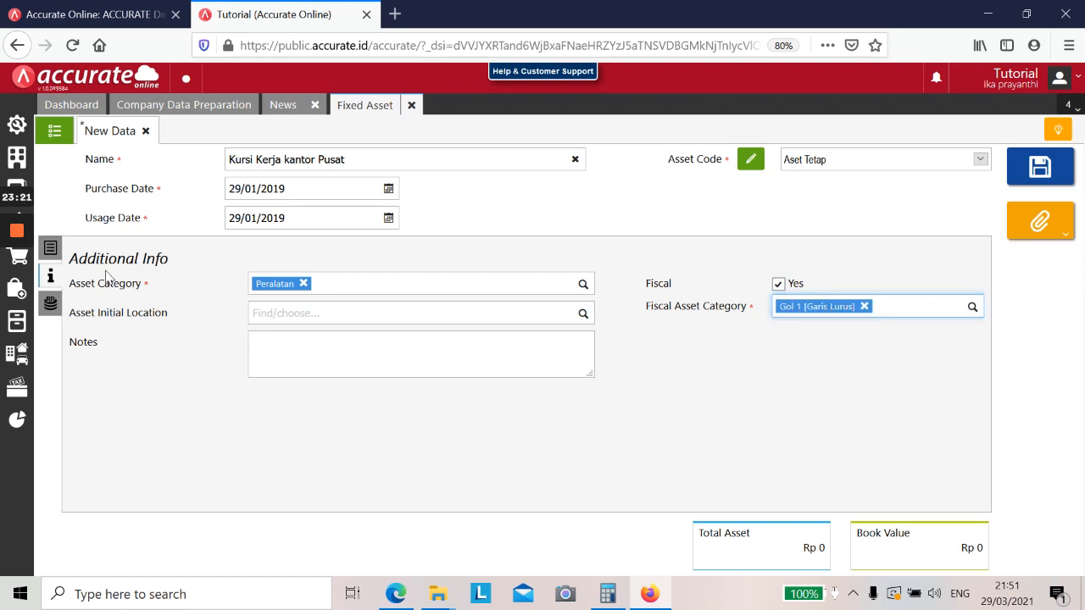
{"action": "left_click", "coordinate": [50, 247]}
{"action": "left_click", "coordinate": [50, 304]}
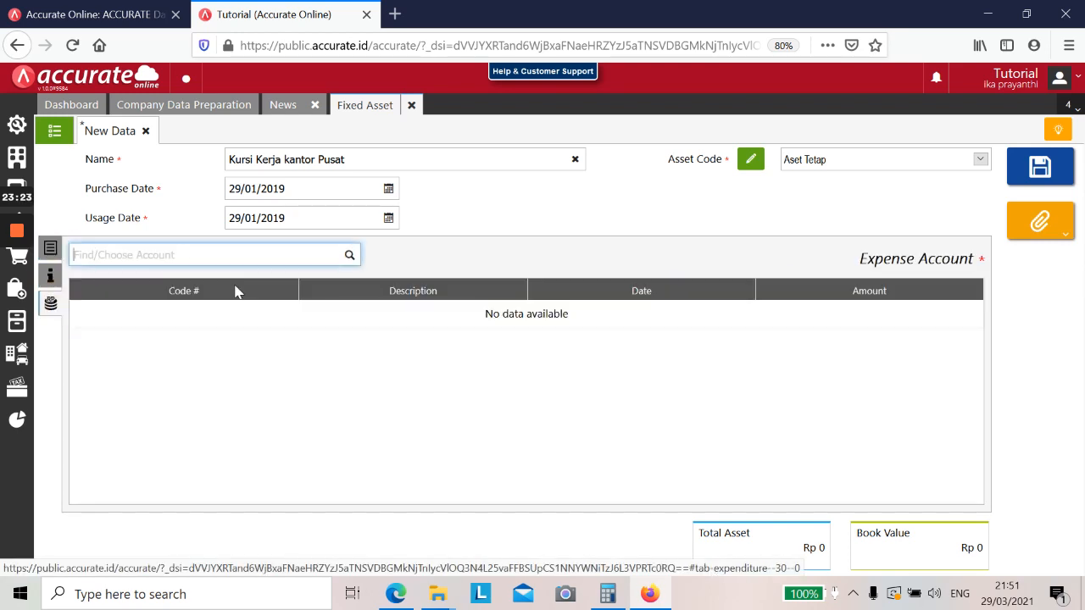
{"action": "type", "text": "transaksi aktiv"}
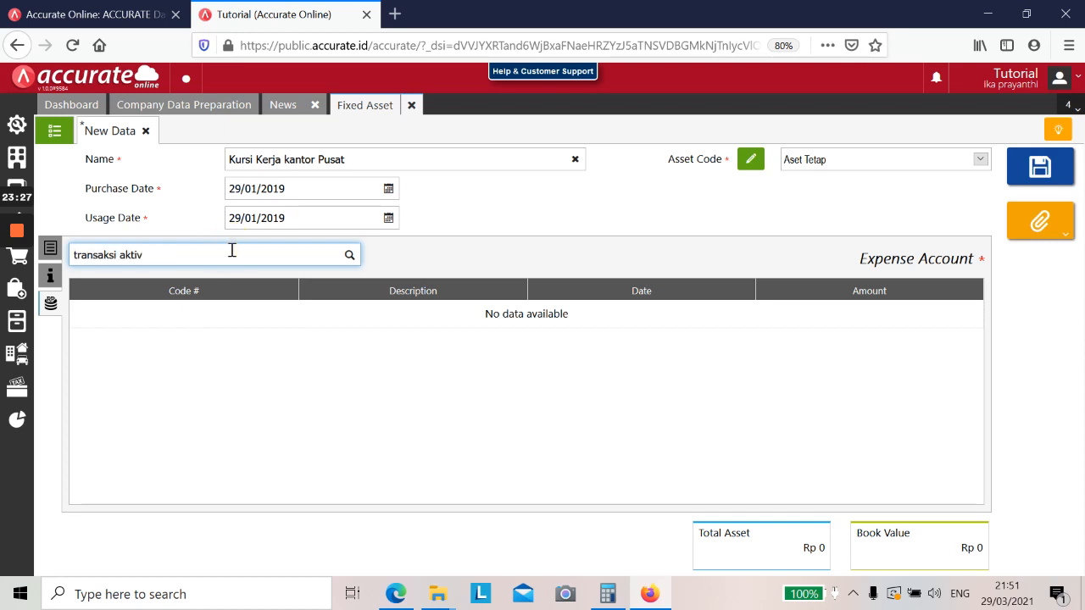
{"action": "type", "text": "a"}
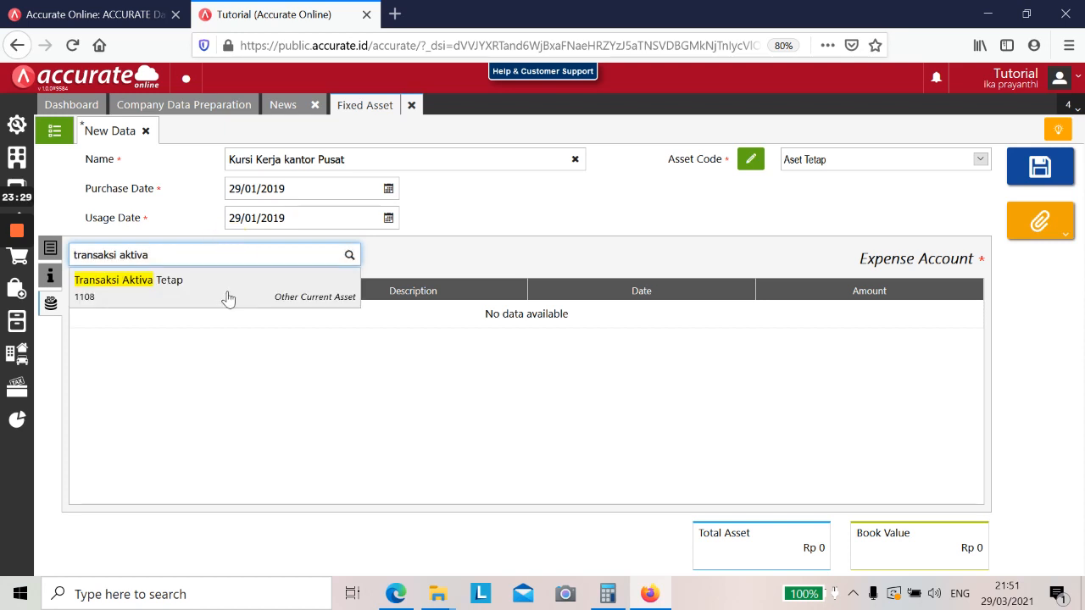
{"action": "left_click", "coordinate": [228, 292]}
{"action": "left_click", "coordinate": [595, 354]}
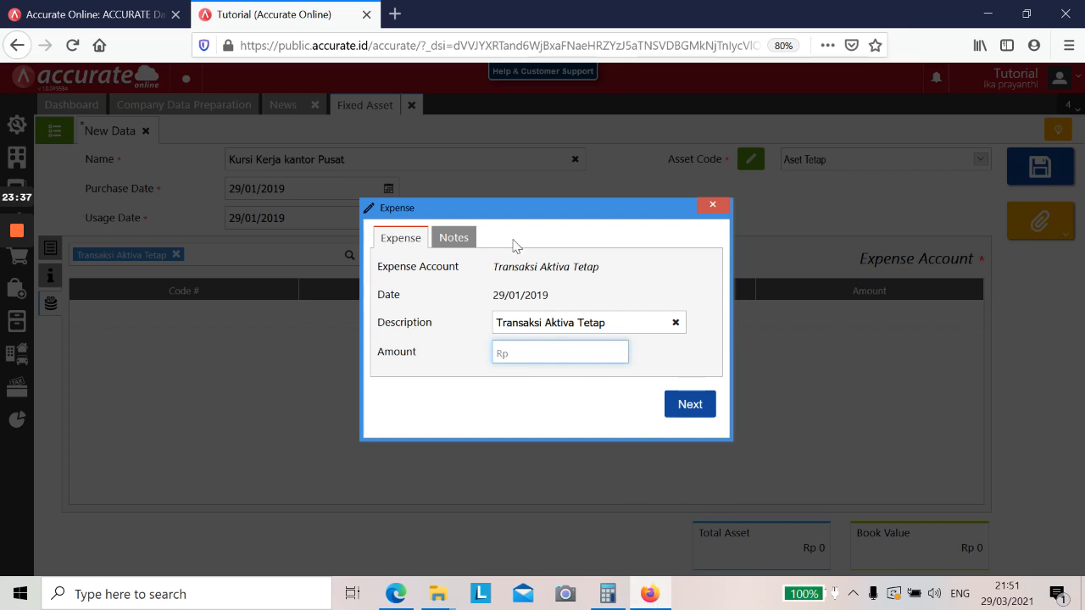
{"action": "left_click", "coordinate": [708, 207]}
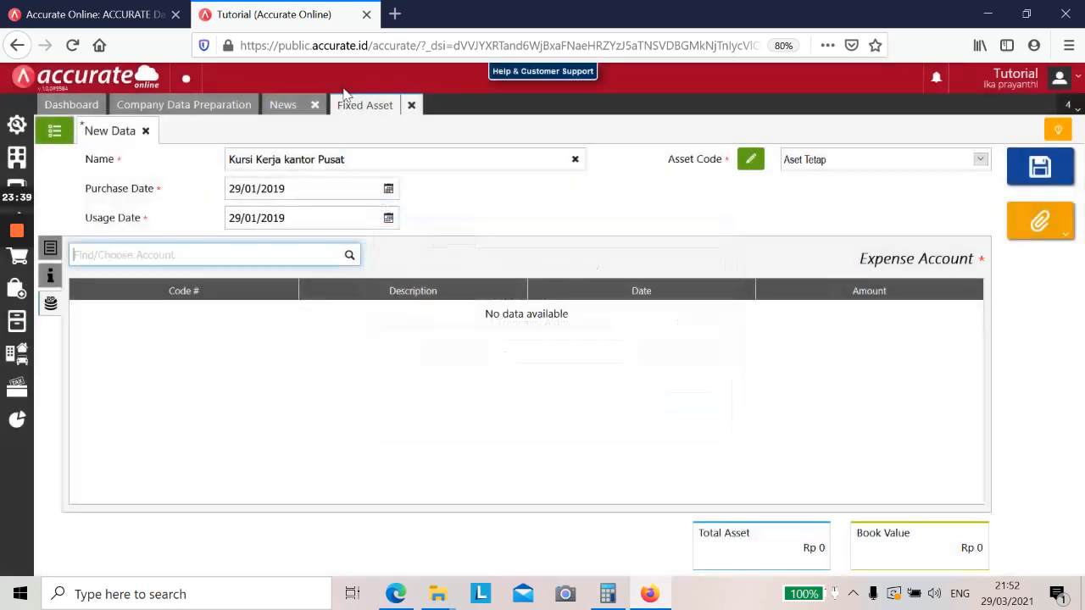
Open a second Accurate Online session in a new browser tab from the Inventory link and dismiss its welcome message.
{"action": "left_click", "coordinate": [1026, 14]}
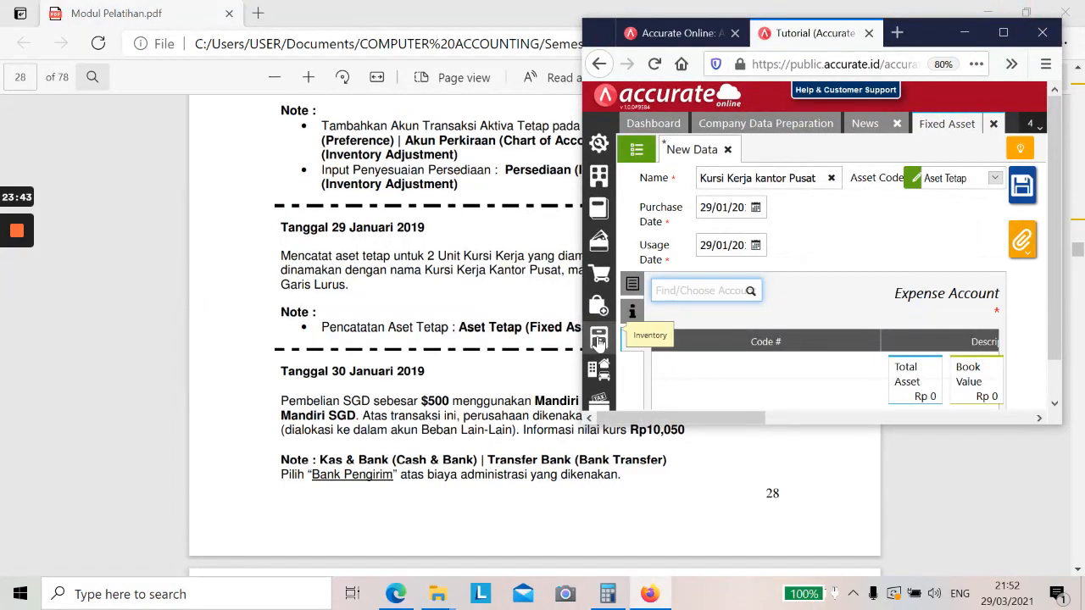
{"action": "right_click", "coordinate": [600, 338]}
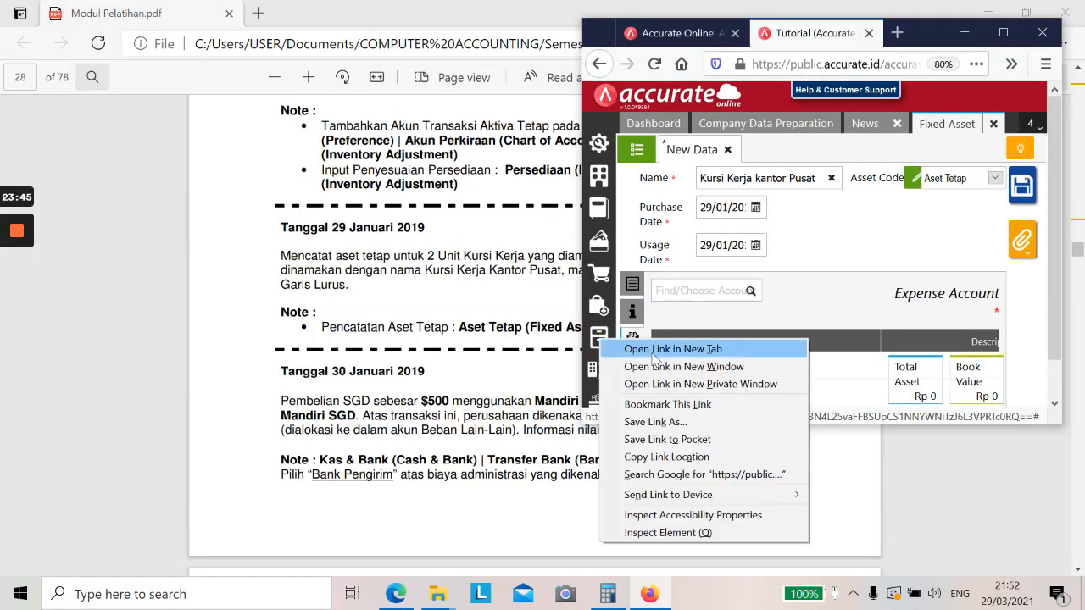
{"action": "left_click", "coordinate": [649, 352]}
{"action": "left_click", "coordinate": [1004, 32]}
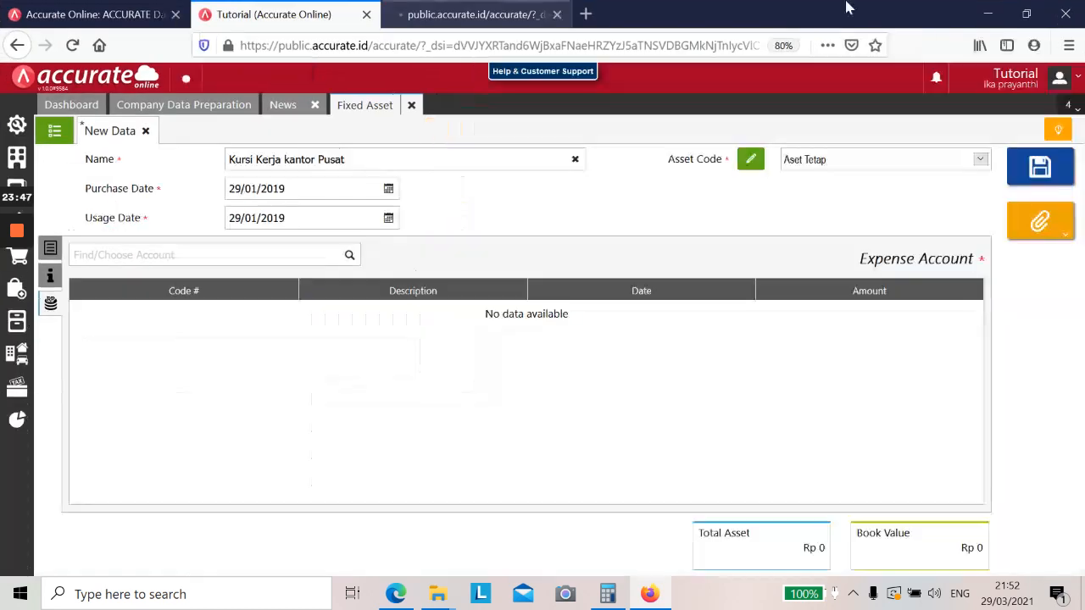
{"action": "left_click", "coordinate": [458, 12]}
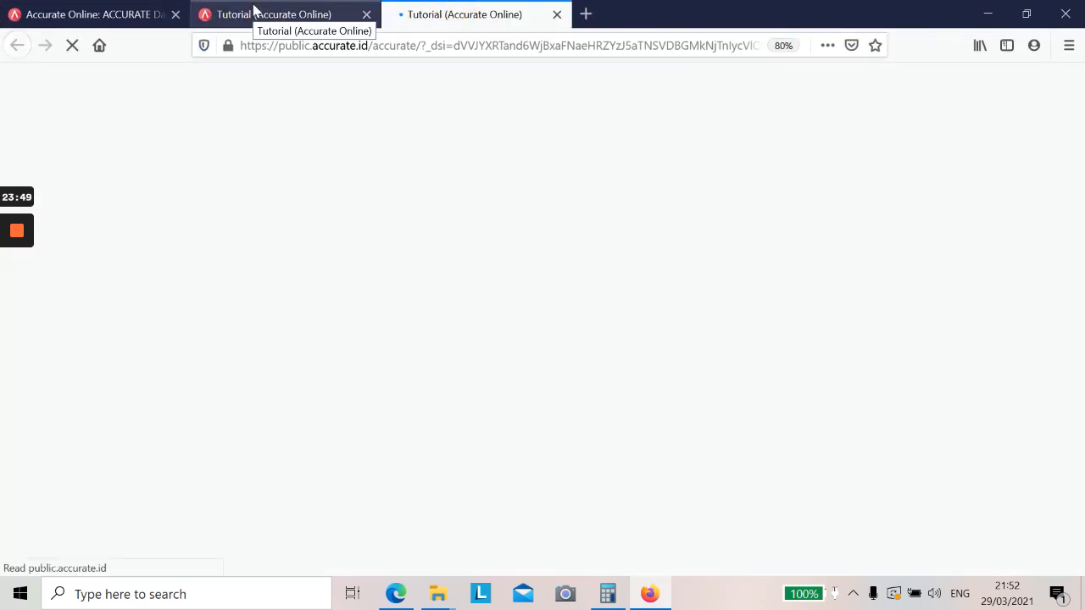
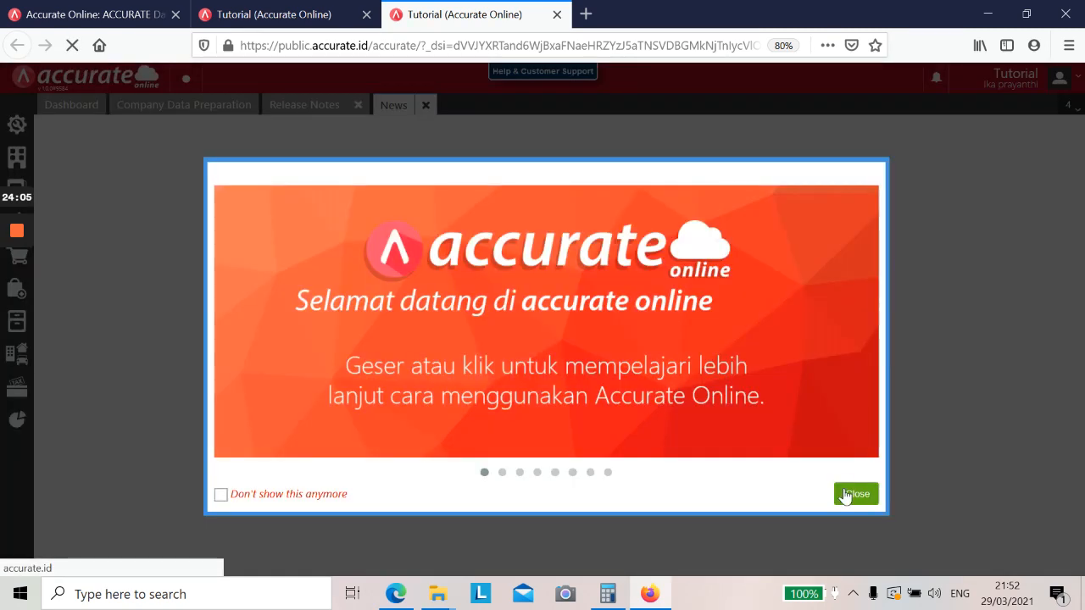
{"action": "left_click", "coordinate": [845, 493]}
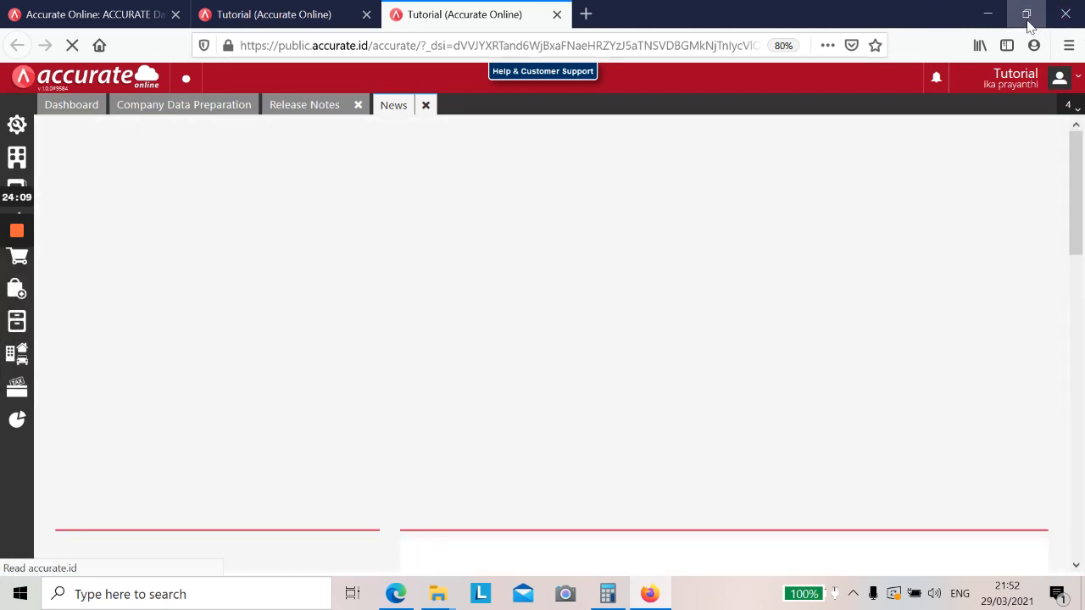
Look up the total of the 28/01/2019 item adjustment "Untuk digunakan sebagai aset tetap di kantor pusat" and close the second Accurate Online session.
{"action": "left_click", "coordinate": [1029, 17]}
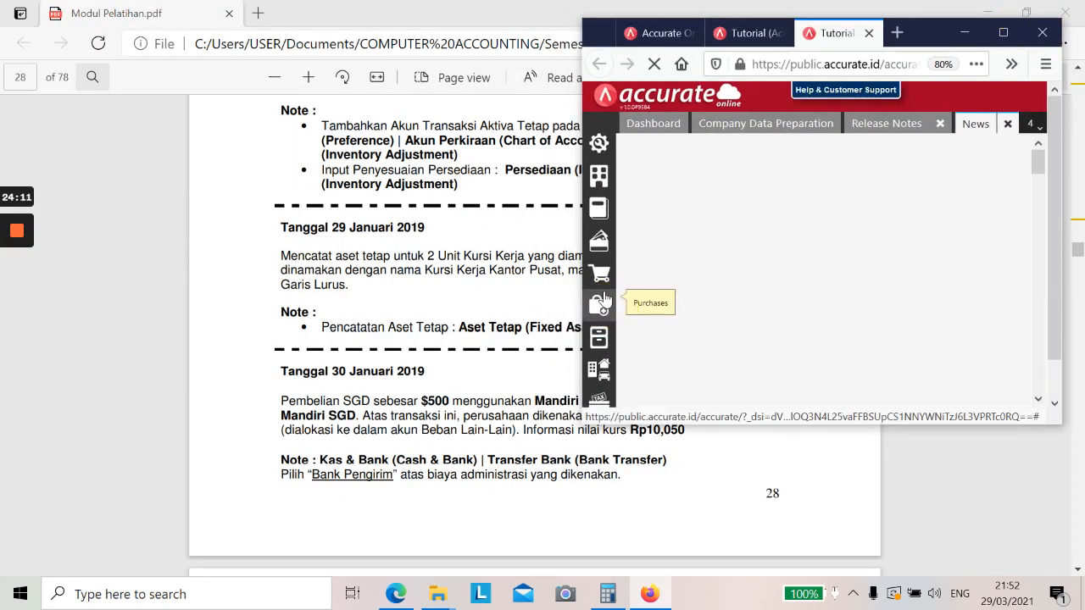
{"action": "left_click", "coordinate": [601, 339]}
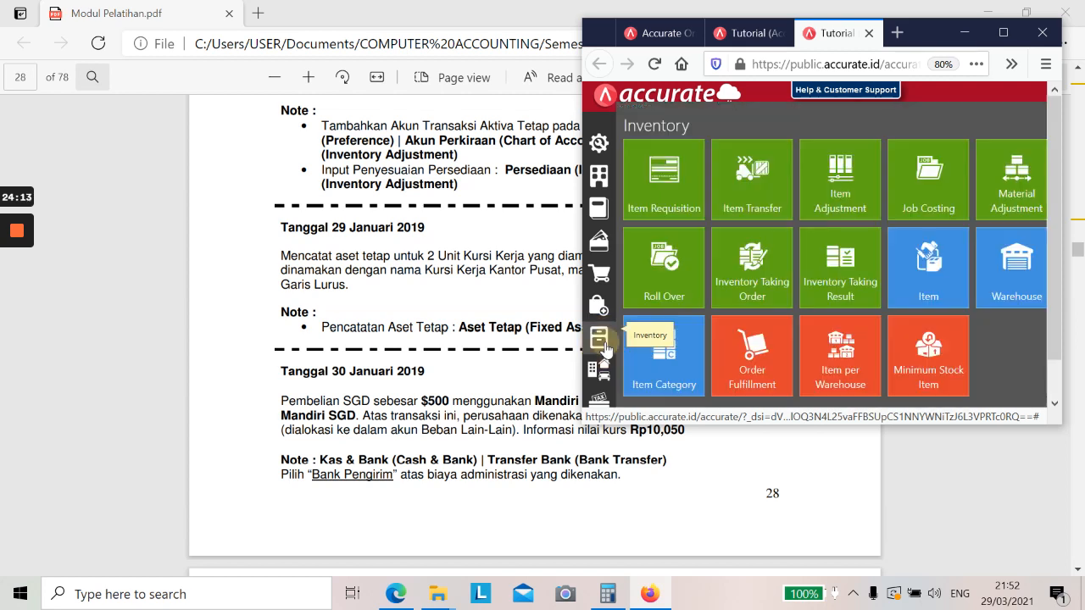
{"action": "left_click", "coordinate": [856, 192]}
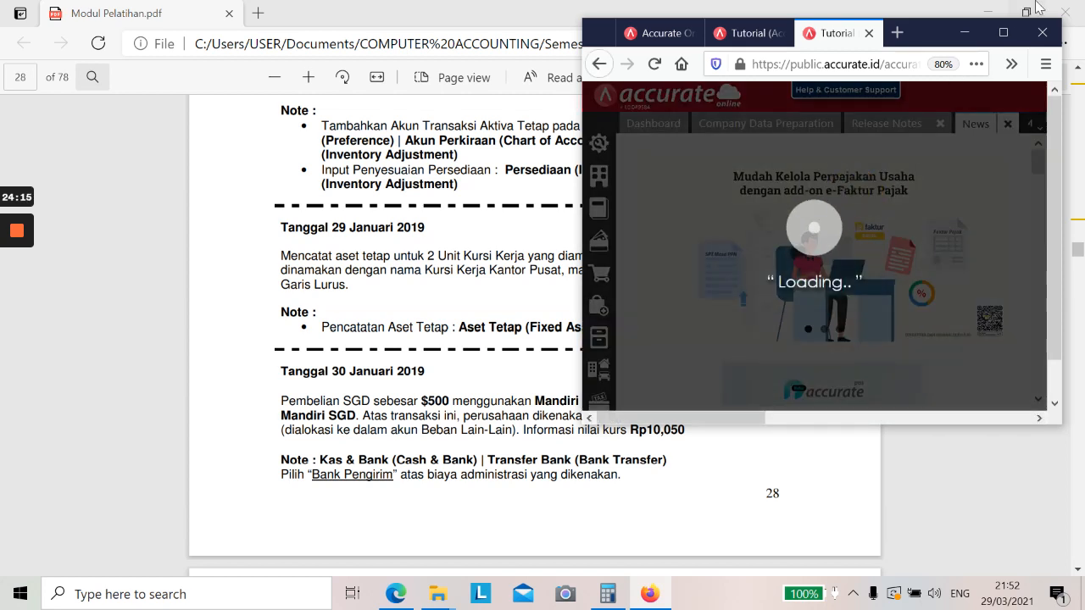
{"action": "left_click", "coordinate": [1003, 32]}
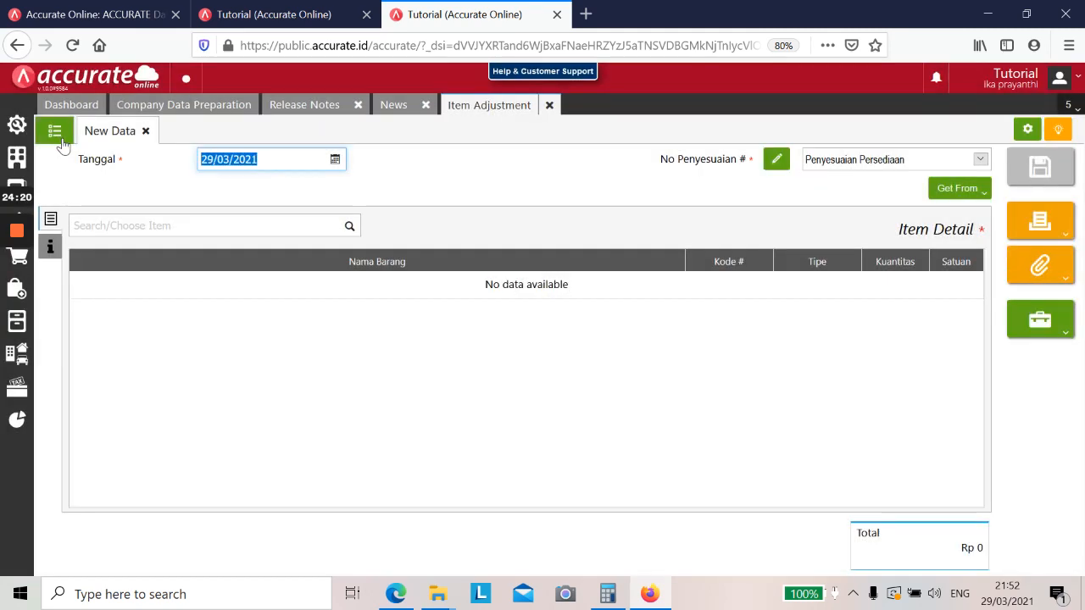
{"action": "left_click", "coordinate": [56, 133]}
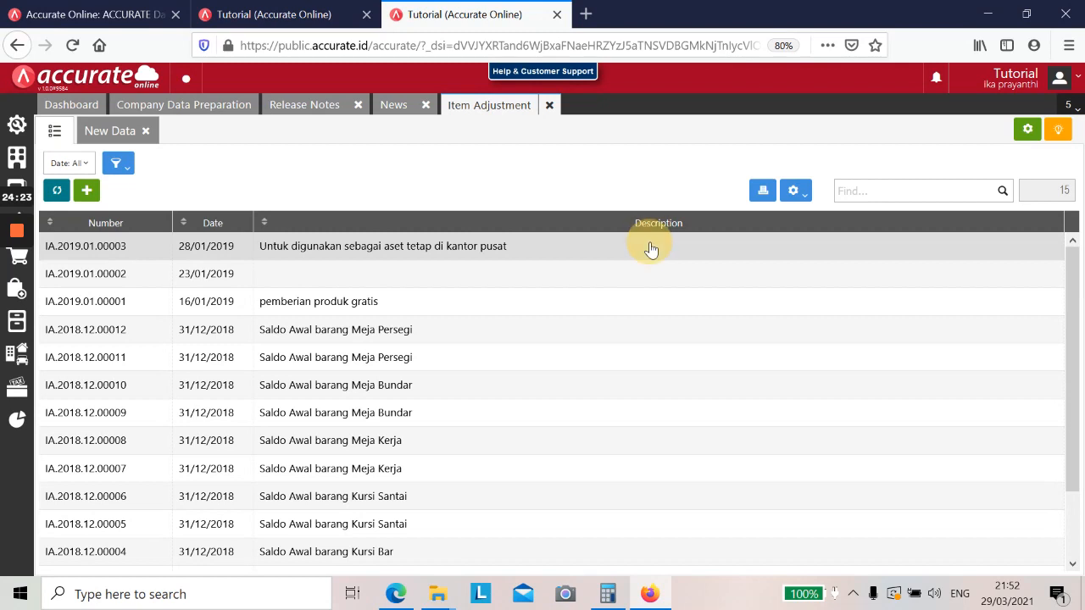
{"action": "left_click", "coordinate": [649, 245]}
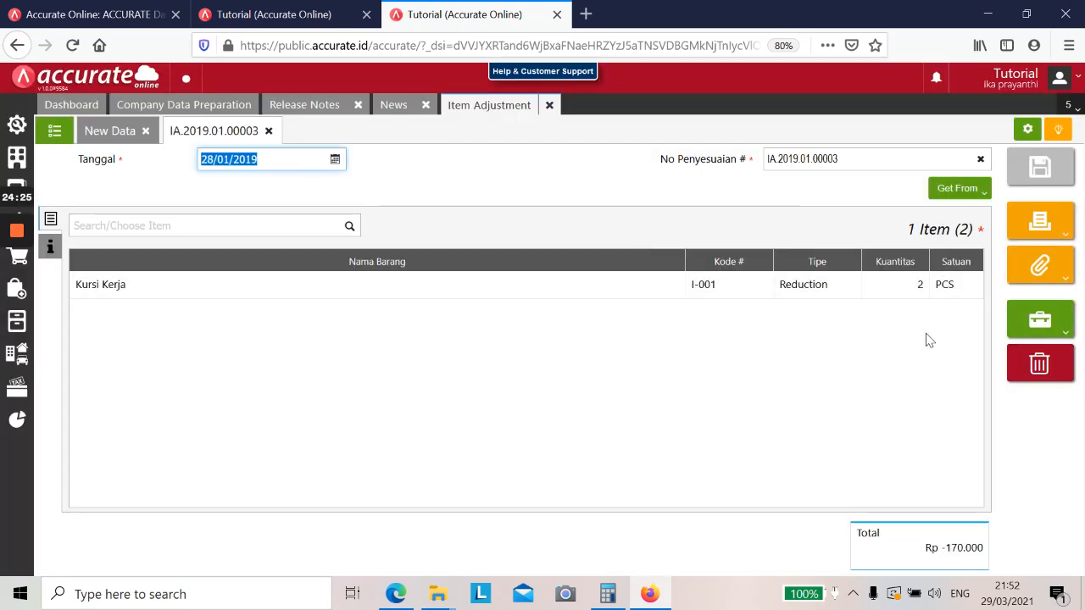
{"action": "left_click", "coordinate": [557, 14]}
Add Transaksi Aktiva Tetap as the asset's expense account with an amount of Rp 170.000.
{"action": "left_click", "coordinate": [223, 255]}
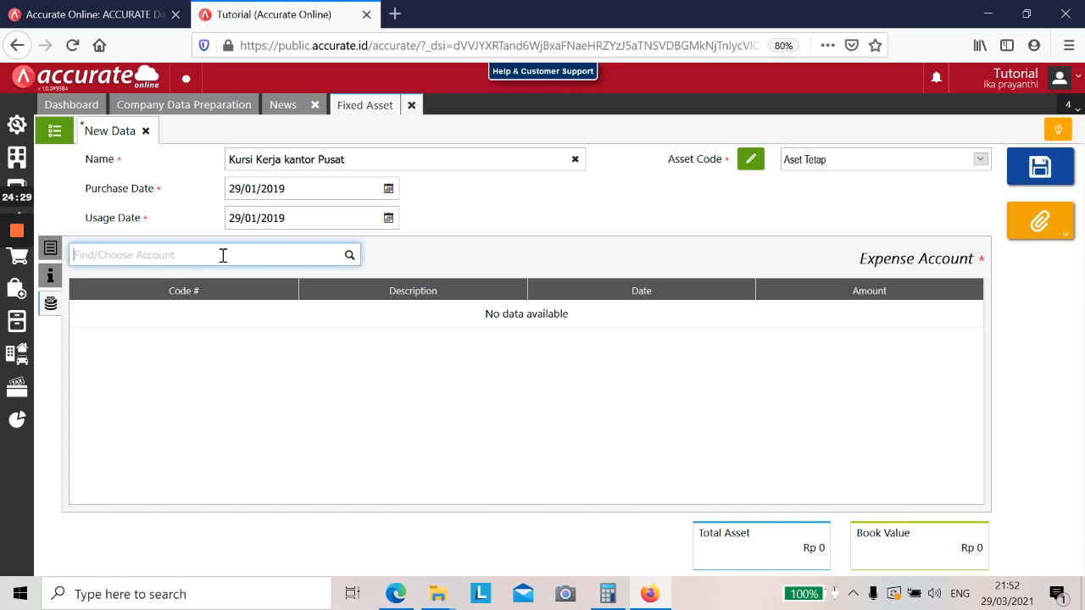
{"action": "type", "text": "transaksi"}
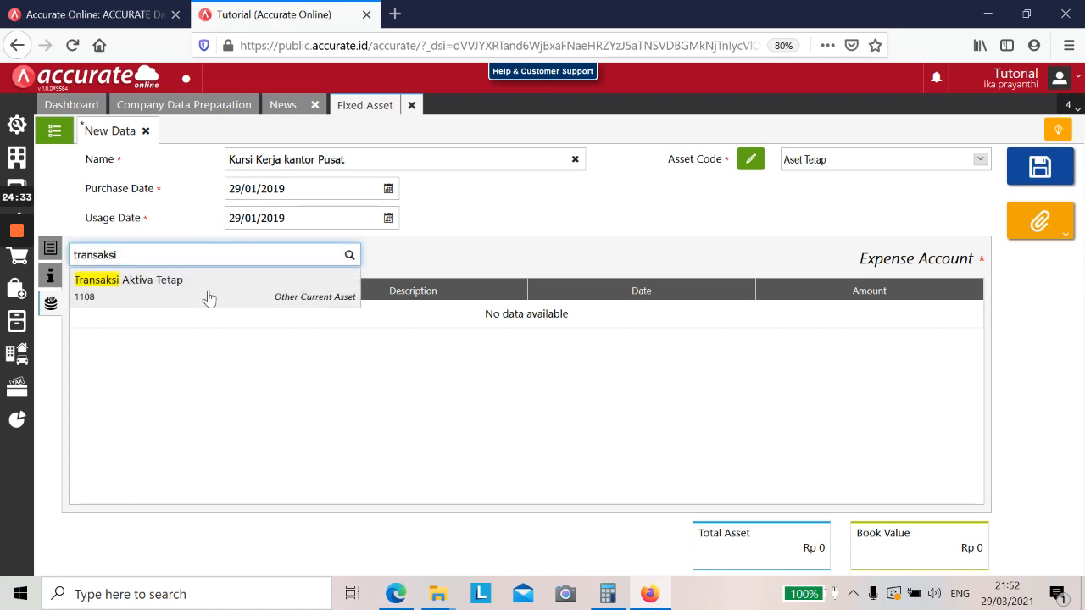
{"action": "left_click", "coordinate": [208, 297]}
{"action": "left_click", "coordinate": [584, 349]}
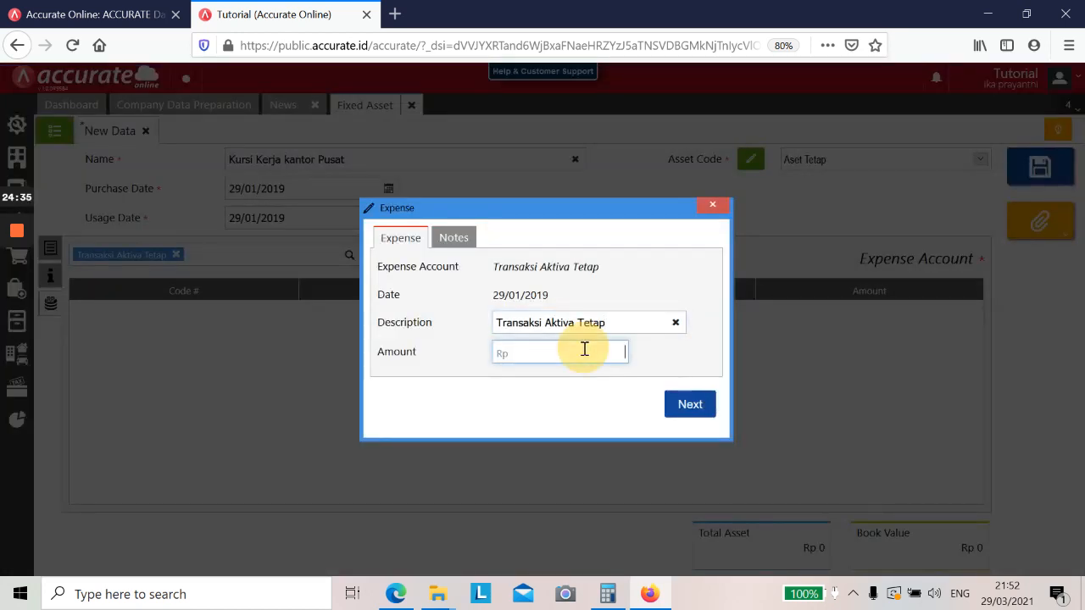
{"action": "type", "text": "17.000"}
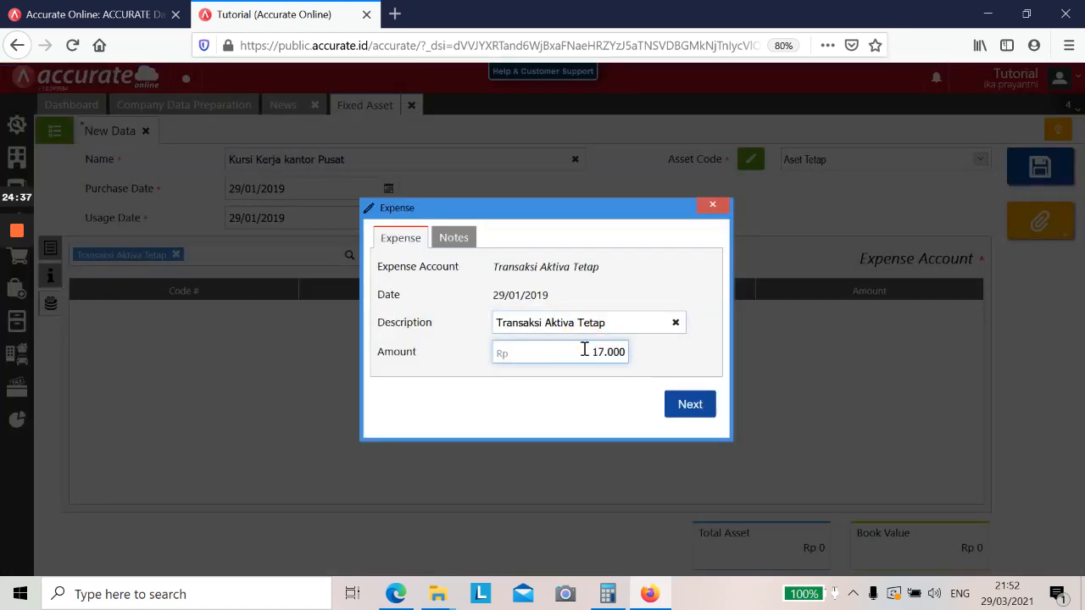
{"action": "left_click", "coordinate": [683, 405]}
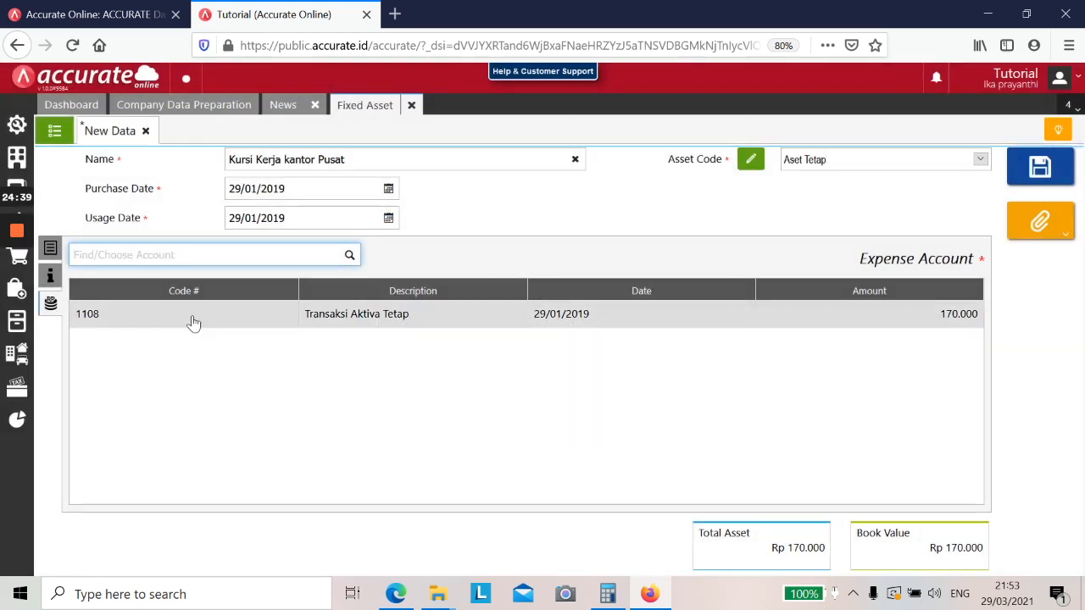
Review the asset's additional and general information and save the fixed asset Kursi Kerja kantor Pusat.
{"action": "left_click", "coordinate": [50, 273]}
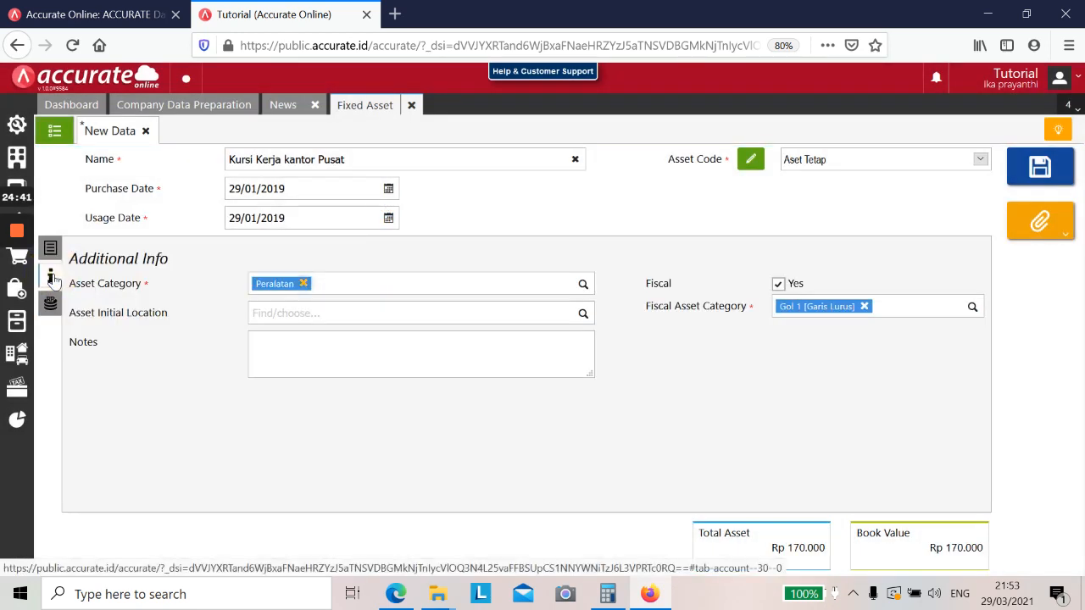
{"action": "left_click", "coordinate": [50, 249]}
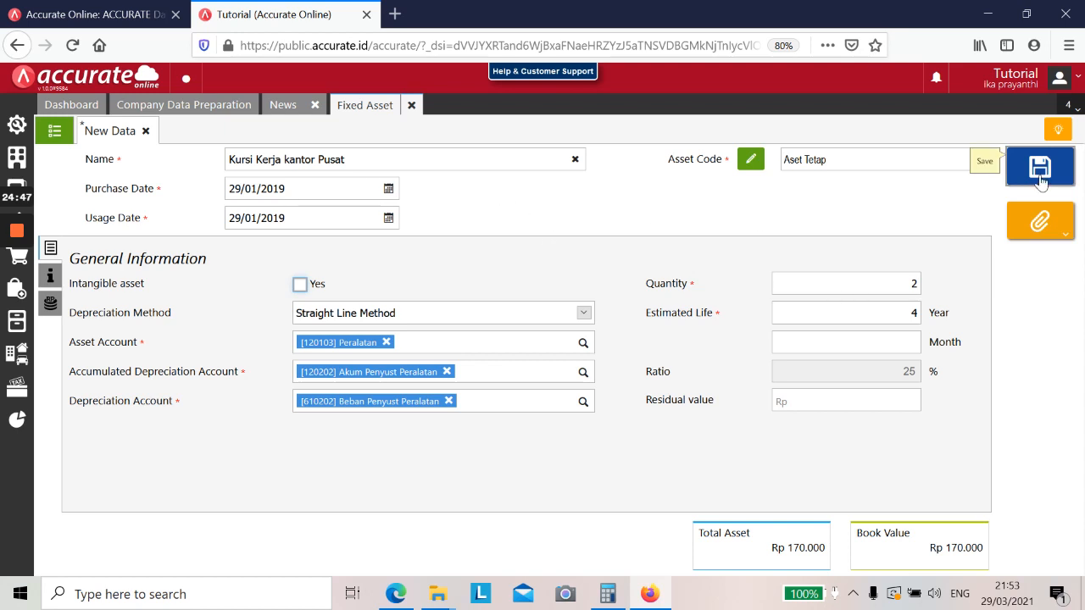
{"action": "left_click", "coordinate": [1040, 172]}
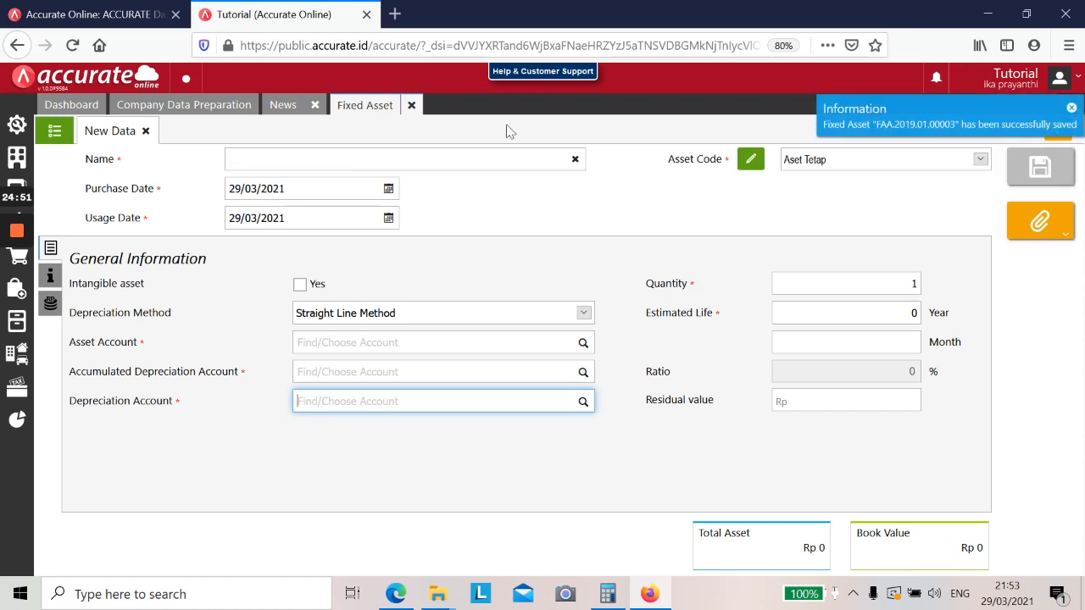
Read the 30 Januari 2019 transaction in the training module PDF and open a new Bank Transfer form in Accurate Online.
{"action": "key", "text": "alt+Tab"}
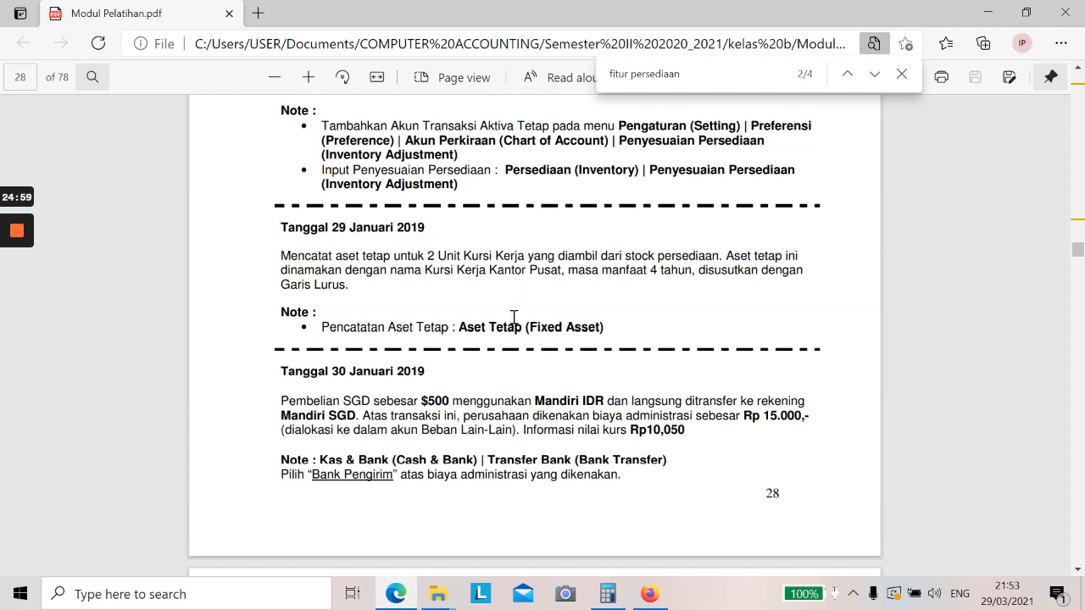
{"action": "scroll", "coordinate": [513, 316], "scroll_direction": "down", "scroll_amount": 3}
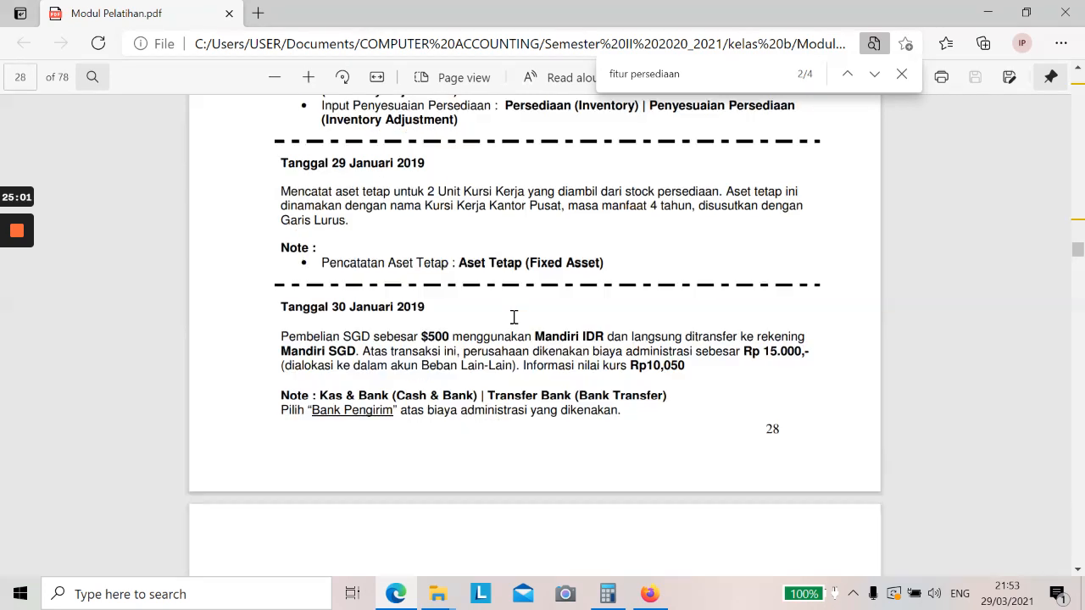
{"action": "scroll", "coordinate": [513, 316], "scroll_direction": "down", "scroll_amount": 2}
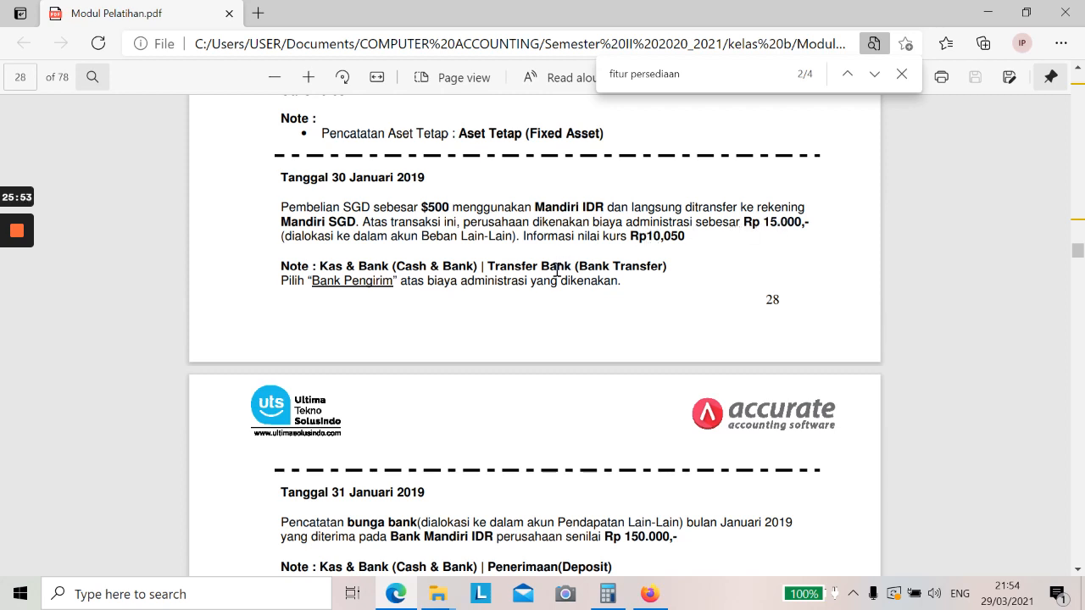
{"action": "key", "text": "alt+Tab"}
{"action": "left_click", "coordinate": [1025, 12]}
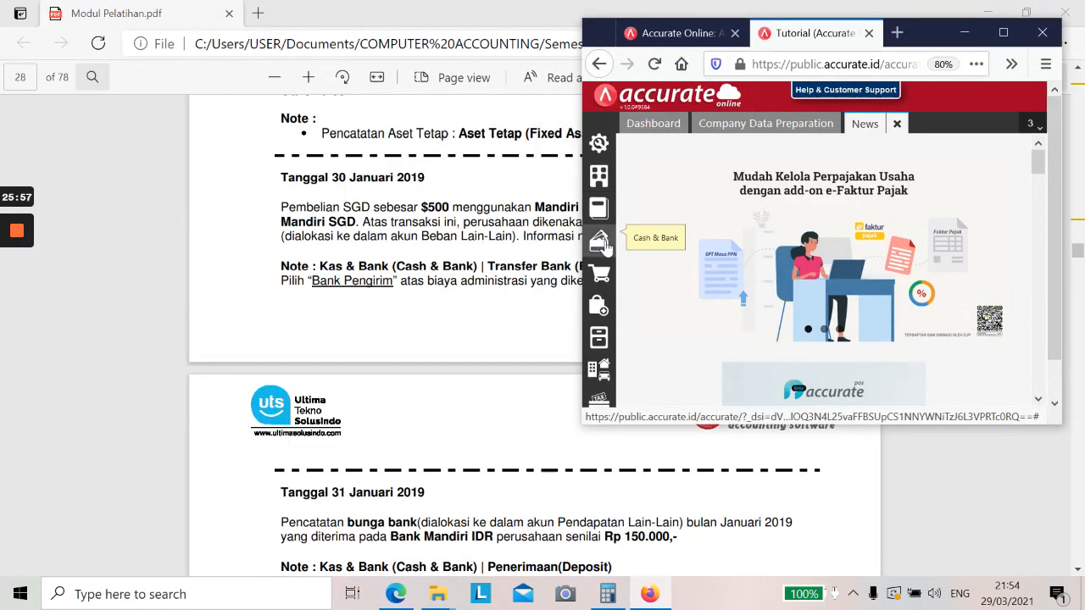
{"action": "left_click", "coordinate": [599, 242]}
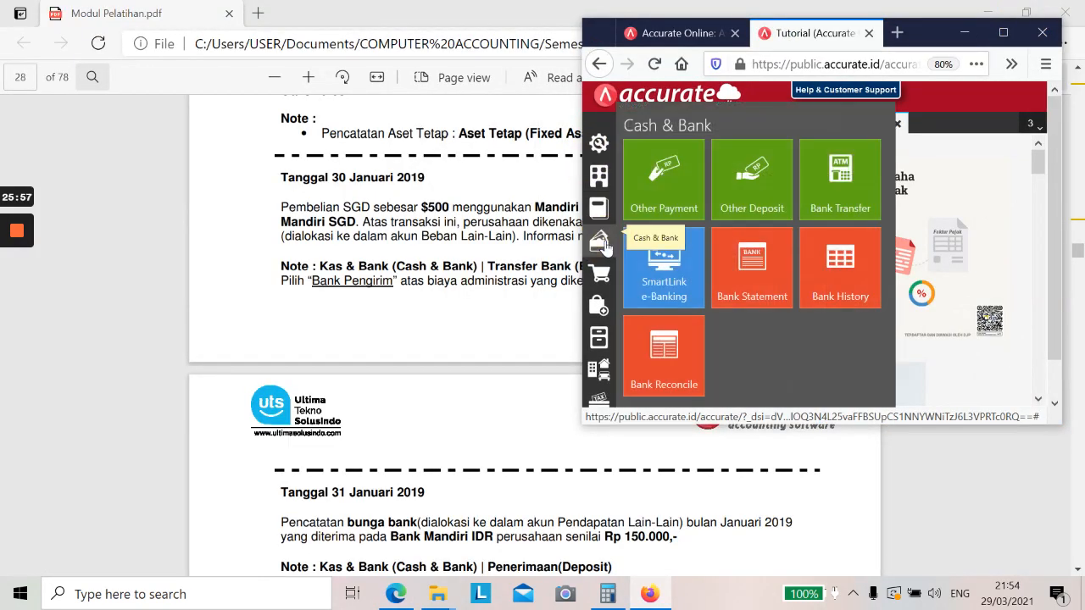
{"action": "left_click", "coordinate": [854, 199]}
{"action": "left_click", "coordinate": [1003, 33]}
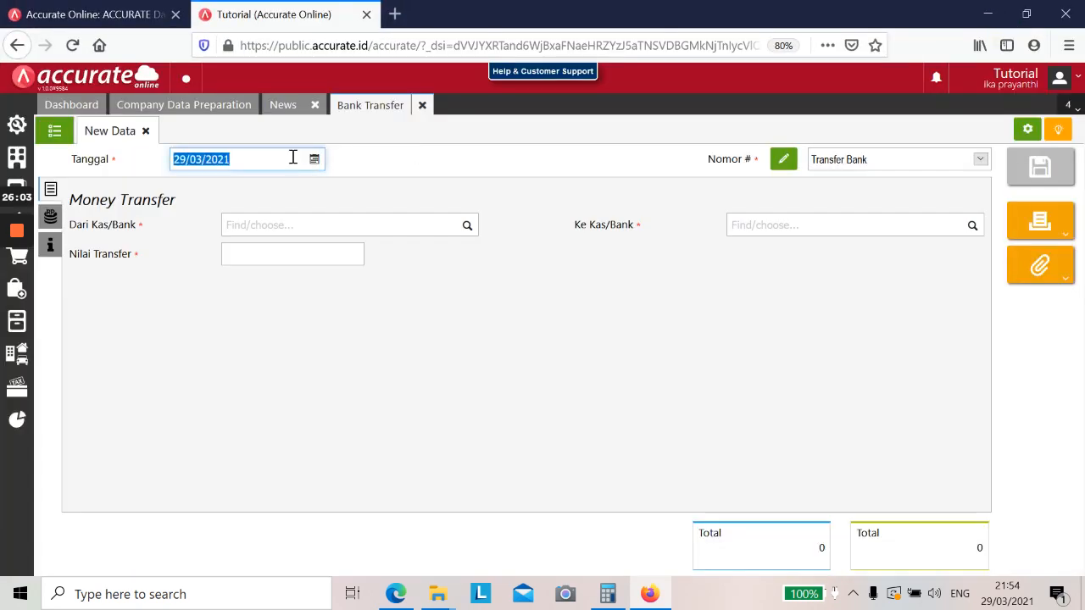
Set the bank transfer's date to 30/01/2019, checking it against the training module PDF.
{"action": "key", "text": "alt+Tab"}
{"action": "key", "text": "alt+Tab"}
{"action": "type", "text": "30/"}
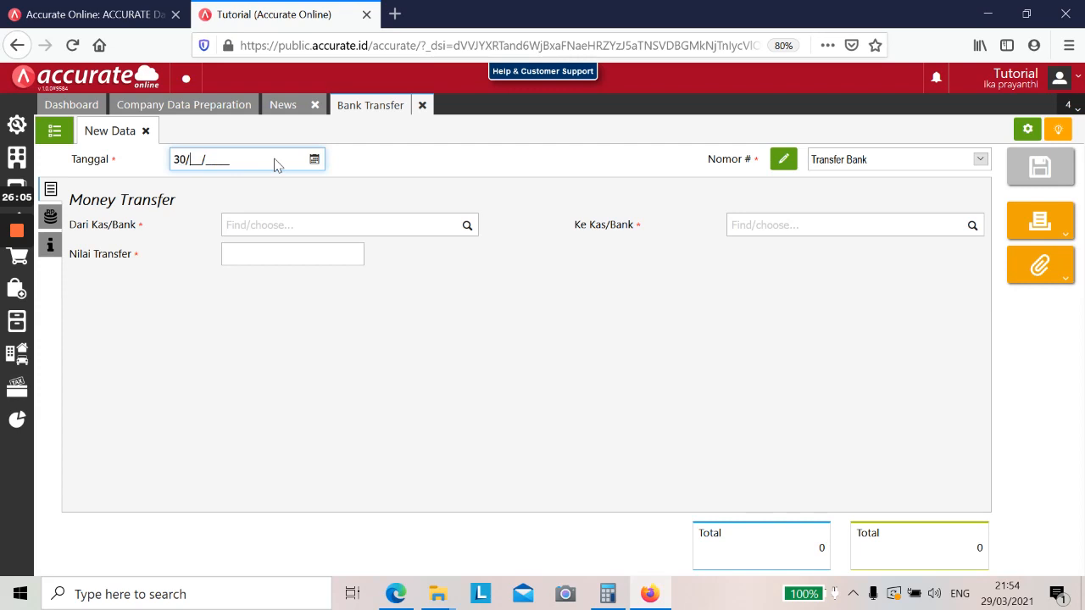
{"action": "type", "text": "01/2019"}
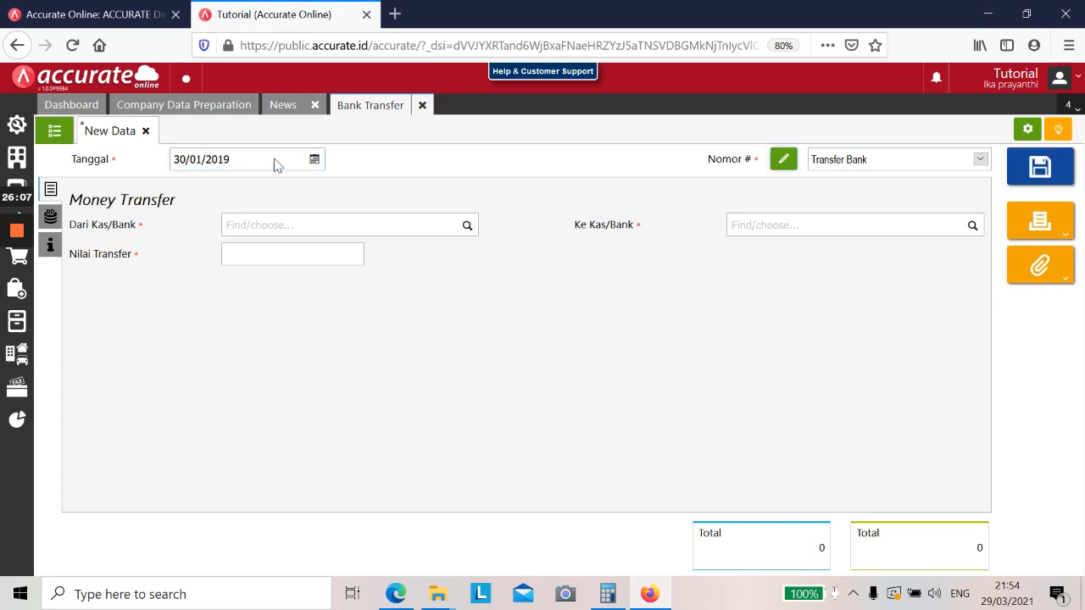
Choose Bank Mandiri IDR as the source and Bank Mandiri SGD as the destination of the transfer, checking the module PDF.
{"action": "left_click", "coordinate": [300, 224]}
{"action": "key", "text": "alt+Tab"}
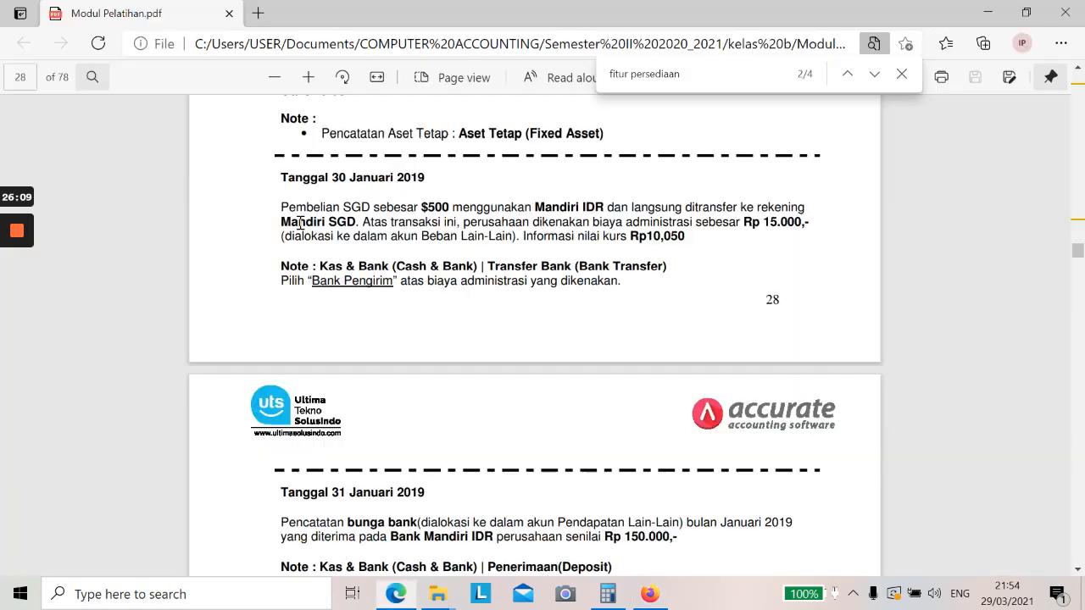
{"action": "key", "text": "alt+Tab"}
{"action": "type", "text": "man"}
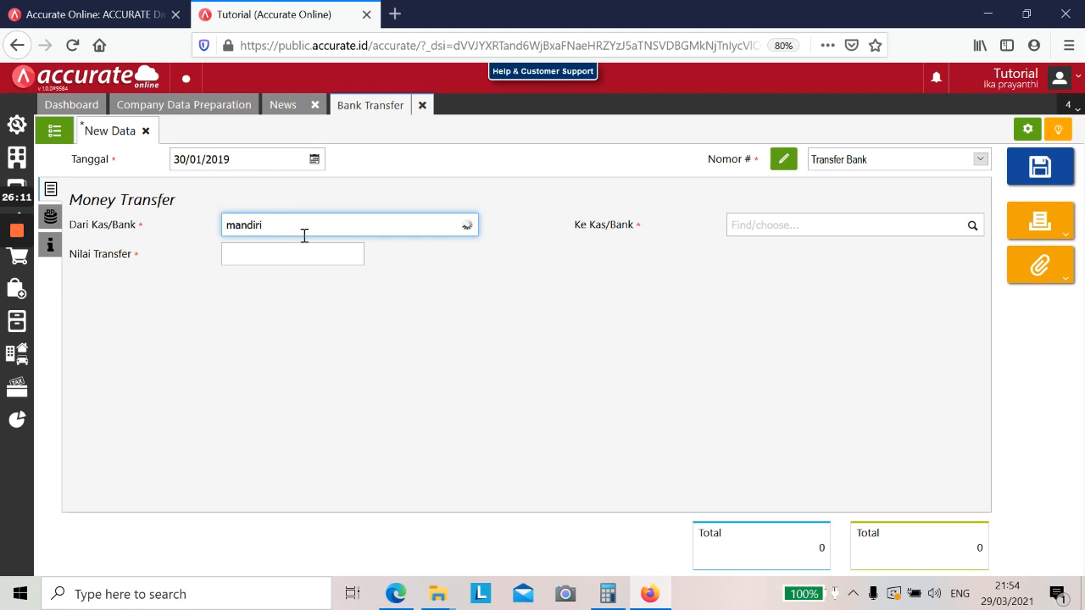
{"action": "left_click", "coordinate": [303, 250]}
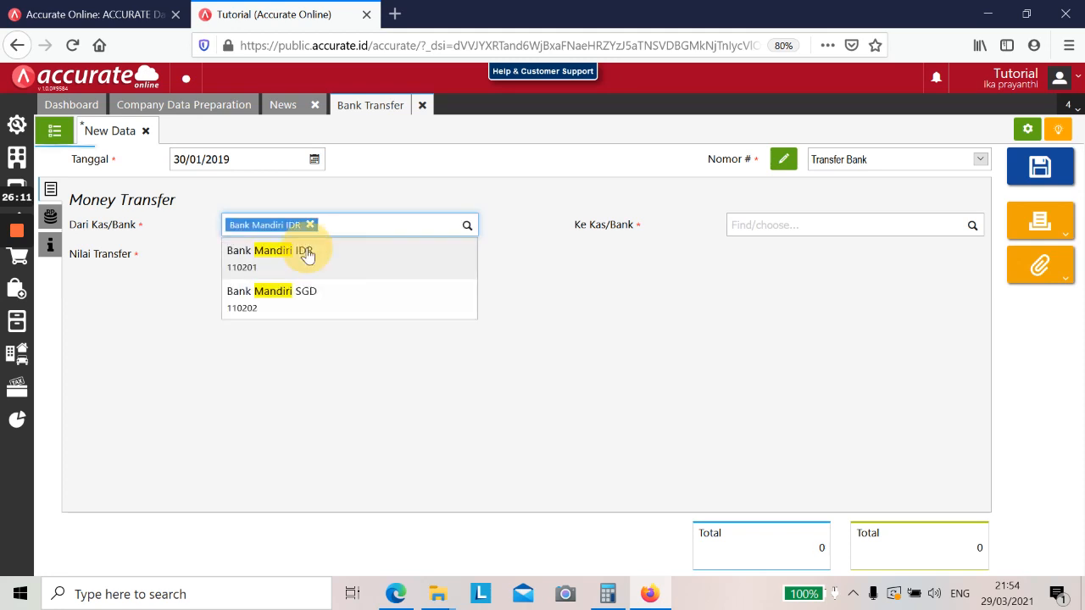
{"action": "left_click", "coordinate": [792, 228]}
{"action": "type", "text": "mandiri"}
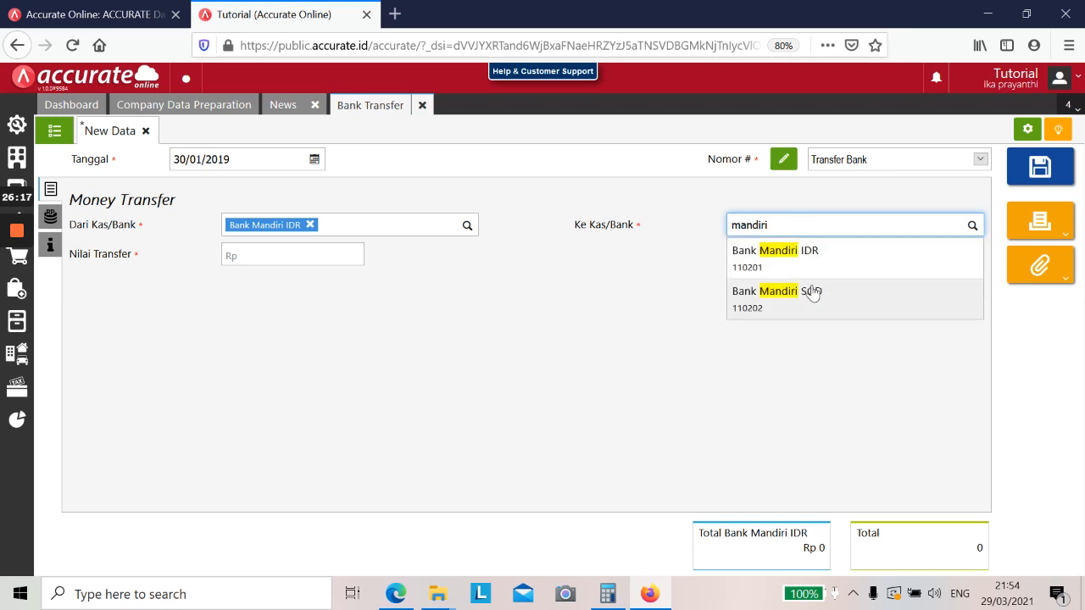
{"action": "left_click", "coordinate": [809, 292]}
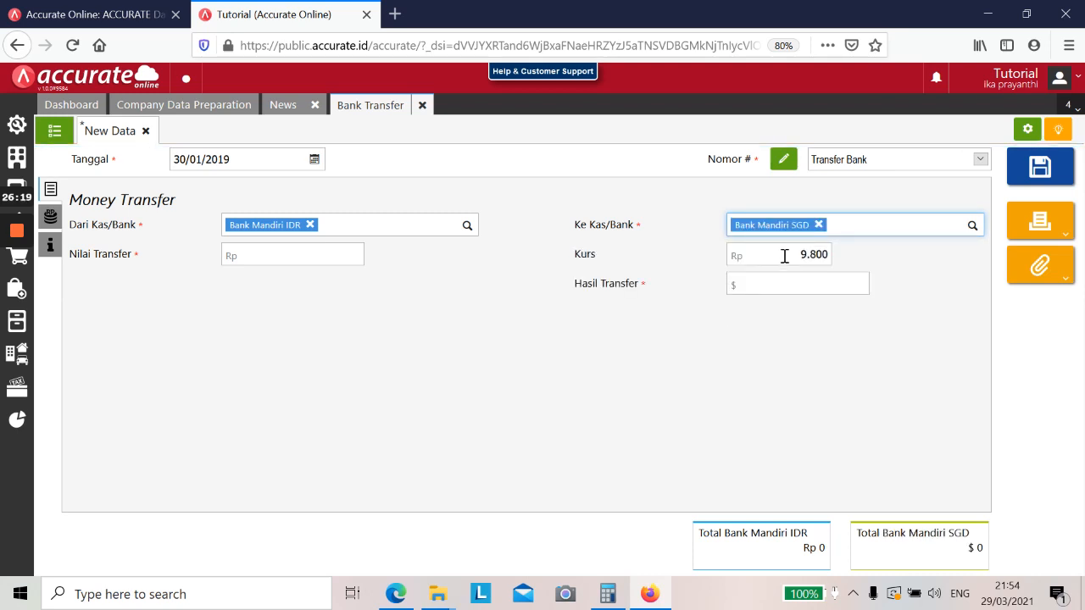
Set the exchange rate to Rp 10.050, checking the module PDF, and the transfer result to $500.
{"action": "left_click", "coordinate": [781, 254]}
{"action": "key", "text": "alt+Tab"}
{"action": "key", "text": "alt+Tab"}
{"action": "type", "text": "10.050"}
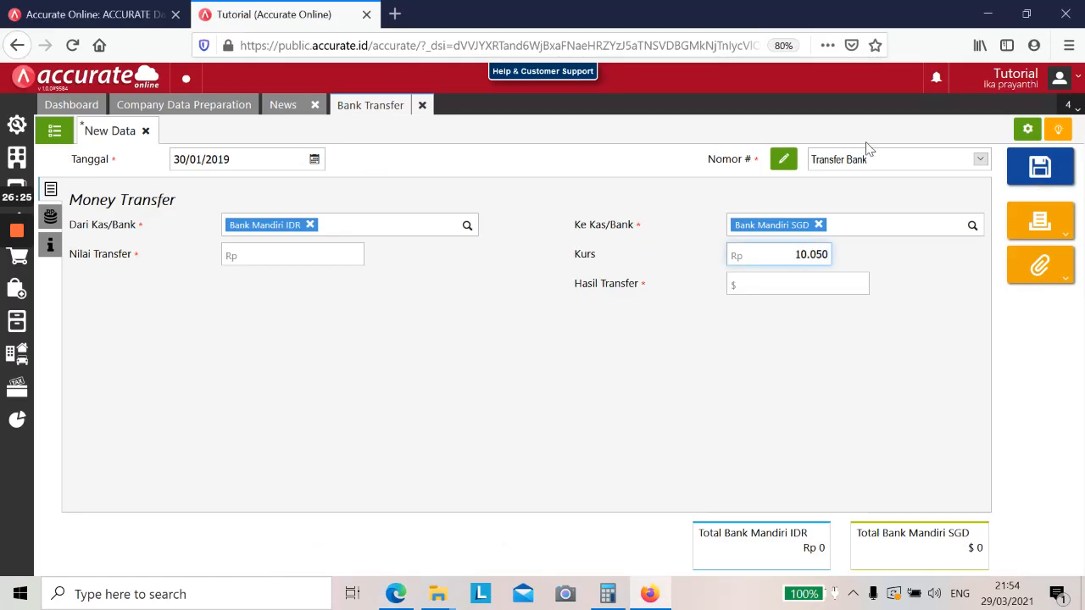
{"action": "left_click", "coordinate": [825, 281]}
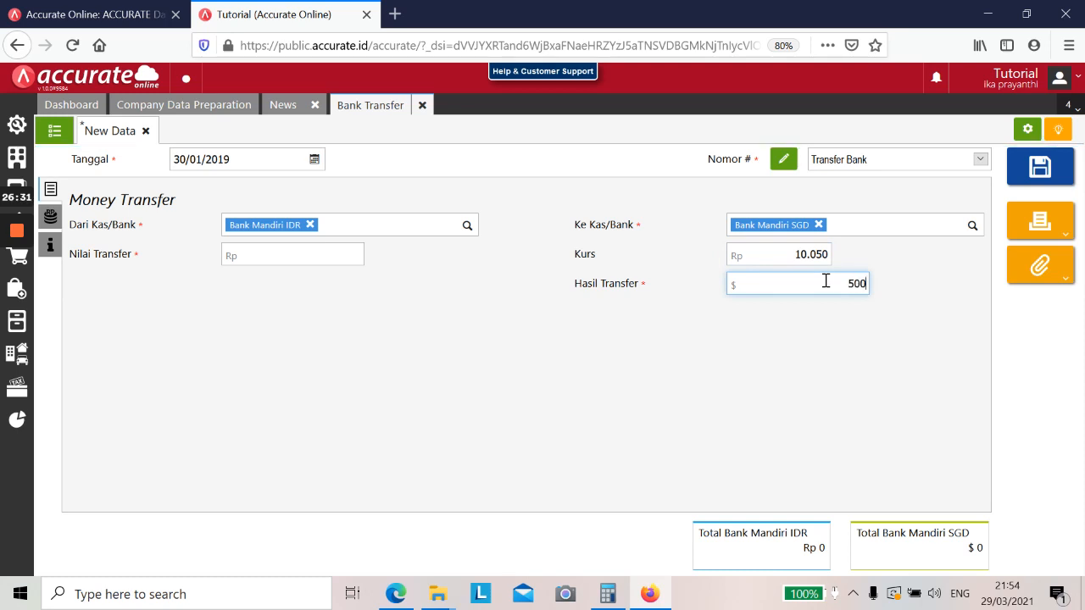
{"action": "type", "text": "500"}
{"action": "key", "text": "Tab"}
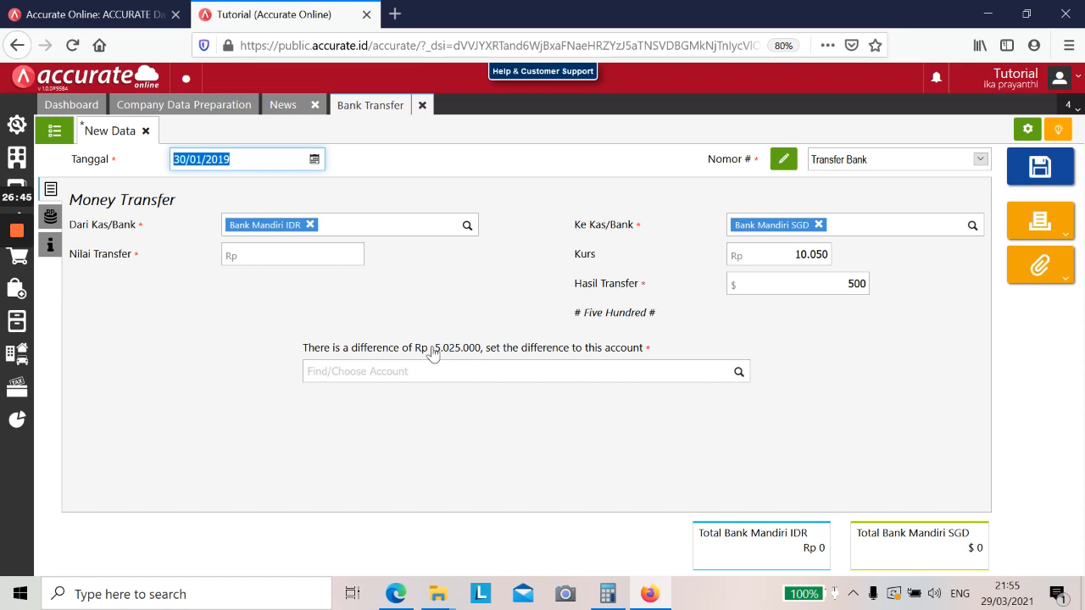
Leave the difference account unassigned and set the transfer value from Bank Mandiri IDR to Rp 5.025.000.
{"action": "left_click", "coordinate": [739, 376]}
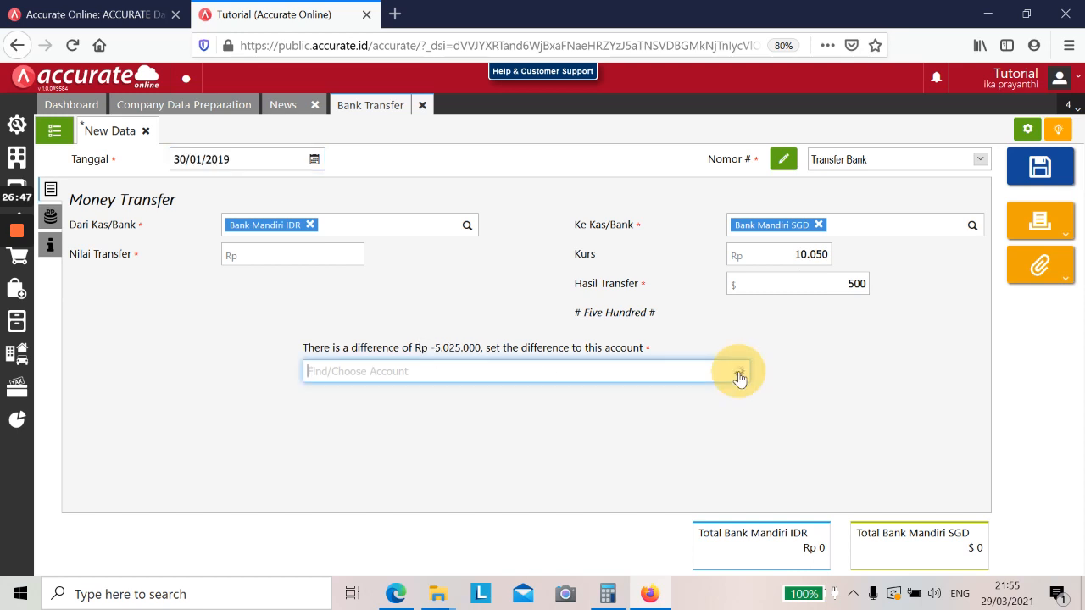
{"action": "left_click", "coordinate": [842, 373]}
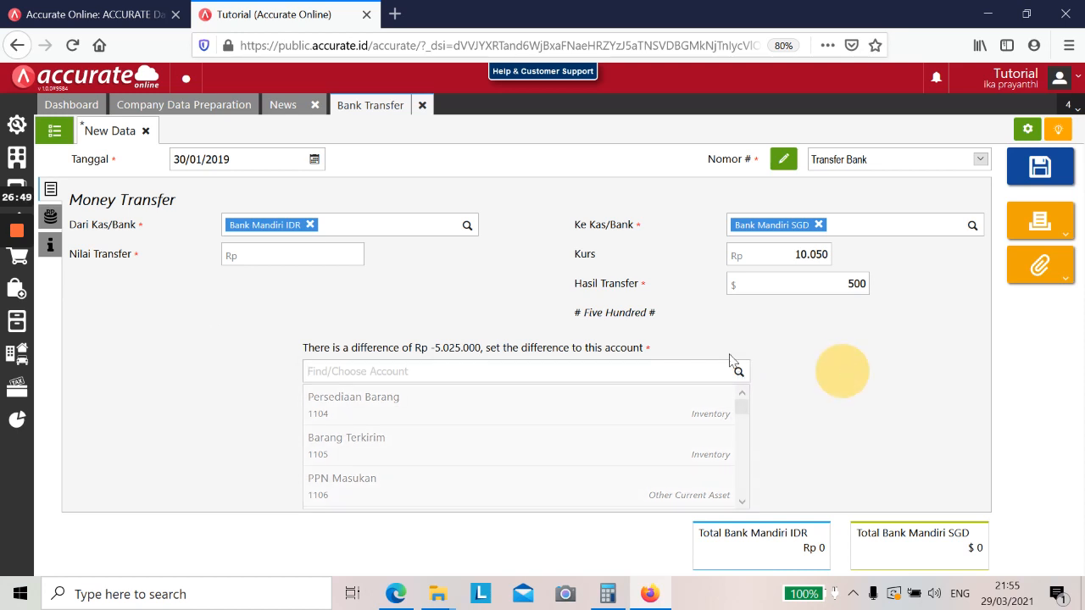
{"action": "left_click", "coordinate": [281, 251]}
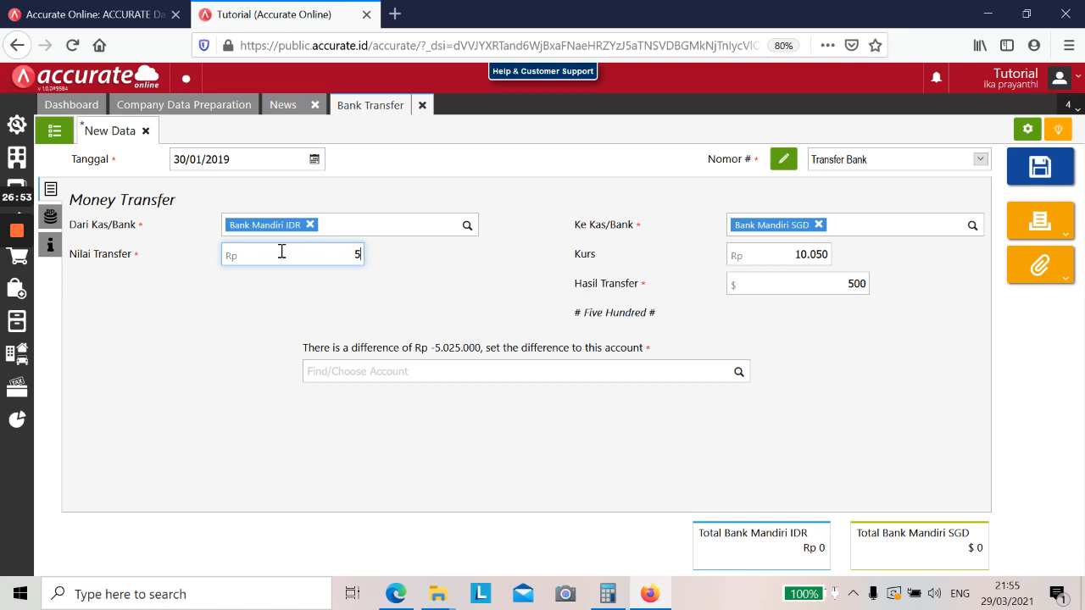
{"action": "type", "text": "5.025.000"}
{"action": "key", "text": "Tab"}
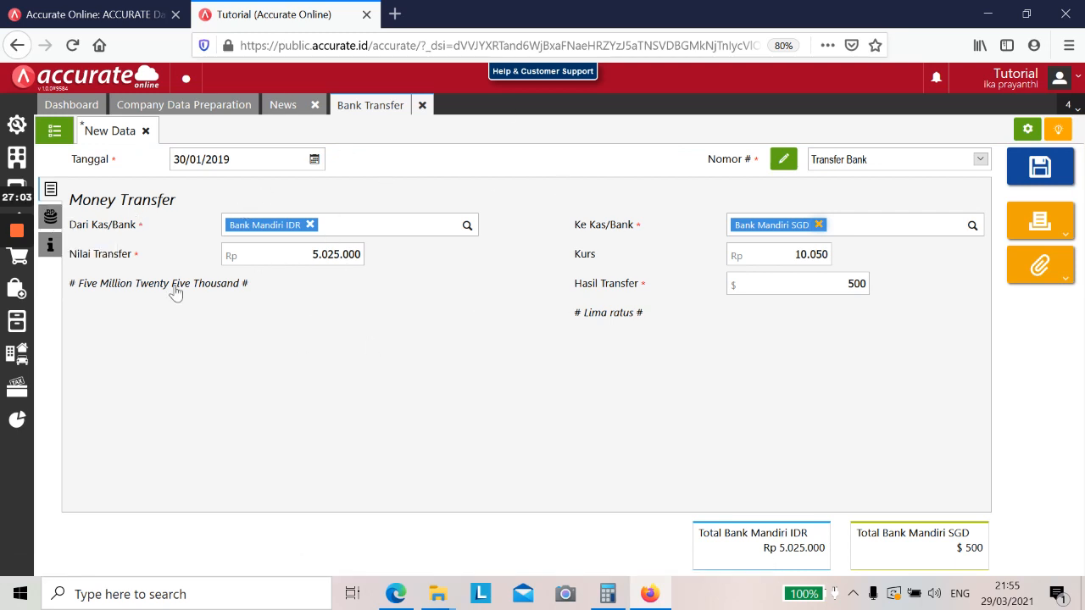
Add a transfer fee to the bank transfer under the Beban Lain-lain account, checking the module PDF.
{"action": "left_click", "coordinate": [50, 216]}
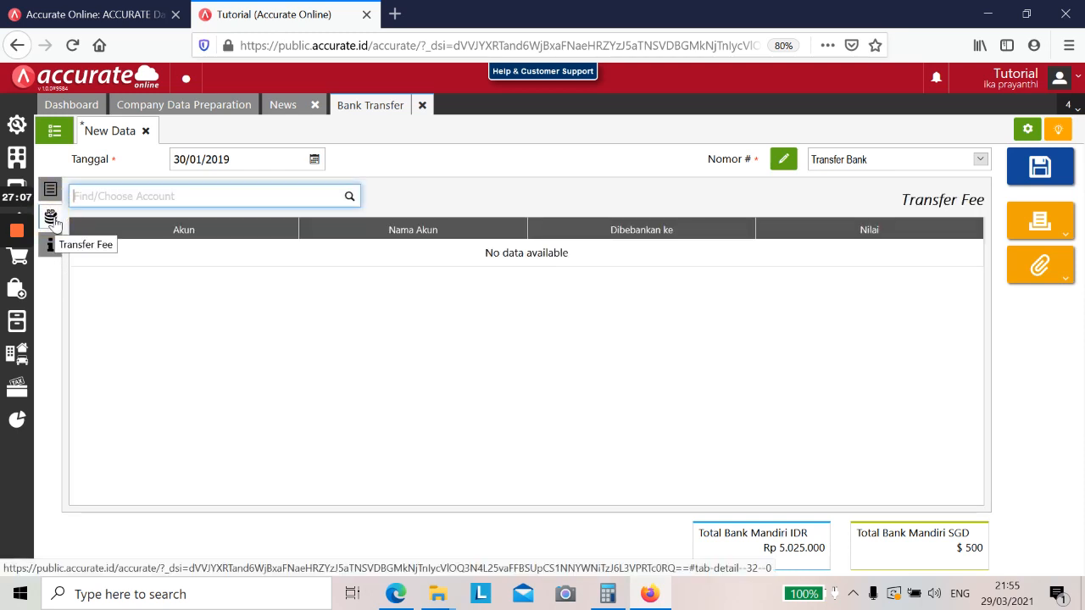
{"action": "left_click", "coordinate": [122, 197]}
{"action": "key", "text": "alt+Tab"}
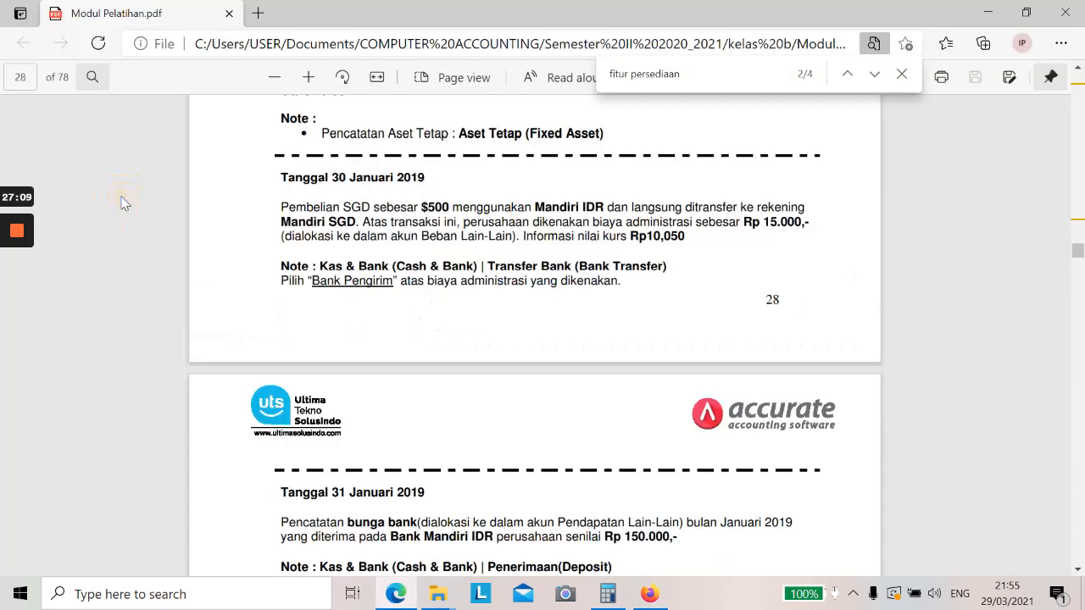
{"action": "key", "text": "alt+Tab"}
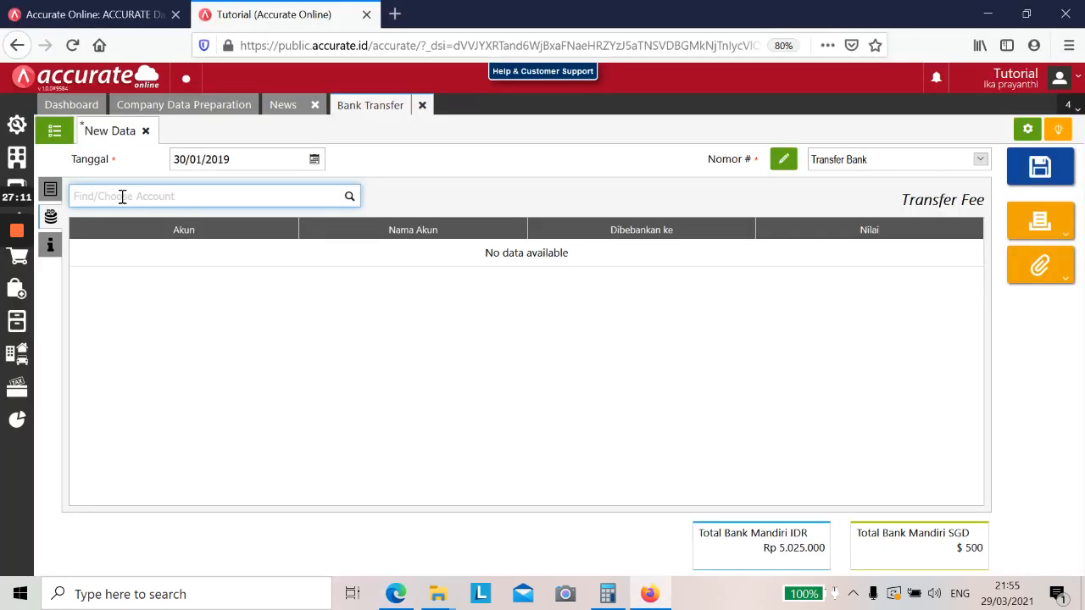
{"action": "type", "text": "beban lain"}
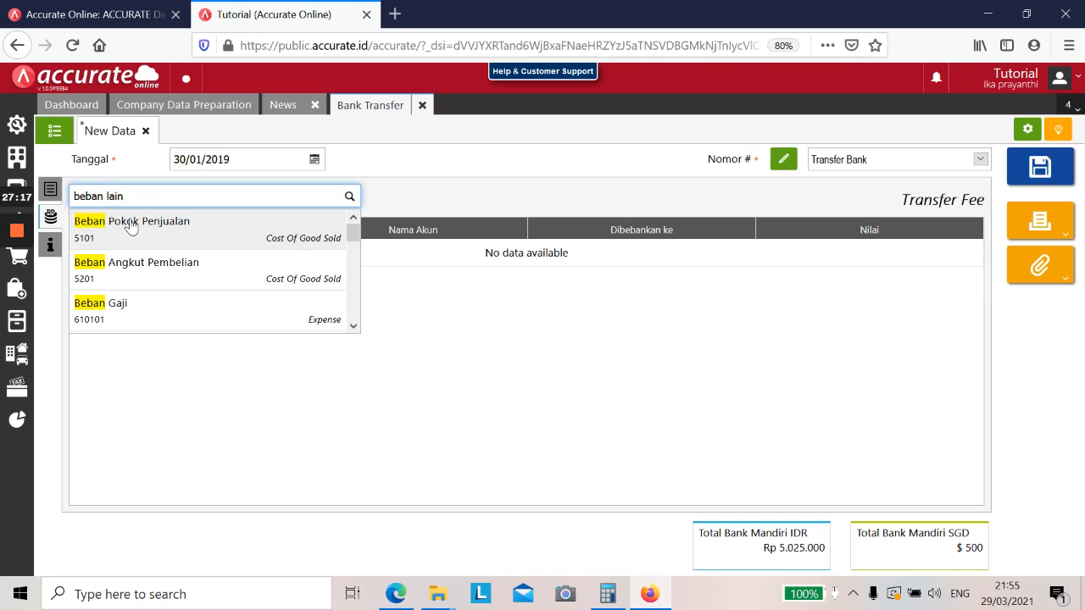
{"action": "left_click", "coordinate": [158, 234]}
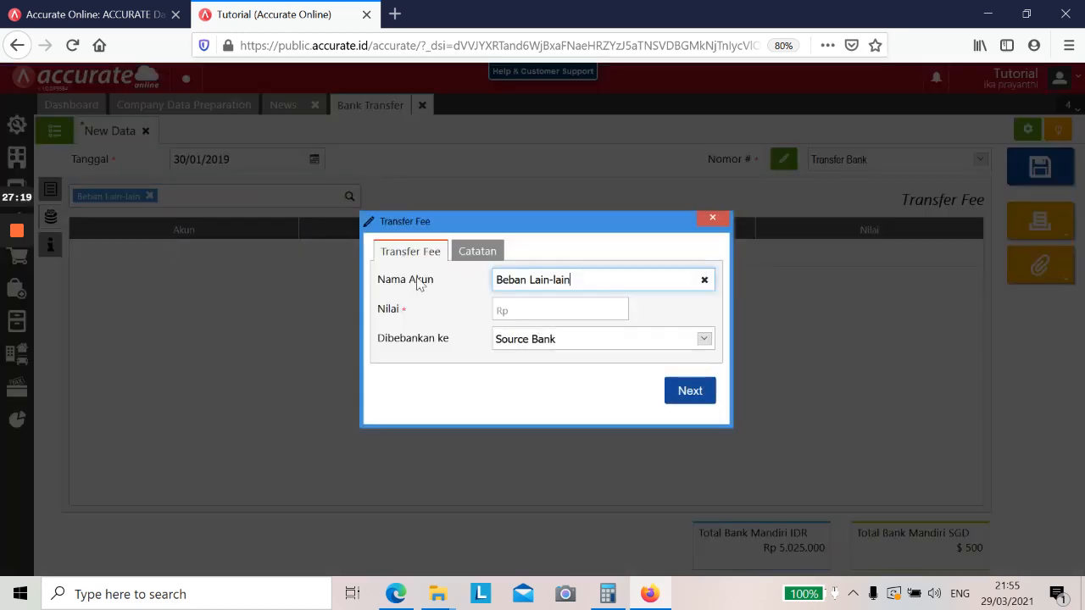
Set the Beban Lain-lain fee to Rp 15.000 charged to the source bank, checking the amount in the module PDF.
{"action": "left_click", "coordinate": [565, 315]}
{"action": "key", "text": "alt+Tab"}
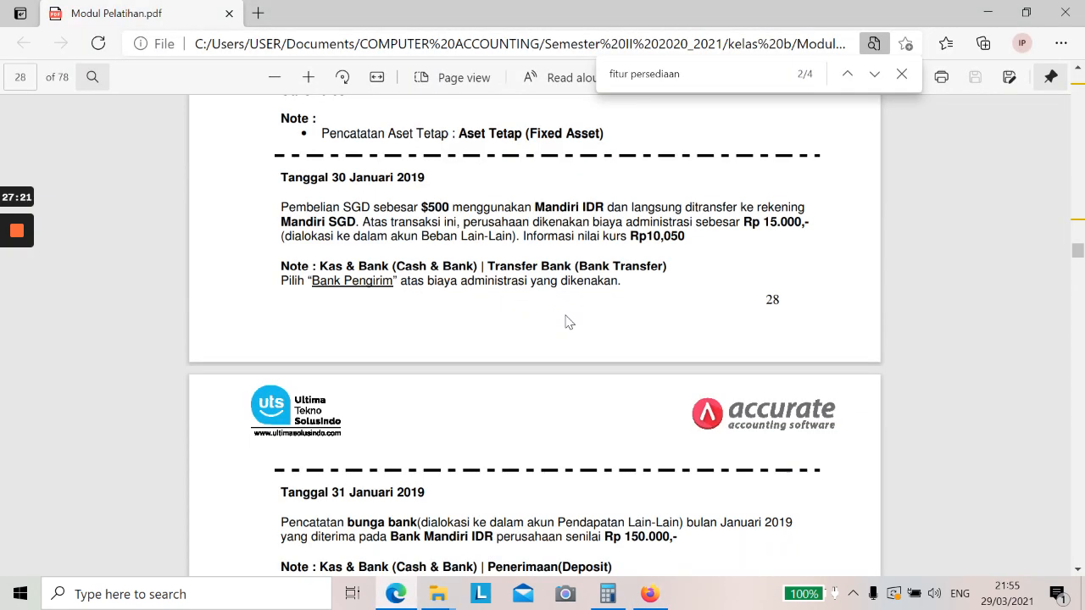
{"action": "key", "text": "alt+Tab"}
{"action": "type", "text": "15.000"}
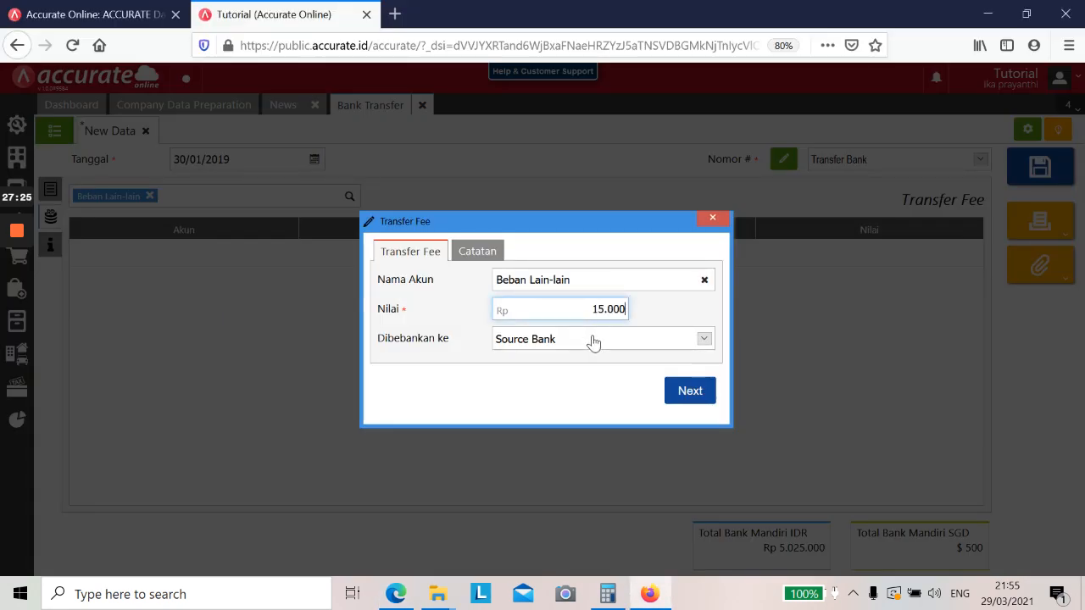
{"action": "left_click", "coordinate": [686, 394]}
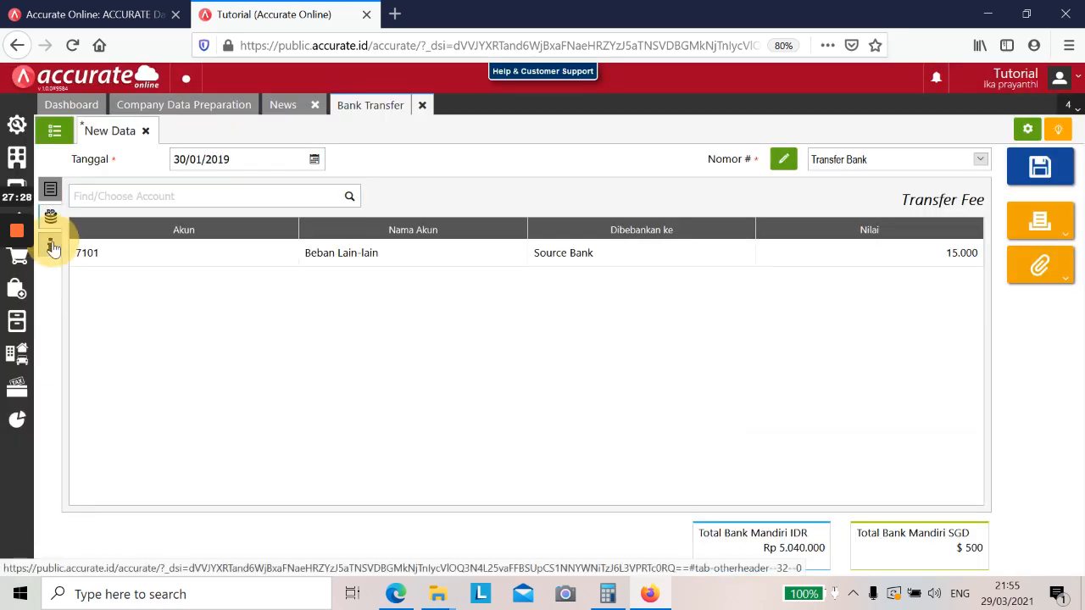
Review the transfer's additional info and money transfer details, and save the bank transfer.
{"action": "left_click", "coordinate": [50, 245]}
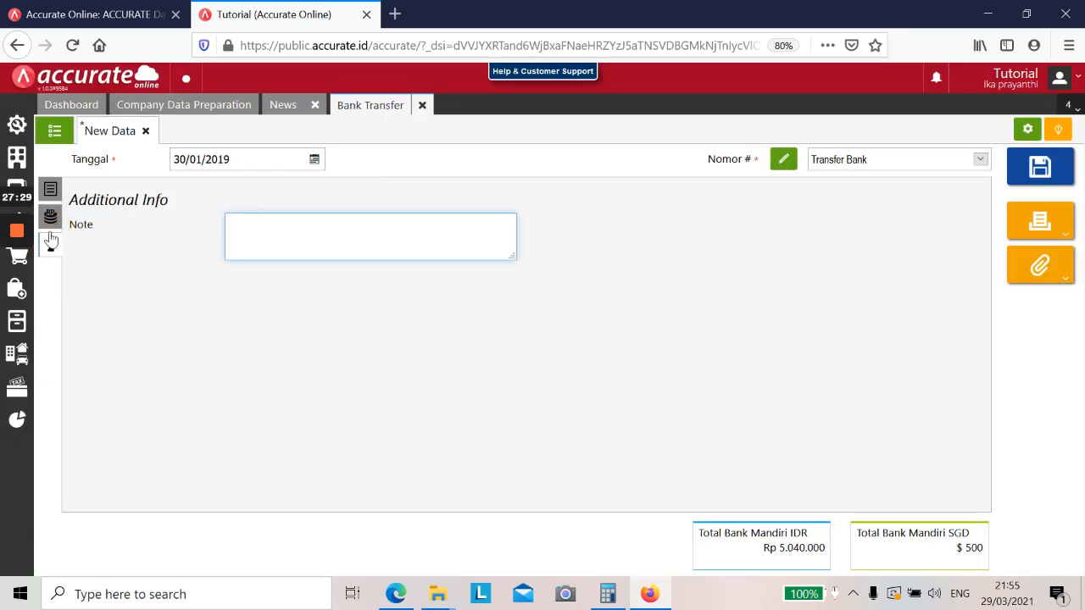
{"action": "left_click", "coordinate": [50, 191]}
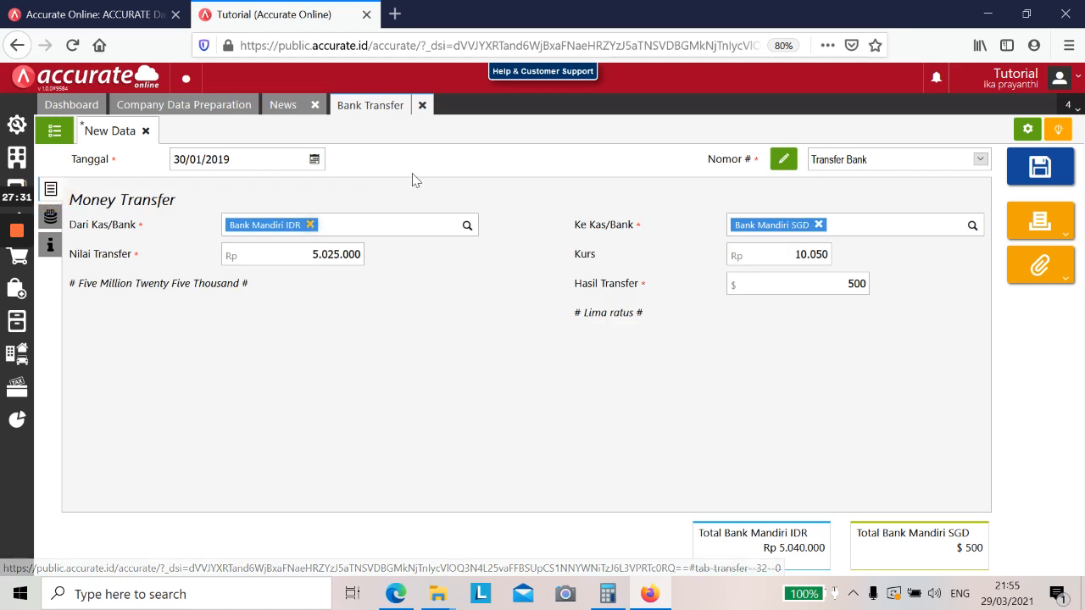
{"action": "left_click", "coordinate": [1034, 181]}
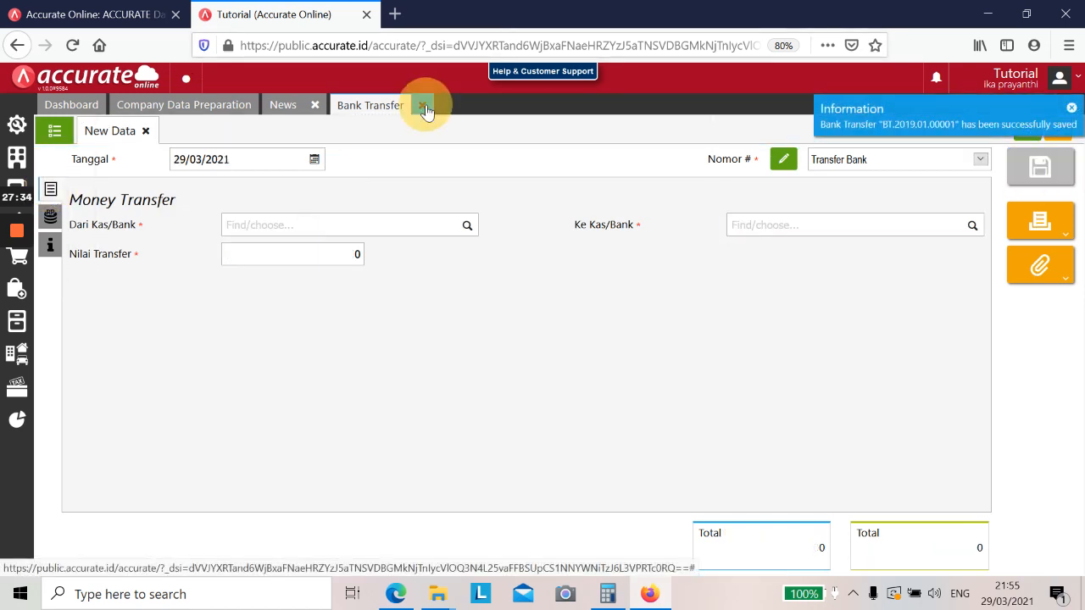
Read the 31 January bank interest transaction in the module PDF and open a new Other Deposit form in Accurate Online.
{"action": "key", "text": "alt+Tab"}
{"action": "scroll", "coordinate": [440, 264], "scroll_direction": "down", "scroll_amount": 1}
{"action": "scroll", "coordinate": [439, 263], "scroll_direction": "down", "scroll_amount": 3}
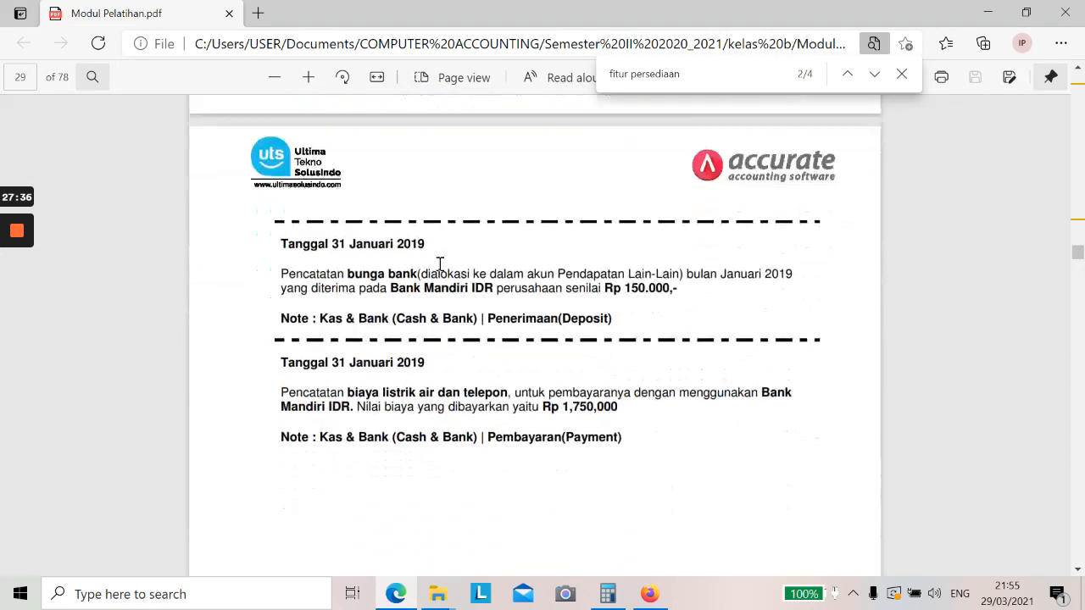
{"action": "scroll", "coordinate": [440, 264], "scroll_direction": "up", "scroll_amount": 1}
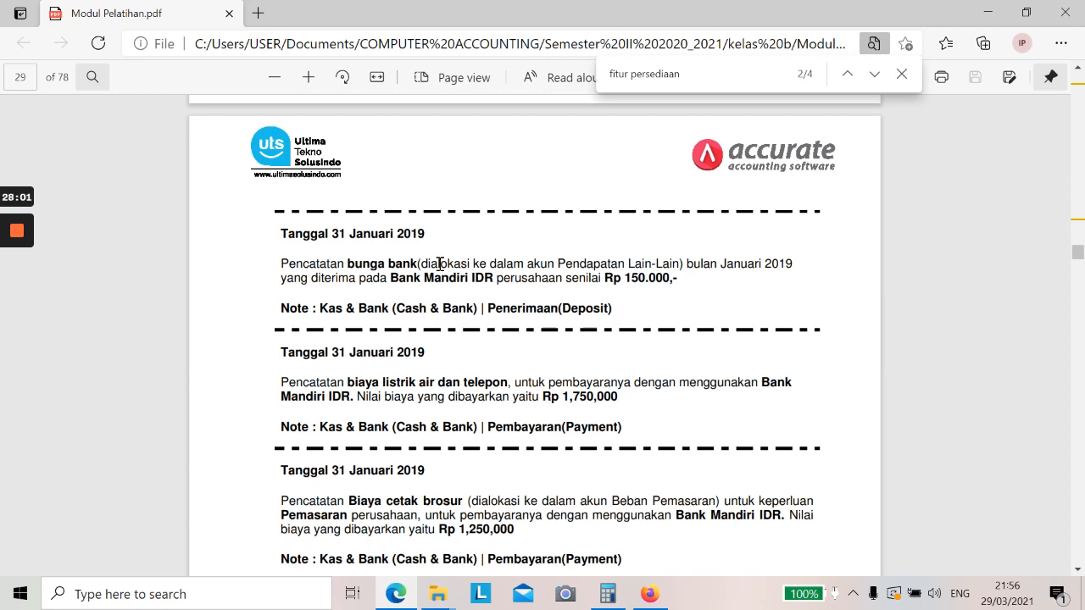
{"action": "left_click", "coordinate": [650, 594]}
{"action": "left_click", "coordinate": [1026, 14]}
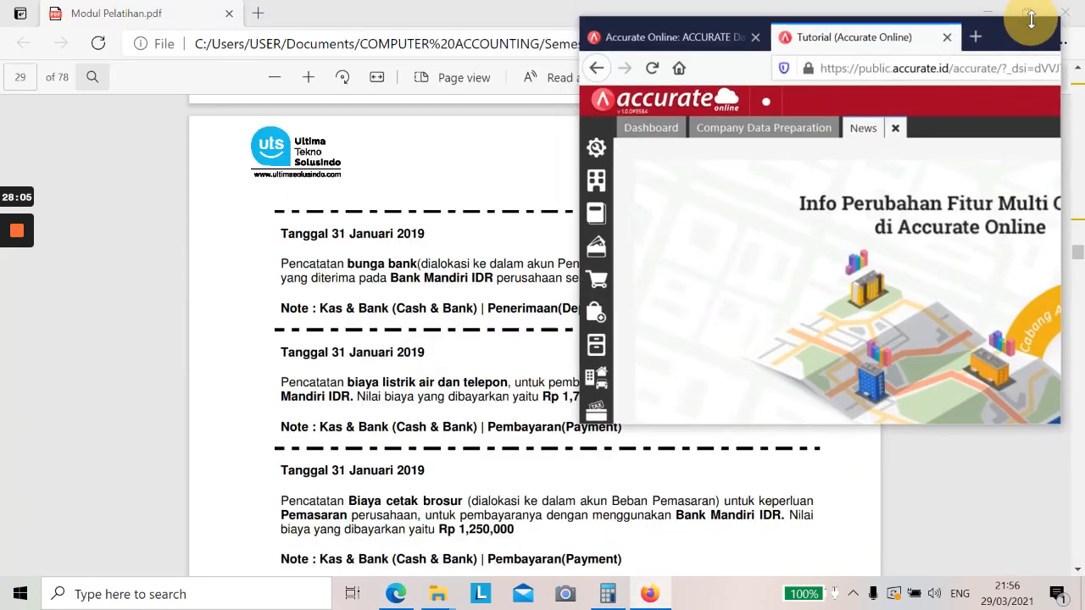
{"action": "left_click", "coordinate": [599, 242]}
{"action": "left_click", "coordinate": [742, 202]}
{"action": "left_click", "coordinate": [1002, 32]}
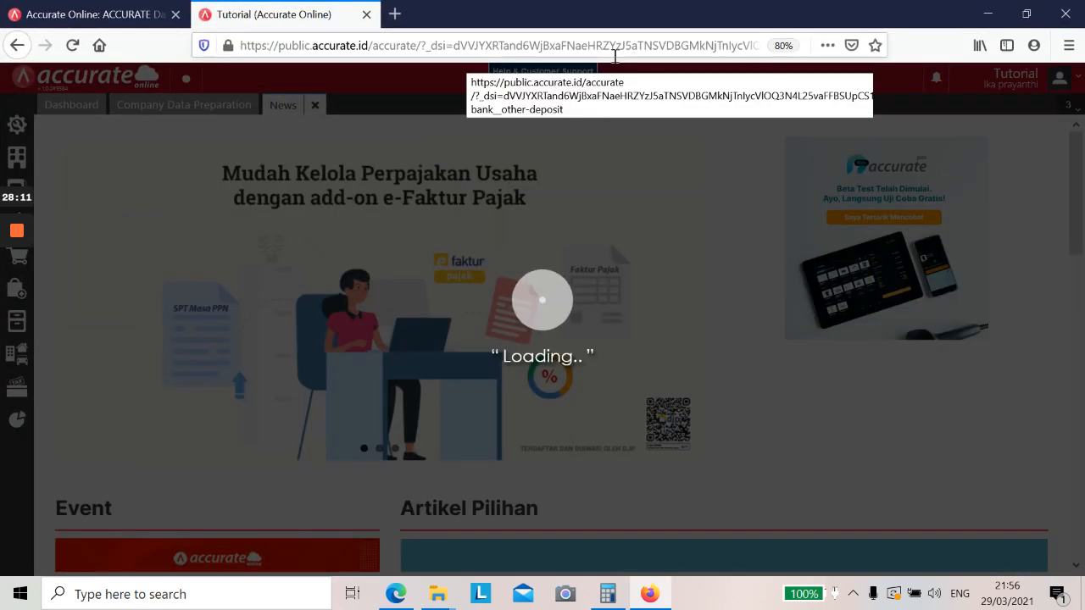
Choose Bank Mandiri IDR as the bank receiving the deposit, checking the module PDF.
{"action": "key", "text": "alt+Tab"}
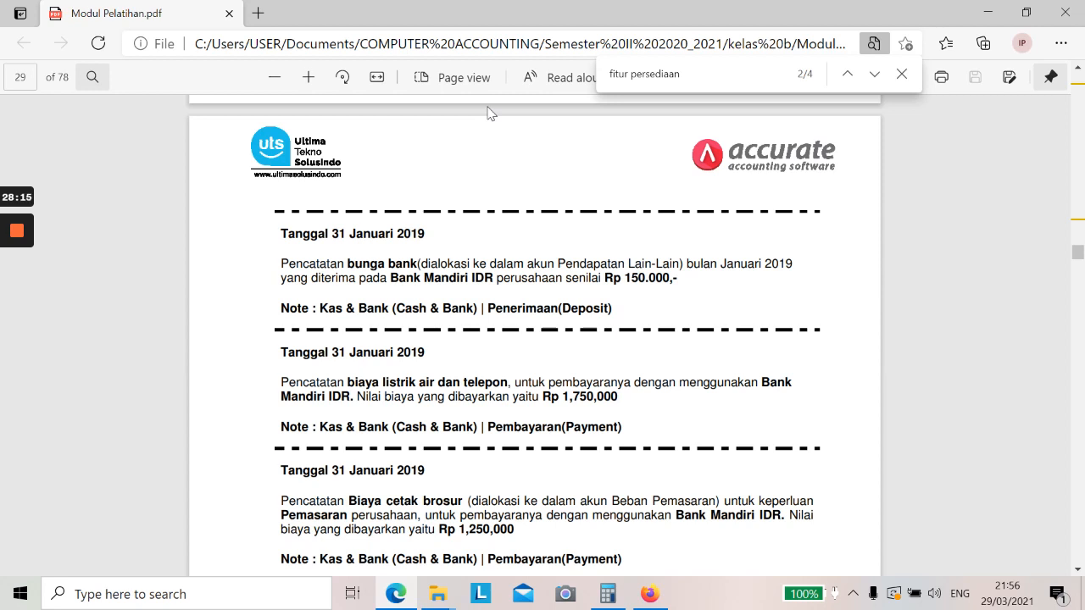
{"action": "key", "text": "alt+Tab"}
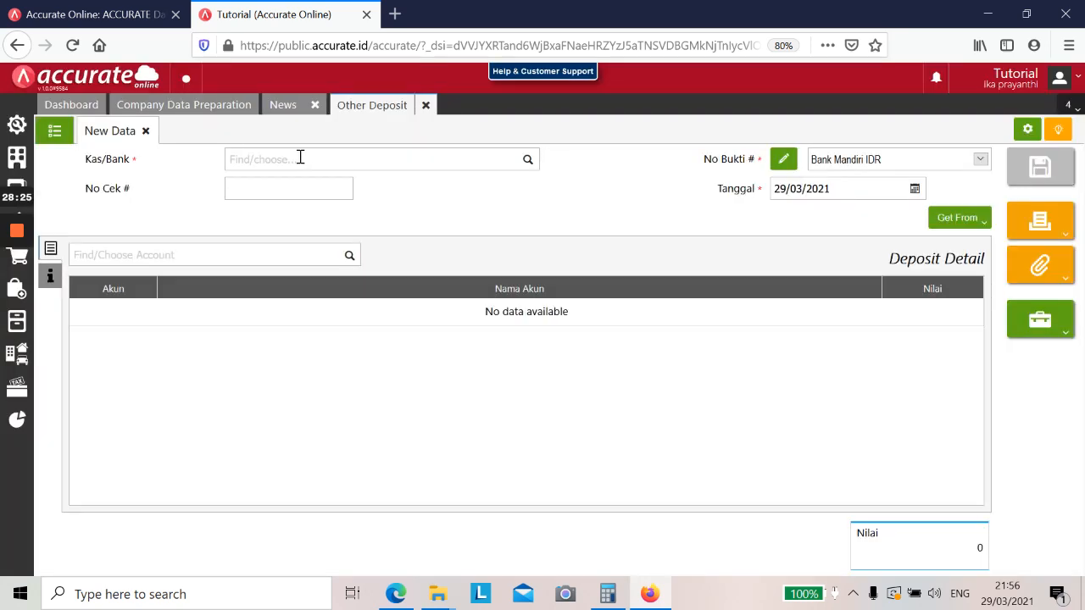
{"action": "left_click", "coordinate": [293, 159]}
{"action": "type", "text": "mandiri idr"}
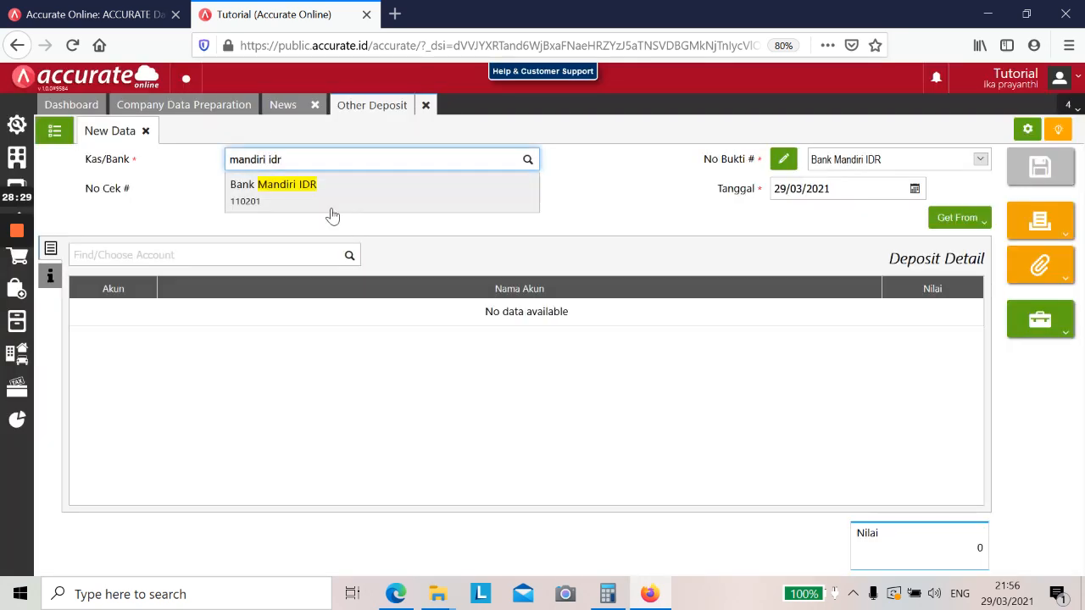
{"action": "left_click", "coordinate": [330, 212]}
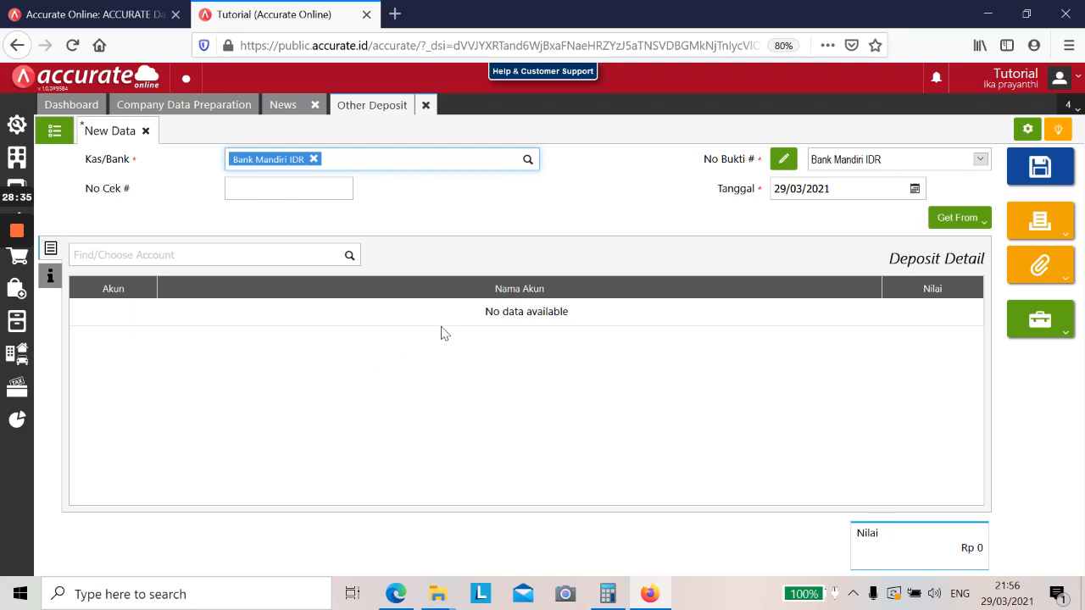
Set the deposit's date to 31/01/2019, checking it against the module PDF.
{"action": "left_click", "coordinate": [865, 194]}
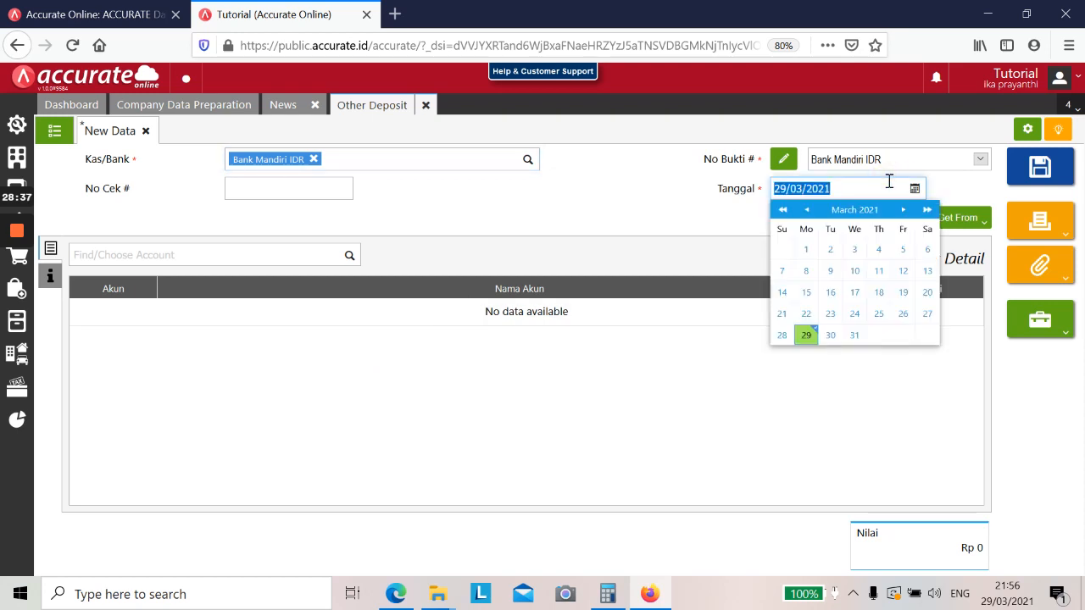
{"action": "key", "text": "alt+Tab"}
{"action": "key", "text": "alt+Tab"}
{"action": "type", "text": "31/"}
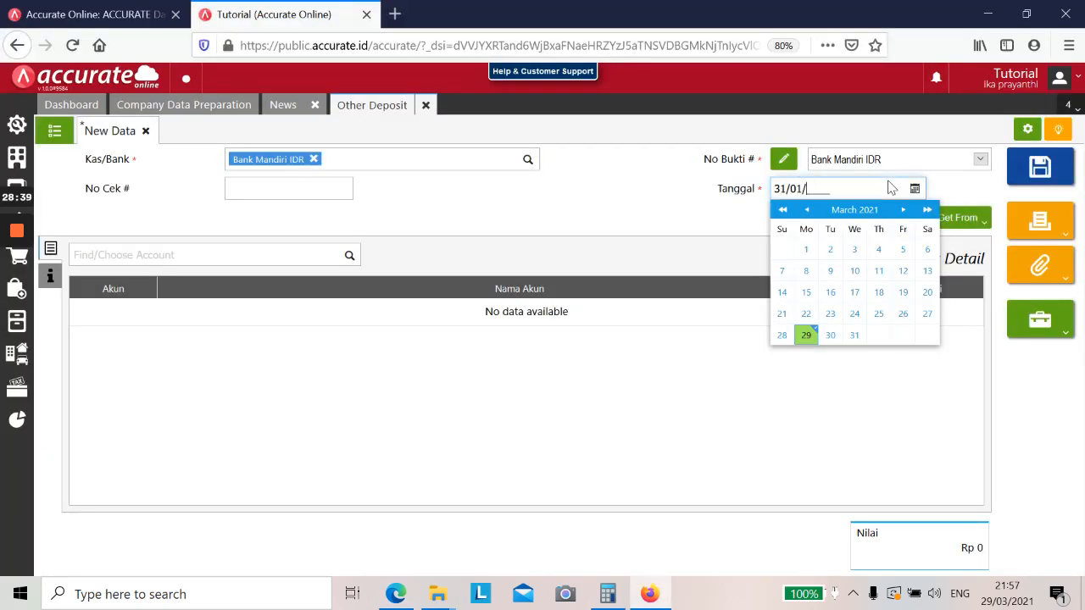
{"action": "type", "text": "01/2019"}
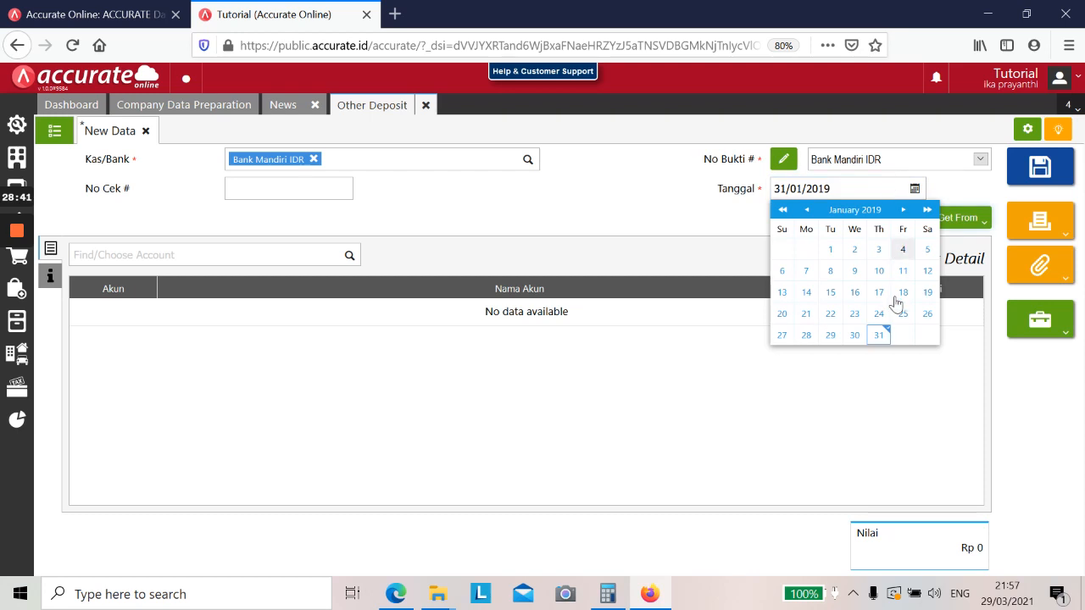
{"action": "left_click", "coordinate": [879, 332]}
Add the Pendapatan Lain-lain account to the deposit details, checking the module PDF.
{"action": "left_click", "coordinate": [291, 255]}
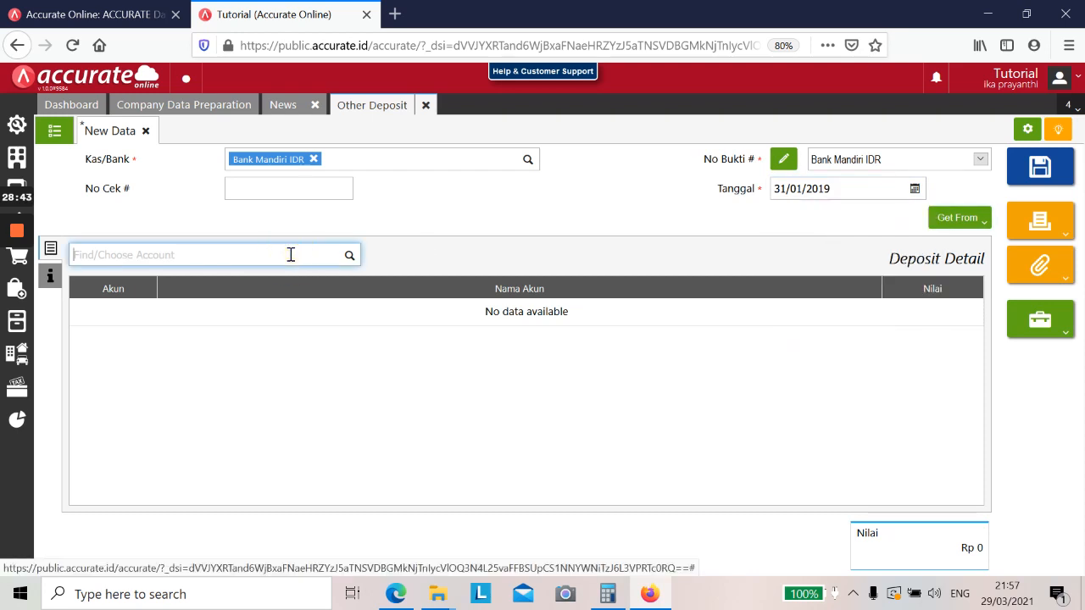
{"action": "key", "text": "alt+Tab"}
{"action": "key", "text": "alt+Tab"}
{"action": "type", "text": "pend"}
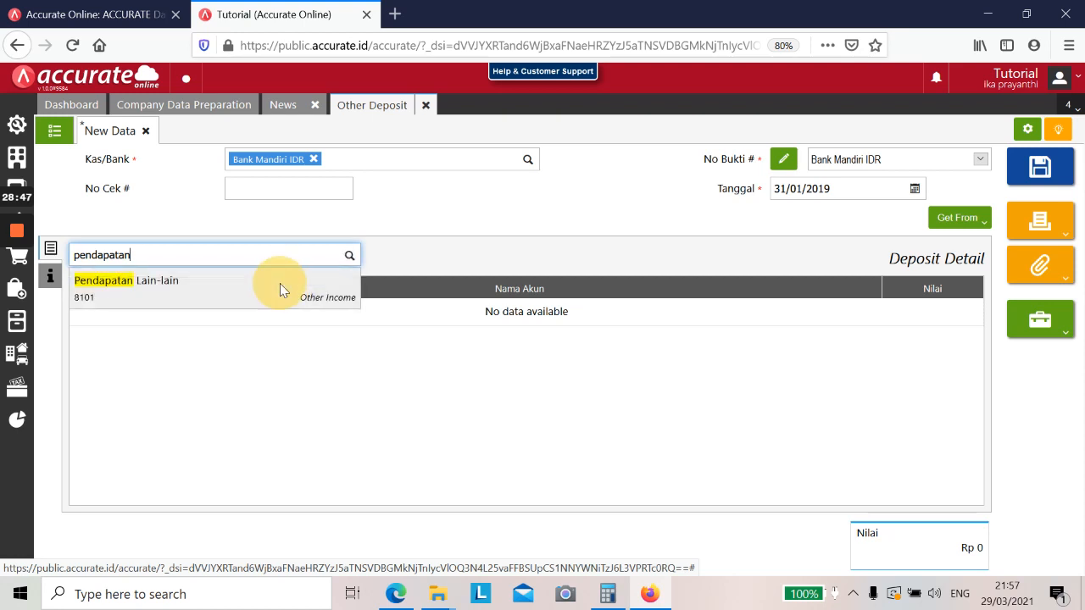
{"action": "left_click", "coordinate": [280, 285]}
Set the Pendapatan Lain-lain amount to Rp 150.000, checking the module PDF, and accept the deposit line.
{"action": "left_click", "coordinate": [528, 320]}
{"action": "key", "text": "alt+Tab"}
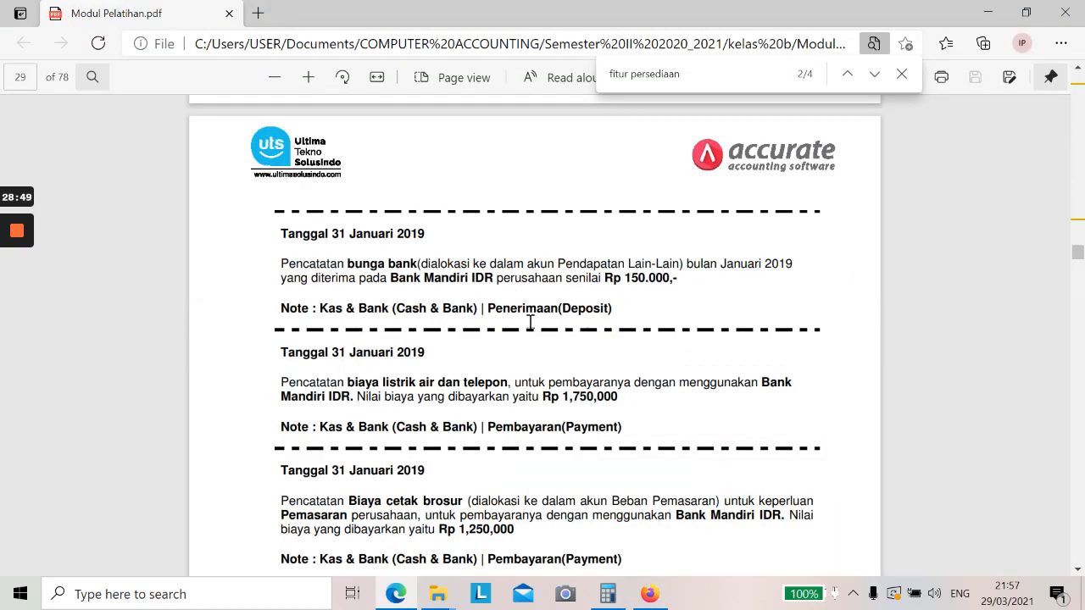
{"action": "key", "text": "alt+Tab"}
{"action": "type", "text": "1"}
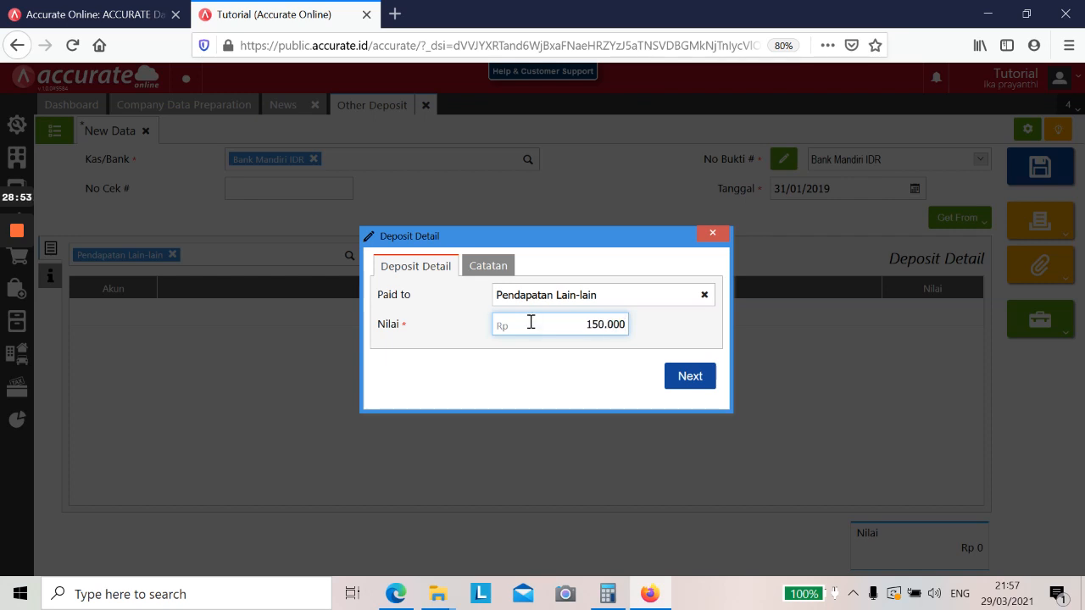
{"action": "left_click", "coordinate": [696, 370]}
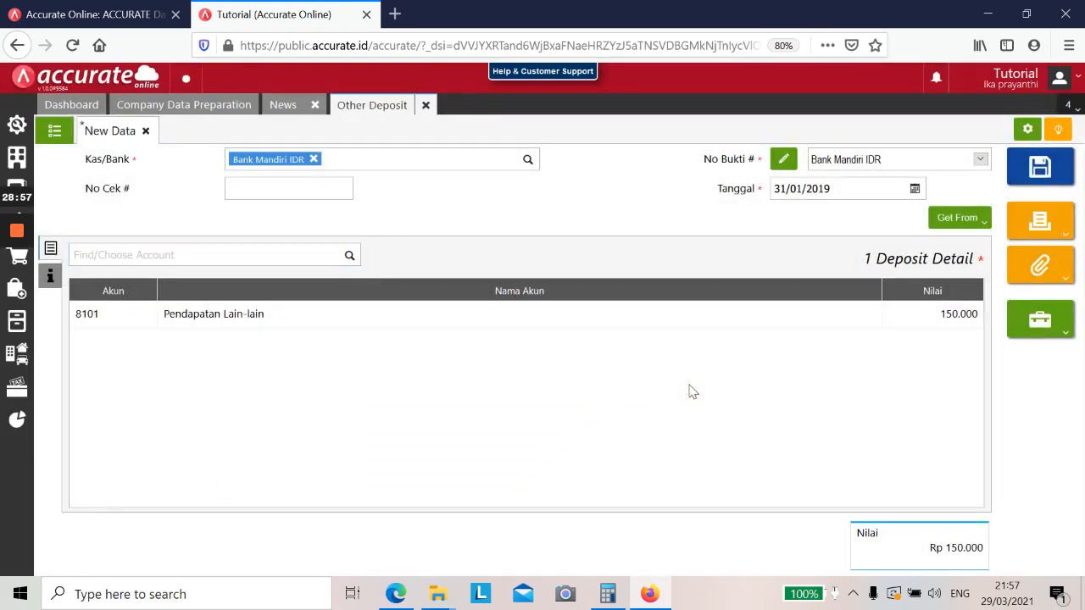
Check the deposit against the module PDF, review its additional info and save it.
{"action": "key", "text": "alt+Tab"}
{"action": "key", "text": "alt+Tab"}
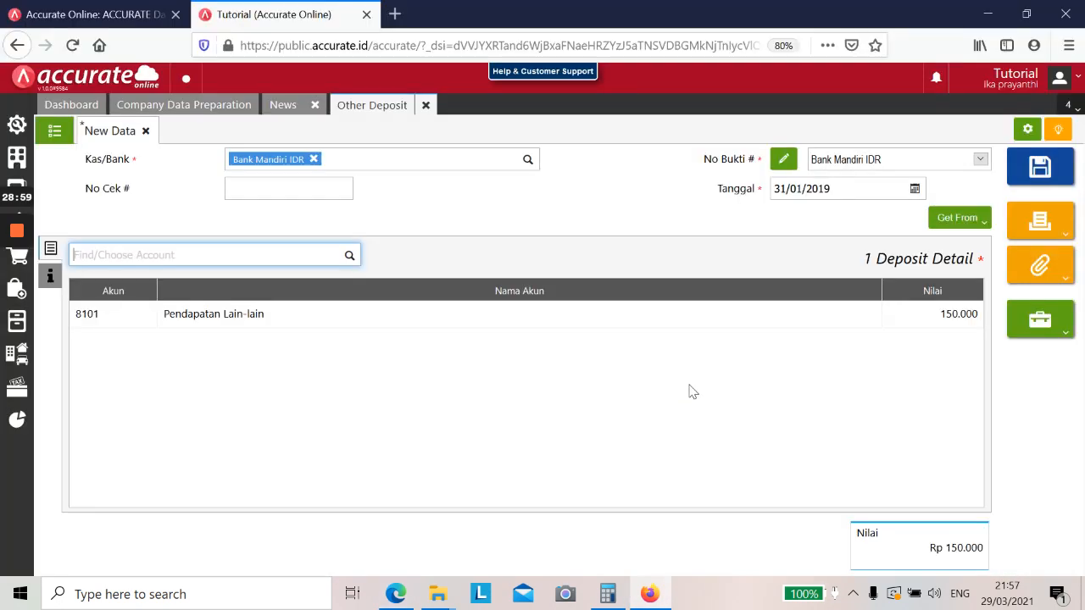
{"action": "left_click", "coordinate": [59, 278]}
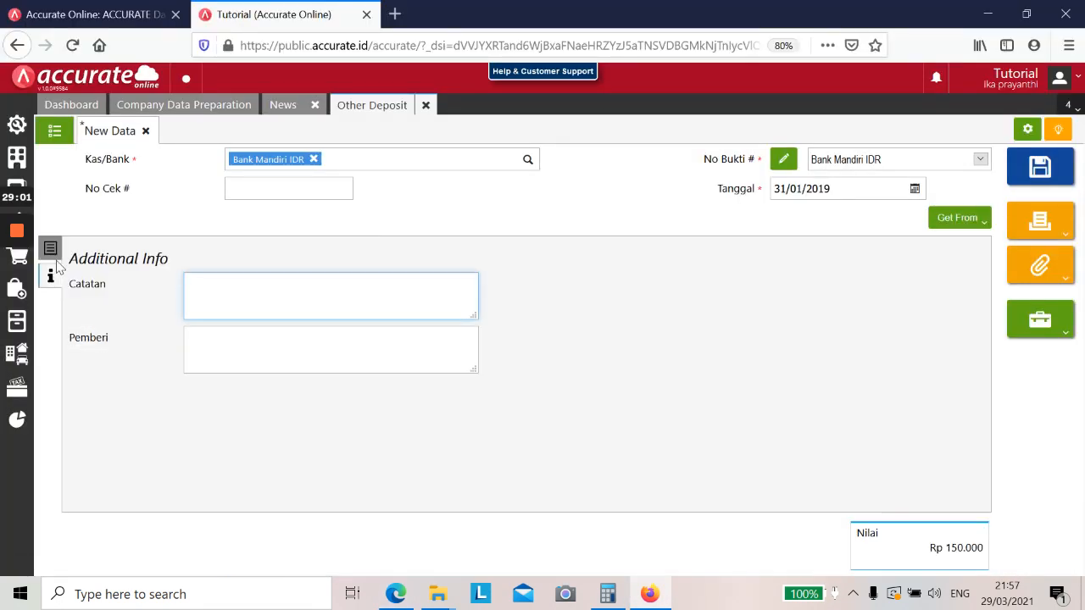
{"action": "left_click", "coordinate": [50, 249]}
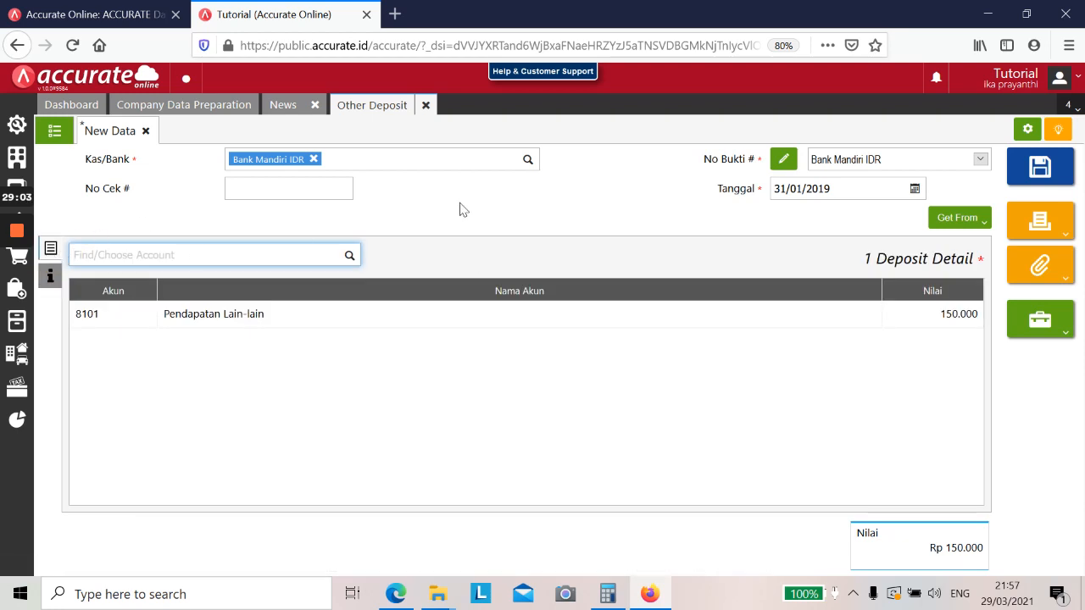
{"action": "left_click", "coordinate": [1040, 167]}
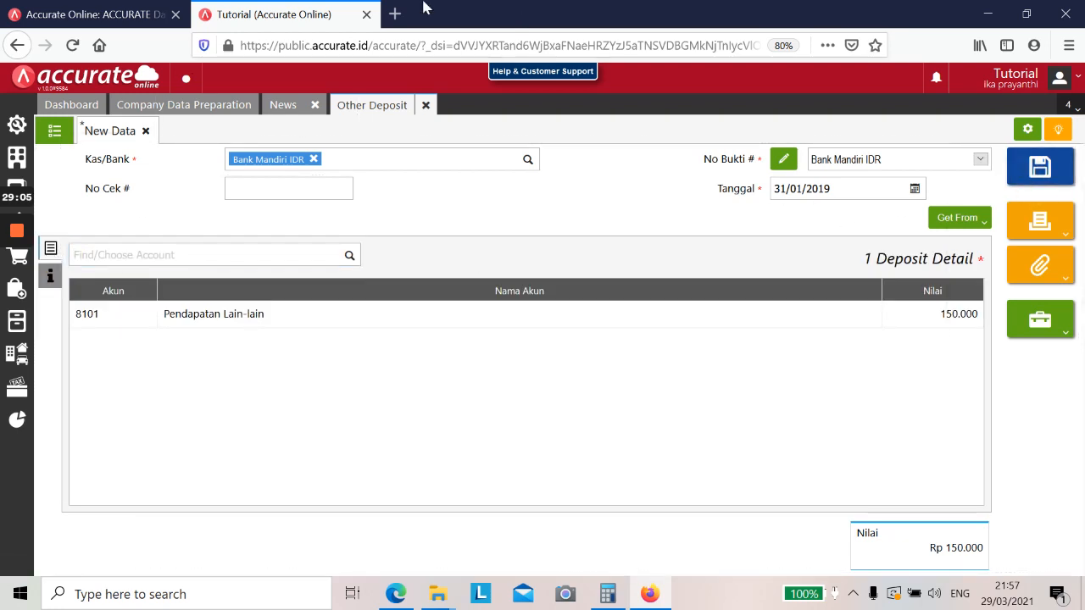
Read the 31 January payment transactions in the module PDF and open a new Other Payment form in Accurate Online.
{"action": "key", "text": "alt+Tab"}
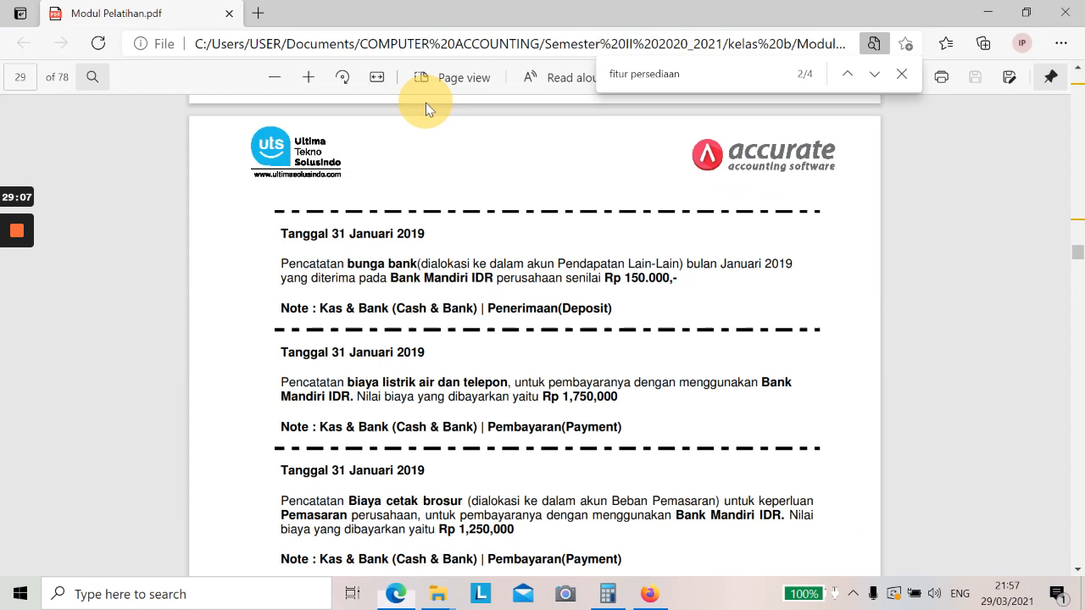
{"action": "scroll", "coordinate": [477, 290], "scroll_direction": "down", "scroll_amount": 3}
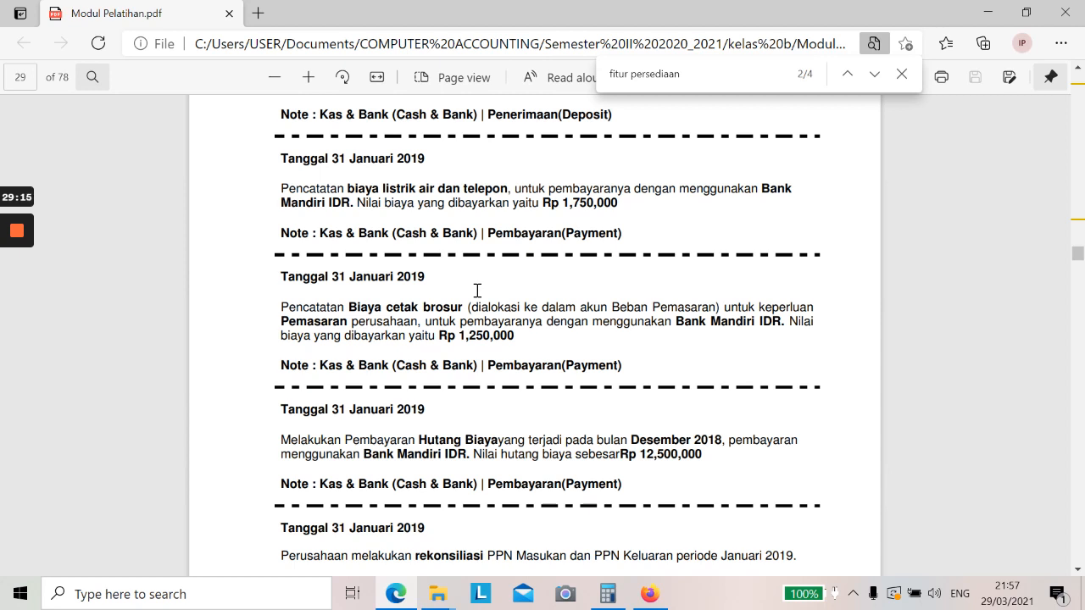
{"action": "key", "text": "alt+Tab"}
{"action": "left_click", "coordinate": [1026, 13]}
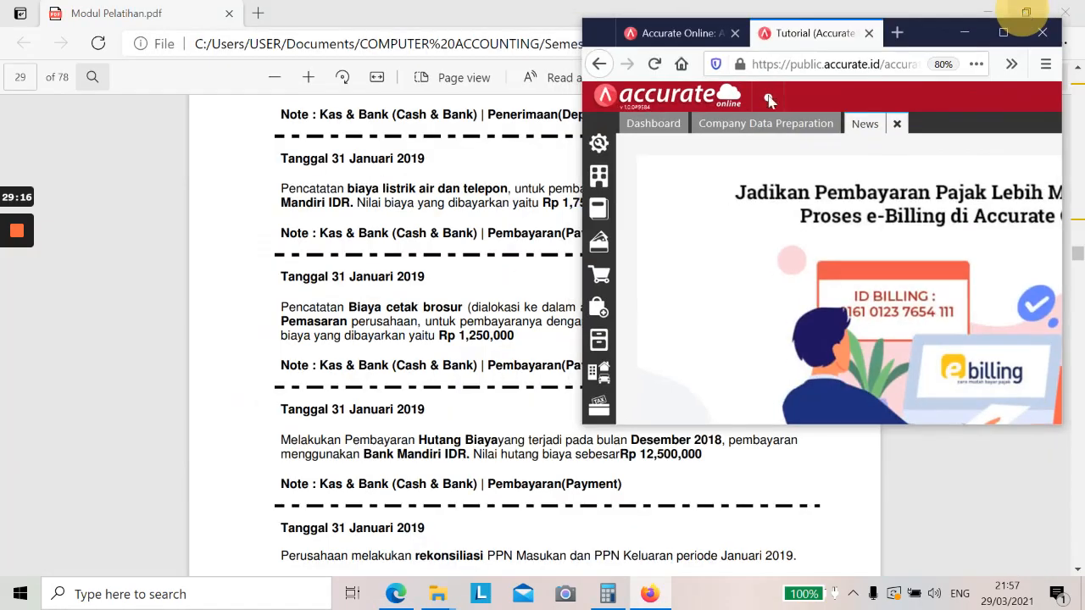
{"action": "left_click", "coordinate": [598, 241]}
{"action": "left_click", "coordinate": [661, 200]}
{"action": "left_click", "coordinate": [1004, 33]}
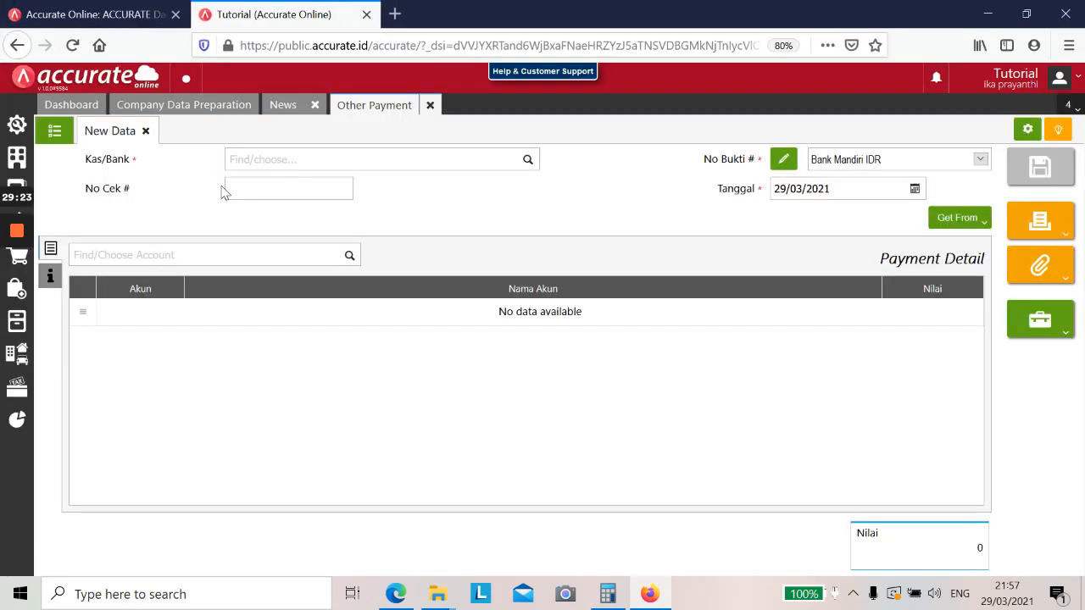
Set the payment's Kas/Bank account to Bank Mandiri IDR.
{"action": "left_click", "coordinate": [266, 158]}
{"action": "type", "text": "ma"}
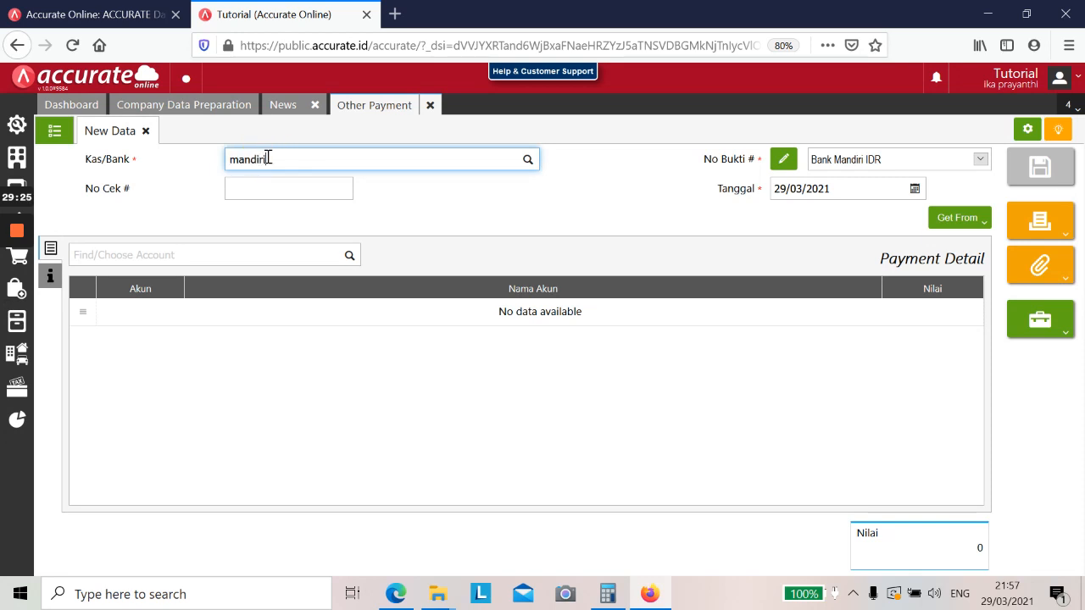
{"action": "type", "text": "ndiri"}
{"action": "left_click", "coordinate": [279, 185]}
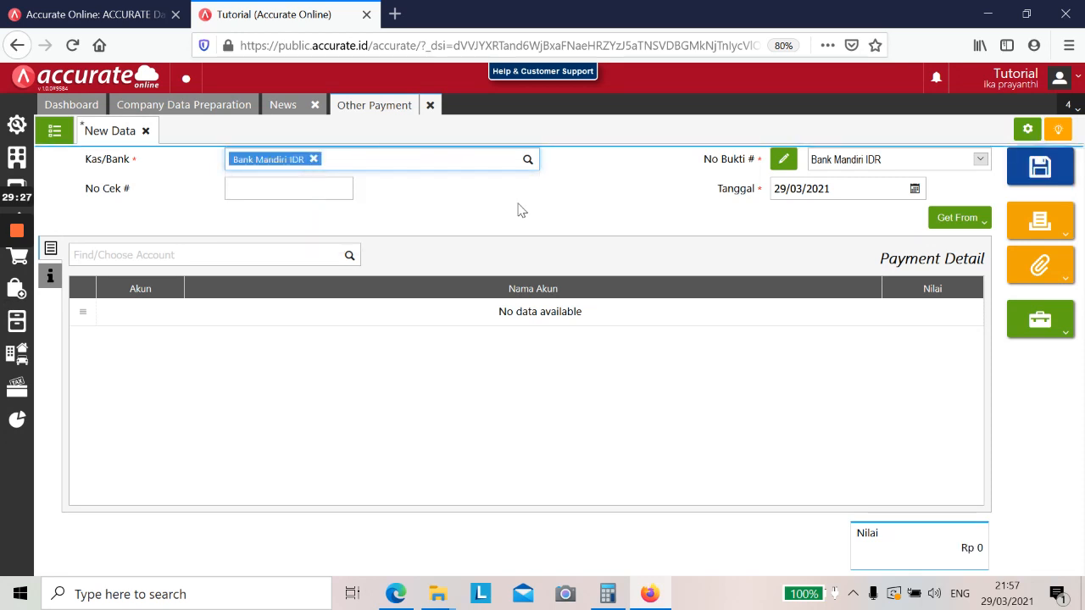
Check the transaction date in the module PDF and set the payment's Tanggal to 31/01/2019.
{"action": "left_click", "coordinate": [811, 188]}
{"action": "key", "text": "alt+Tab"}
{"action": "key", "text": "alt+Tab"}
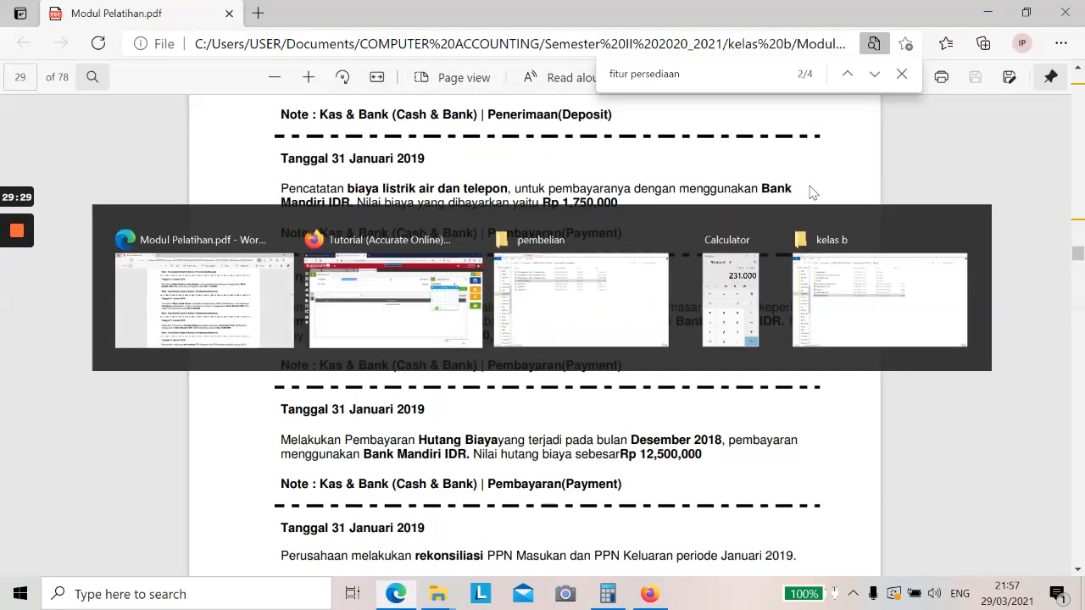
{"action": "type", "text": "31/"}
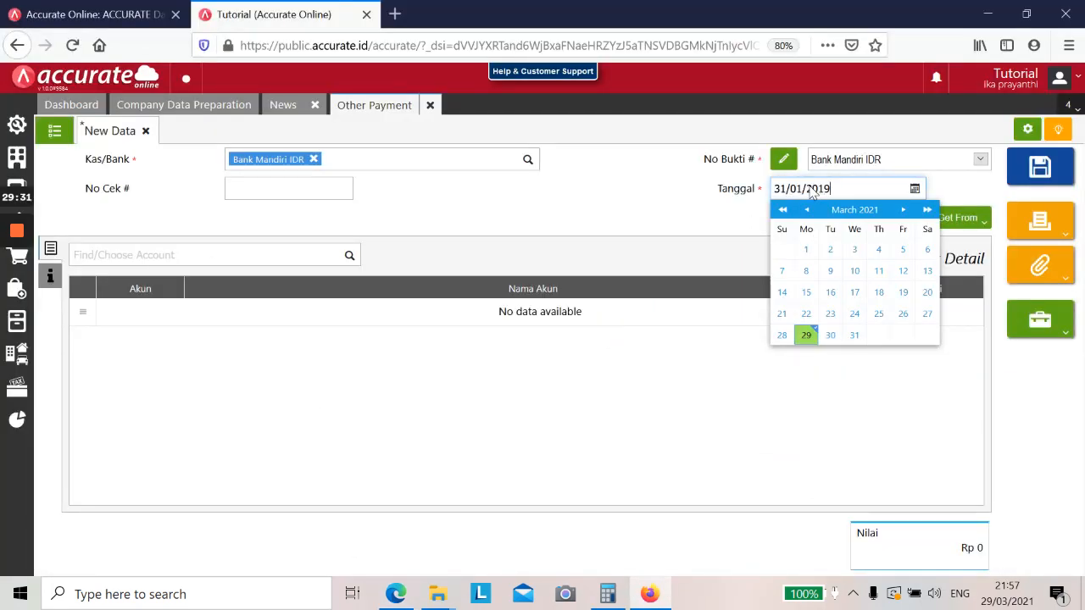
{"action": "type", "text": "01/2019"}
{"action": "left_click", "coordinate": [879, 334]}
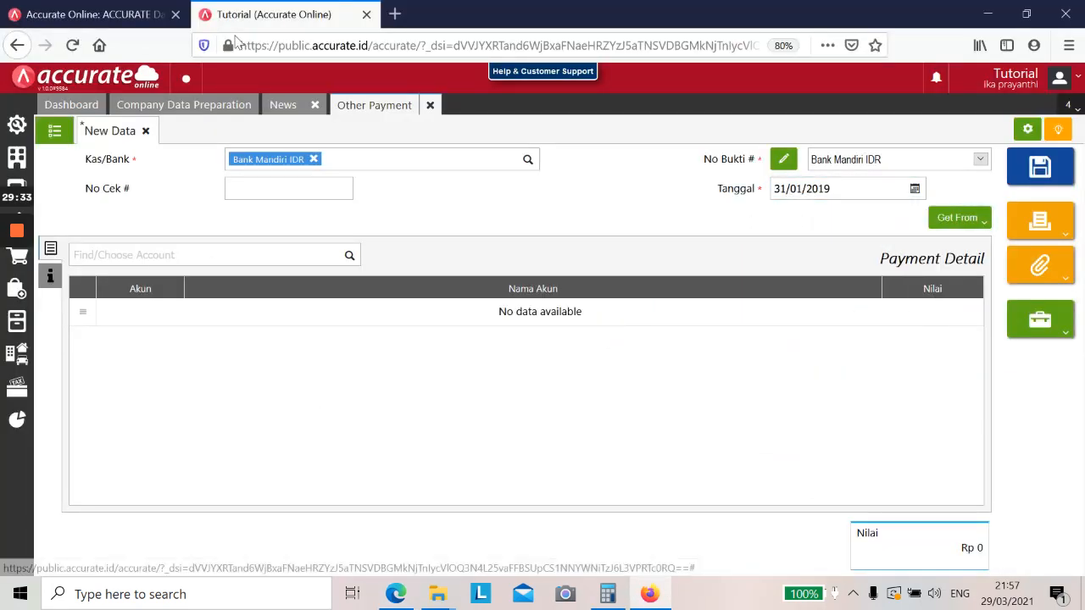
Add the Beban Listrik, Air & Telepon account to the payment details, checking the expense in the module PDF.
{"action": "left_click", "coordinate": [111, 258]}
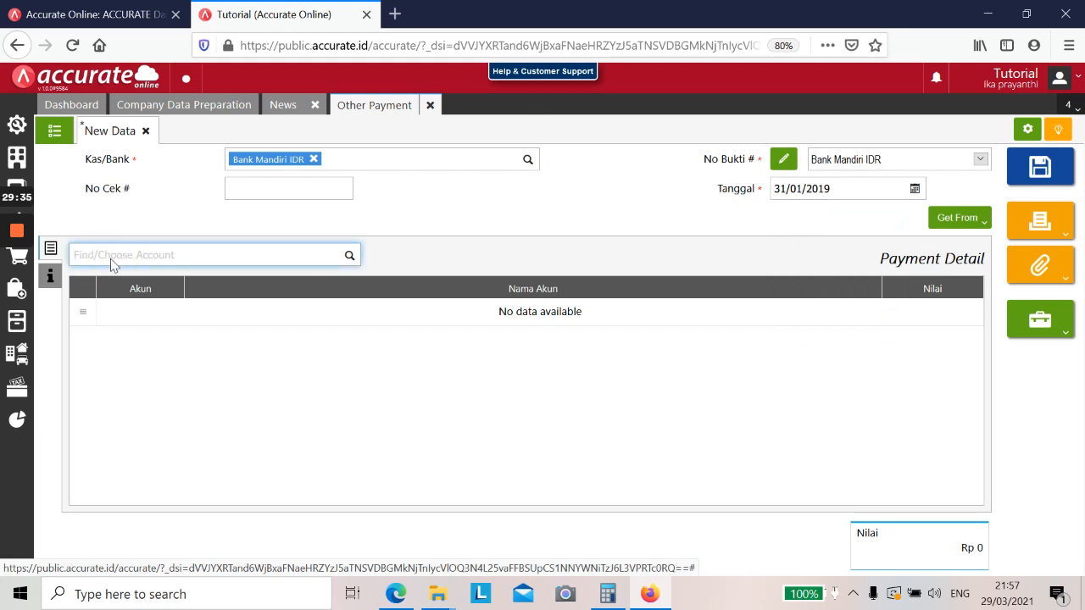
{"action": "key", "text": "alt+Tab"}
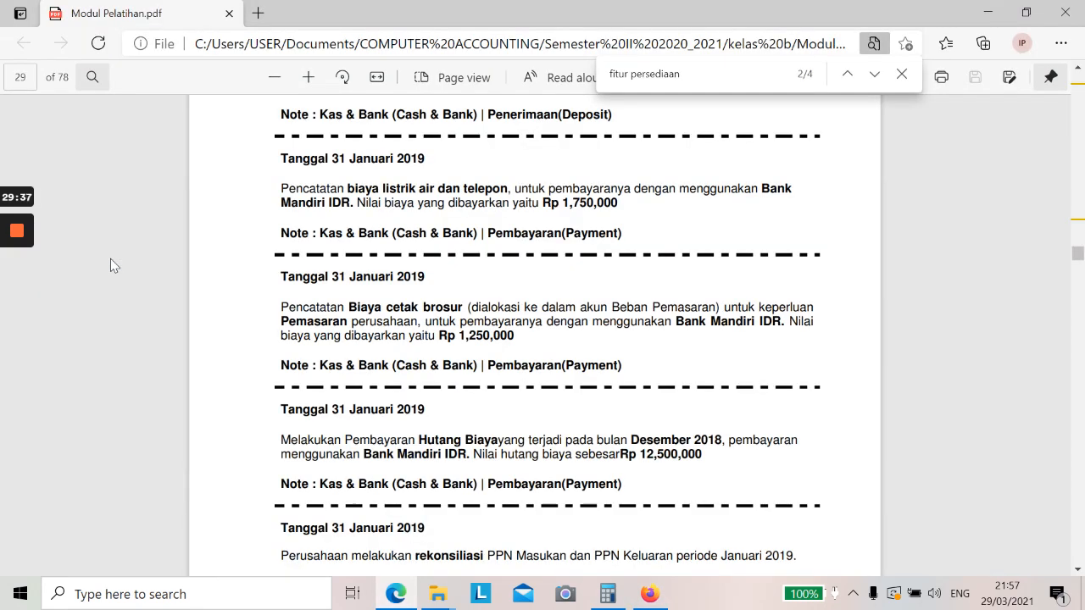
{"action": "key", "text": "alt+Tab"}
{"action": "type", "text": "list"}
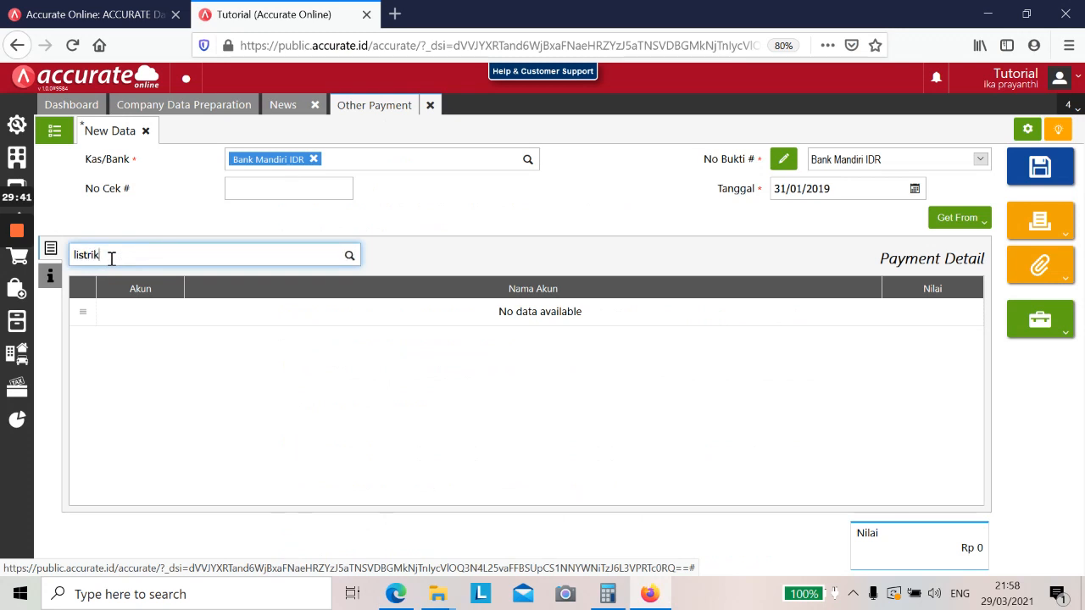
{"action": "left_click", "coordinate": [128, 289]}
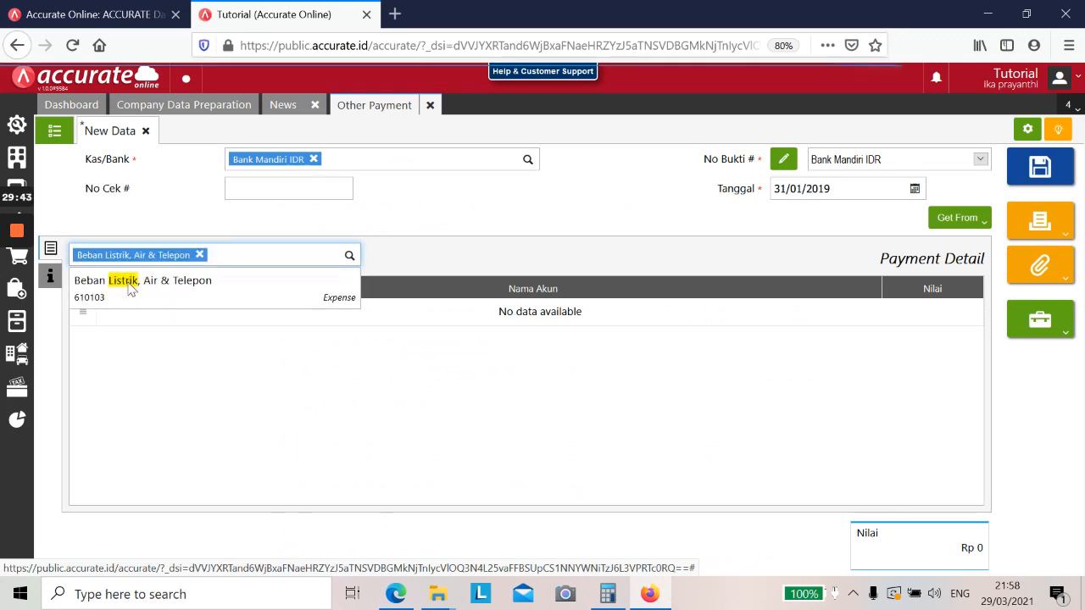
Set the Beban Listrik, Air & Telepon amount to Rp 1.750.000 per the module PDF and accept the payment line.
{"action": "left_click", "coordinate": [539, 330]}
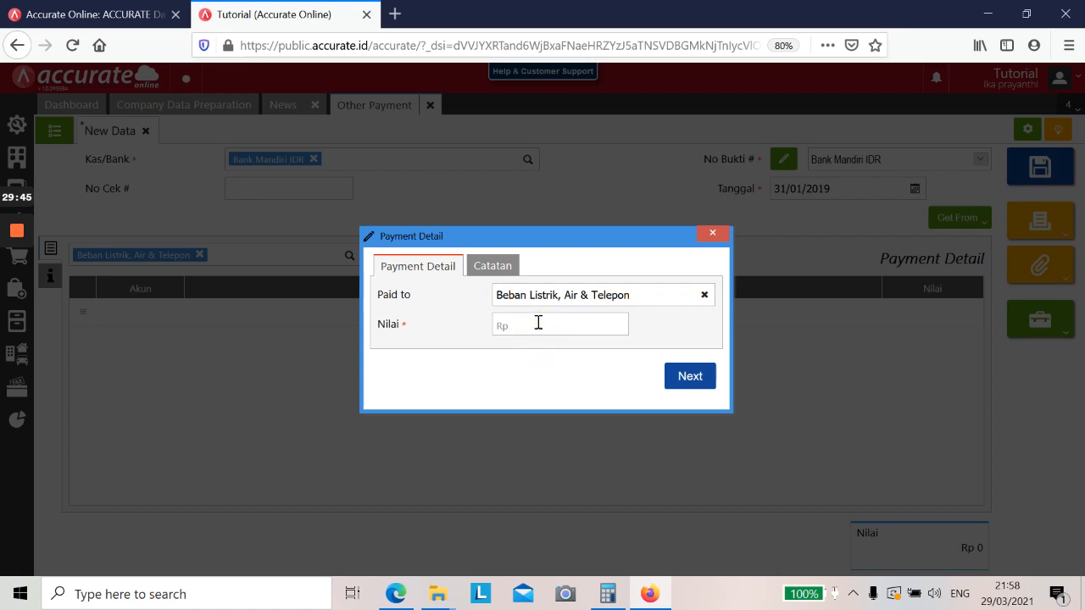
{"action": "key", "text": "alt+Tab"}
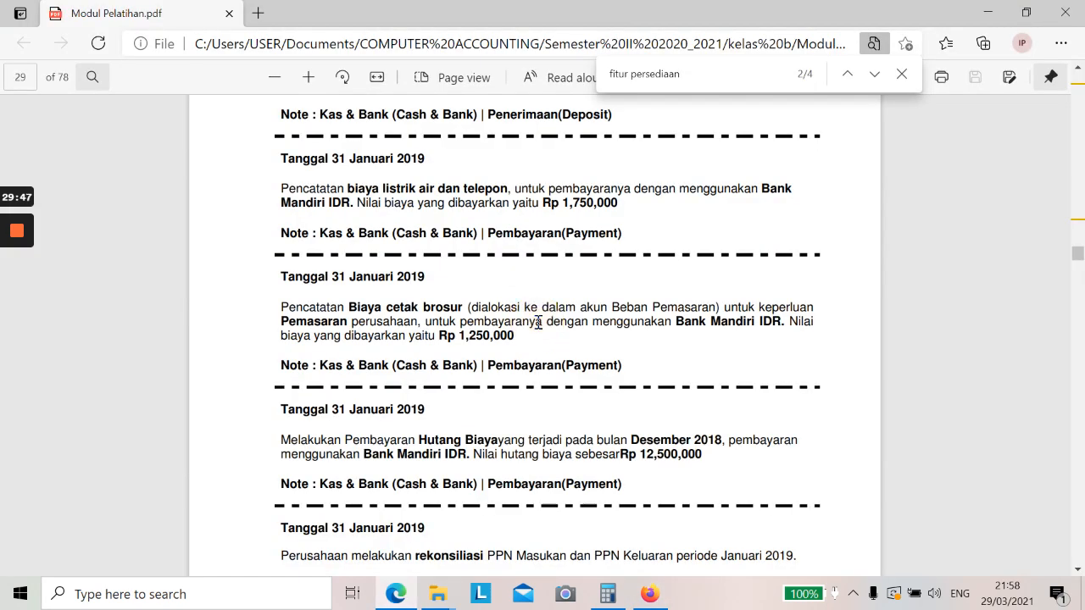
{"action": "key", "text": "alt+Tab"}
{"action": "type", "text": "1.750.000"}
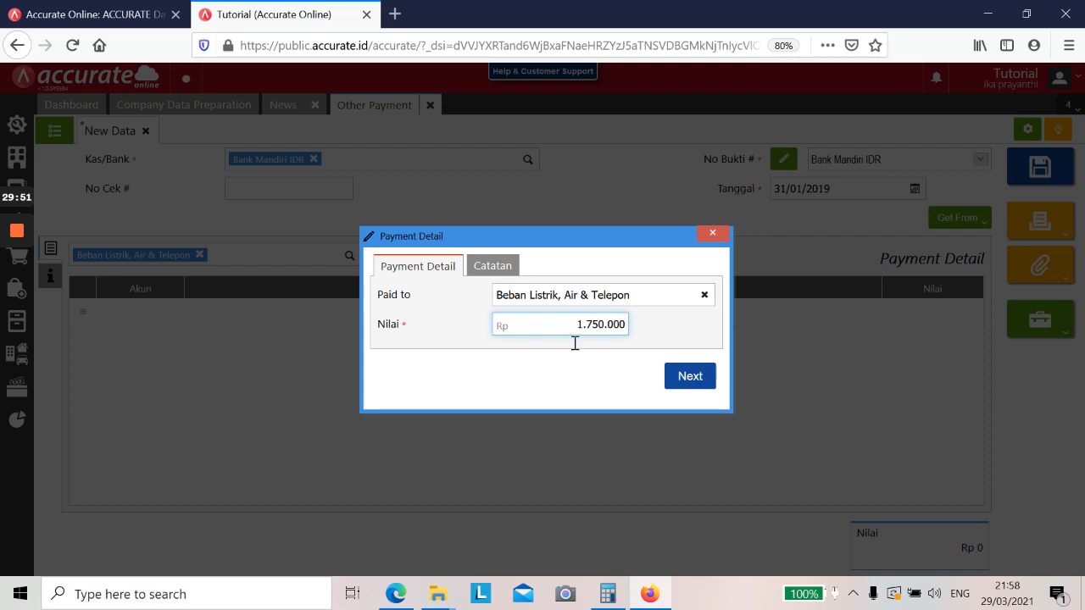
{"action": "left_click", "coordinate": [683, 373]}
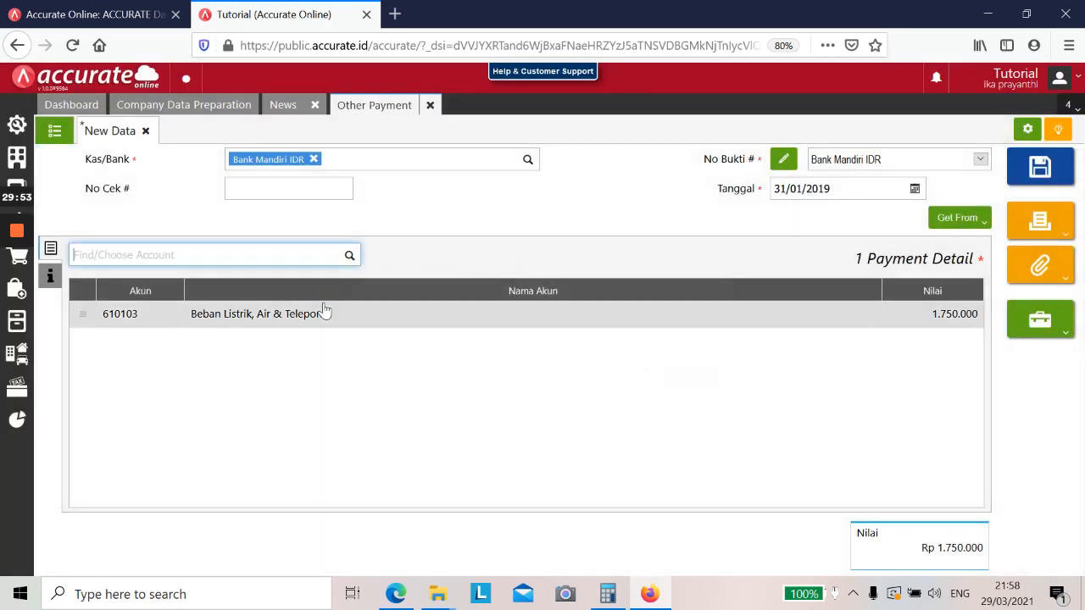
Enter "pembayaran listrik, air dan telpon" as the Catatan in the payment's additional info.
{"action": "left_click", "coordinate": [52, 278]}
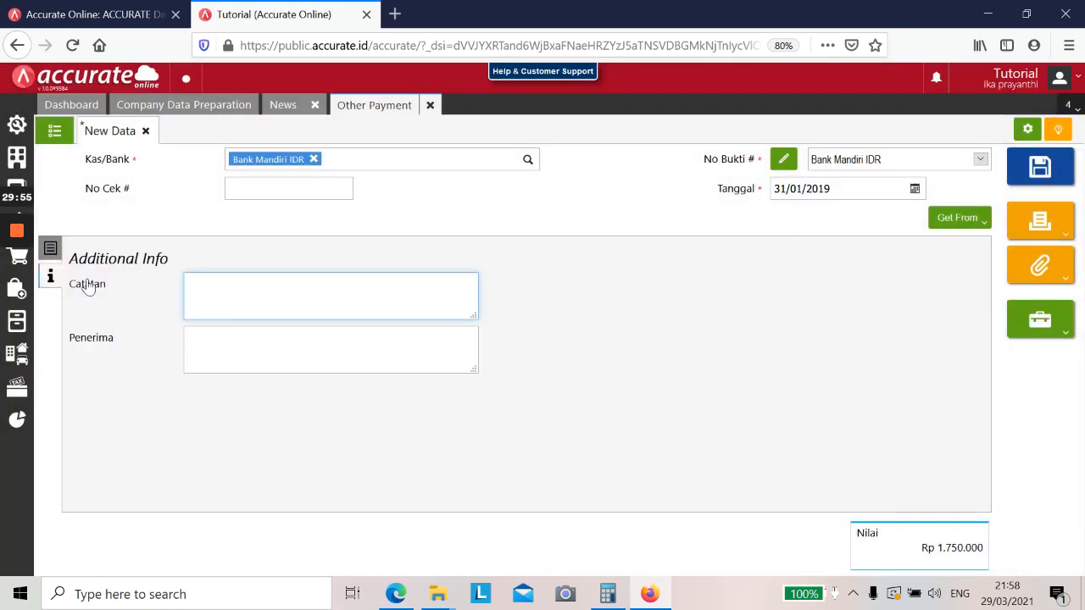
{"action": "left_click", "coordinate": [51, 249]}
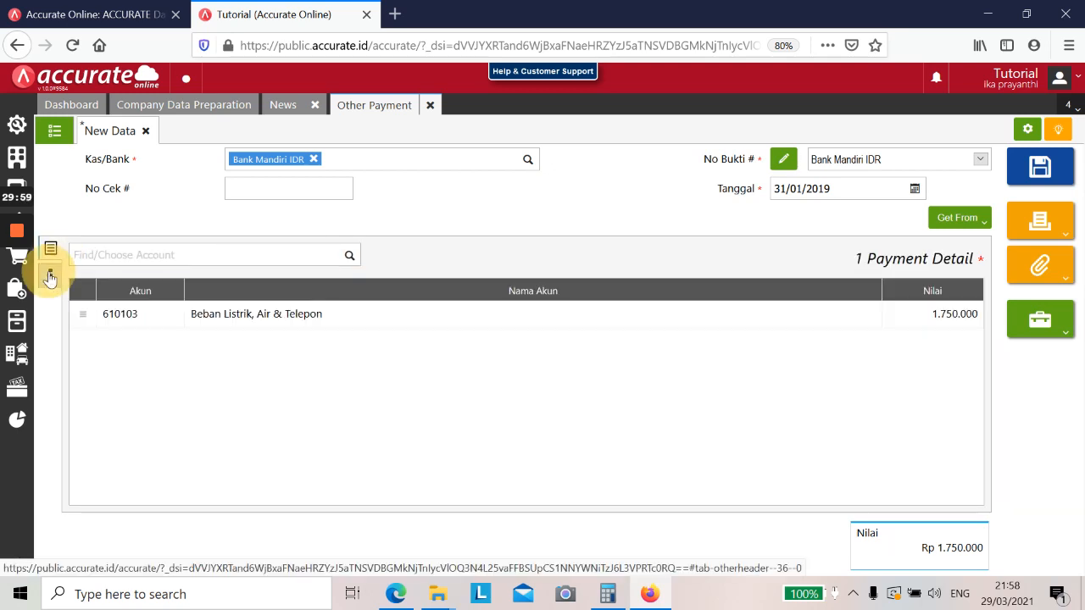
{"action": "left_click", "coordinate": [49, 275]}
{"action": "left_click", "coordinate": [234, 355]}
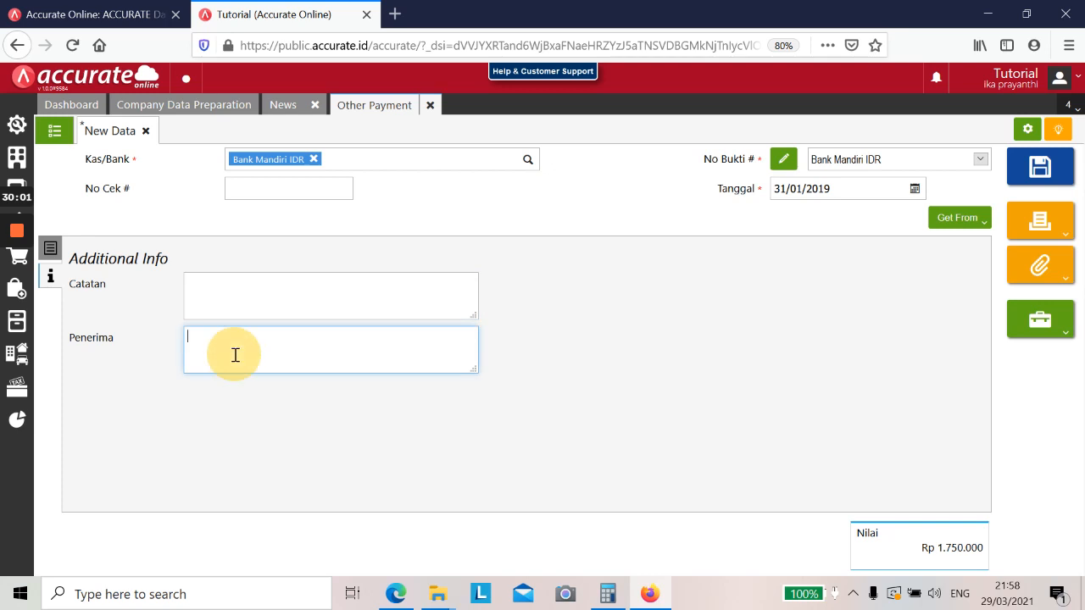
{"action": "left_click", "coordinate": [231, 298]}
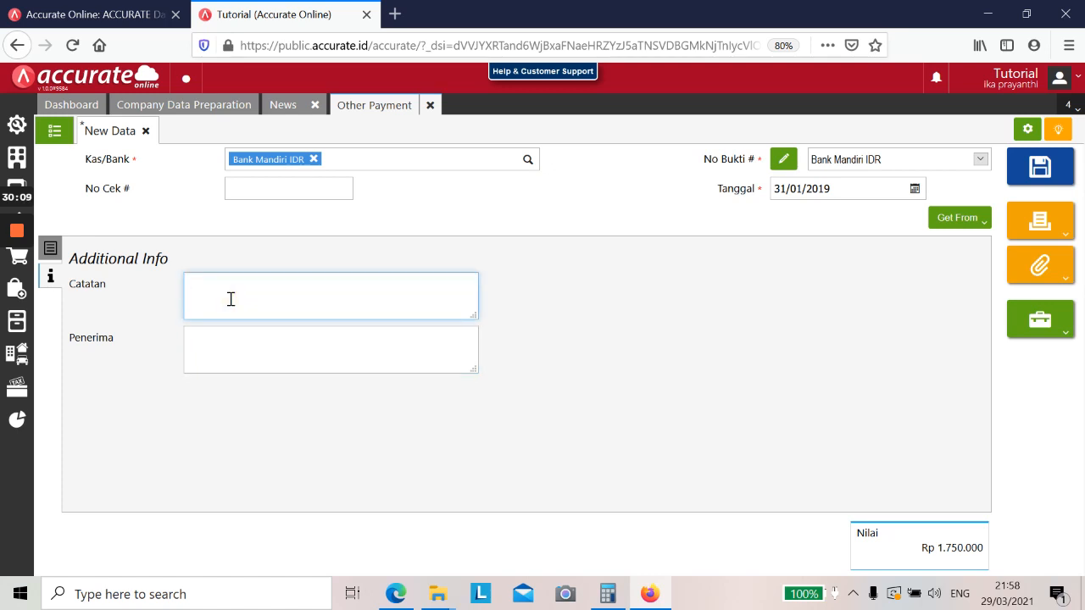
{"action": "type", "text": "pembayaran listrik, air dan telpon"}
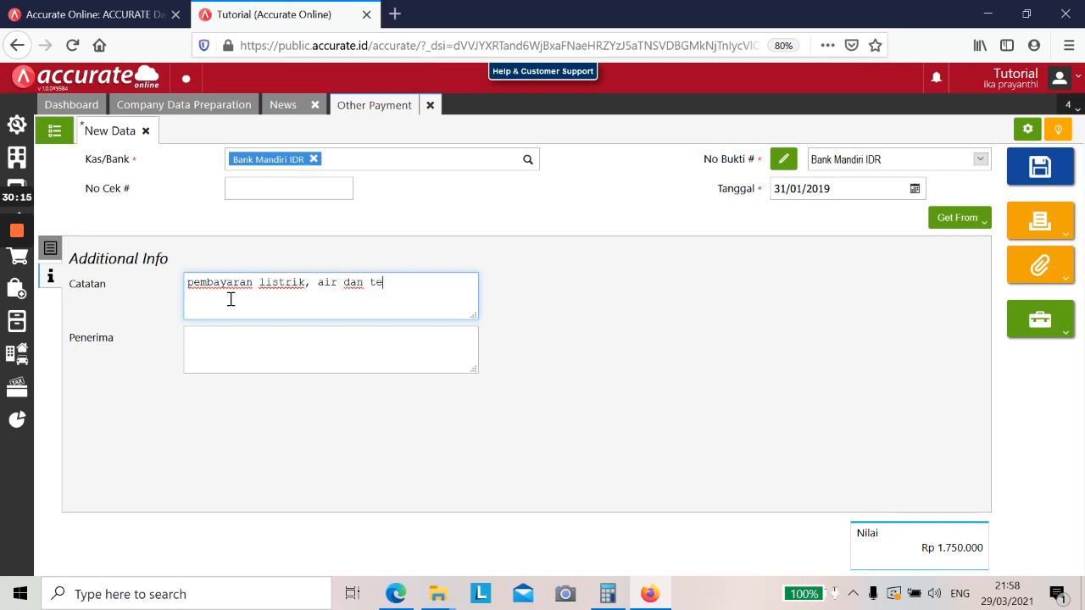
Enter "PLN, PAM, dan Telkom" as the Penerima and save the payment.
{"action": "left_click", "coordinate": [227, 348]}
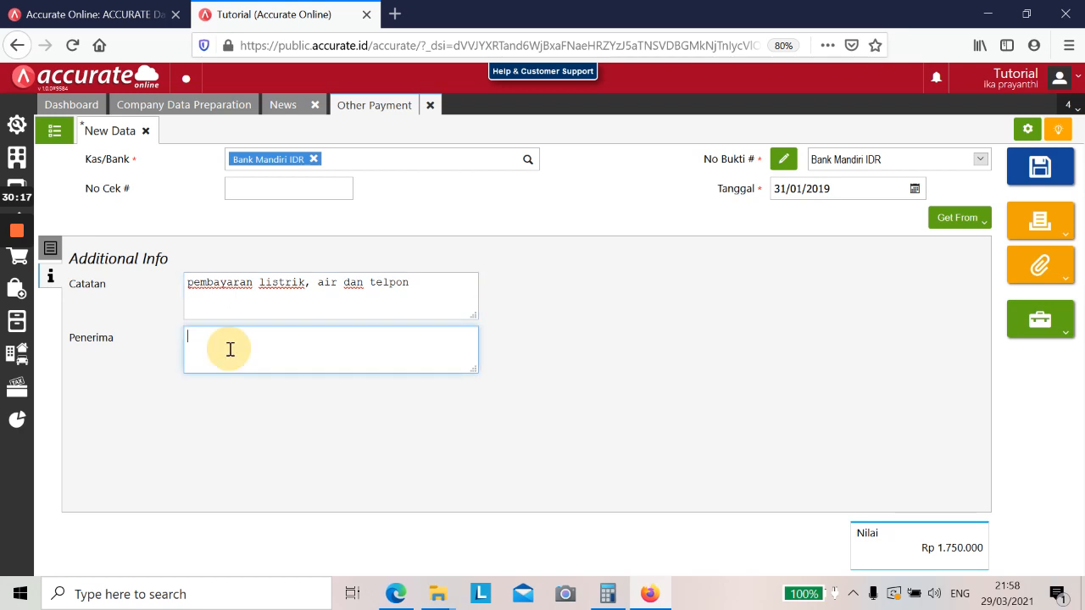
{"action": "type", "text": "PLN, PAM, dan Telkom"}
{"action": "left_click", "coordinate": [1070, 170]}
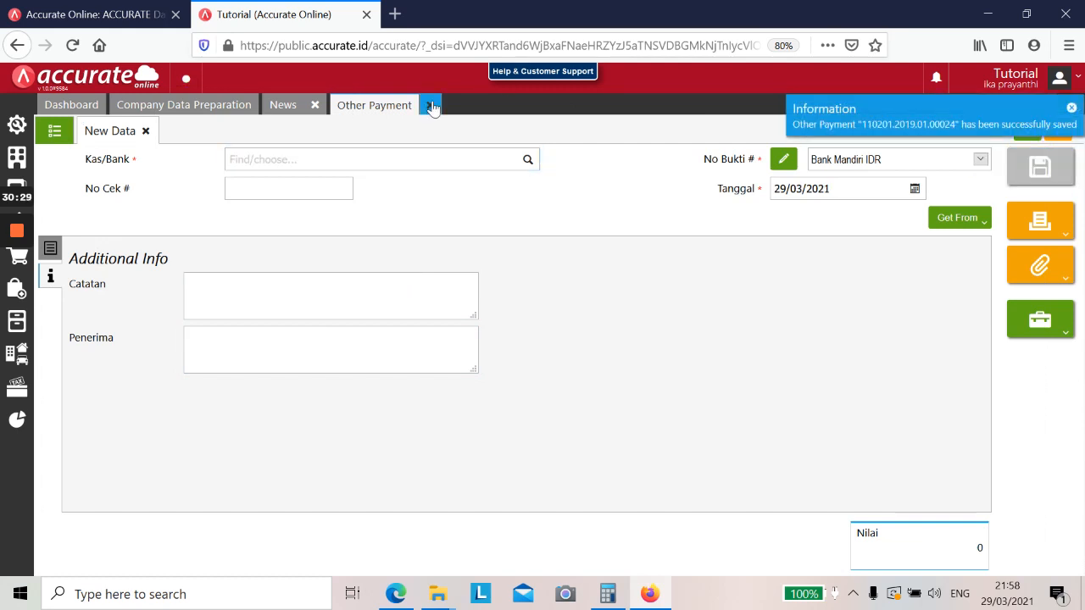
Read the brochure printing transaction in the module PDF and open a new, full-size Other Payment form in Accurate Online.
{"action": "key", "text": "alt+Tab"}
{"action": "scroll", "coordinate": [433, 101], "scroll_direction": "down", "scroll_amount": 3}
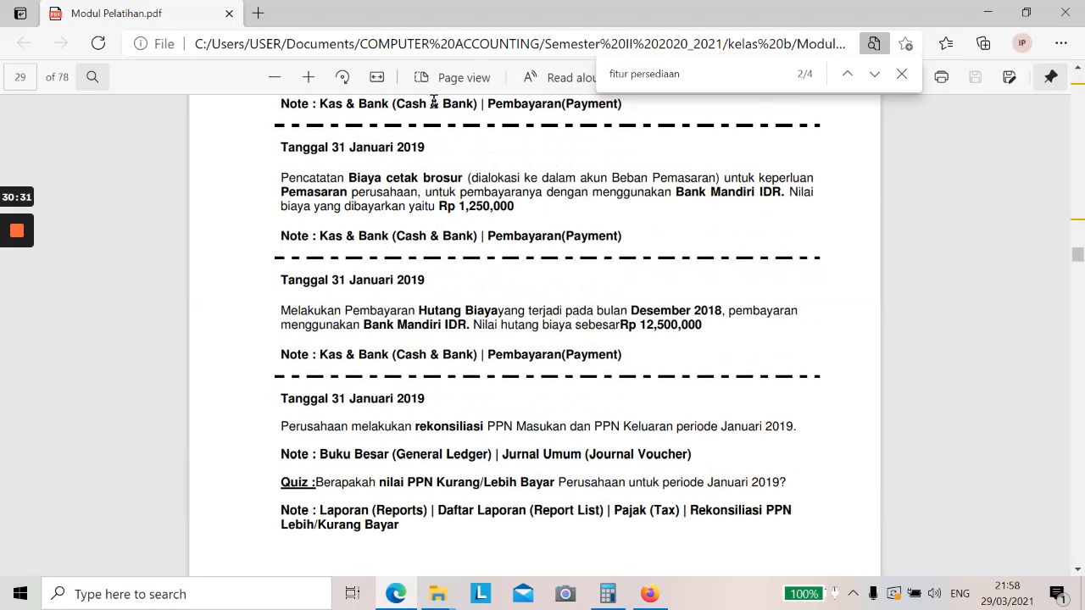
{"action": "scroll", "coordinate": [434, 101], "scroll_direction": "up", "scroll_amount": 2}
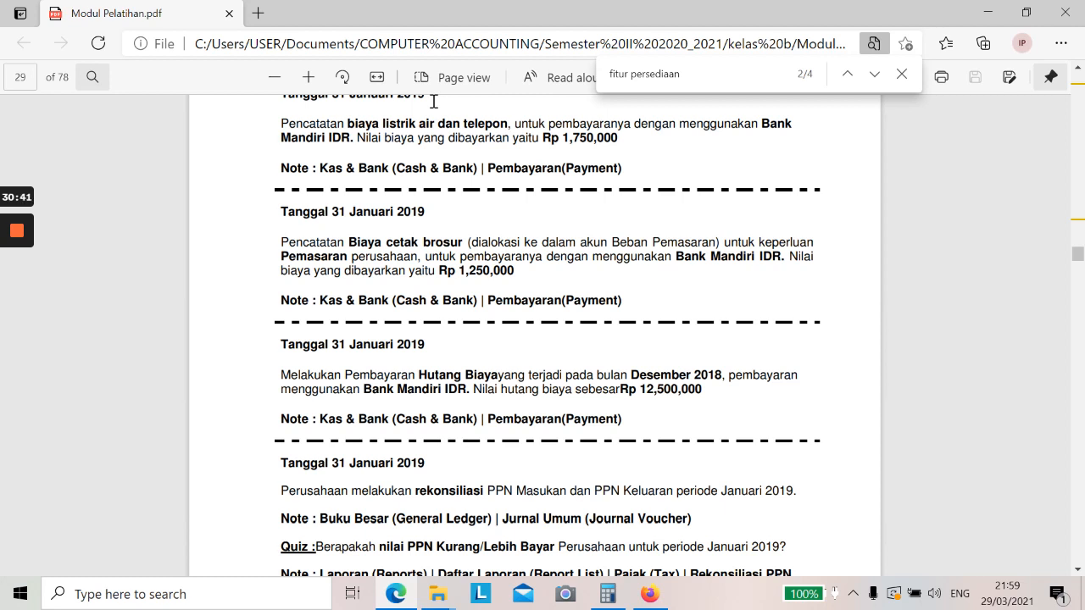
{"action": "key", "text": "alt+Tab"}
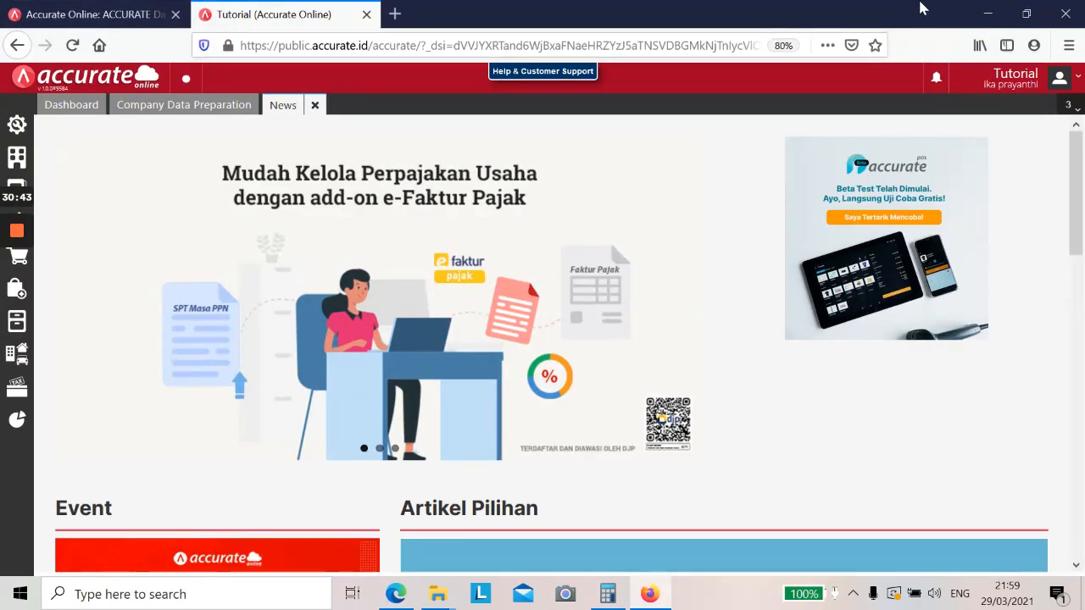
{"action": "left_click", "coordinate": [1027, 15]}
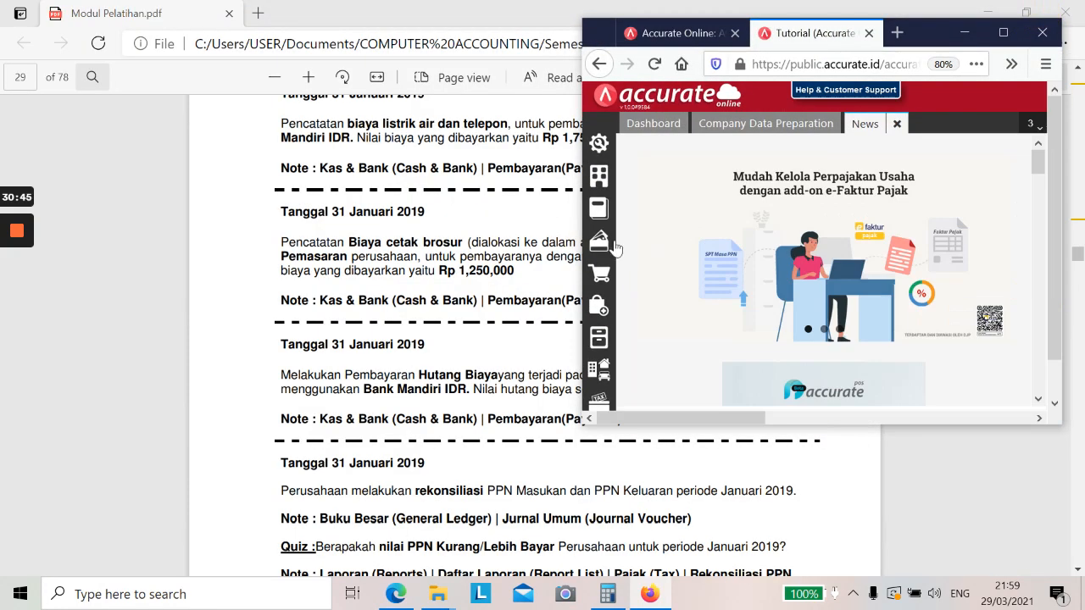
{"action": "left_click", "coordinate": [606, 246]}
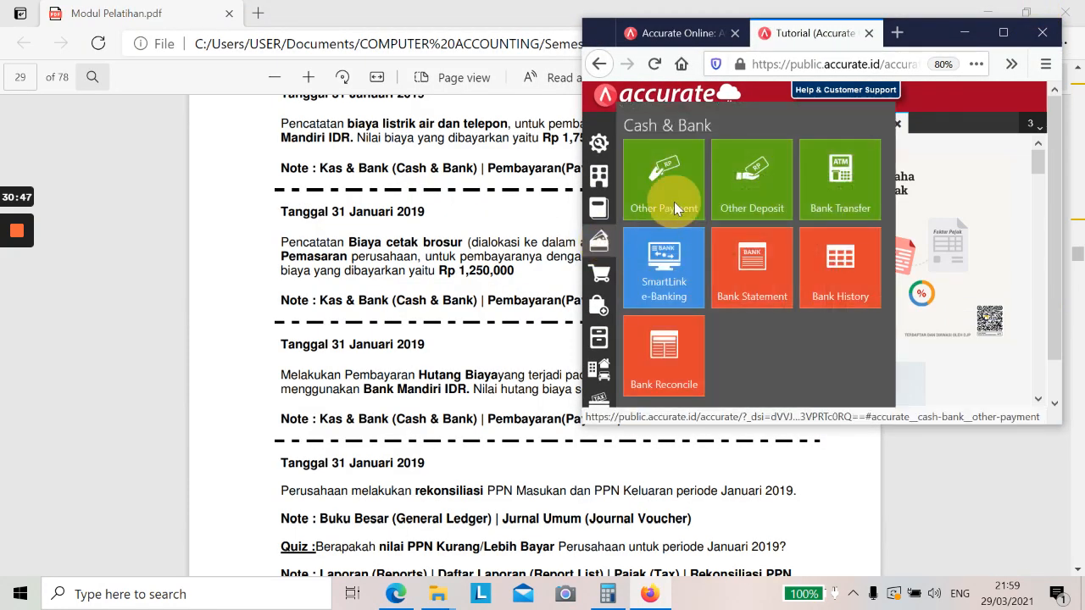
{"action": "left_click", "coordinate": [674, 201]}
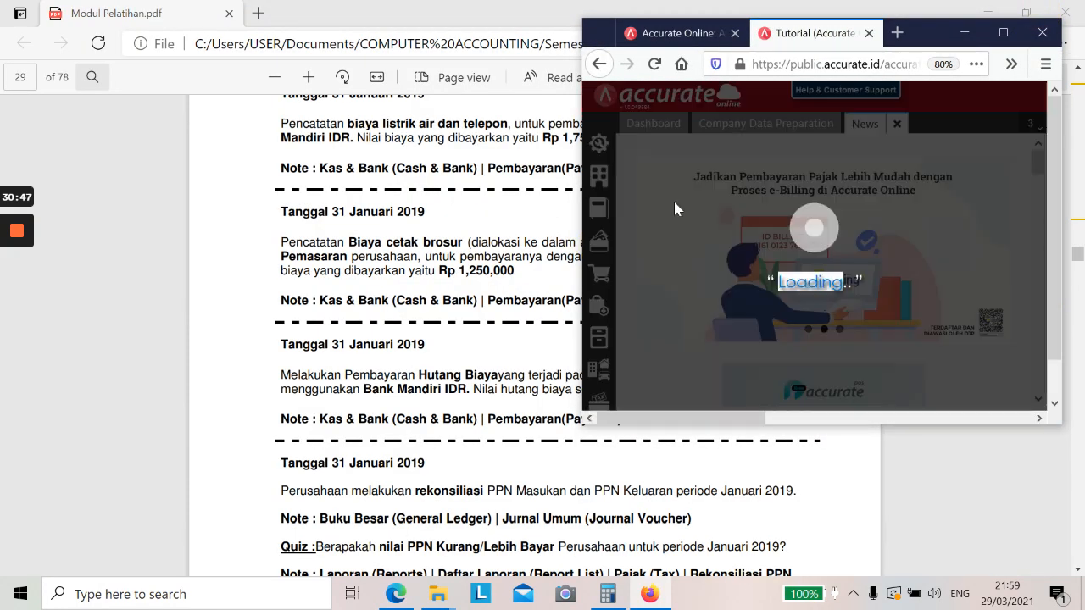
{"action": "left_click", "coordinate": [1005, 34]}
Select Bank Mandiri IDR as the Kas/Bank account for the brochure printing payment.
{"action": "left_click", "coordinate": [449, 162]}
{"action": "type", "text": "mandiri"}
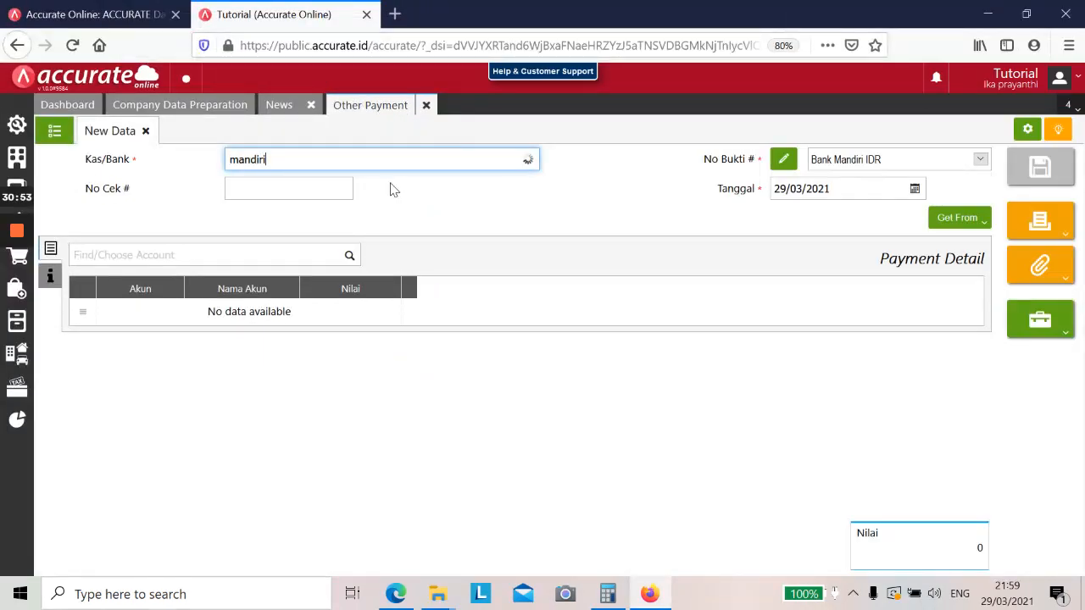
{"action": "left_click", "coordinate": [390, 189]}
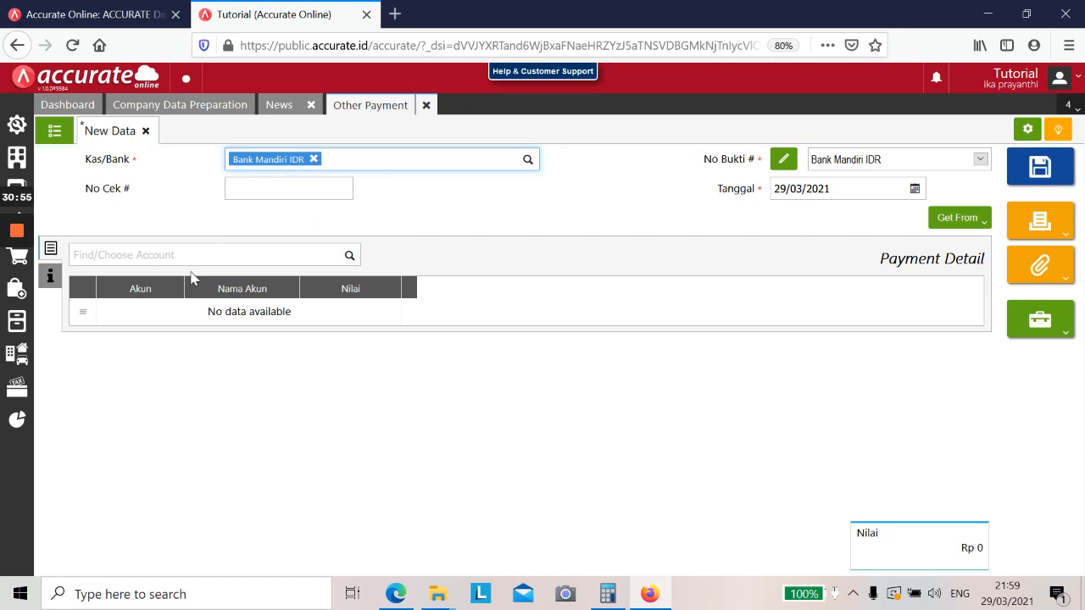
Date the brochure printing payment 31/01/2019, checking the date in the module PDF.
{"action": "left_click", "coordinate": [789, 188]}
{"action": "key", "text": "alt+Tab"}
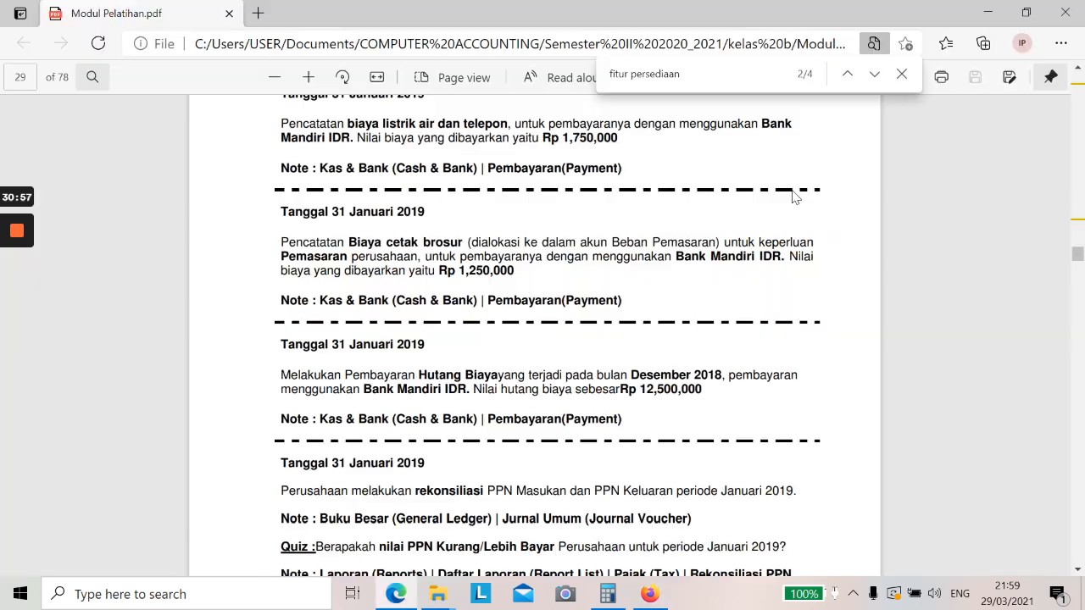
{"action": "key", "text": "alt+Tab"}
{"action": "type", "text": "31/"}
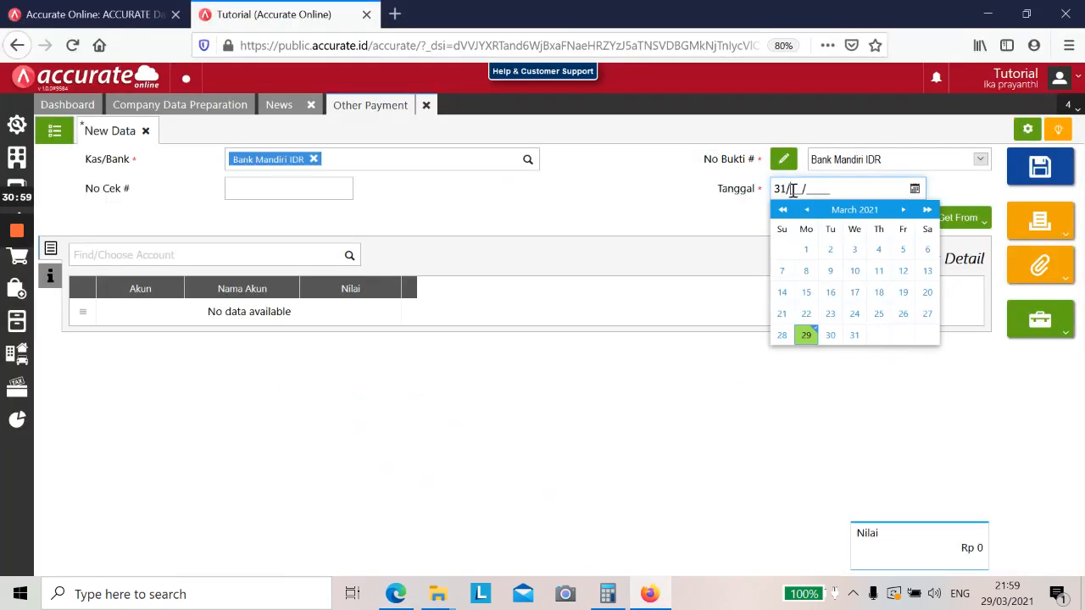
{"action": "type", "text": "01/2019"}
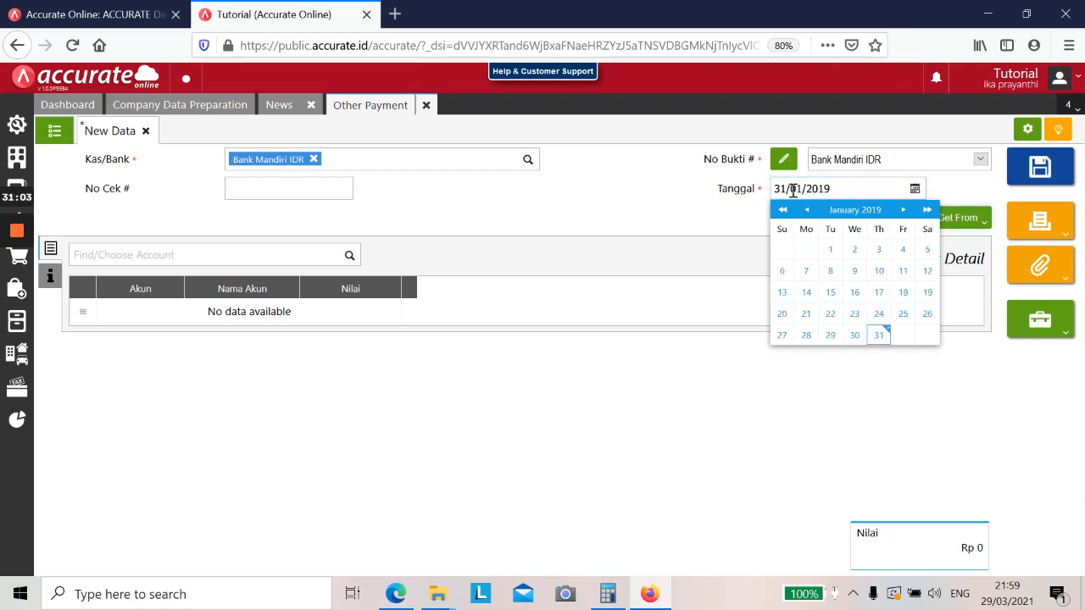
{"action": "left_click", "coordinate": [878, 335]}
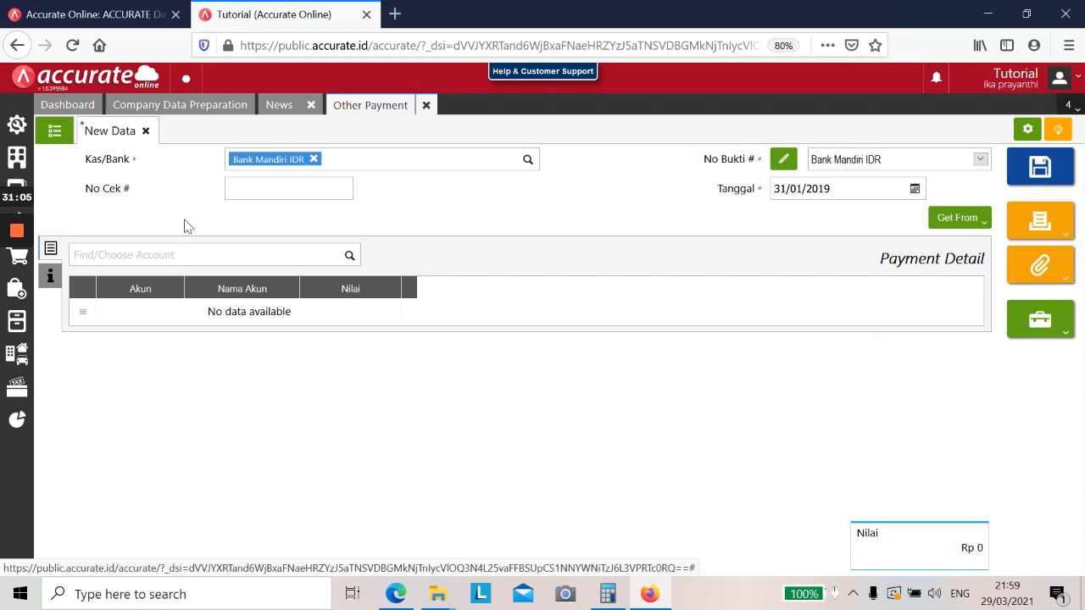
Choose Beban Pemasaran as the account for the brochure printing payment detail, checking the allocation in the module PDF.
{"action": "left_click", "coordinate": [170, 246]}
{"action": "key", "text": "alt+Tab"}
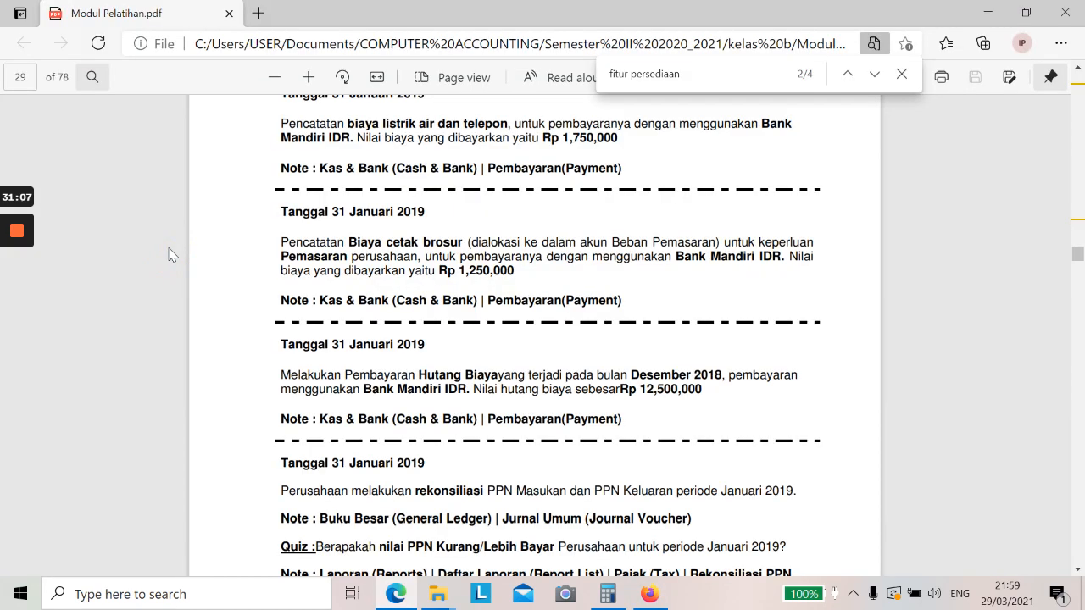
{"action": "key", "text": "alt+Tab"}
{"action": "type", "text": "beban"}
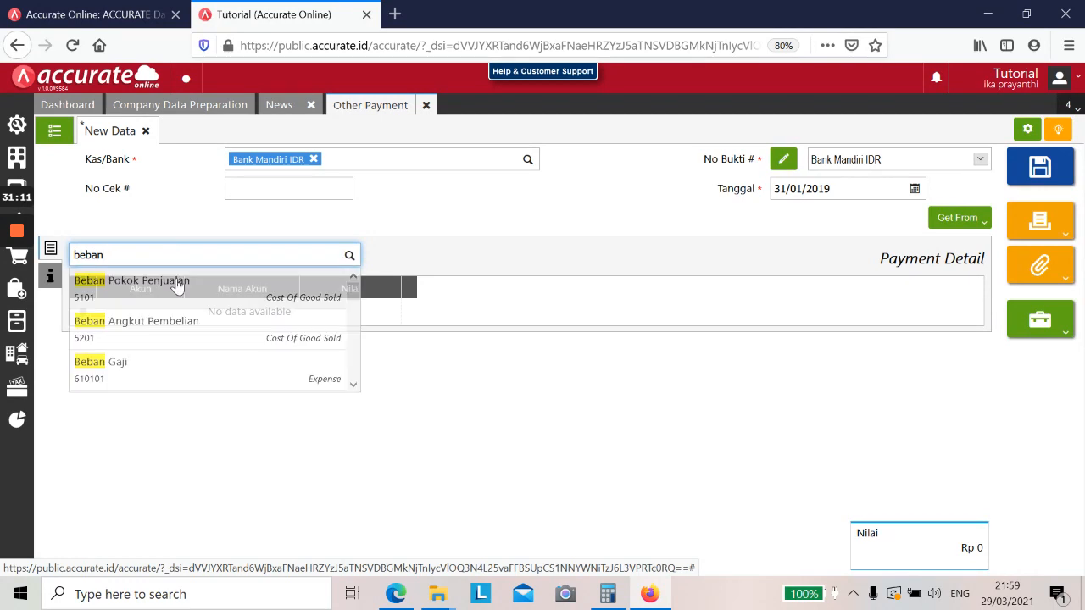
{"action": "type", "text": " pemasaran"}
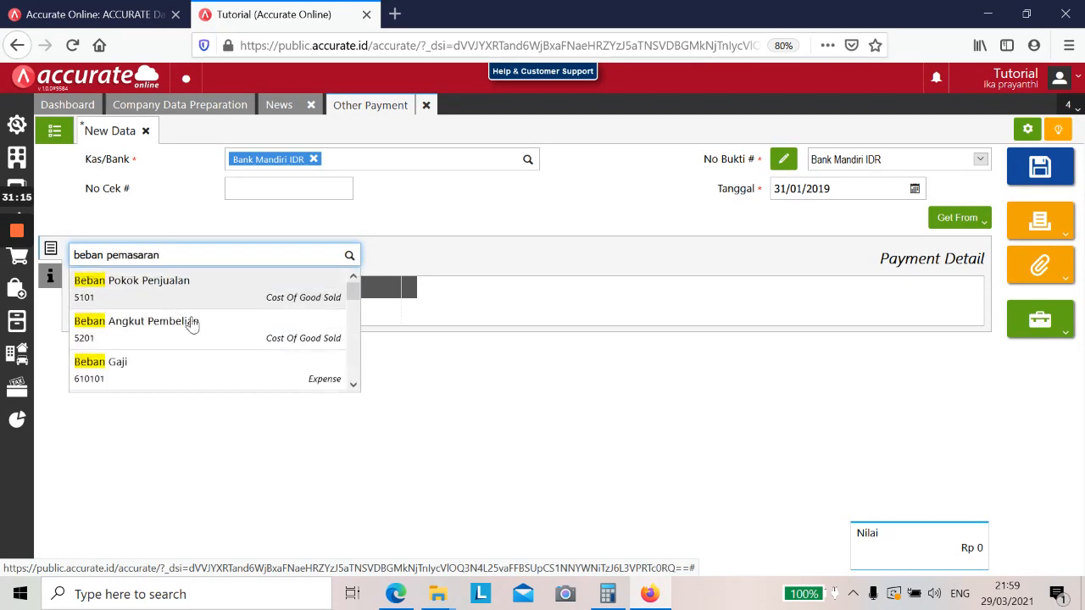
{"action": "left_click", "coordinate": [200, 291]}
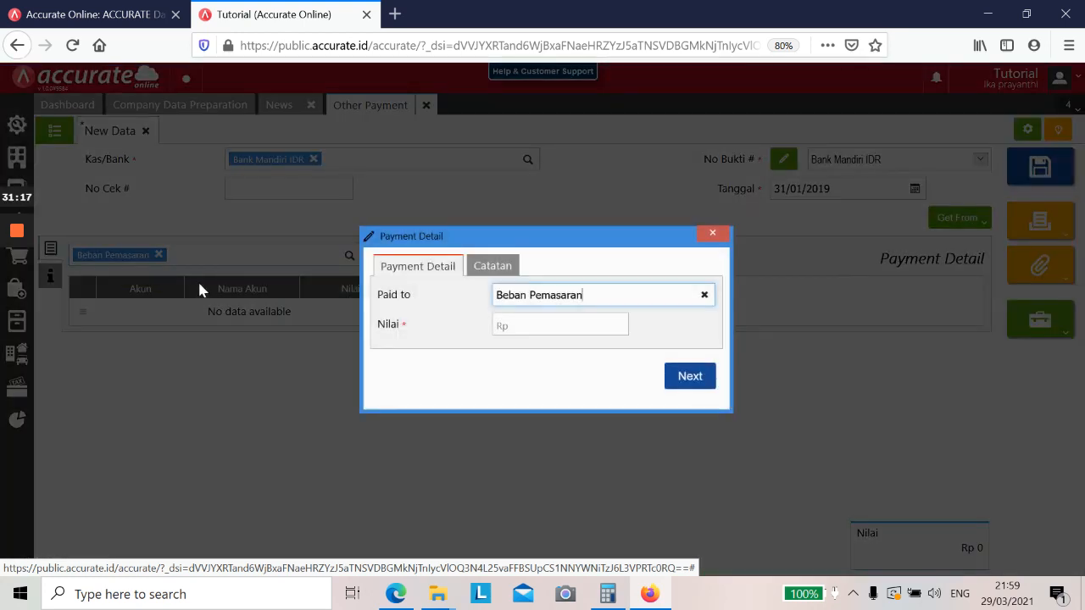
Set the Beban Pemasaran line's Nilai to Rp 1.250.000, add it to the payment and save the payment.
{"action": "left_click", "coordinate": [532, 323]}
{"action": "key", "text": "alt+Tab"}
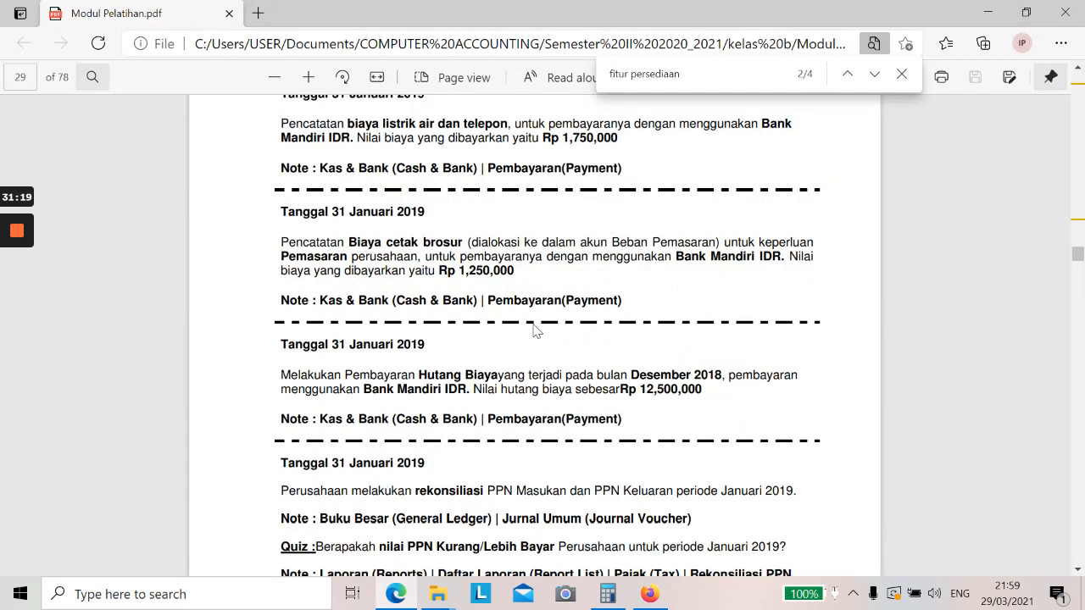
{"action": "key", "text": "alt+Tab"}
{"action": "type", "text": "1.250.000"}
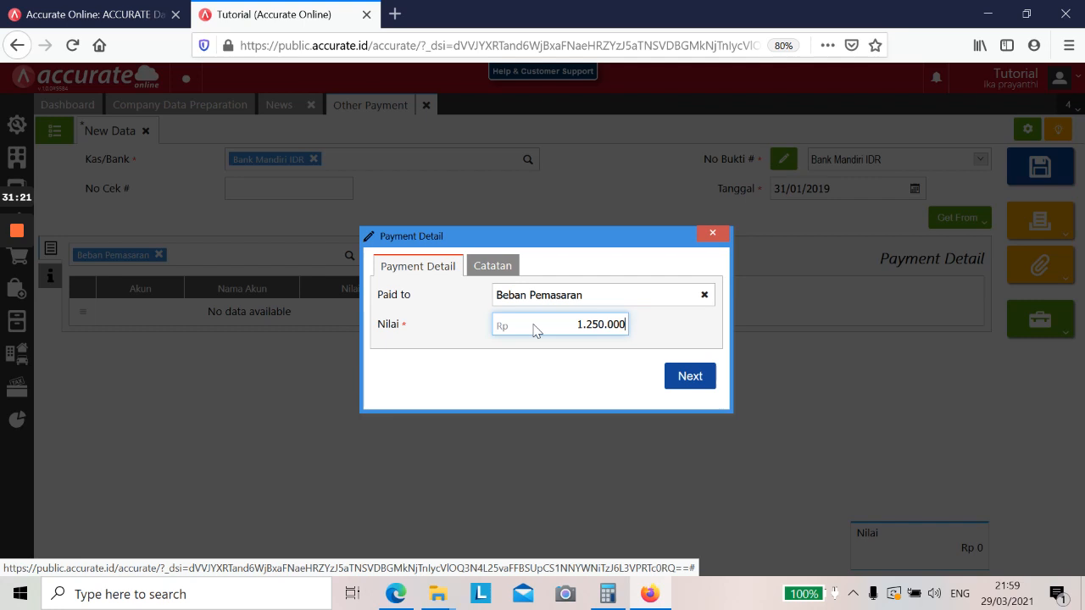
{"action": "left_click", "coordinate": [683, 375]}
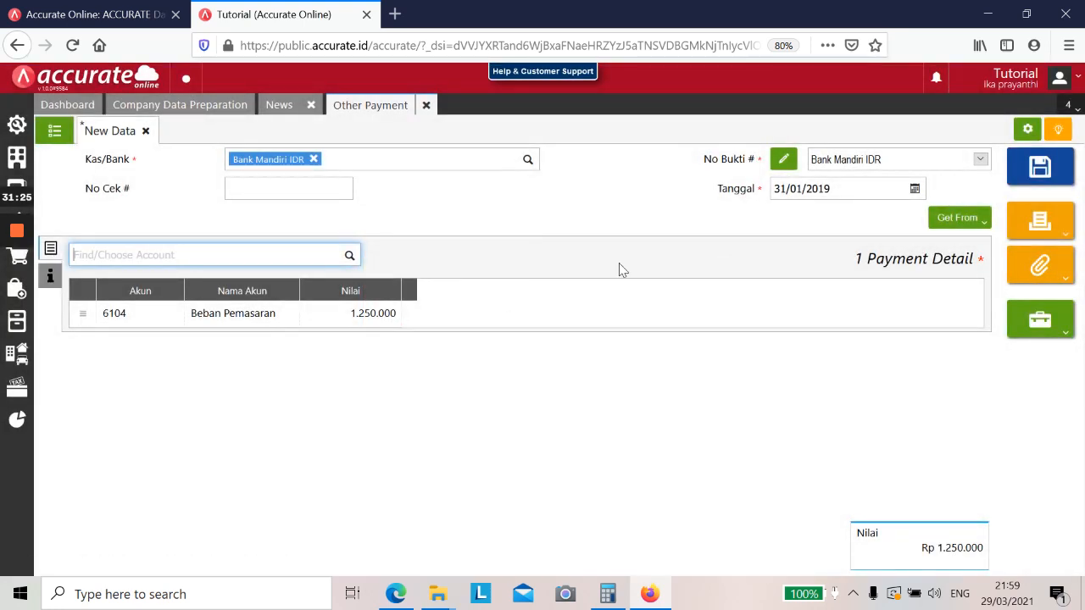
{"action": "left_click", "coordinate": [1038, 167]}
Read the Hutang Biaya transaction in the module PDF and select Bank Mandiri IDR as Kas/Bank on the new Other Payment in Accurate Online.
{"action": "key", "text": "alt+Tab"}
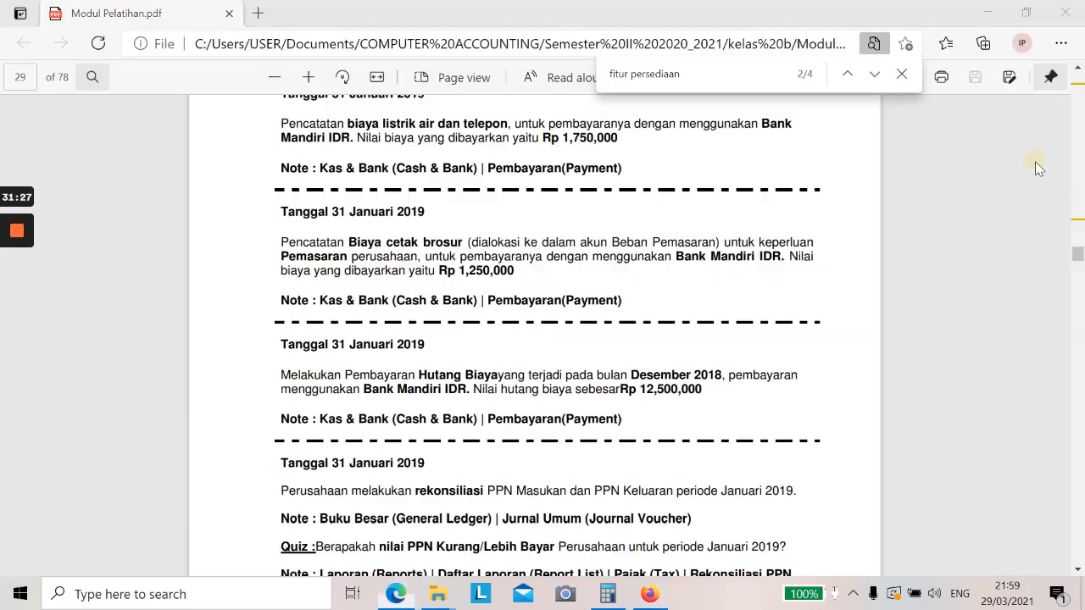
{"action": "scroll", "coordinate": [638, 346], "scroll_direction": "down", "scroll_amount": 3}
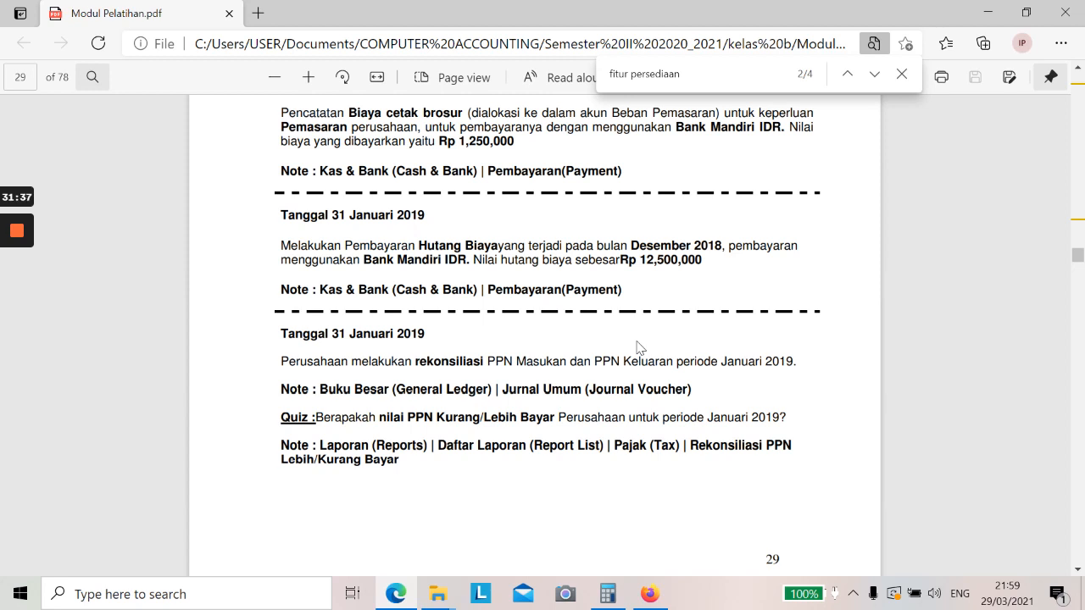
{"action": "key", "text": "alt+Tab"}
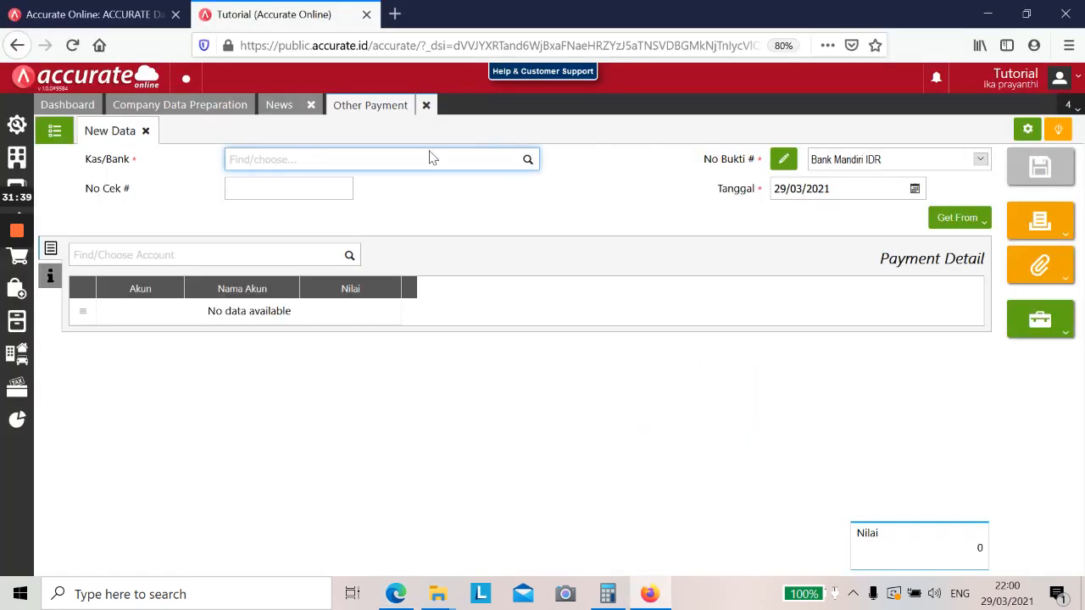
{"action": "key", "text": "alt+Tab"}
{"action": "key", "text": "alt+Tab"}
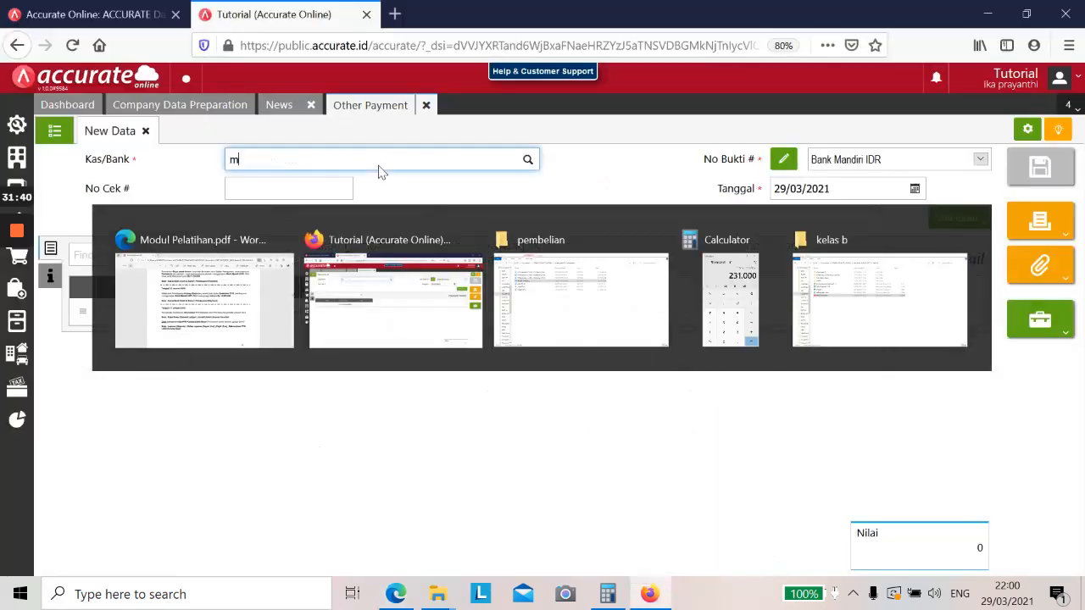
{"action": "type", "text": "andiri"}
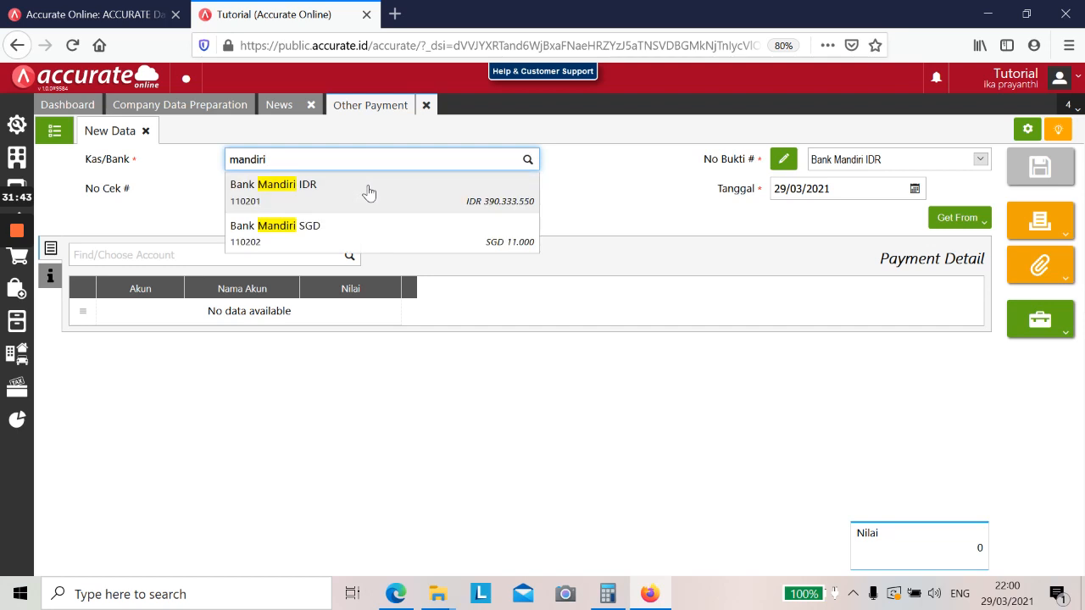
{"action": "left_click", "coordinate": [369, 192]}
Choose Hutang Biaya as the account for the payment detail, checking the name in the module PDF.
{"action": "key", "text": "alt+Tab"}
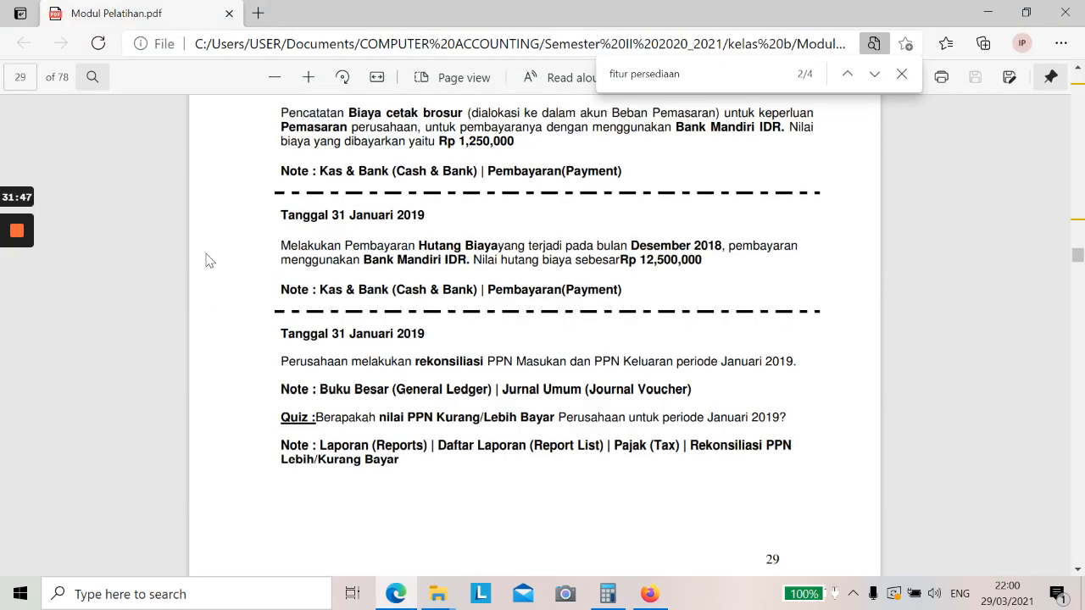
{"action": "key", "text": "alt+Tab"}
{"action": "type", "text": "hut"}
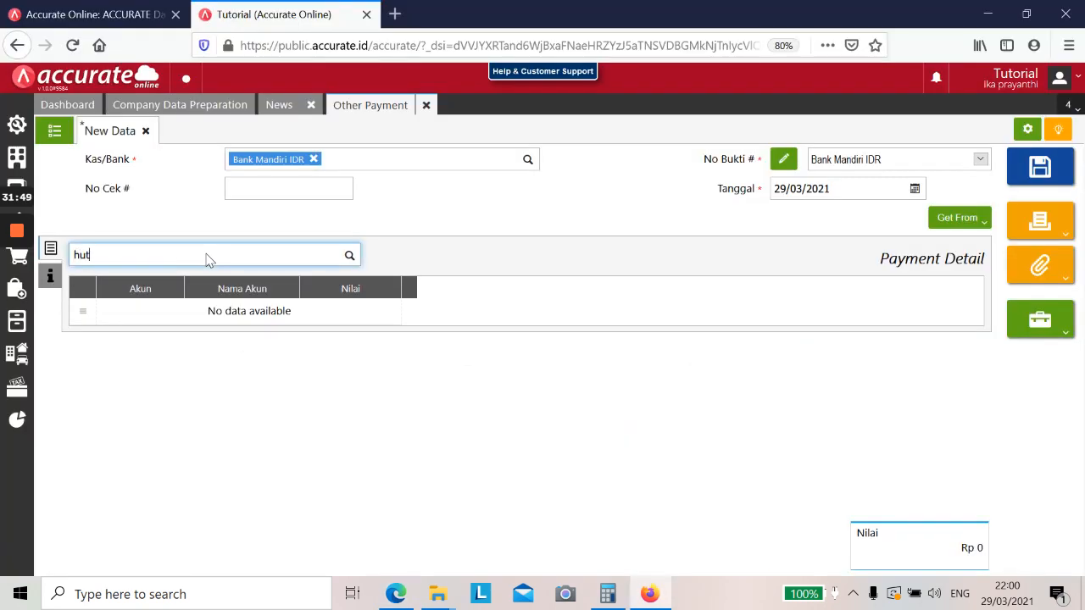
{"action": "type", "text": "ang biaya"}
{"action": "left_click", "coordinate": [206, 286]}
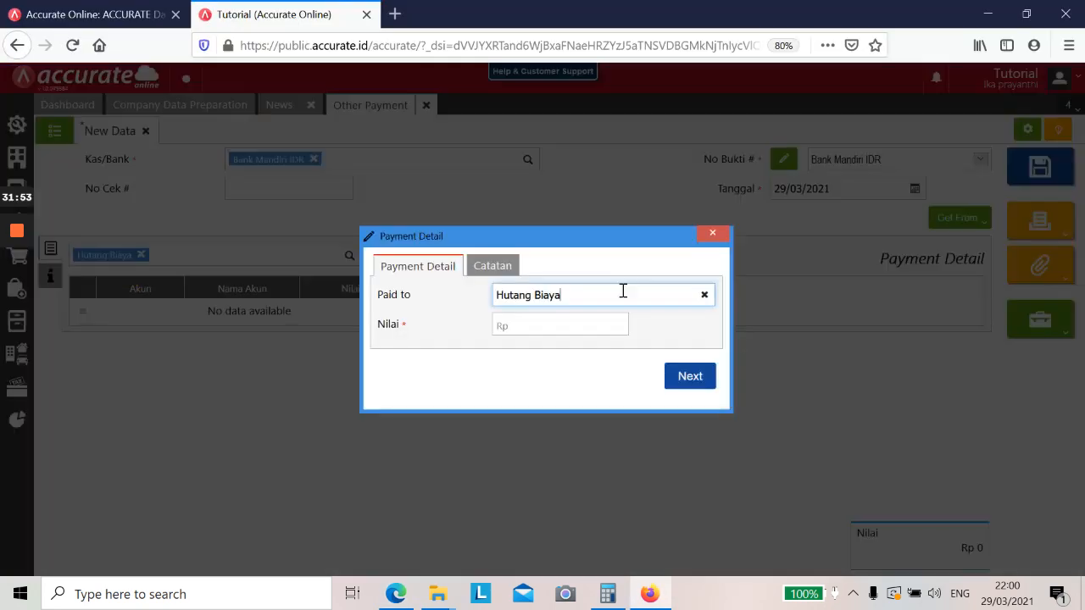
Set the Hutang Biaya line's Nilai to Rp 12.500.000 as stated in the module PDF and add it to the payment.
{"action": "left_click", "coordinate": [581, 324]}
{"action": "key", "text": "alt+Tab"}
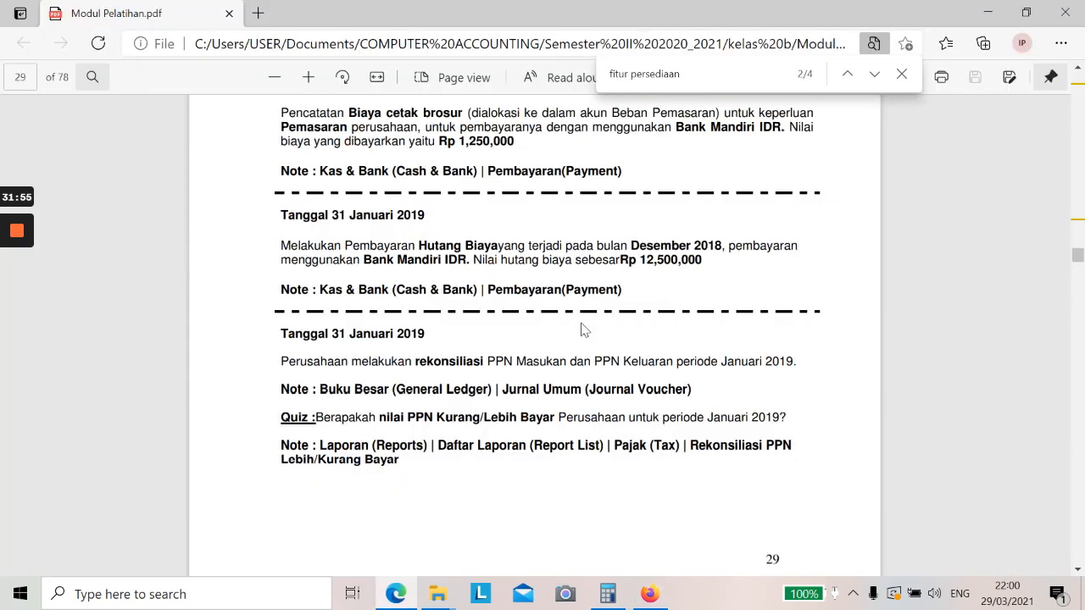
{"action": "key", "text": "alt+Tab"}
{"action": "type", "text": "12500000"}
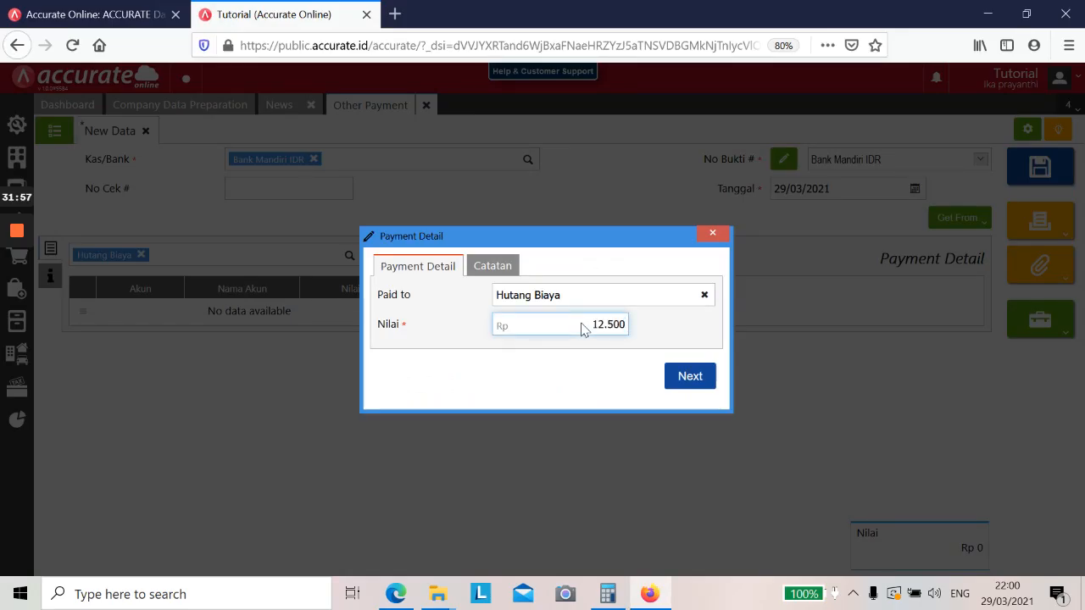
{"action": "left_click", "coordinate": [694, 377]}
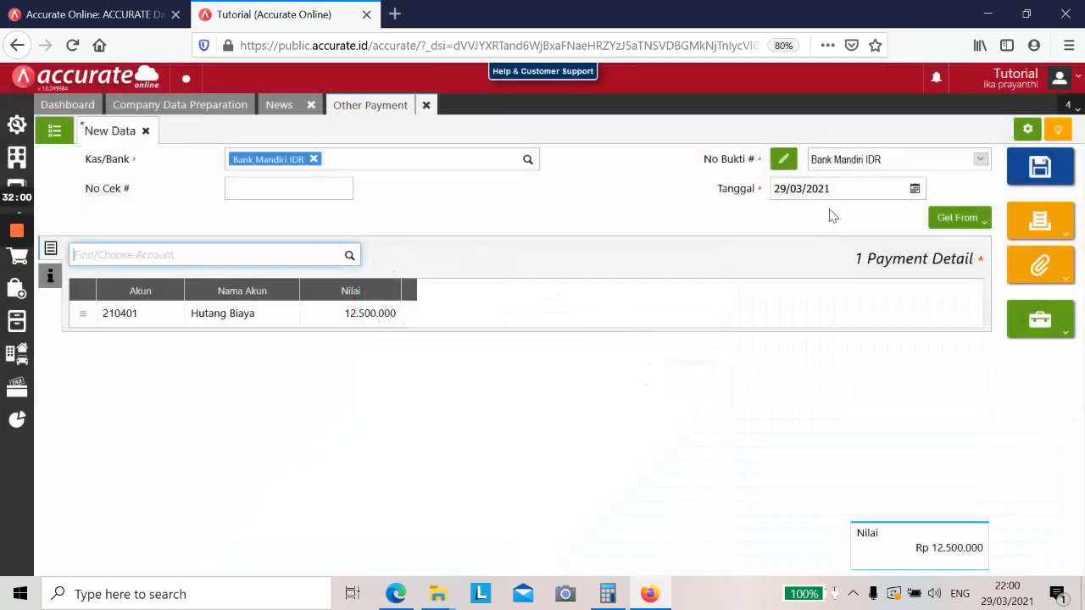
Date the Hutang Biaya payment 31/01/2019 and save it.
{"action": "left_click", "coordinate": [828, 190]}
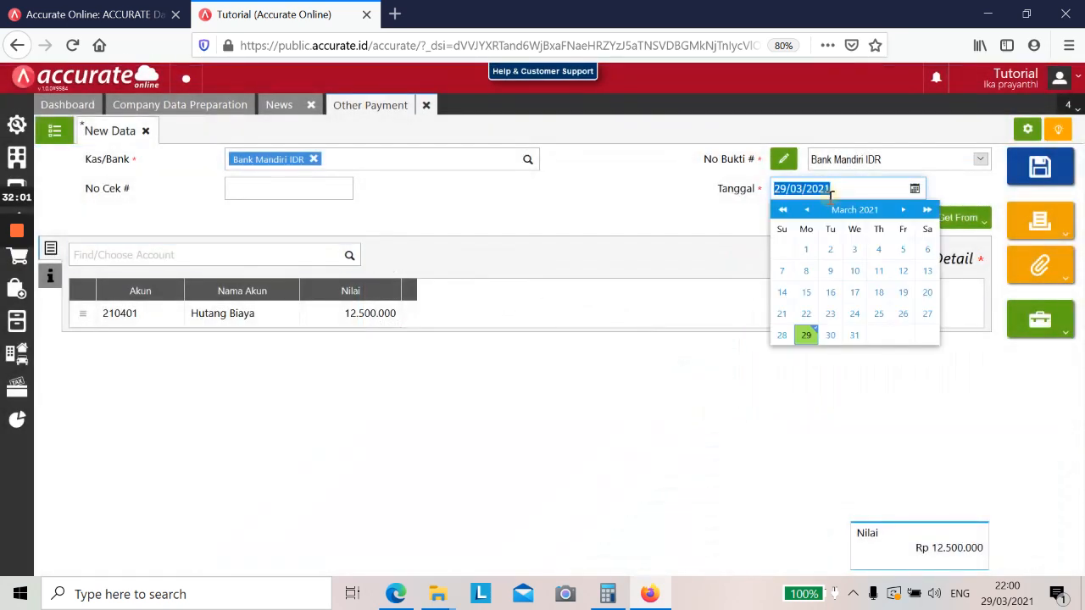
{"action": "key", "text": "alt+Tab"}
{"action": "key", "text": "alt+Tab"}
{"action": "type", "text": "31/01/2019"}
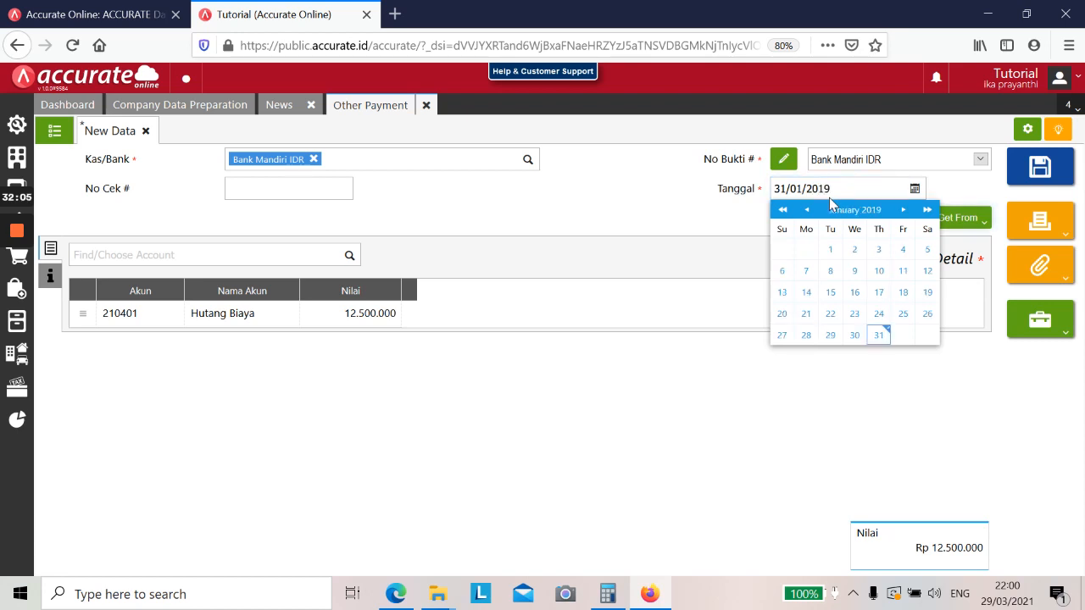
{"action": "left_click", "coordinate": [882, 336]}
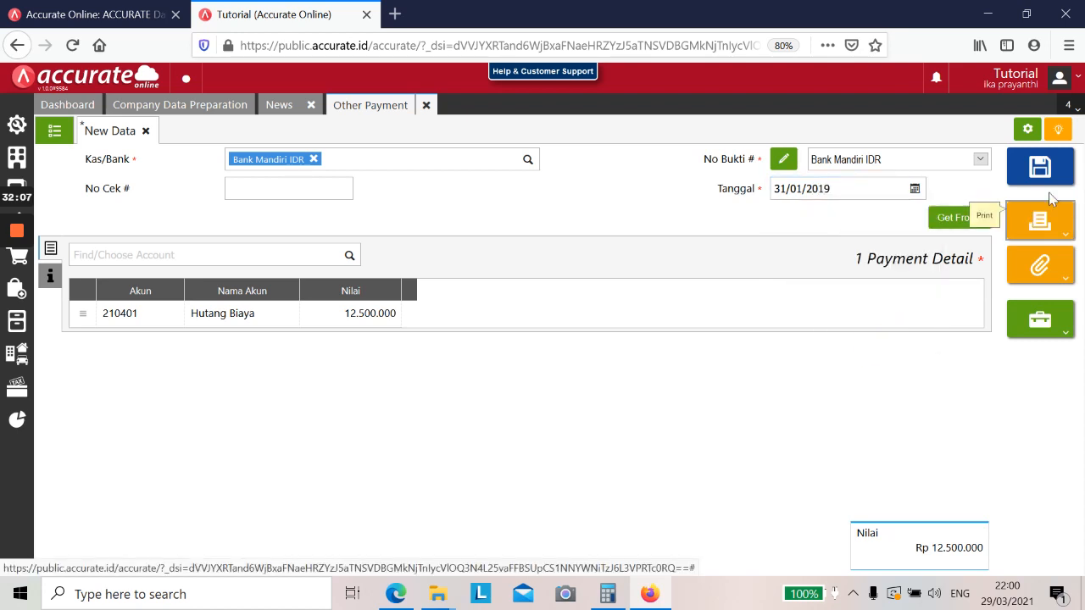
{"action": "left_click", "coordinate": [1050, 174]}
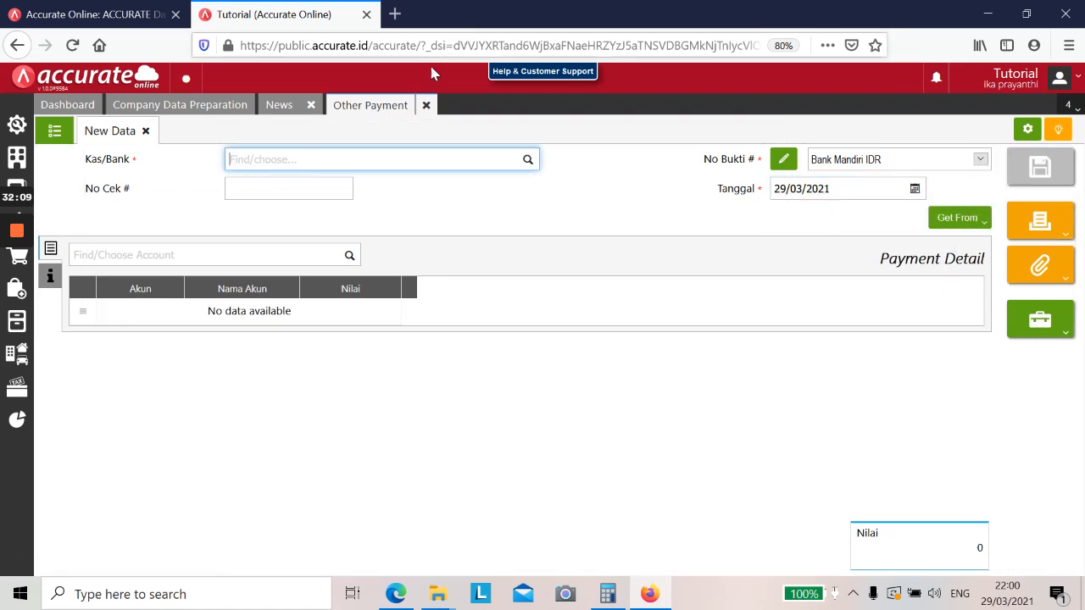
Close the Other Payment form and read the January 2019 PPN reconciliation task in the module PDF.
{"action": "left_click", "coordinate": [426, 105]}
{"action": "key", "text": "alt+Tab"}
{"action": "scroll", "coordinate": [428, 102], "scroll_direction": "down", "scroll_amount": 2}
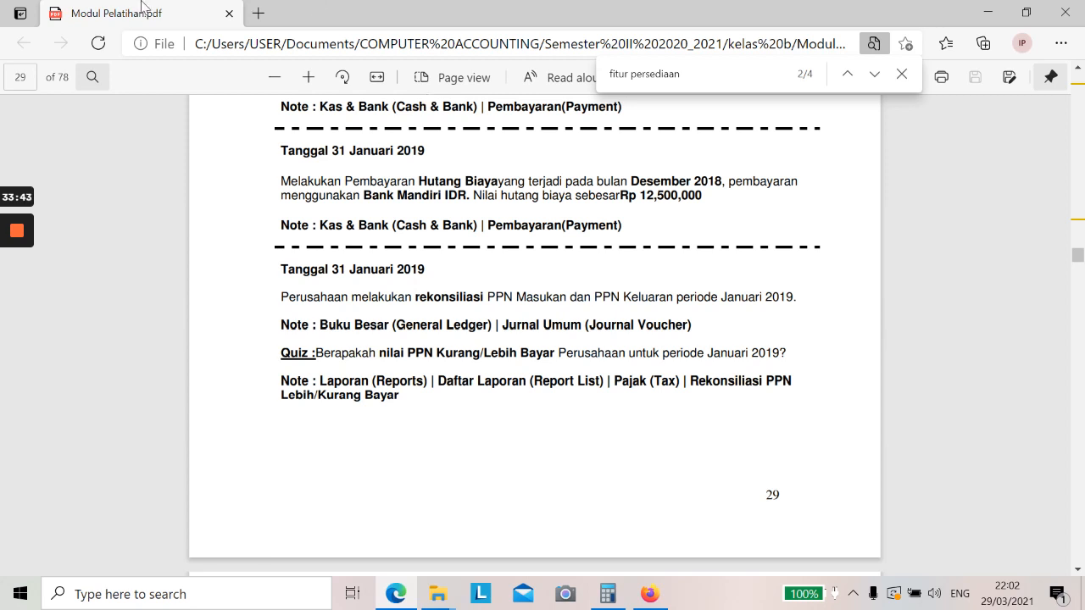
Switch back to Accurate Online and open the parameters of the Rekonsiliasi PPN Lebih/Kurang Bayar report from the Tax reports.
{"action": "left_click", "coordinate": [650, 593]}
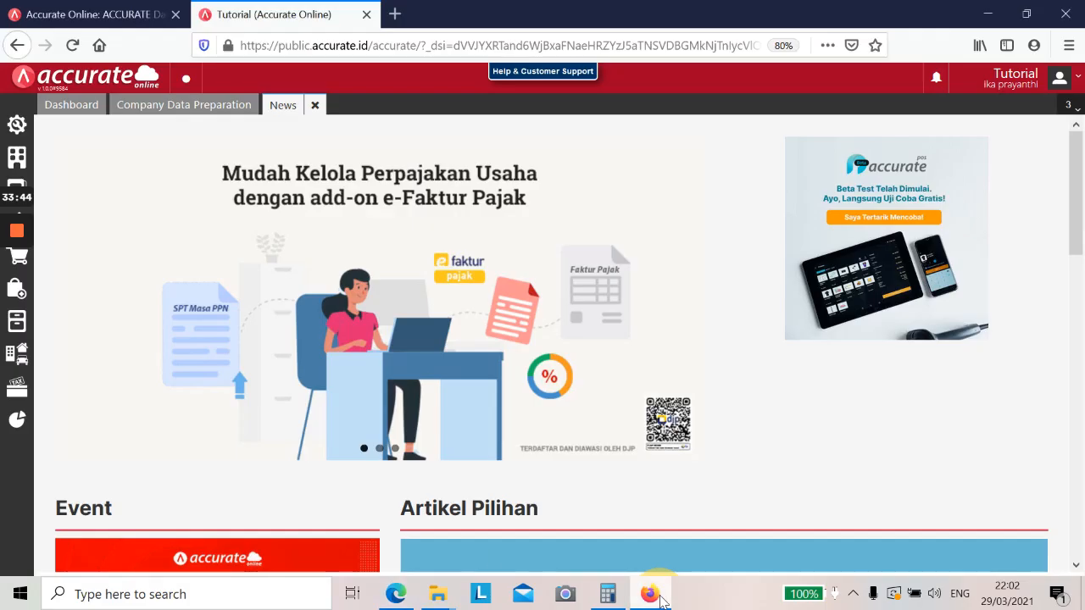
{"action": "left_click", "coordinate": [17, 419]}
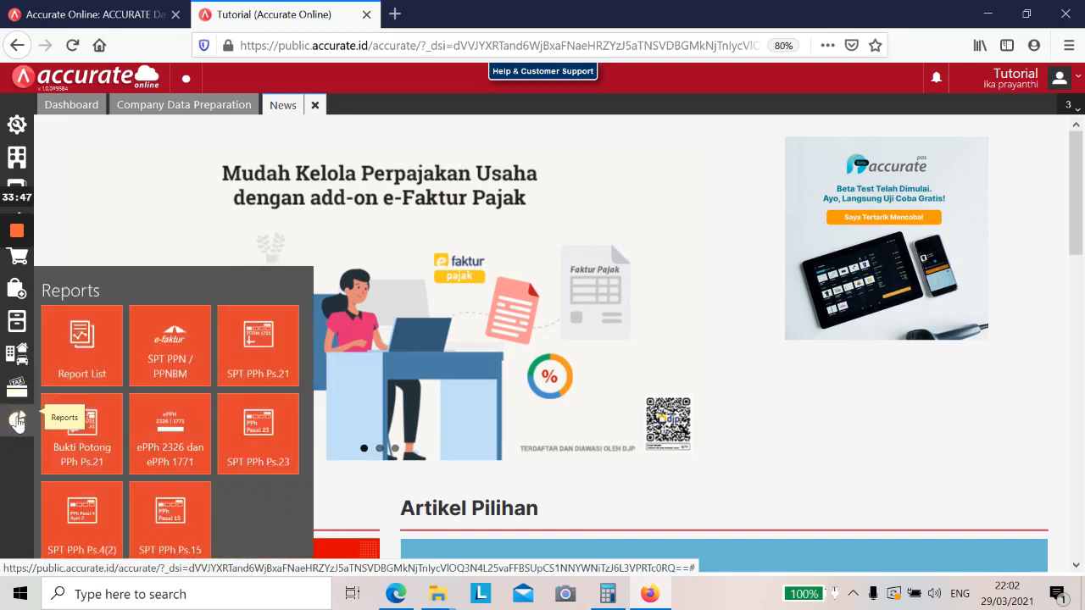
{"action": "left_click", "coordinate": [94, 359]}
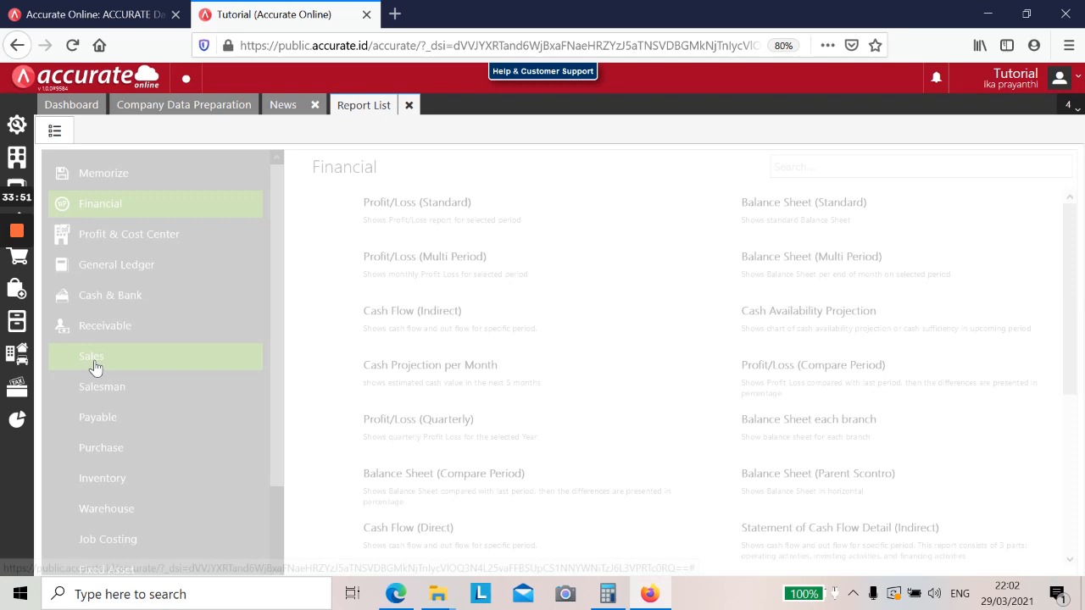
{"action": "left_click_drag", "start_coordinate": [274, 375], "coordinate": [271, 464]}
{"action": "left_click", "coordinate": [190, 501]}
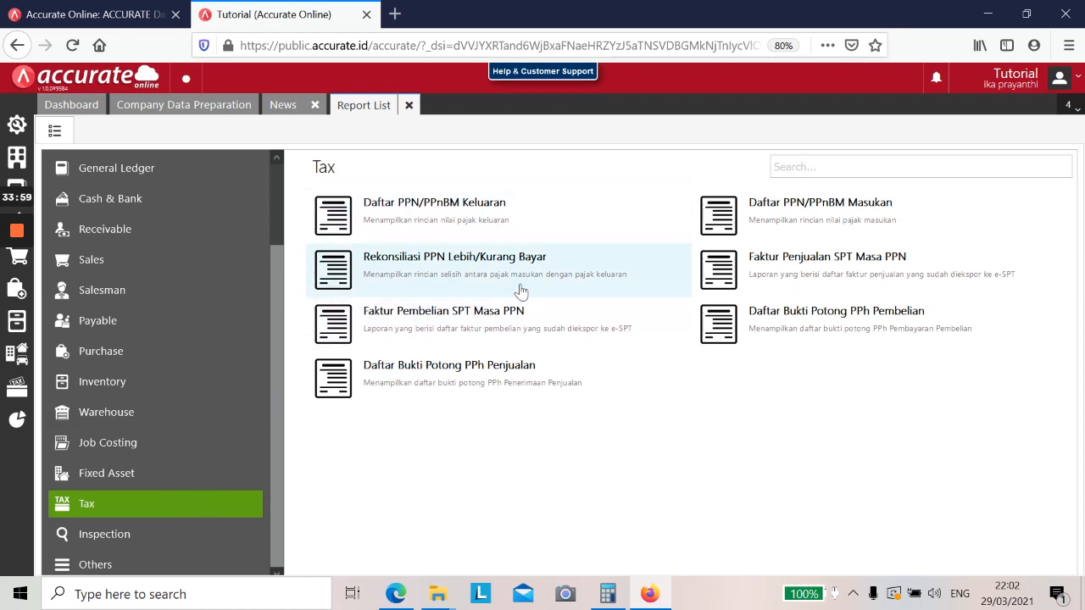
{"action": "left_click", "coordinate": [521, 264]}
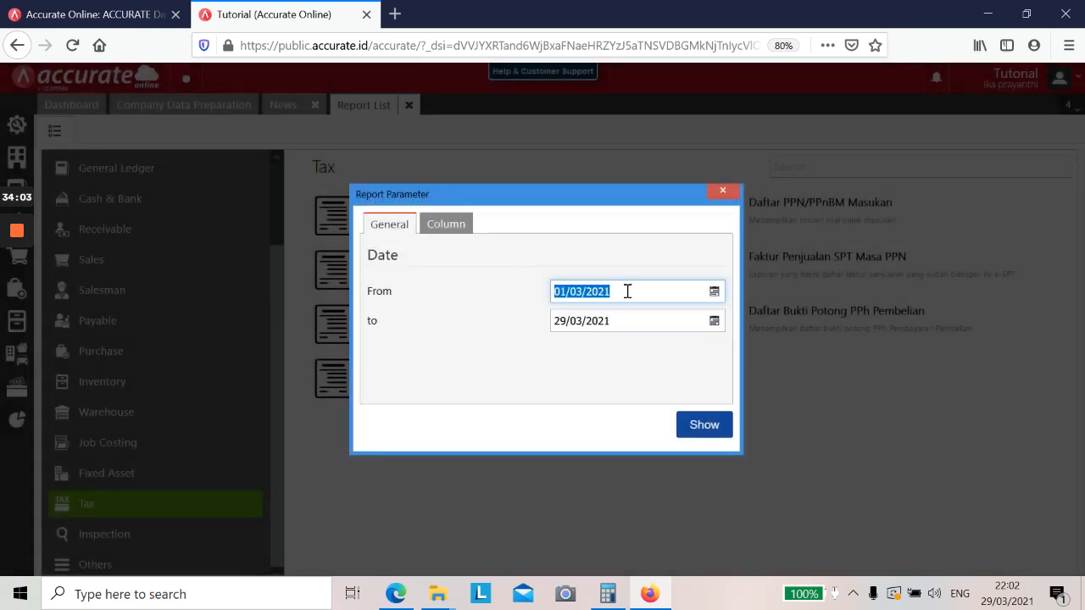
Set the report period from 01/01/2019 to 31/01/2019 and show the report.
{"action": "type", "text": "0"}
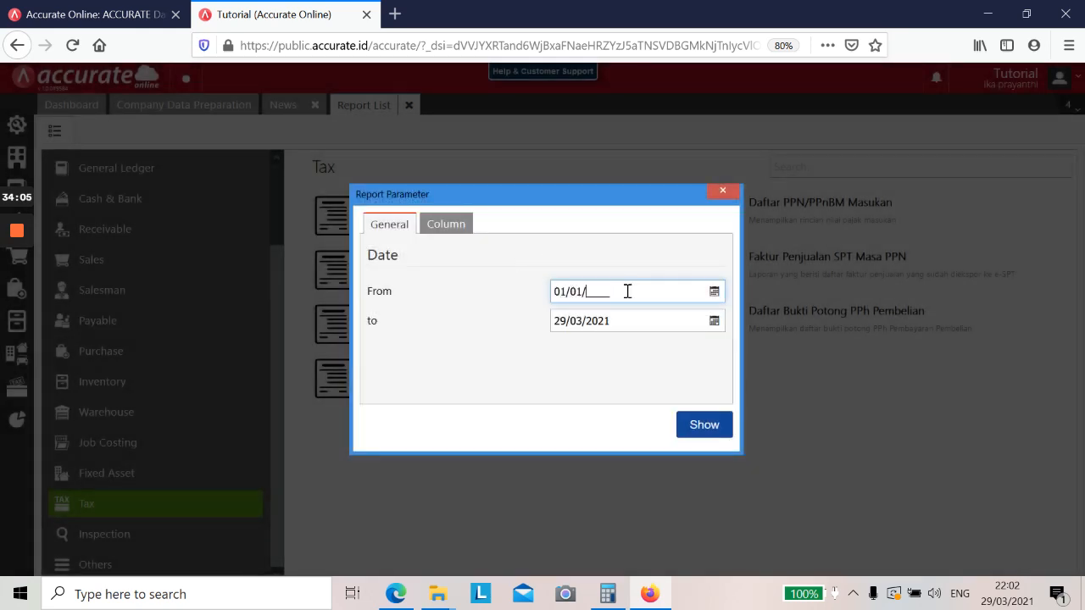
{"action": "key", "text": "Tab"}
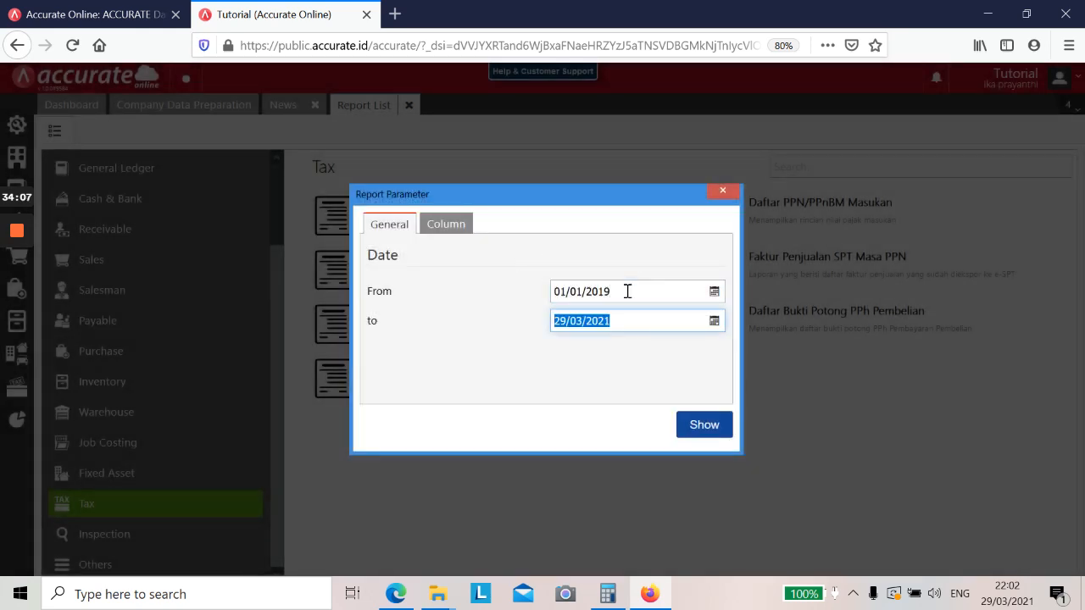
{"action": "type", "text": "31"}
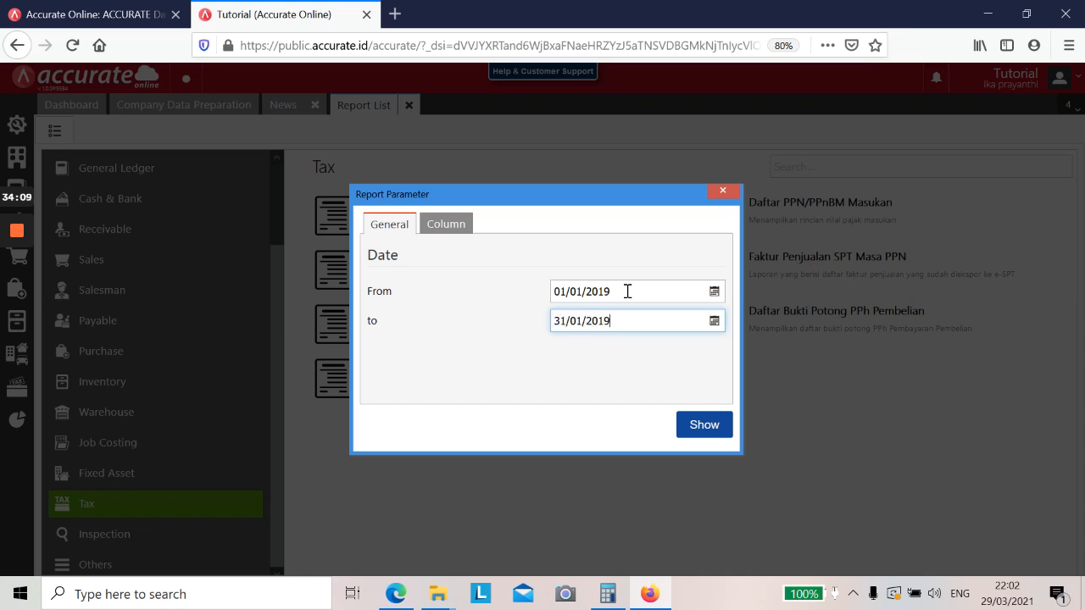
{"action": "left_click", "coordinate": [695, 423]}
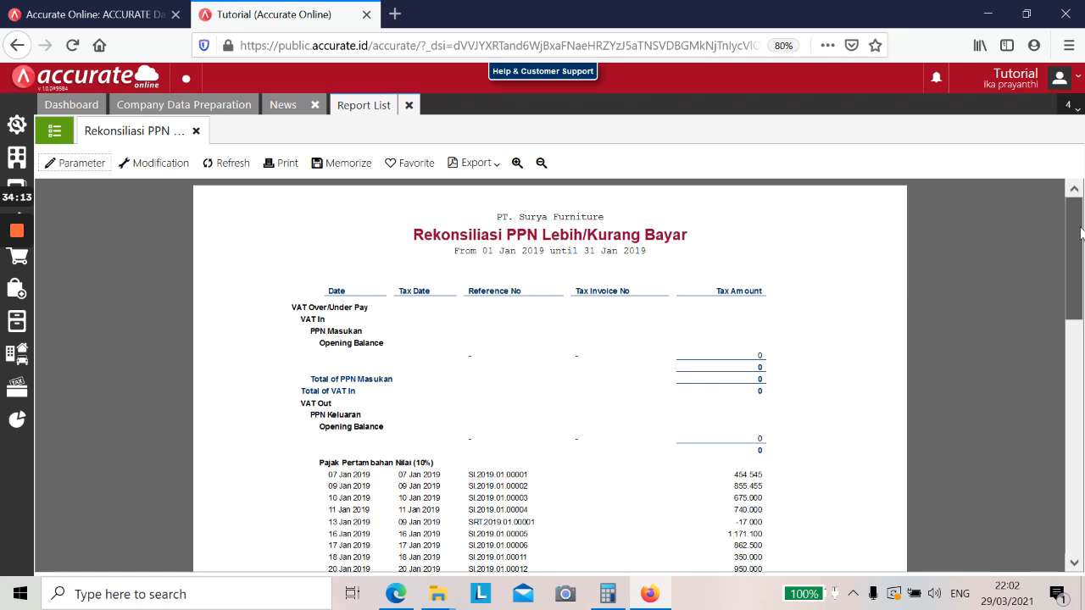
Examine the PPN Keluaran, PPN Masukan and VAT Over/Under Pay totals through the end of the reconciliation report.
{"action": "left_click_drag", "start_coordinate": [1075, 240], "coordinate": [1079, 402]}
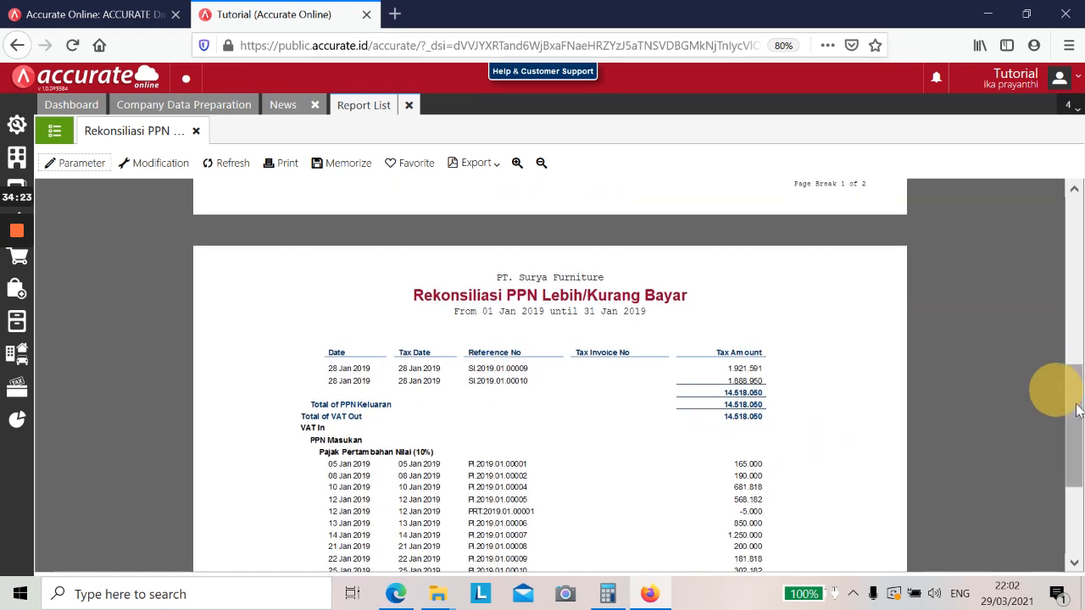
{"action": "left_click_drag", "start_coordinate": [1078, 424], "coordinate": [1069, 500]}
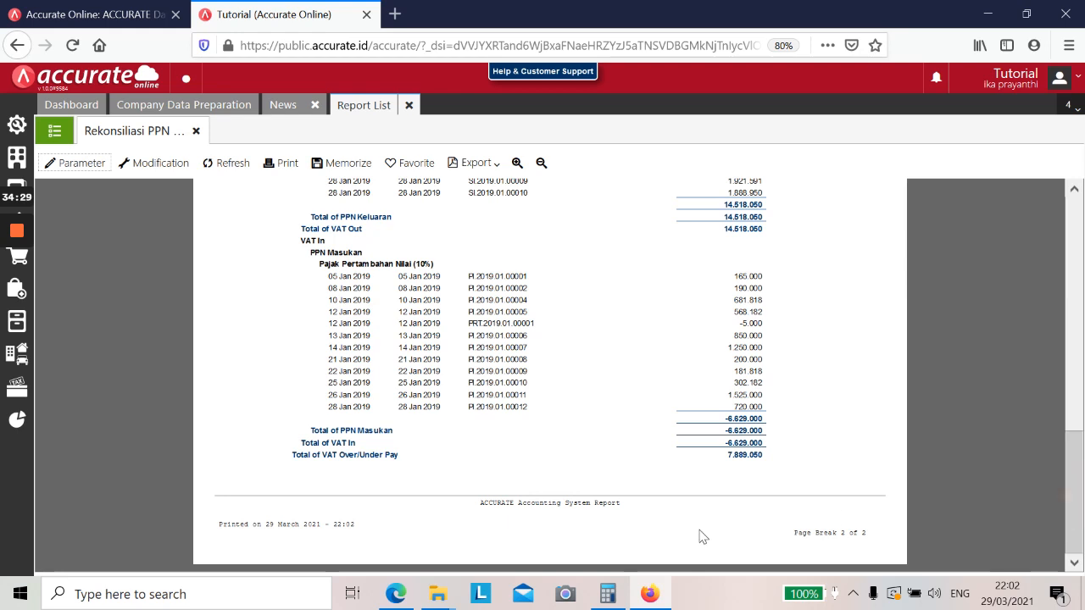
{"action": "left_click", "coordinate": [1074, 564]}
{"action": "left_click", "coordinate": [1075, 566]}
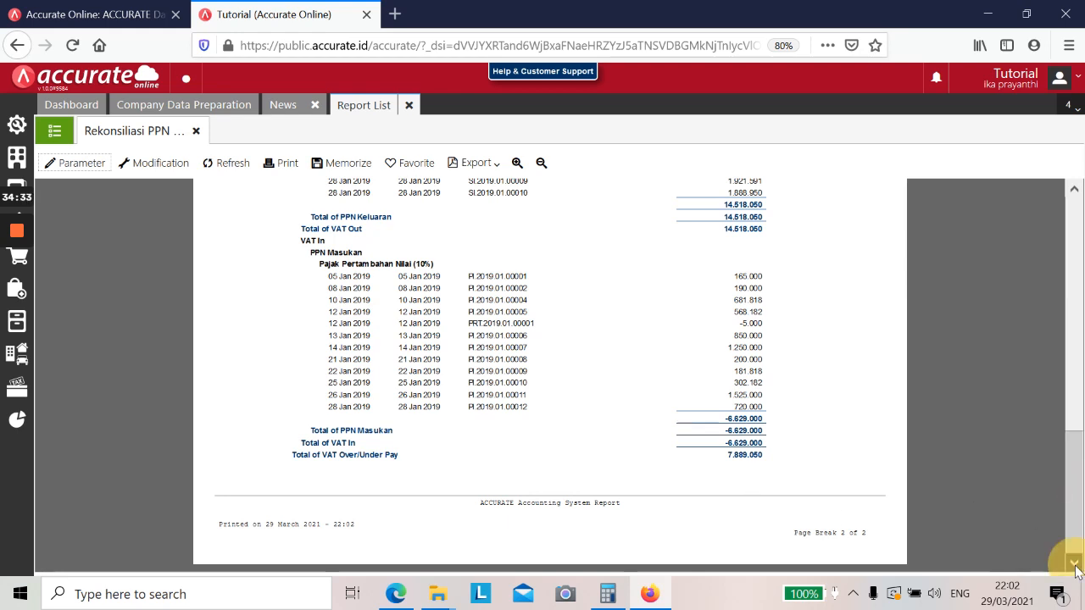
Review the refreshed PPN reconciliation report from the opening balances to the VAT Over/Under Pay total.
{"action": "left_click_drag", "start_coordinate": [1066, 513], "coordinate": [1067, 385]}
{"action": "mouse_move", "coordinate": [17, 245]}
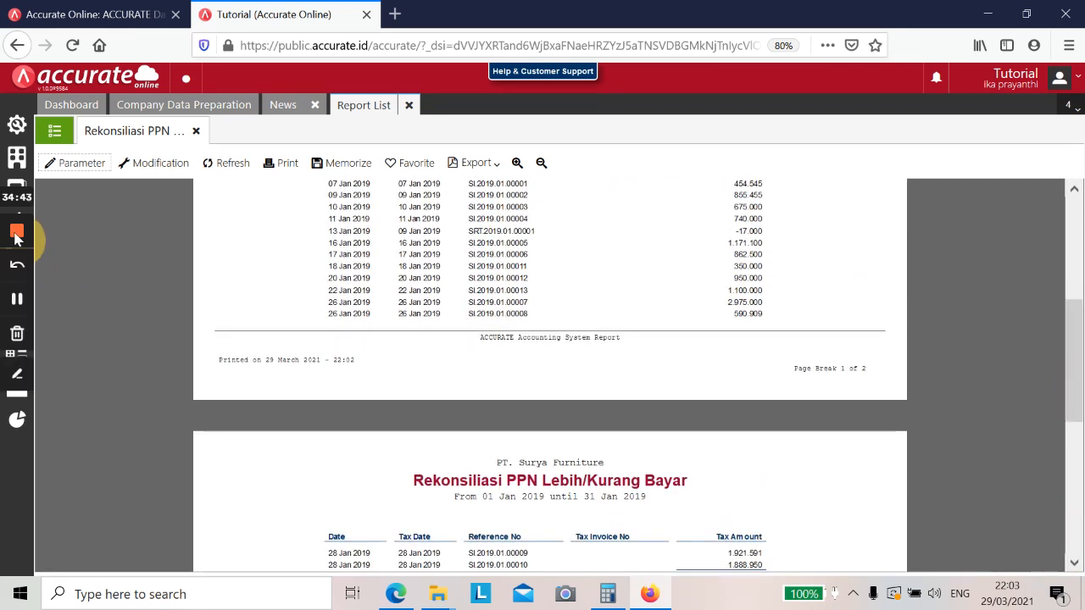
{"action": "left_click", "coordinate": [16, 302]}
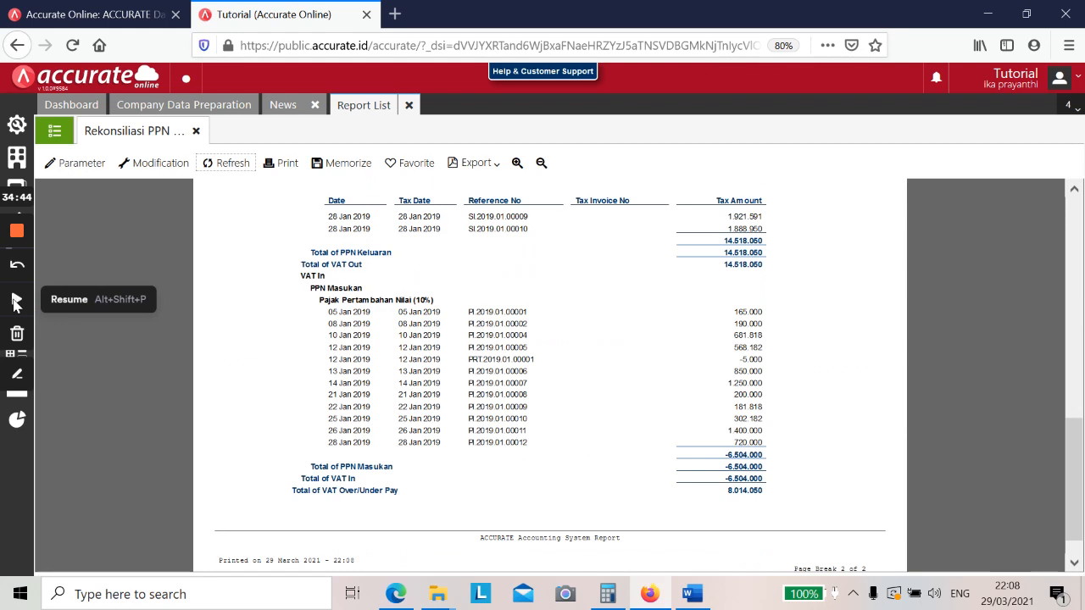
{"action": "left_click", "coordinate": [17, 302]}
{"action": "left_click_drag", "start_coordinate": [1081, 271], "coordinate": [1081, 241]}
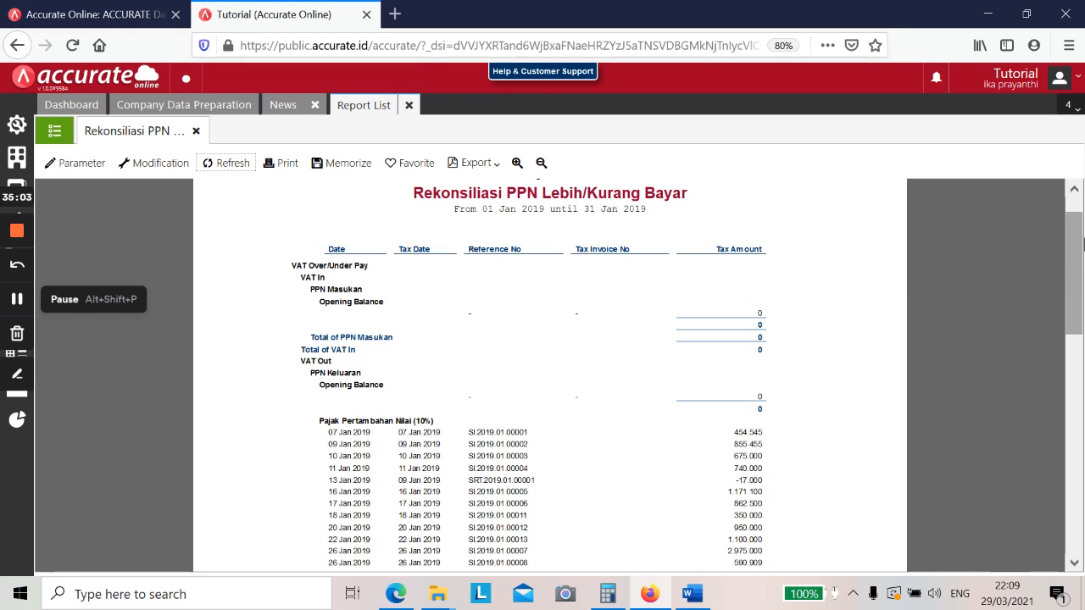
{"action": "left_click_drag", "start_coordinate": [1078, 251], "coordinate": [1065, 443]}
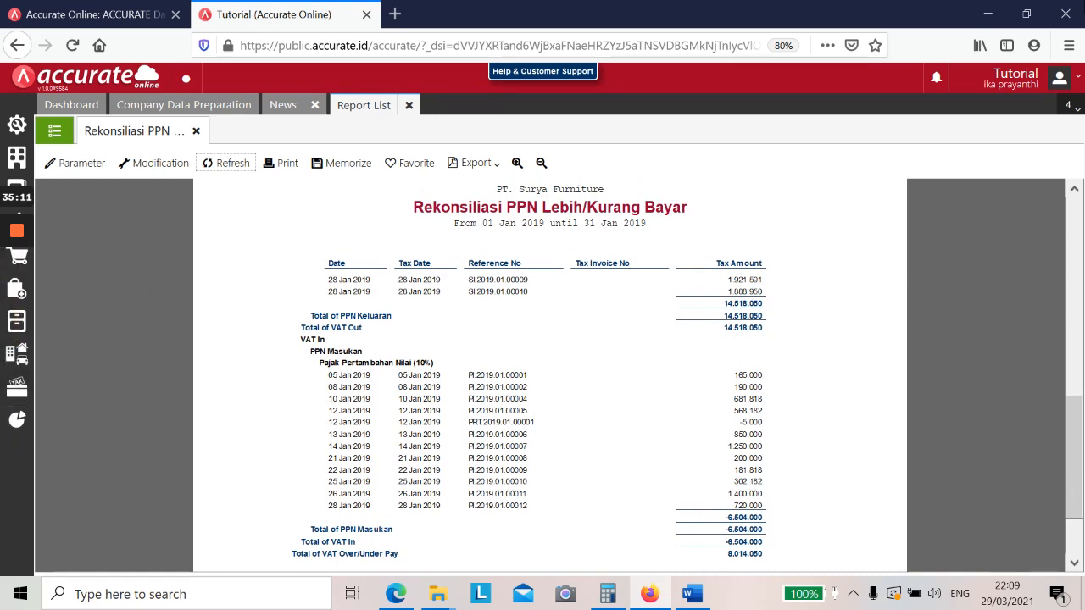
Open a second Accurate Online session in a new browser tab beside the report and dismiss its welcome message.
{"action": "left_click", "coordinate": [1026, 14]}
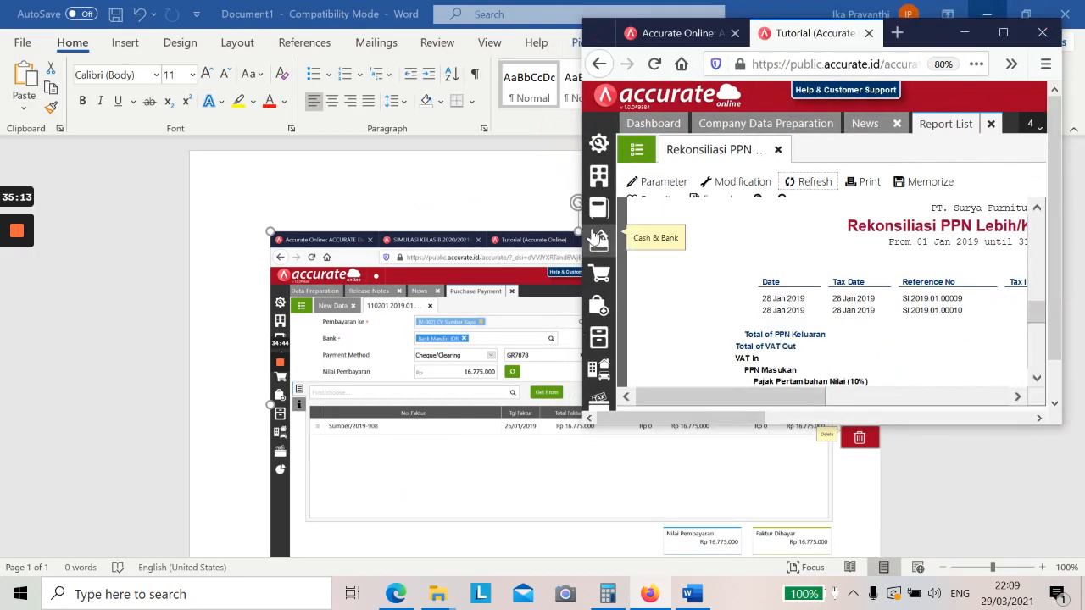
{"action": "right_click", "coordinate": [599, 207]}
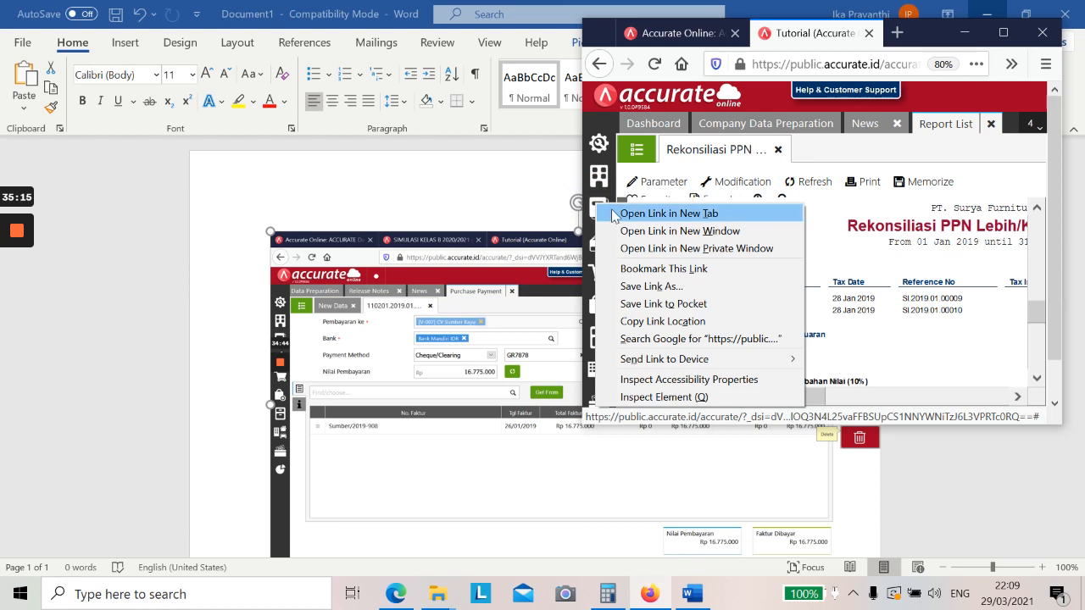
{"action": "left_click", "coordinate": [669, 213]}
{"action": "left_click", "coordinate": [1003, 32]}
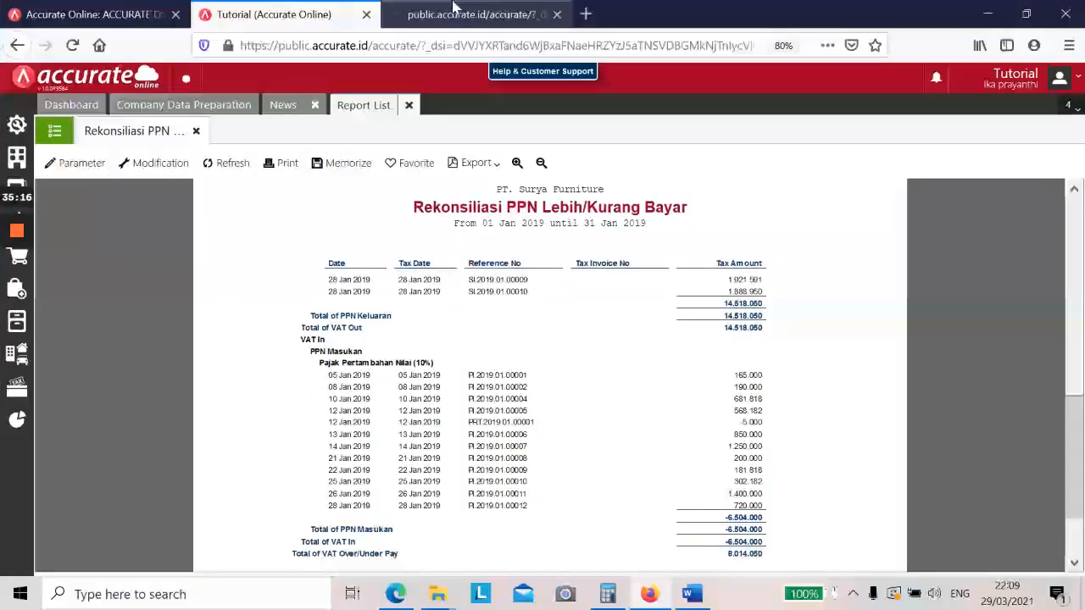
{"action": "left_click", "coordinate": [456, 11]}
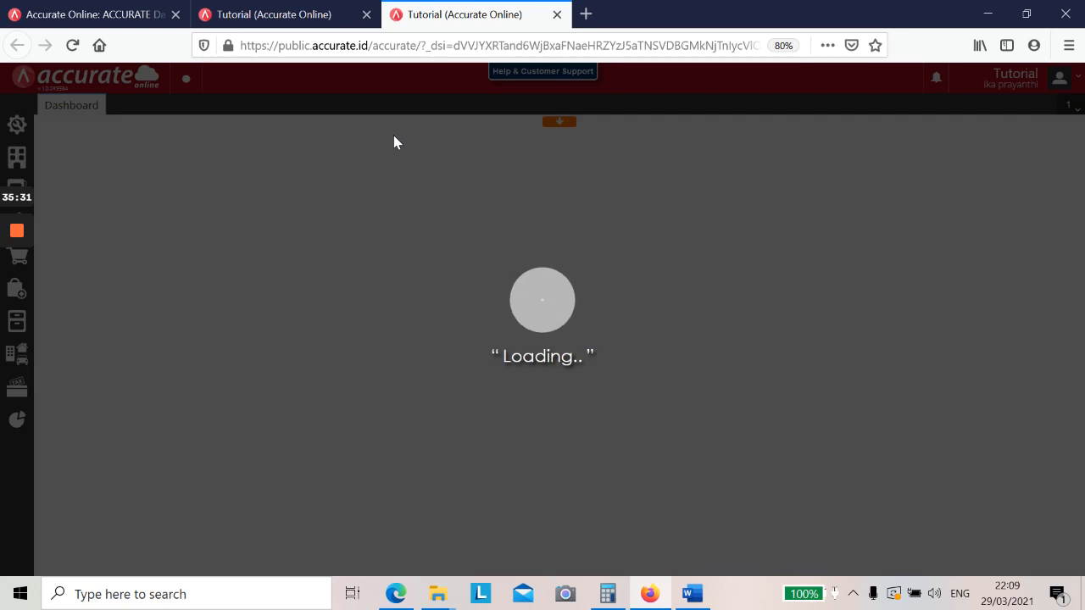
{"action": "left_click", "coordinate": [315, 19]}
{"action": "left_click", "coordinate": [463, 14]}
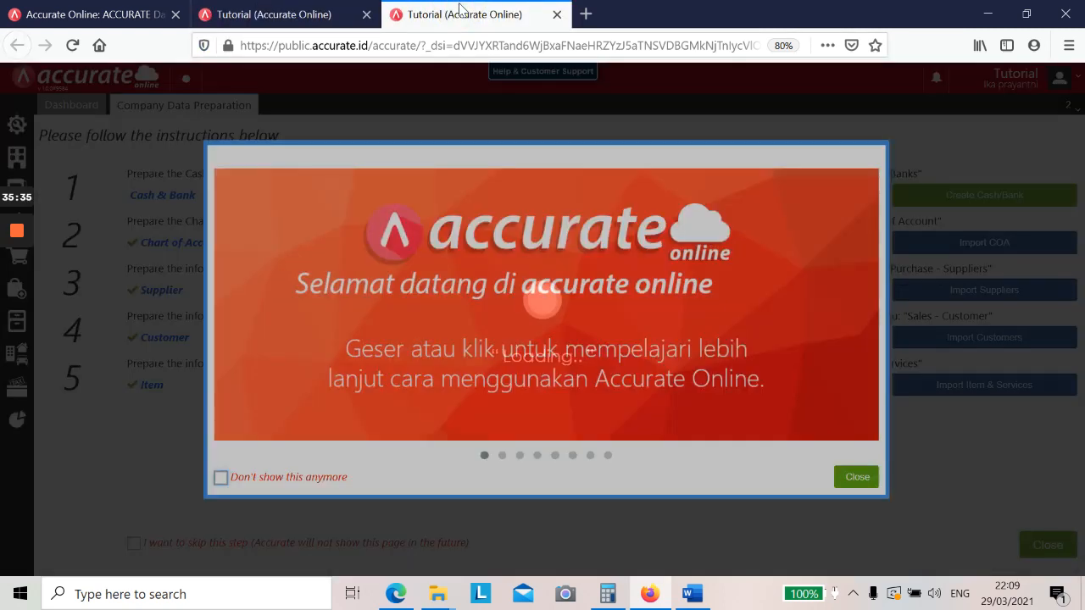
{"action": "left_click", "coordinate": [857, 477]}
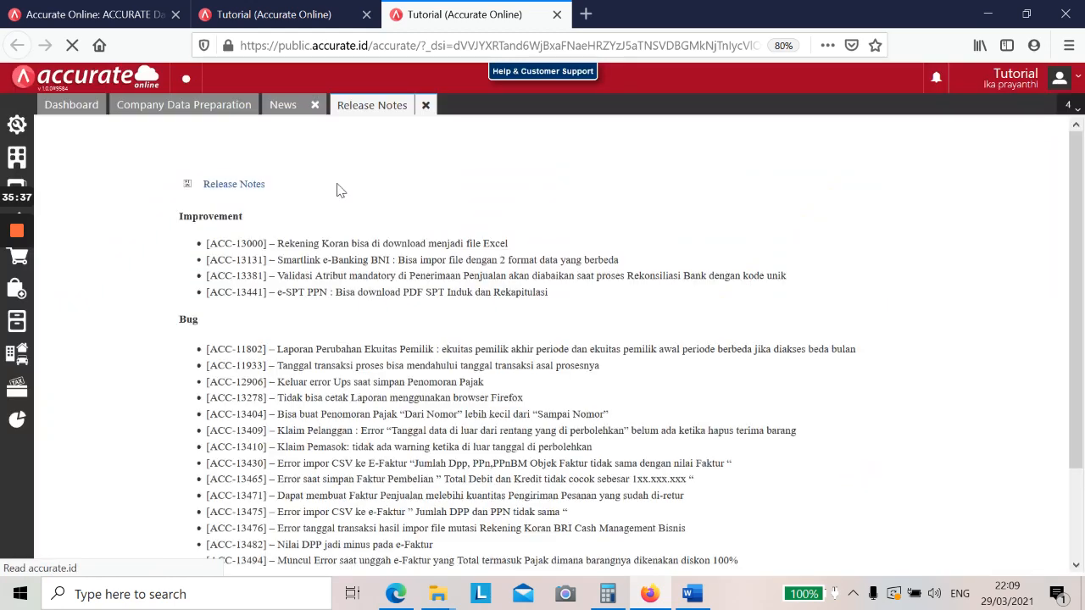
Start a new Journal Voucher from the General Ledger module and date it 31/01/2019.
{"action": "left_click", "coordinate": [1026, 13]}
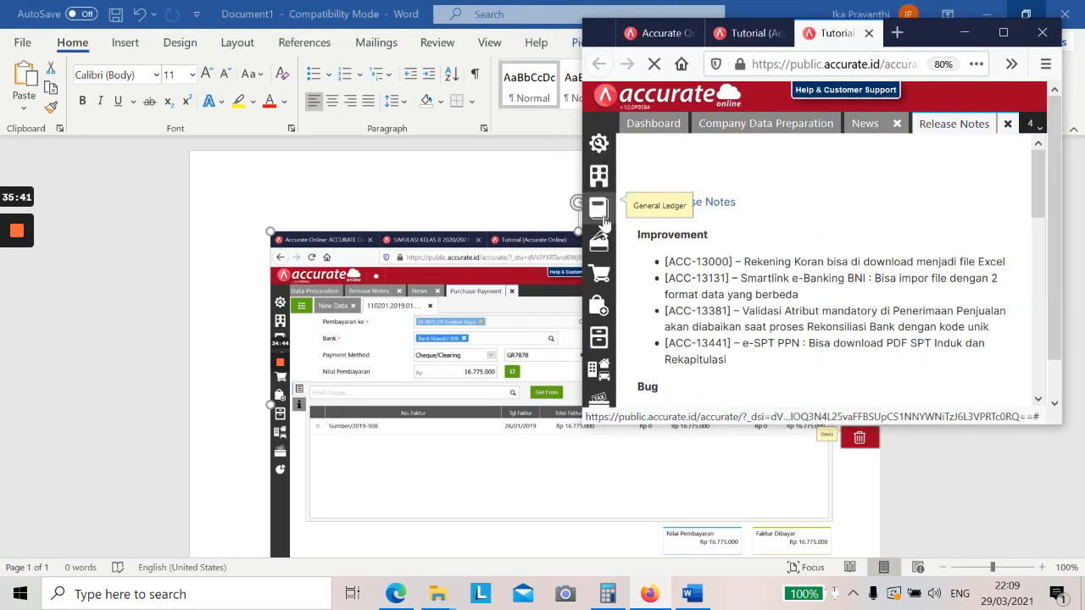
{"action": "left_click", "coordinate": [602, 219]}
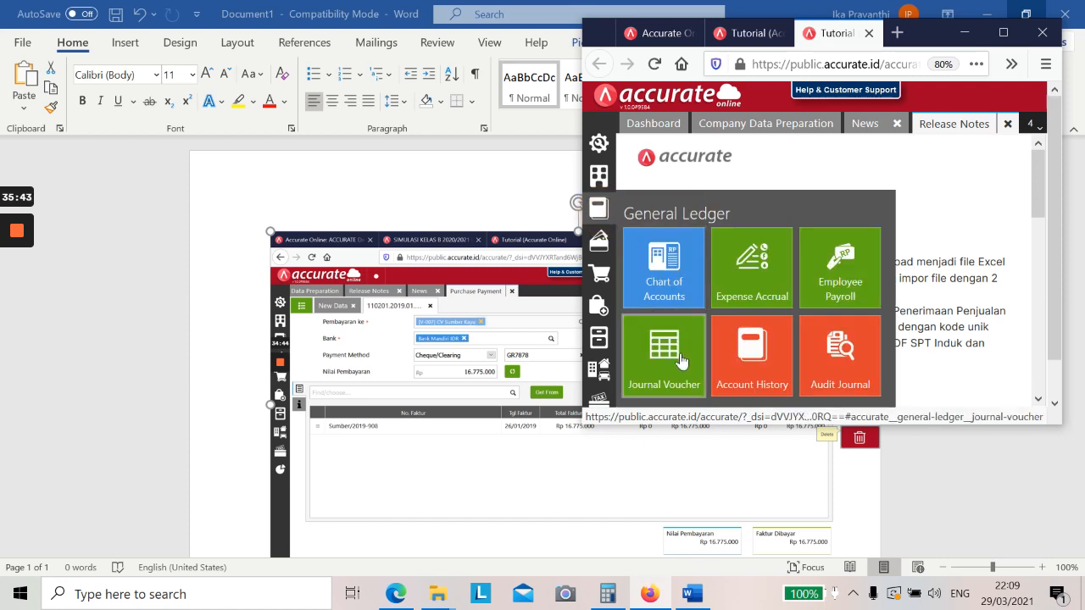
{"action": "left_click", "coordinate": [1002, 32]}
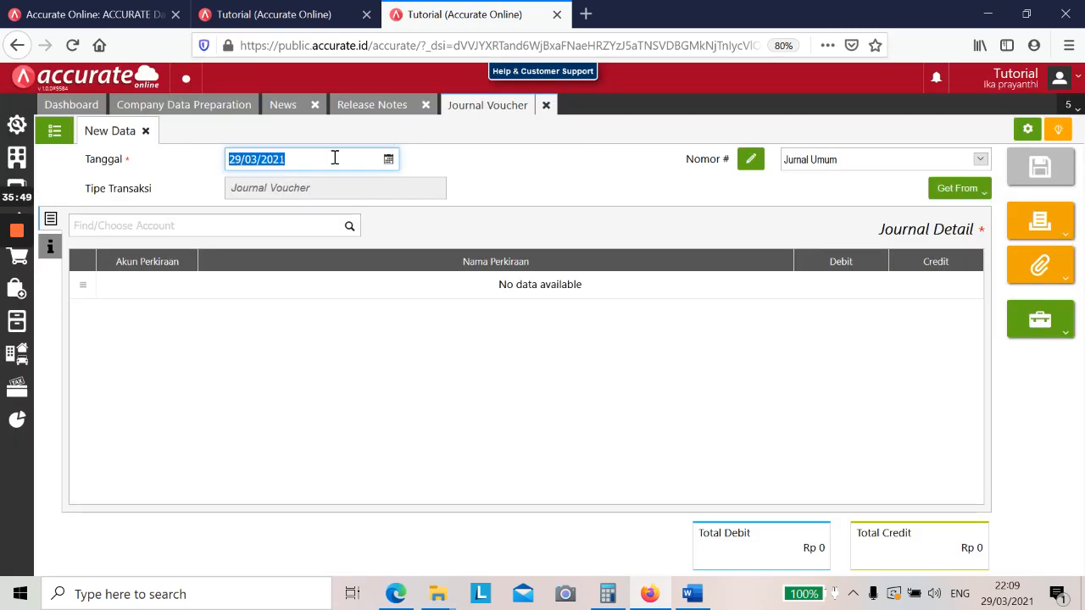
{"action": "type", "text": "31"}
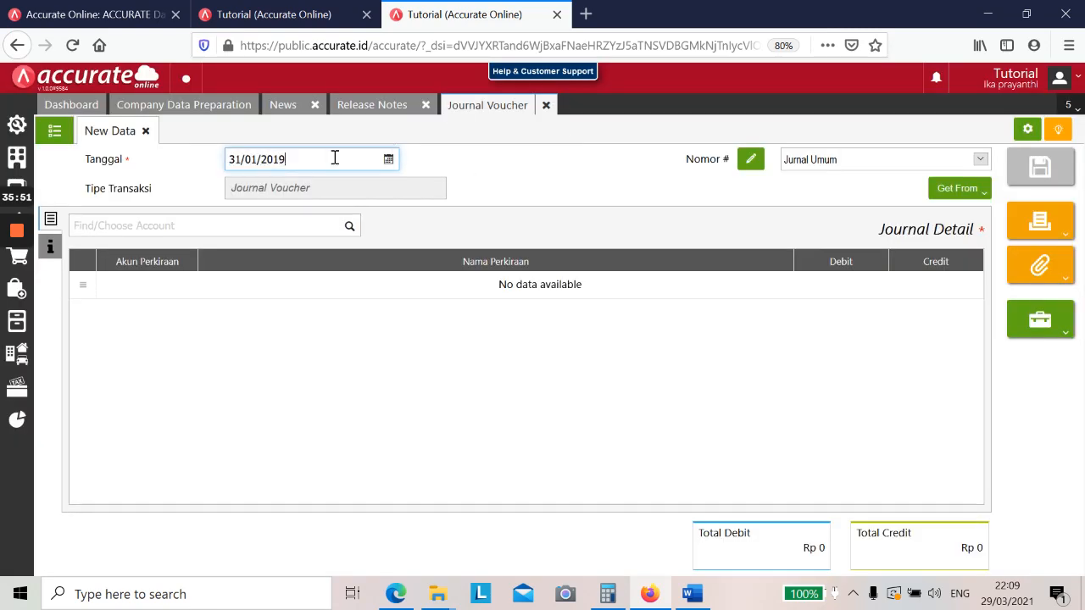
{"action": "key", "text": "Tab"}
Find the PPN Keluaran account and choose it for the first line of the journal detail.
{"action": "left_click", "coordinate": [156, 228]}
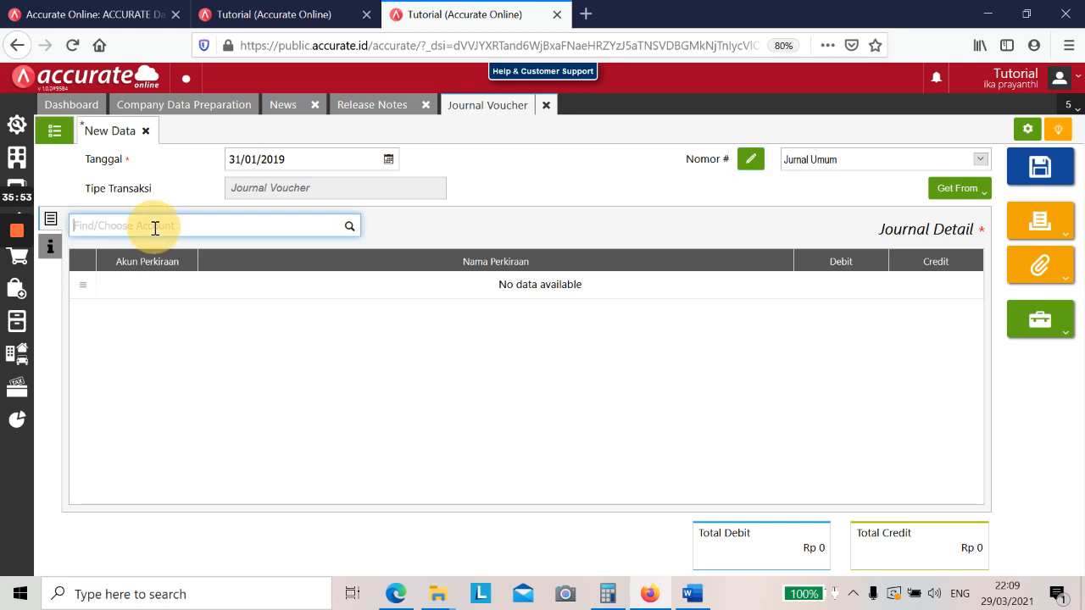
{"action": "type", "text": "ppn keluar"}
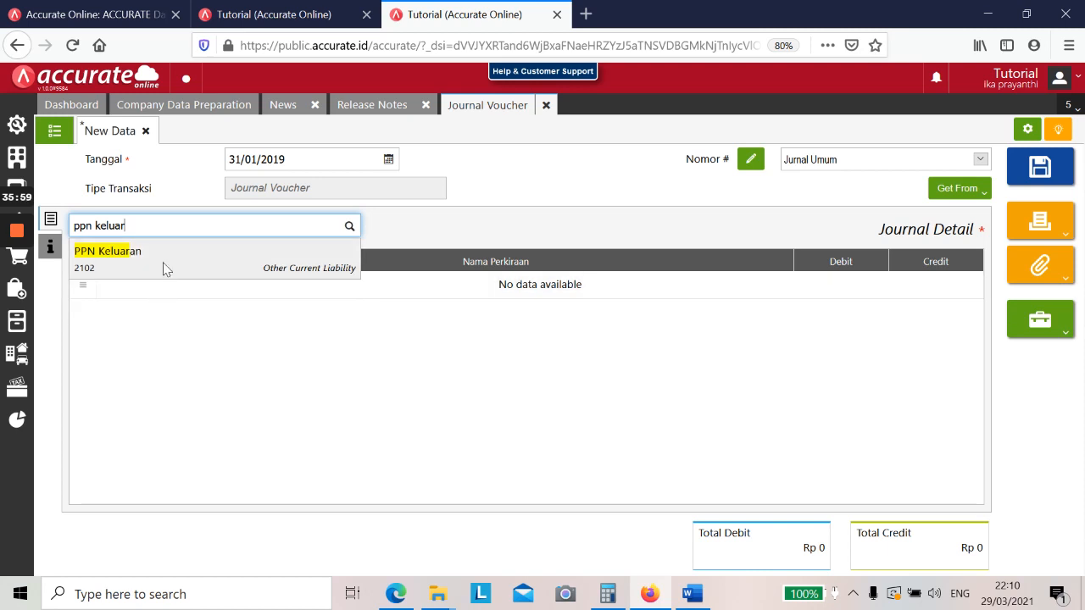
{"action": "left_click", "coordinate": [166, 269]}
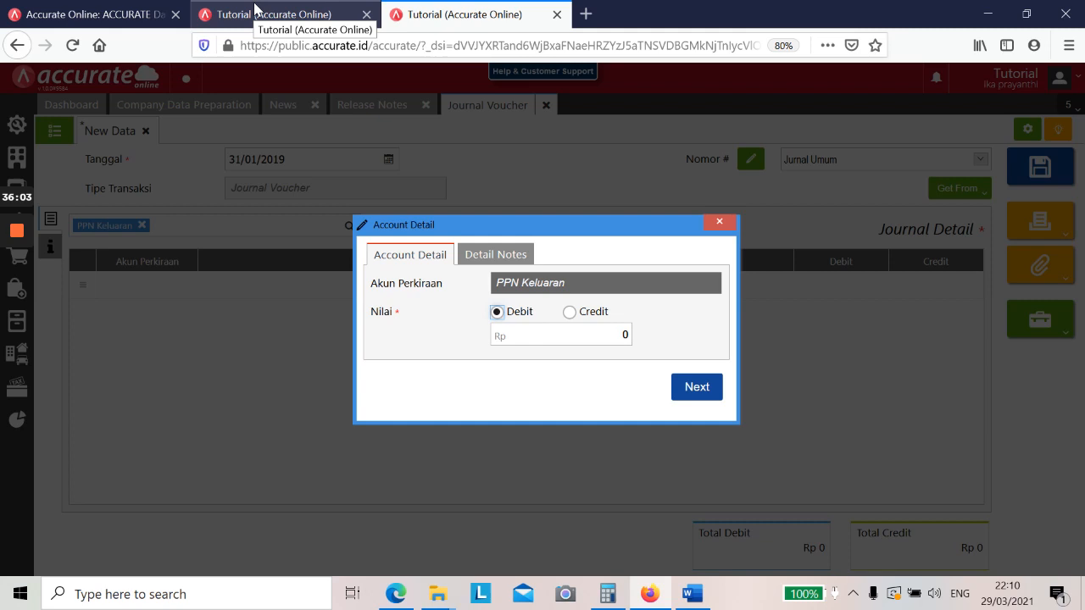
Debit PPN Keluaran with 14.518.050, checking the amount against the reconciliation report, and add the line to the journal.
{"action": "left_click", "coordinate": [277, 9]}
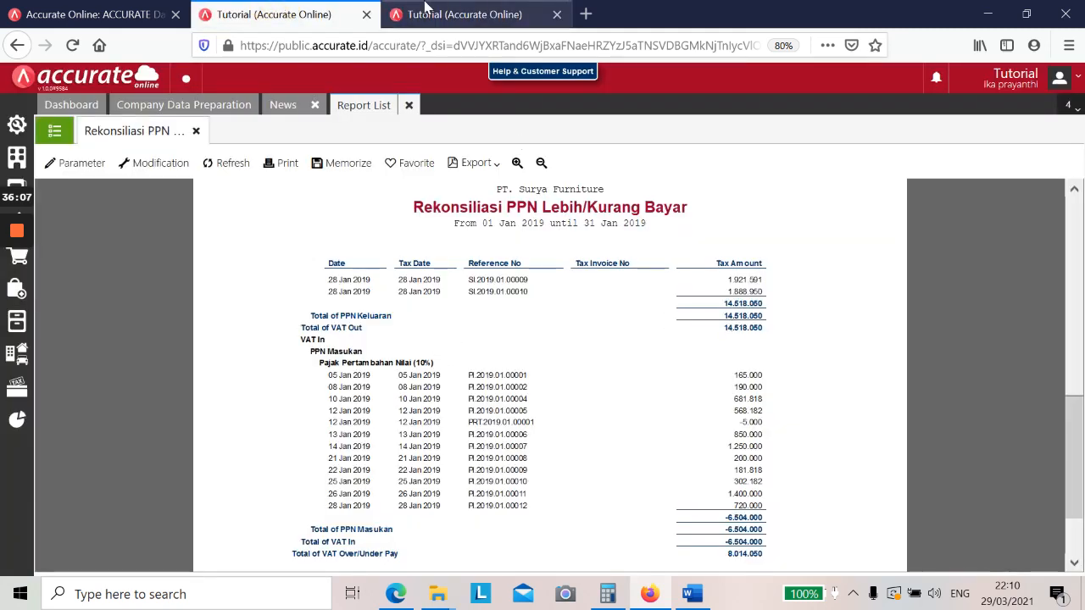
{"action": "left_click", "coordinate": [449, 12]}
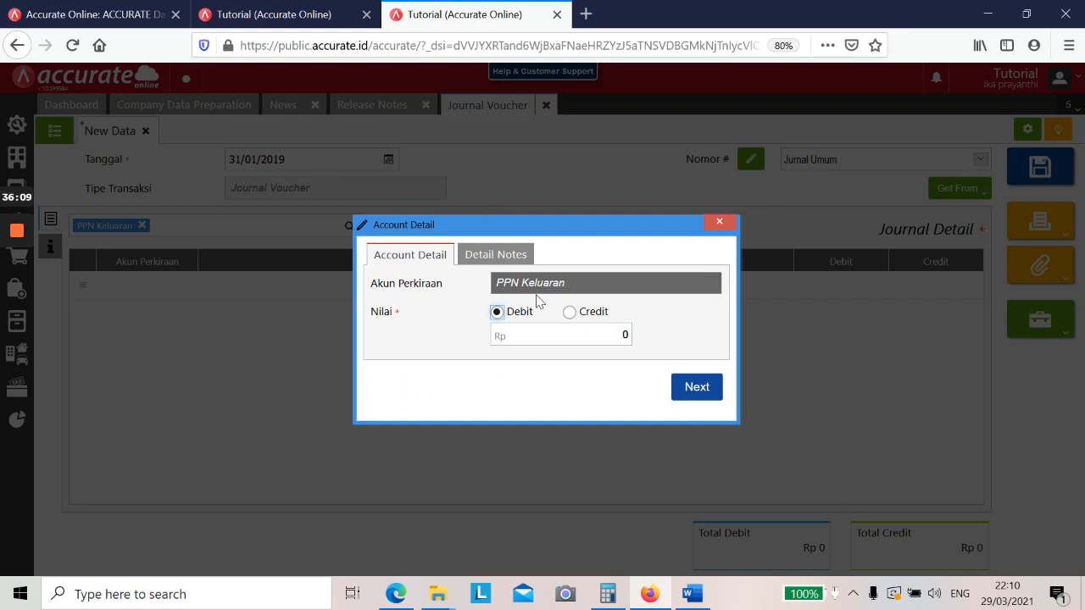
{"action": "left_click", "coordinate": [560, 340]}
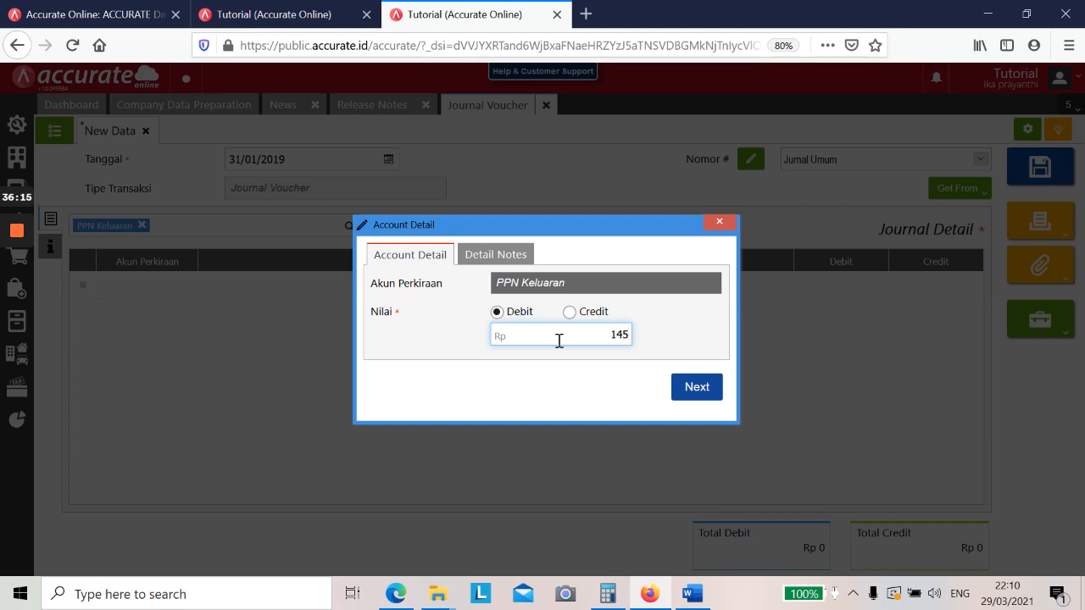
{"action": "type", "text": "145"}
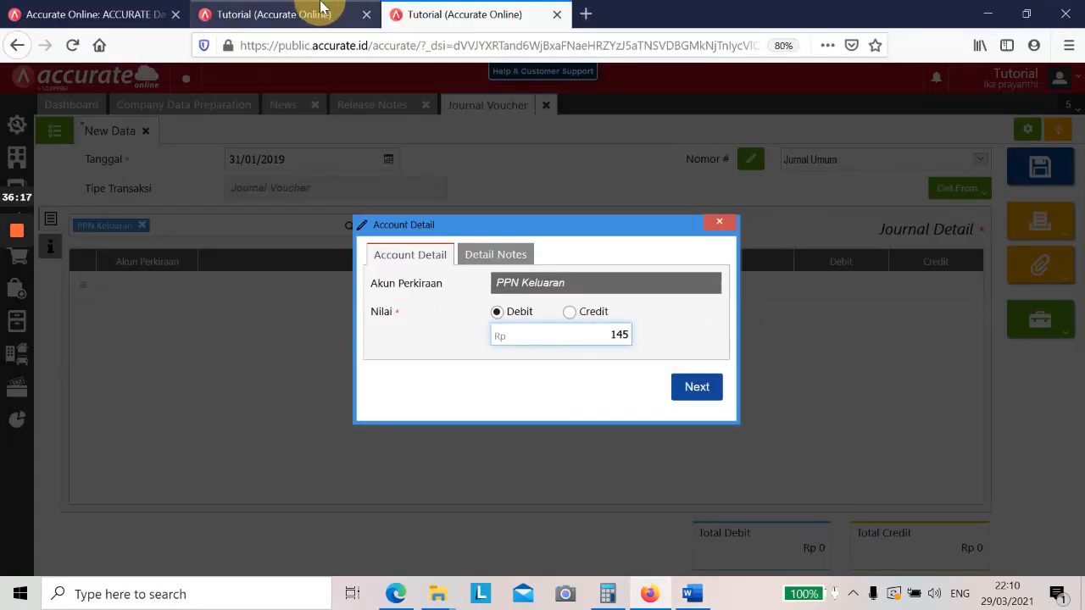
{"action": "left_click", "coordinate": [322, 11]}
{"action": "left_click", "coordinate": [433, 12]}
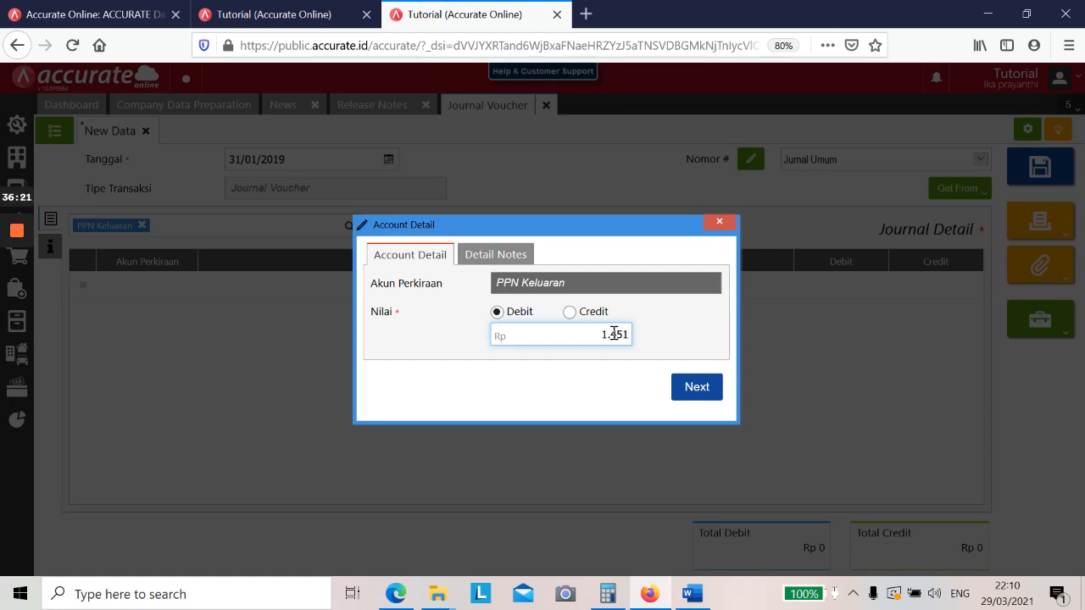
{"action": "left_click", "coordinate": [302, 10]}
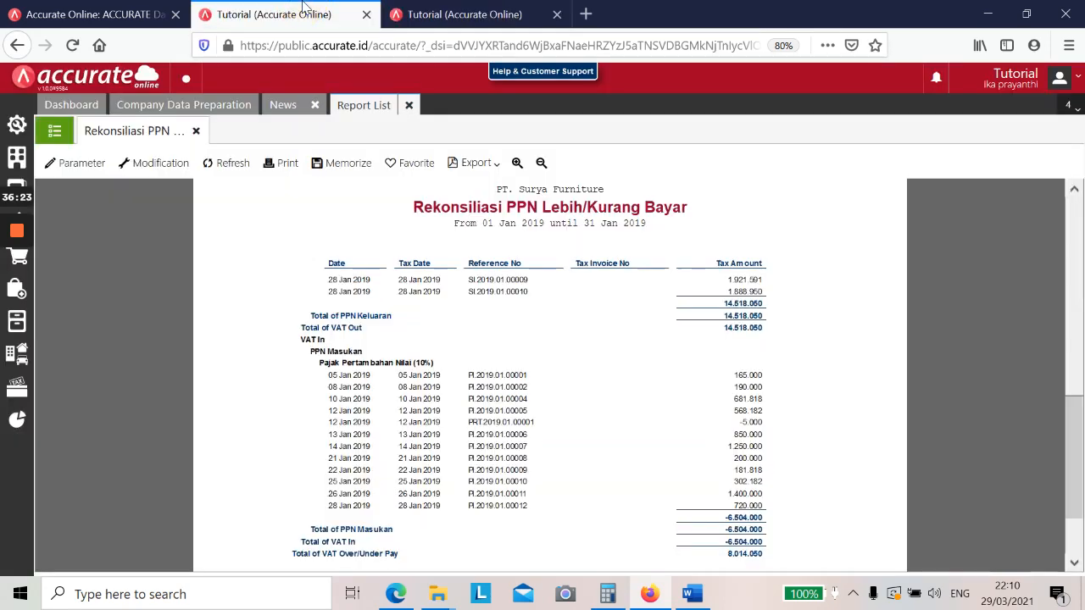
{"action": "left_click", "coordinate": [424, 14]}
{"action": "type", "text": "050"}
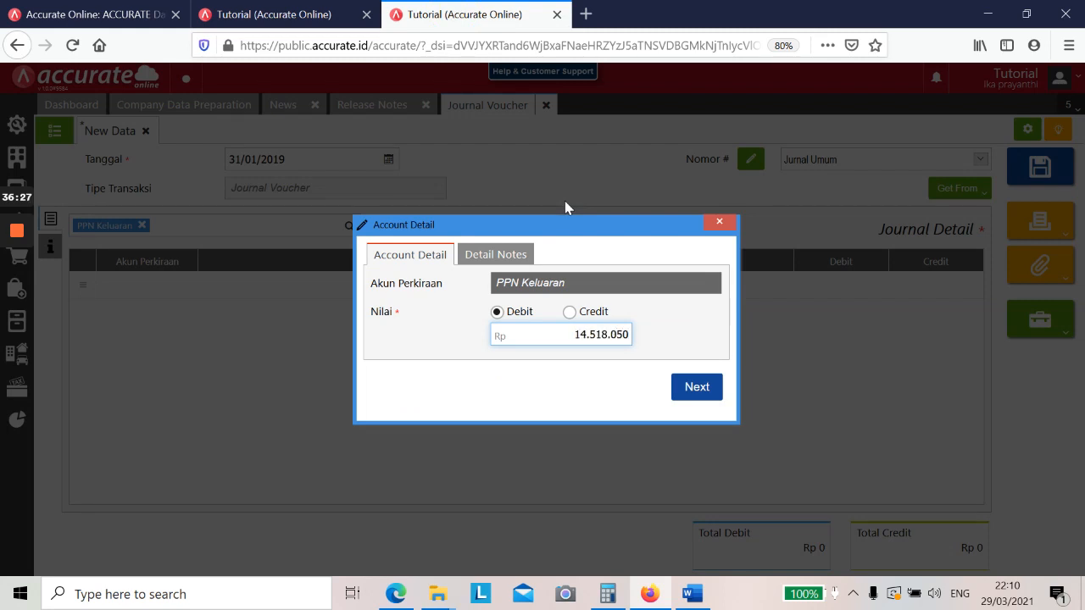
{"action": "left_click", "coordinate": [248, 7]}
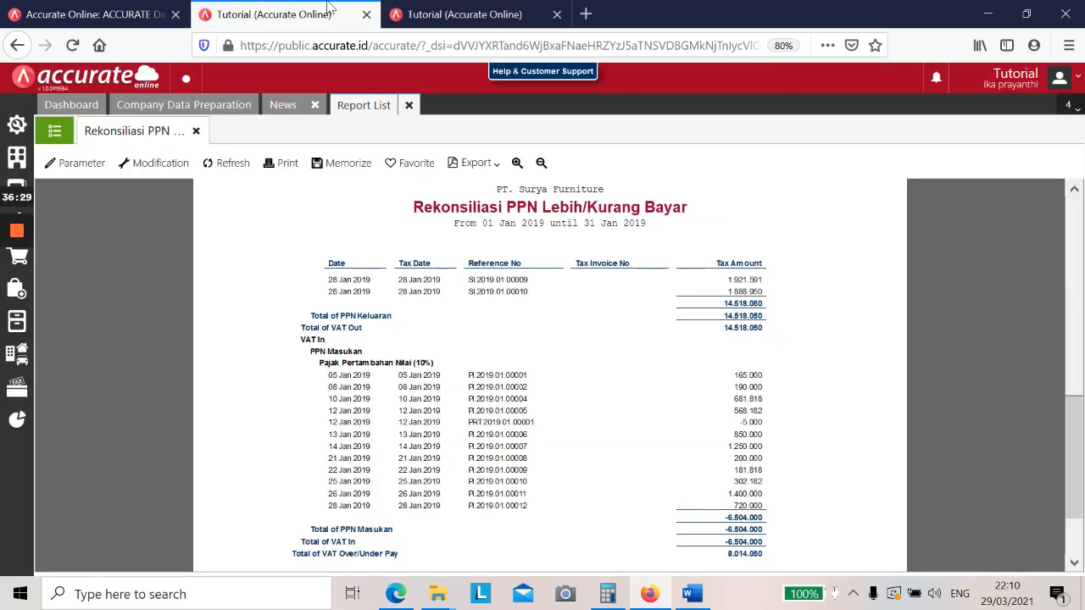
{"action": "left_click", "coordinate": [432, 14]}
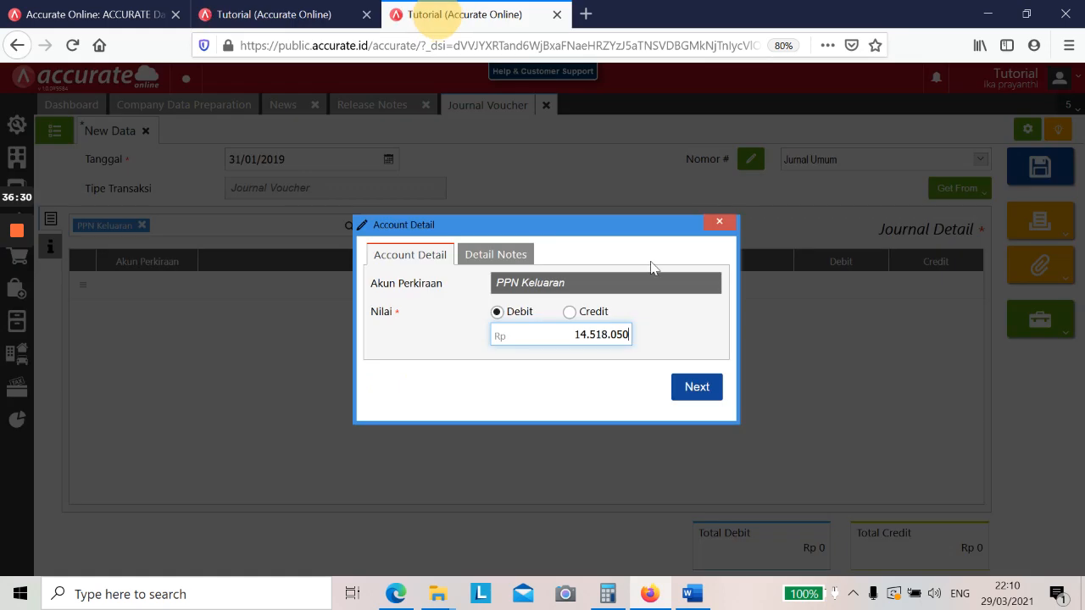
{"action": "left_click", "coordinate": [694, 388]}
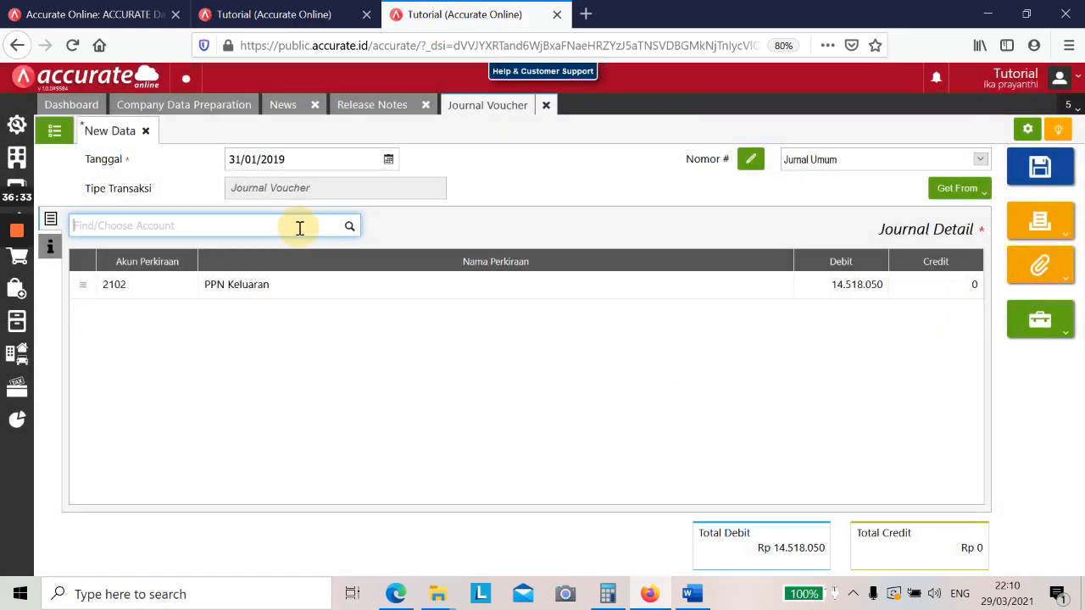
Add a PPN Masukan line to the journal with a credit of 6.504.000, matching the total in the reconciliation report.
{"action": "type", "text": "ppn"}
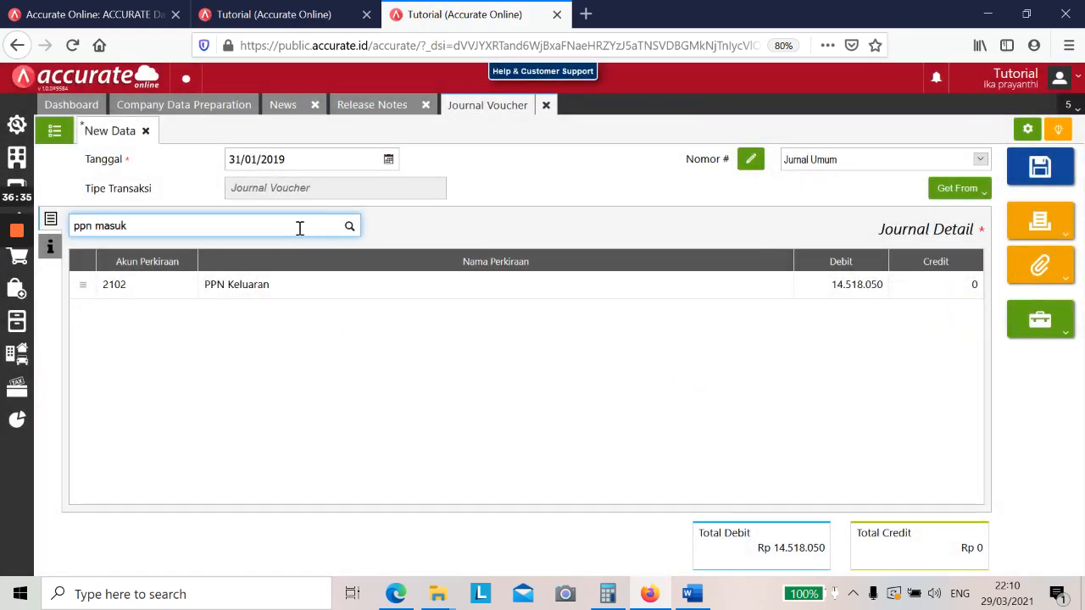
{"action": "type", "text": " masuk"}
{"action": "left_click", "coordinate": [291, 259]}
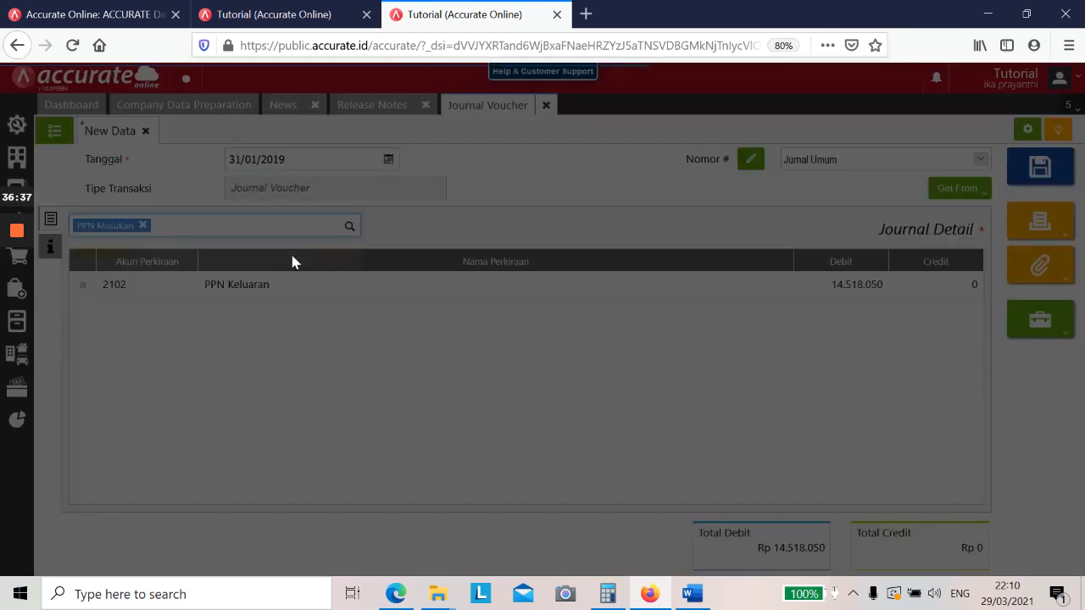
{"action": "left_click", "coordinate": [564, 332]}
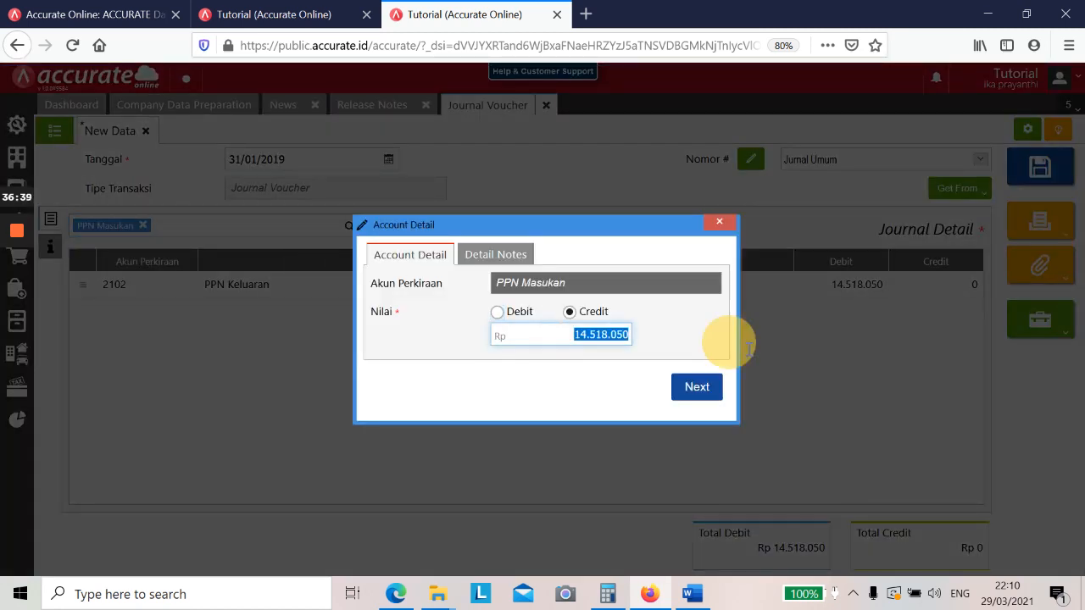
{"action": "left_click", "coordinate": [242, 7]}
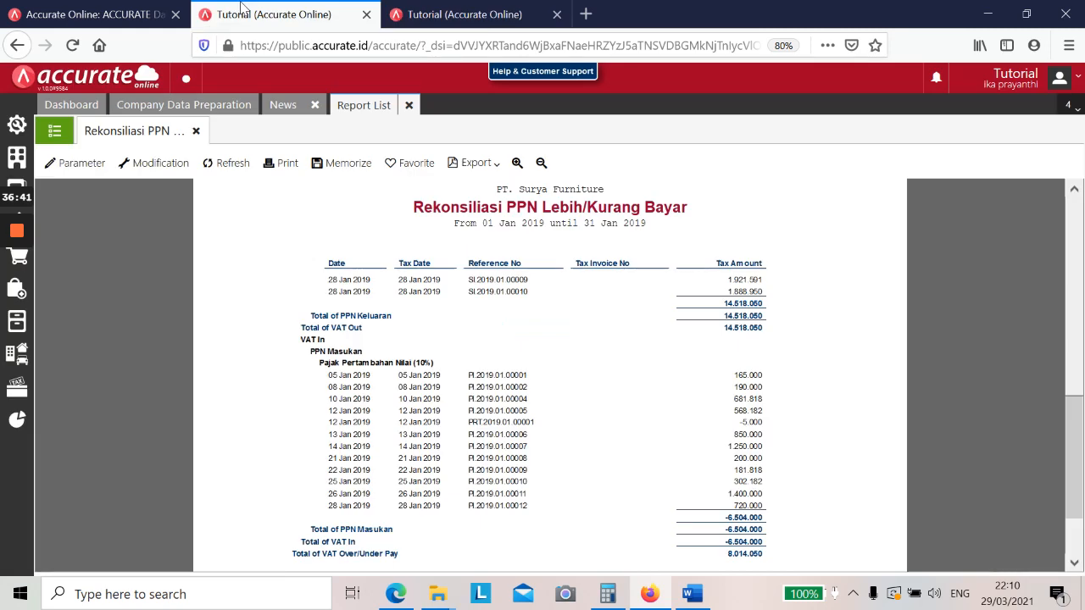
{"action": "left_click", "coordinate": [458, 15]}
{"action": "type", "text": "6.504.000"}
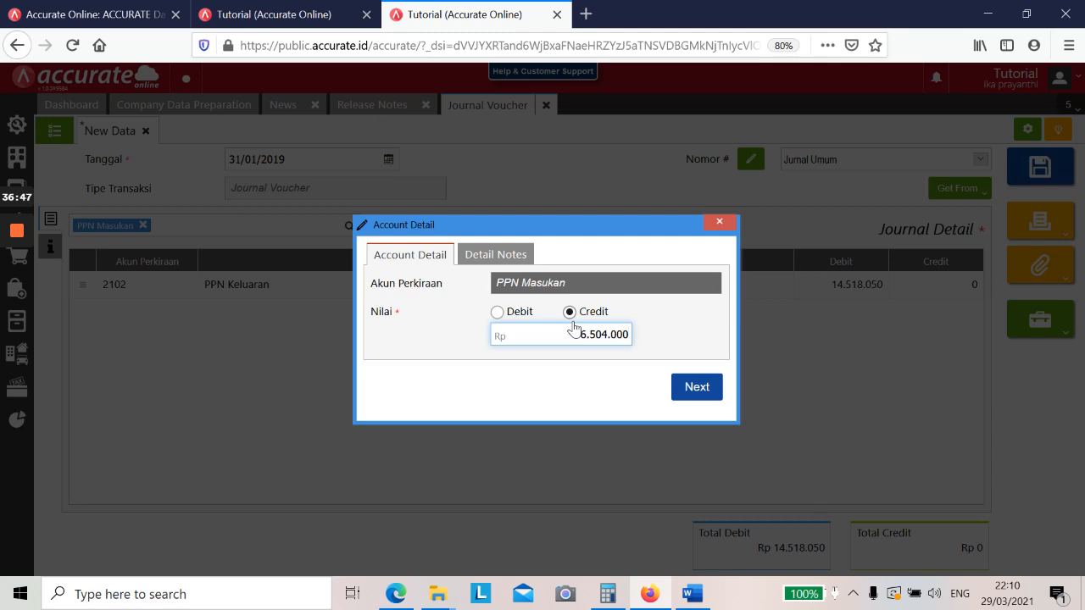
{"action": "left_click", "coordinate": [697, 388]}
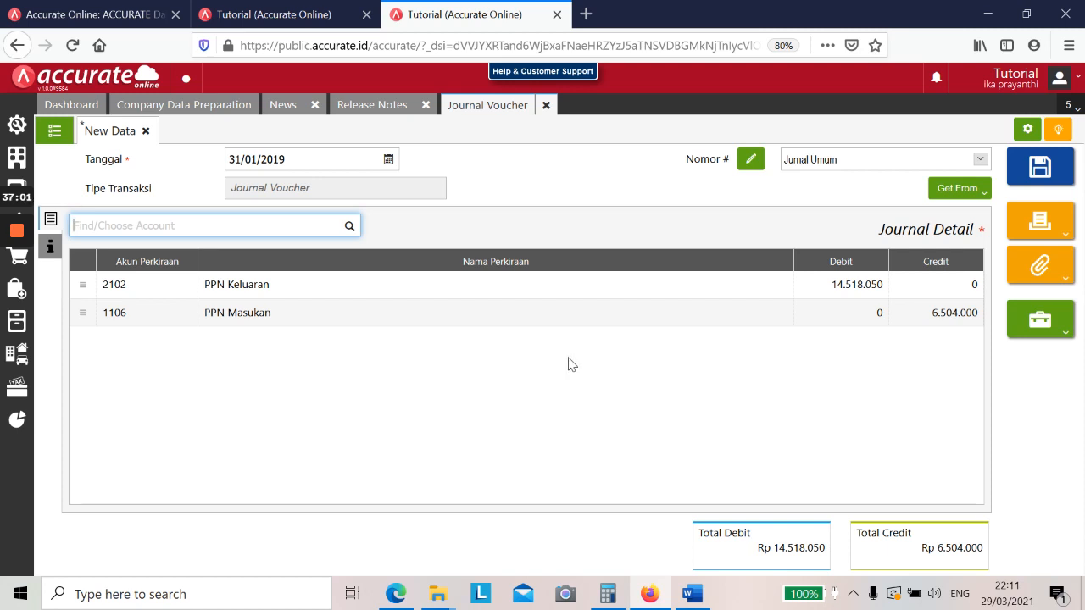
Add a PPN Kurang Bayar line to the journal with a credit of 8.014.050 and save the voucher.
{"action": "type", "text": "kurang"}
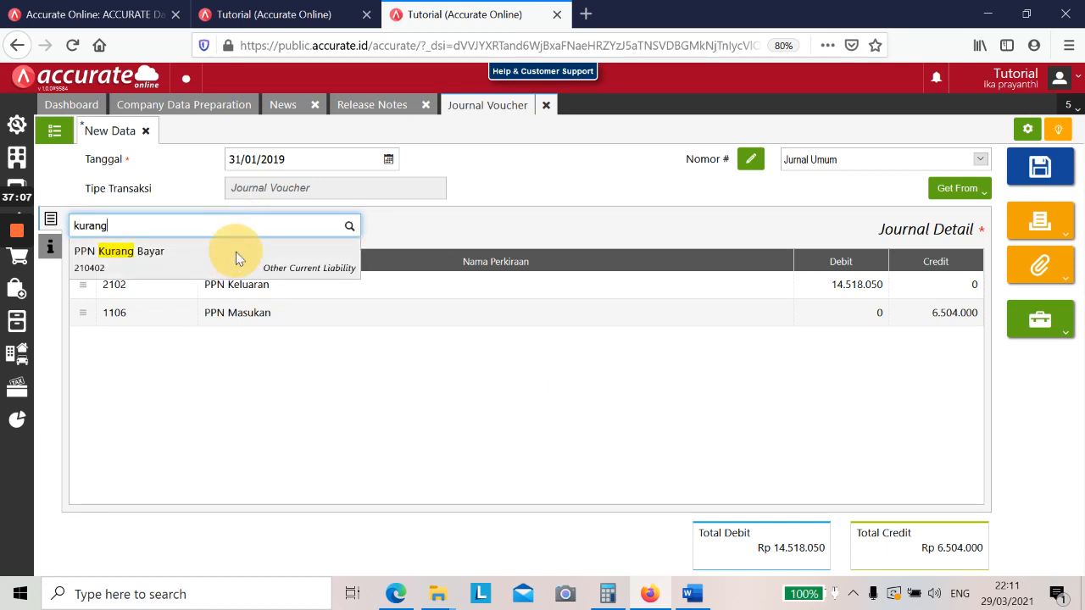
{"action": "left_click", "coordinate": [238, 254]}
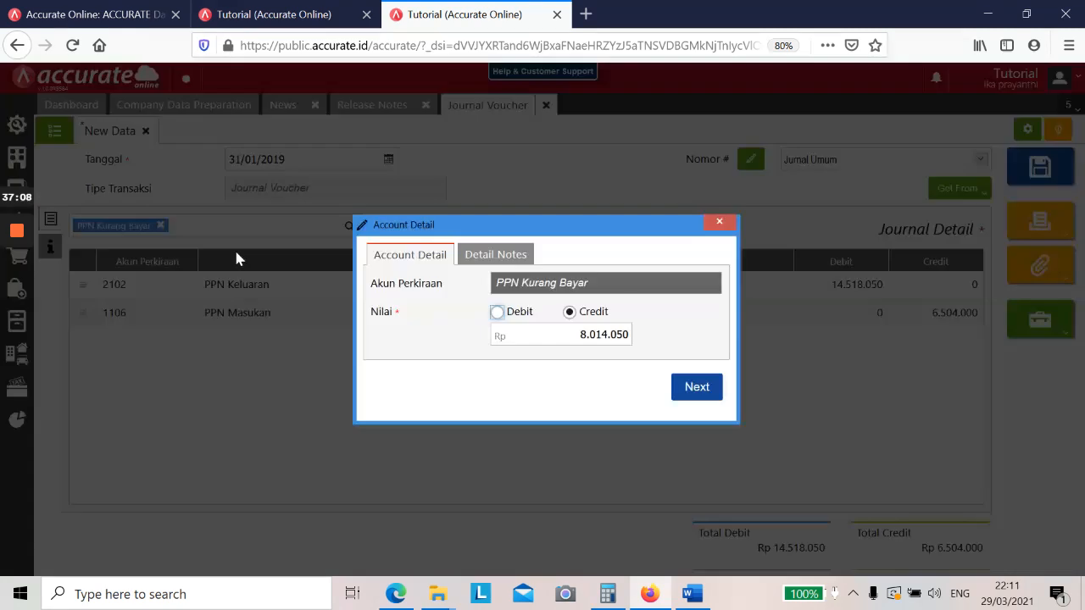
{"action": "left_click", "coordinate": [692, 381]}
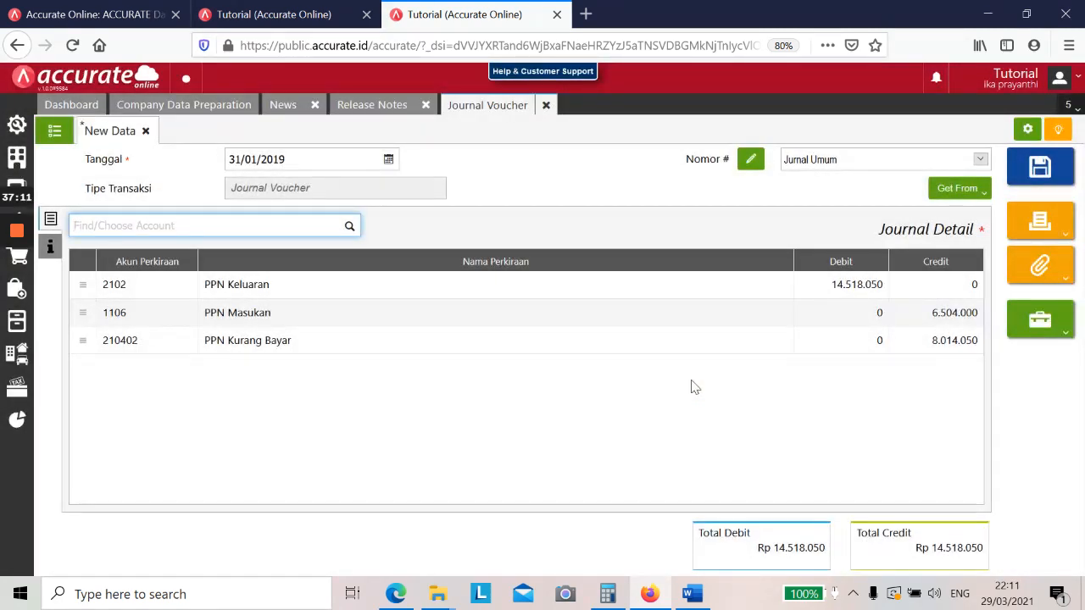
{"action": "left_click", "coordinate": [49, 247]}
{"action": "left_click", "coordinate": [50, 222]}
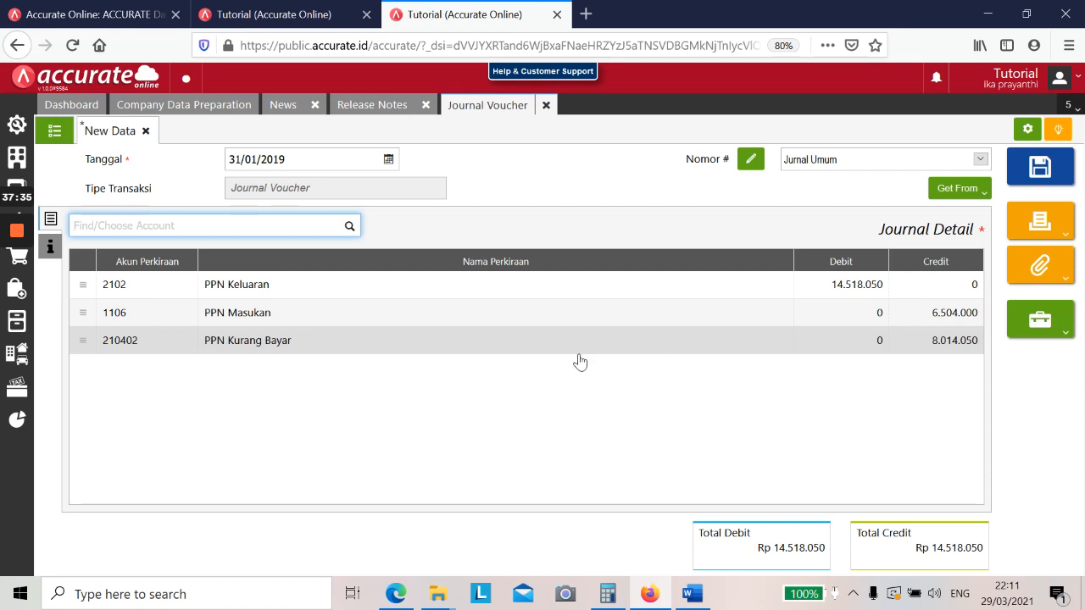
{"action": "left_click", "coordinate": [1022, 165]}
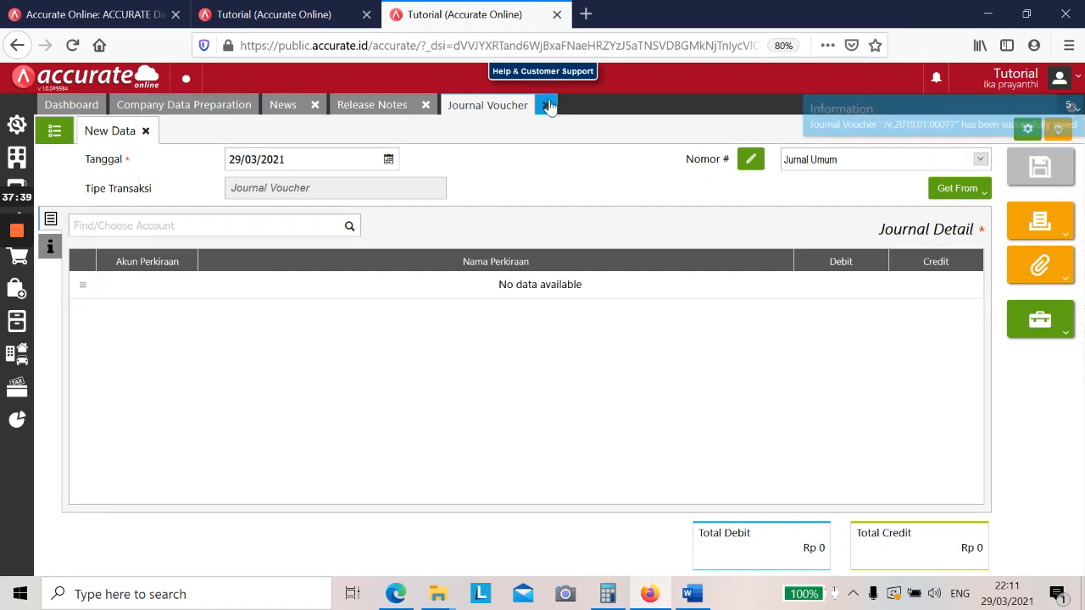
Switch to the training module PDF in Edge and read the 31 January 2019 entry on prepaid insurance expense.
{"action": "left_click", "coordinate": [396, 593]}
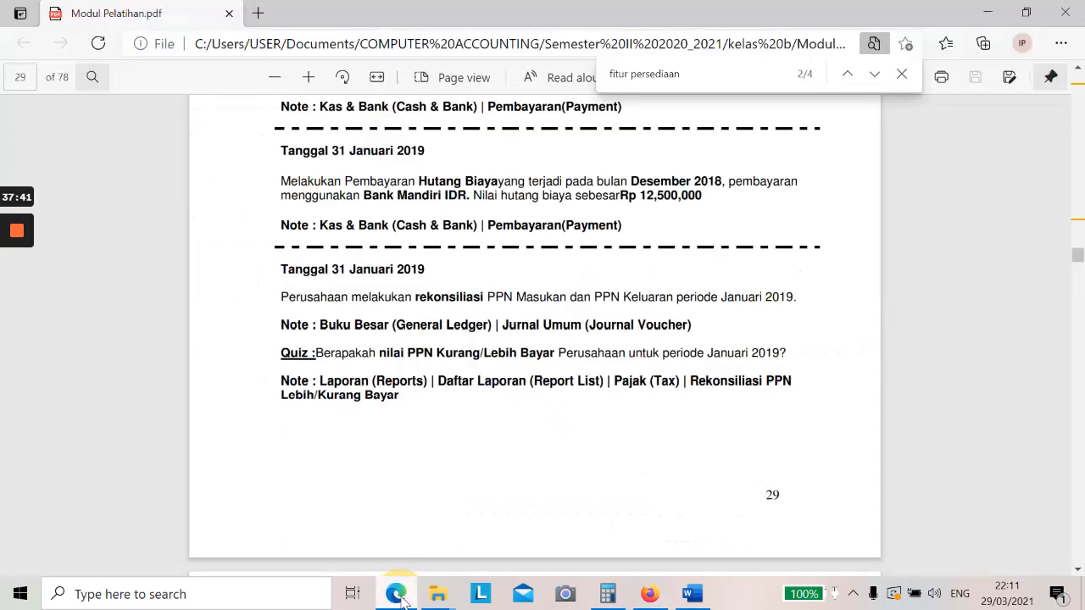
{"action": "scroll", "coordinate": [471, 447], "scroll_direction": "down", "scroll_amount": 6}
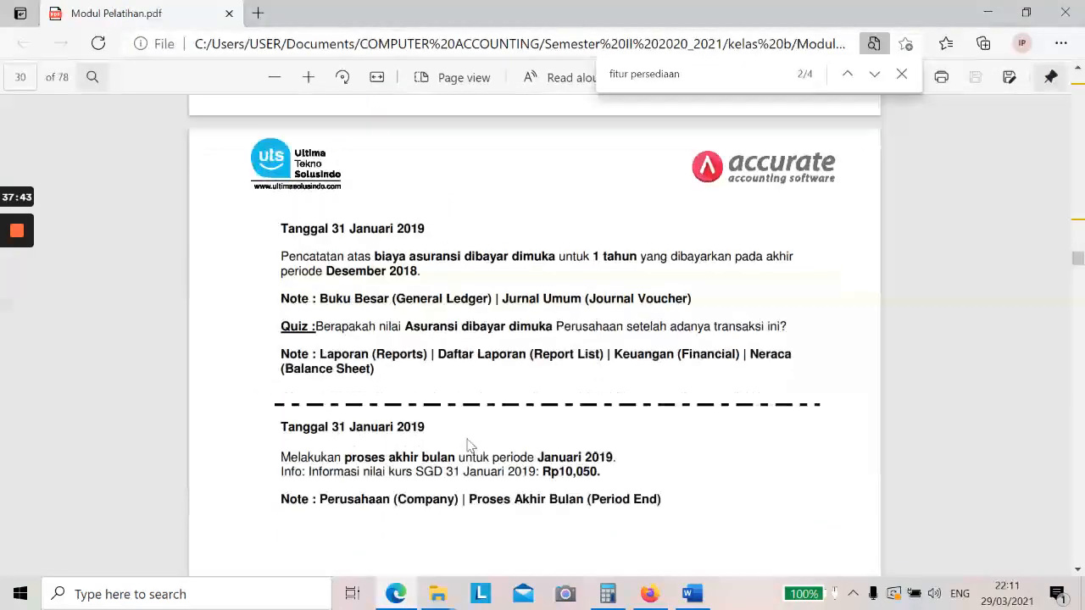
{"action": "scroll", "coordinate": [471, 447], "scroll_direction": "up", "scroll_amount": 2}
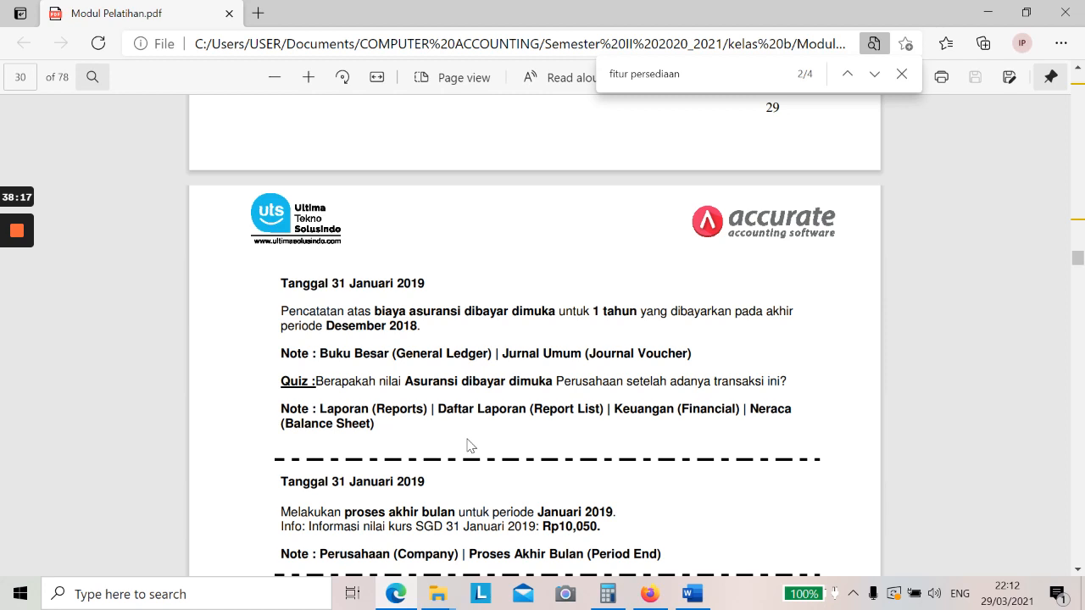
Return to Accurate Online in Firefox, close the extra browser tab, and look up Asuransi Dibayar Dimuka in the Chart of Accounts list.
{"action": "left_click", "coordinate": [650, 594]}
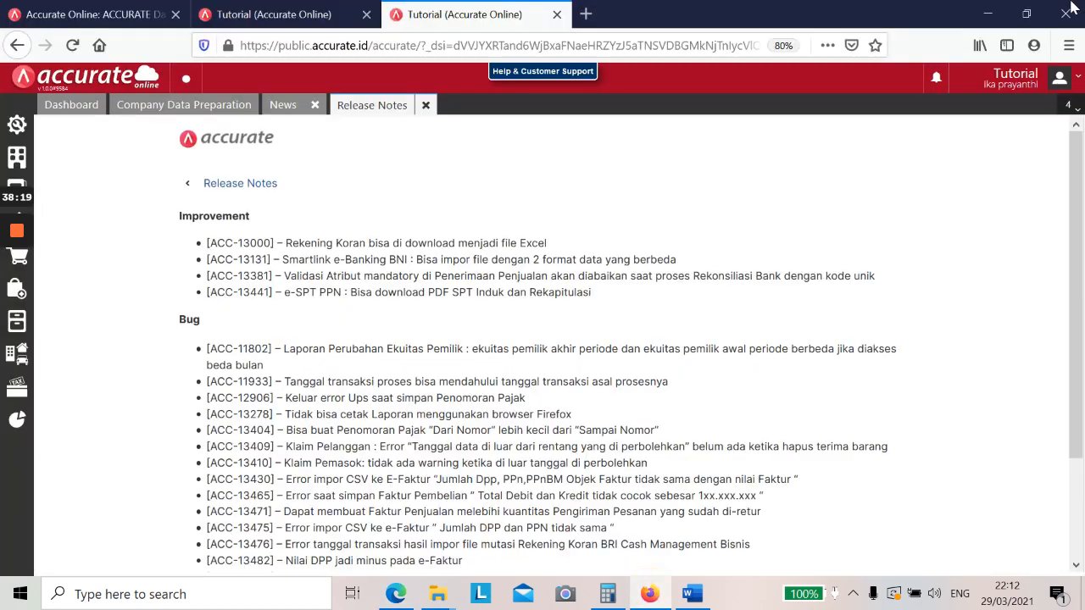
{"action": "left_click", "coordinate": [558, 14]}
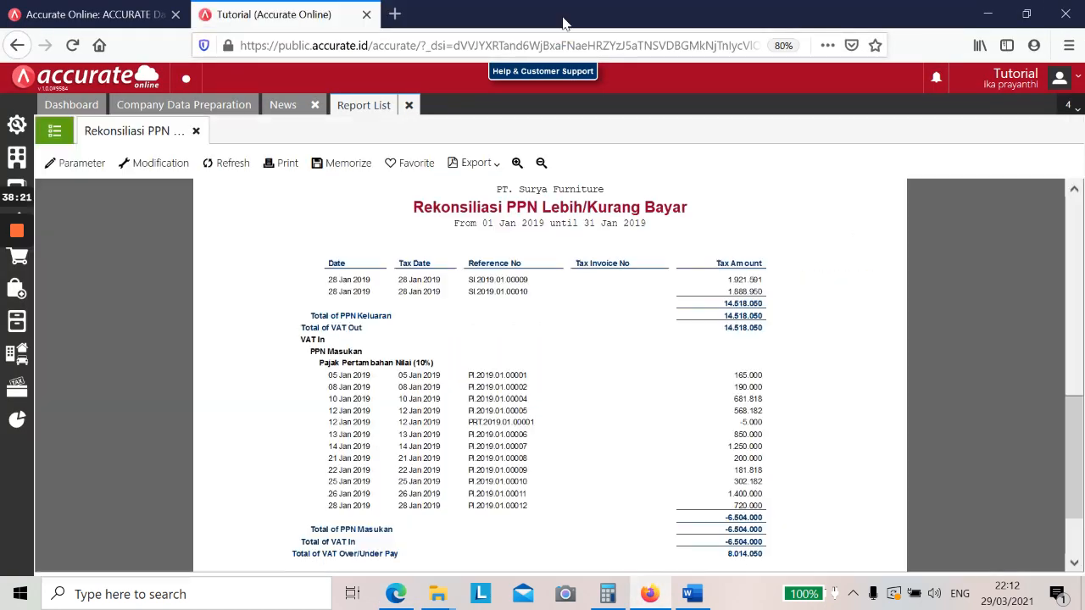
{"action": "left_click", "coordinate": [1023, 15]}
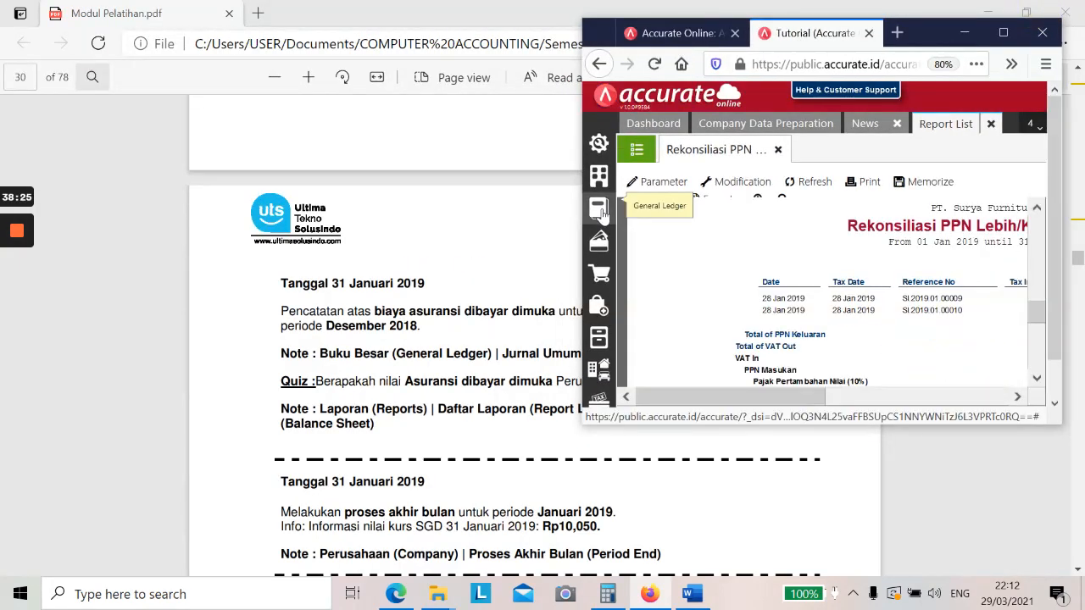
{"action": "left_click", "coordinate": [599, 211]}
{"action": "left_click", "coordinate": [653, 256]}
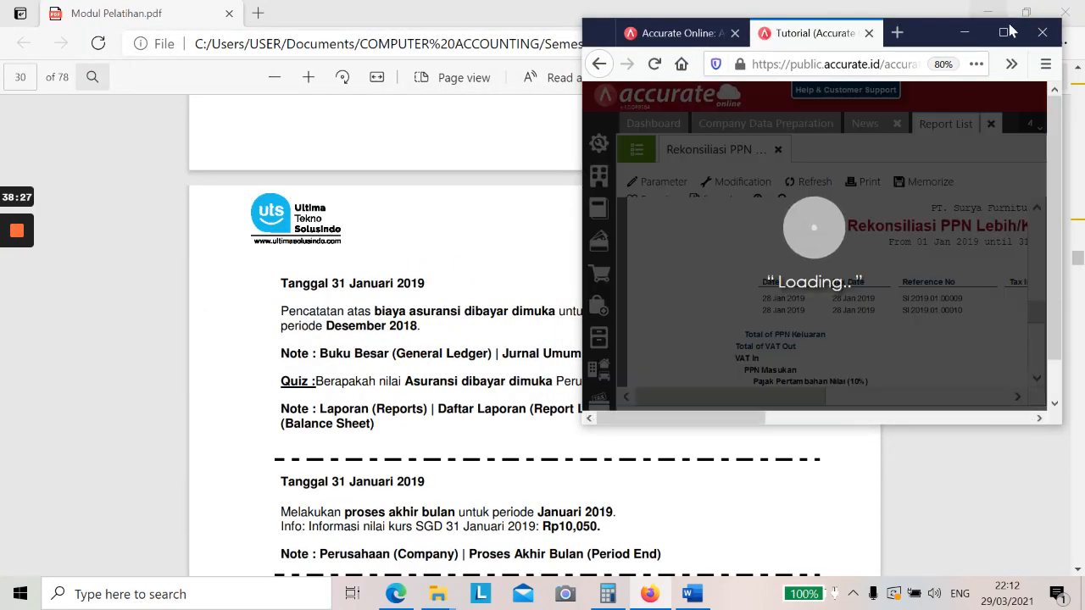
{"action": "left_click", "coordinate": [1006, 32]}
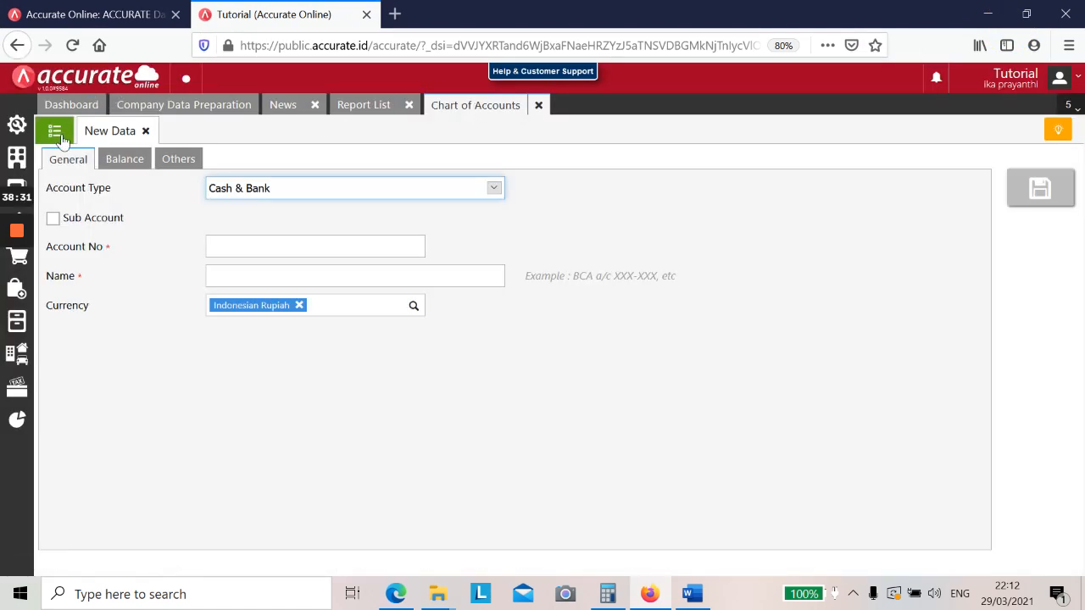
{"action": "left_click", "coordinate": [57, 133]}
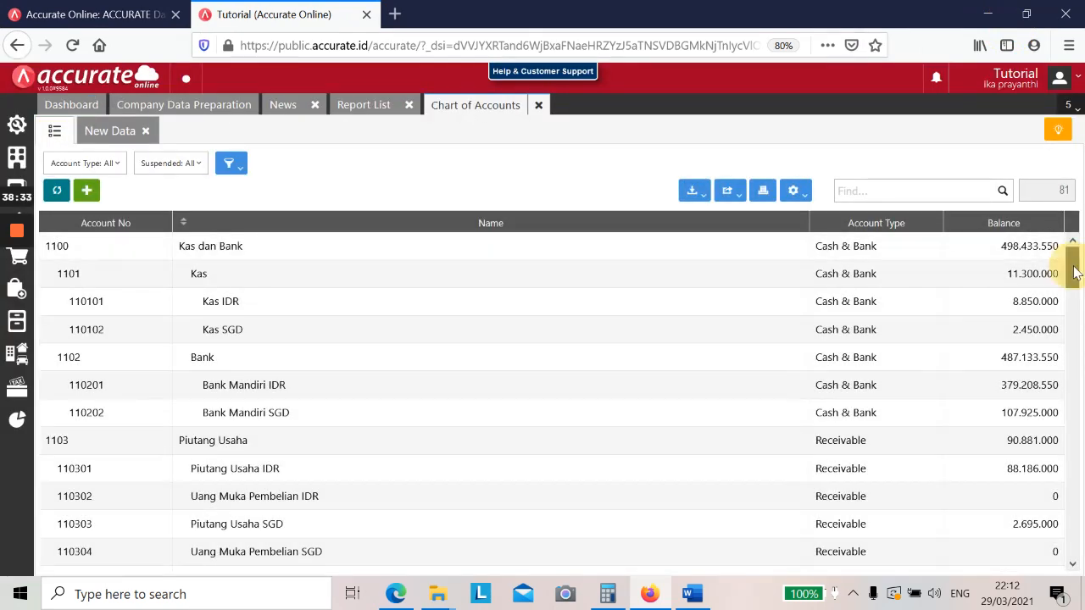
{"action": "left_click_drag", "start_coordinate": [1073, 271], "coordinate": [1071, 308]}
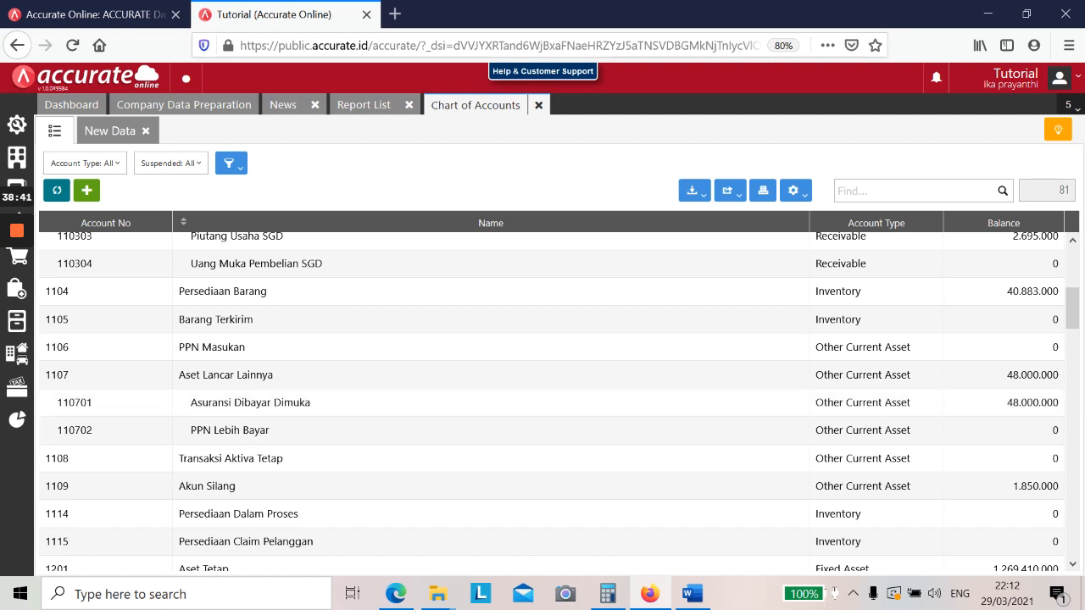
Calculate the monthly insurance expense in Calculator by dividing 48.000.000 by 12, and return to Accurate Online.
{"action": "left_click", "coordinate": [606, 594]}
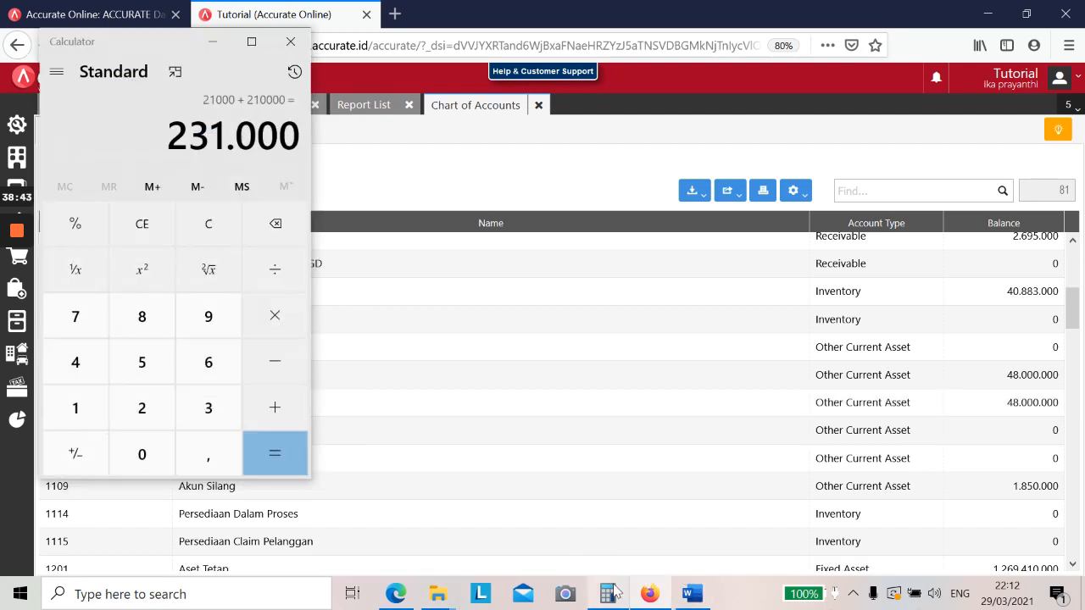
{"action": "left_click", "coordinate": [191, 225]}
{"action": "left_click", "coordinate": [78, 356]}
{"action": "left_click", "coordinate": [132, 330]}
{"action": "left_click", "coordinate": [139, 465]}
{"action": "left_click", "coordinate": [138, 464]}
{"action": "left_click", "coordinate": [138, 464]}
{"action": "left_click", "coordinate": [139, 464]}
{"action": "left_click", "coordinate": [138, 464]}
{"action": "left_click", "coordinate": [138, 465]}
{"action": "left_click", "coordinate": [285, 272]}
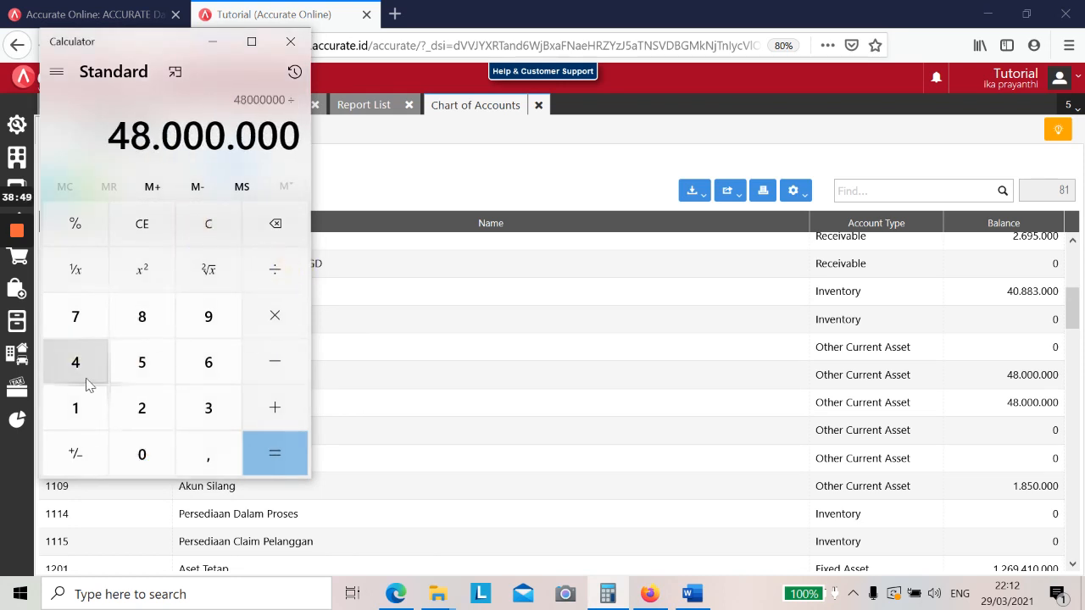
{"action": "left_click", "coordinate": [77, 407]}
{"action": "left_click", "coordinate": [131, 411]}
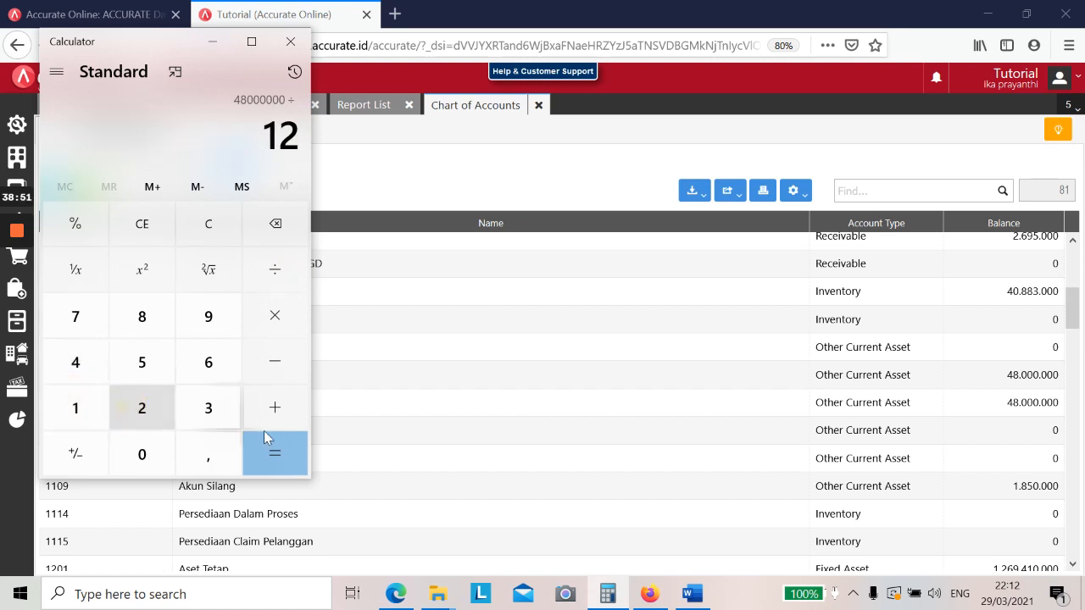
{"action": "left_click", "coordinate": [290, 461]}
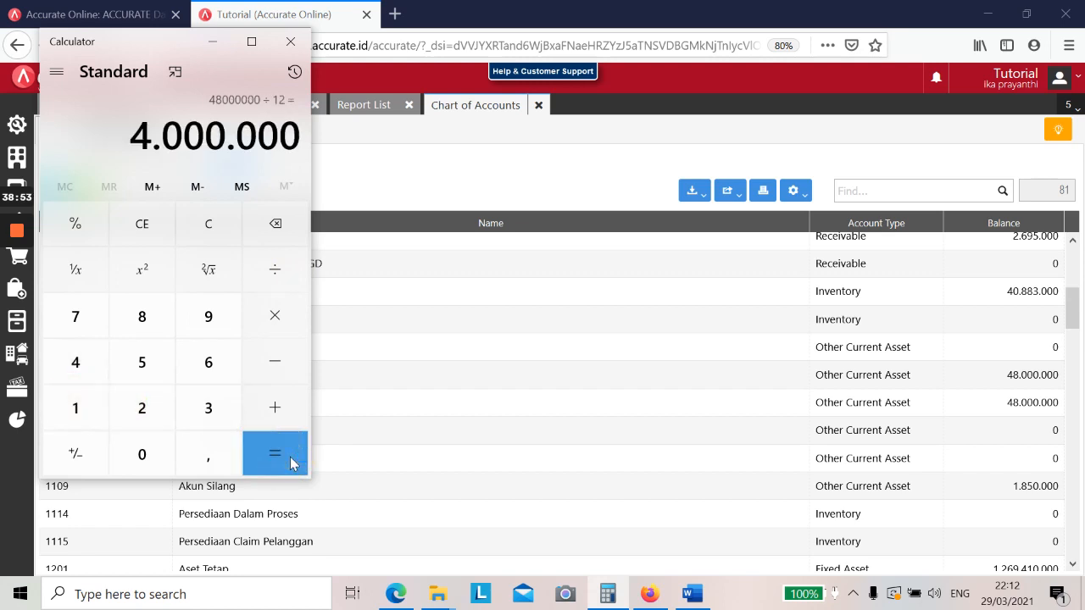
{"action": "key", "text": "alt+Tab"}
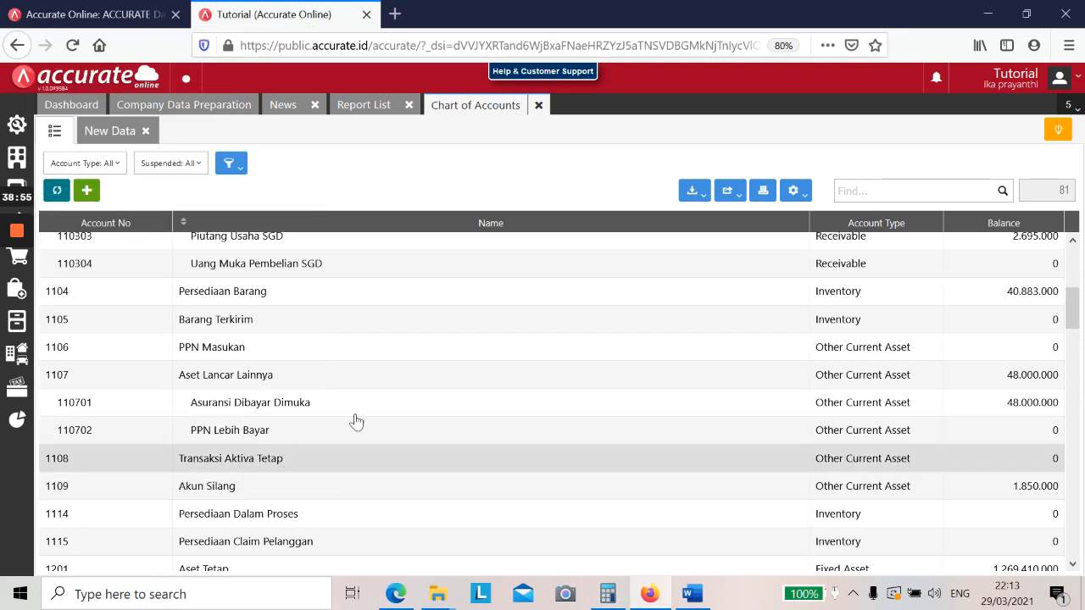
Start a new Journal Voucher from the General Ledger module, close Calculator, and date the voucher 31/01/2019.
{"action": "left_click", "coordinate": [1027, 14]}
{"action": "mouse_move", "coordinate": [607, 219]}
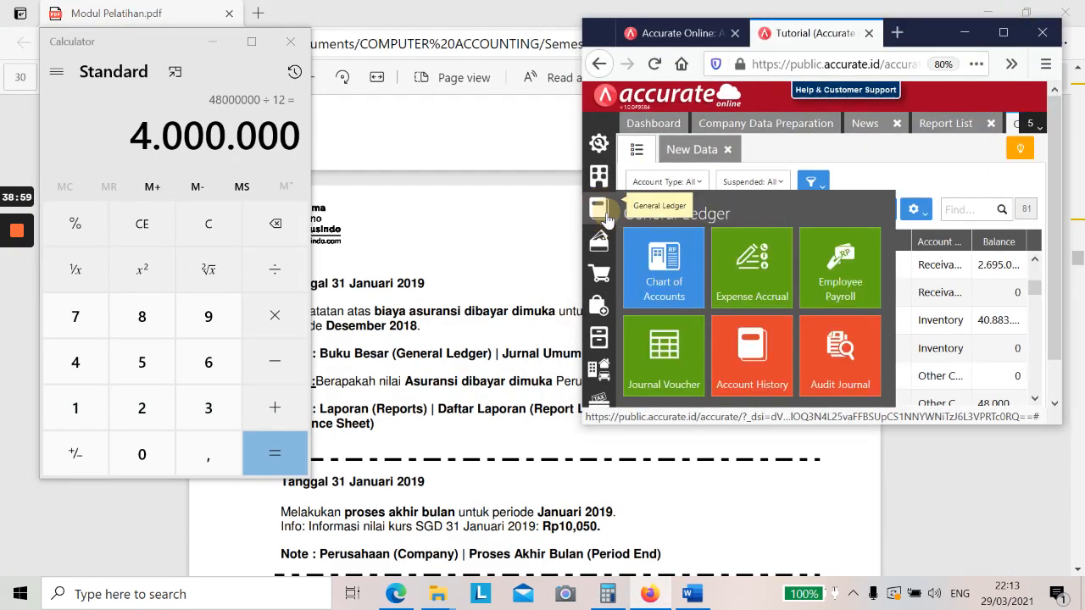
{"action": "left_click", "coordinate": [675, 358]}
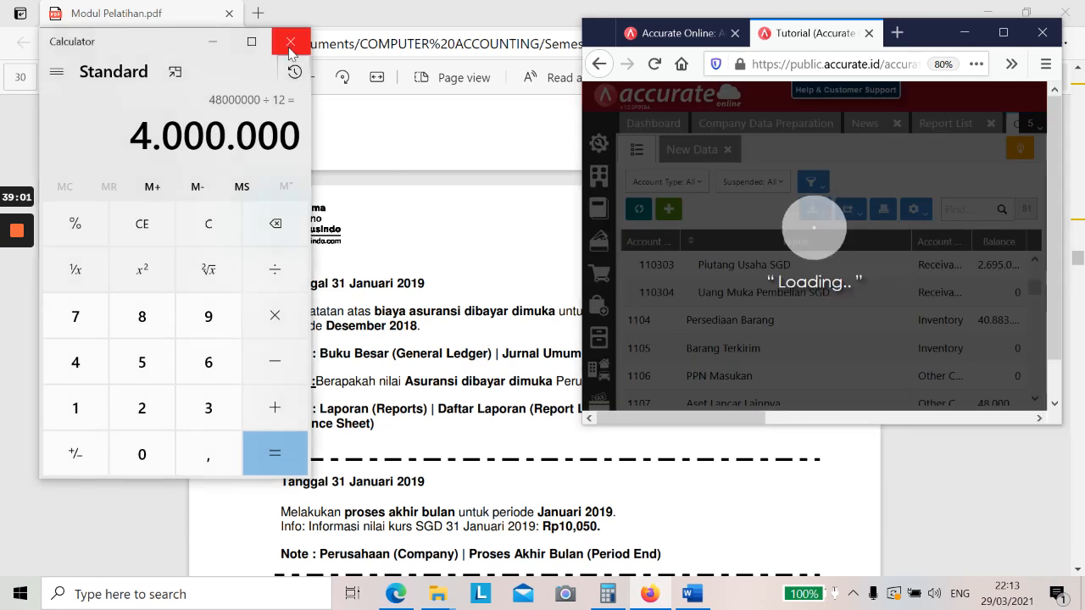
{"action": "left_click", "coordinate": [290, 41]}
{"action": "left_click", "coordinate": [1002, 33]}
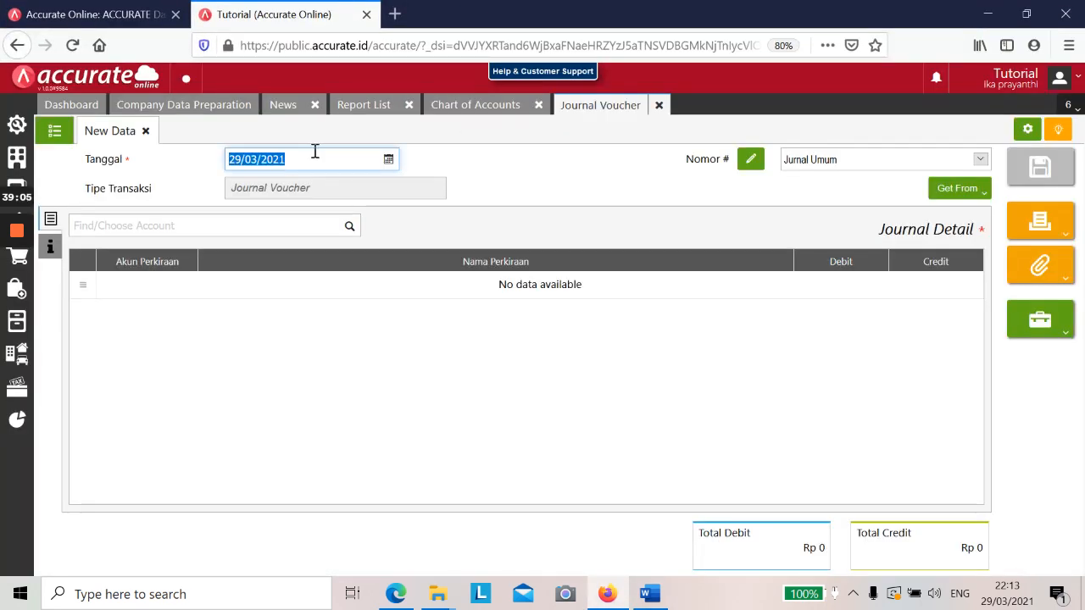
{"action": "type", "text": "31/01/2019"}
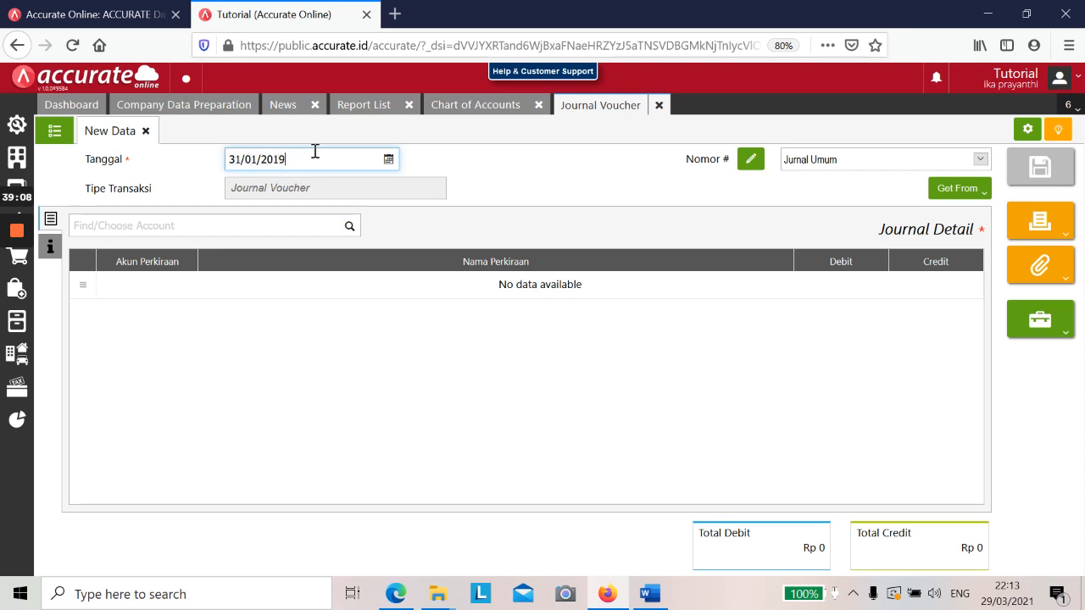
Add an Asuransi Dibayar Dimuka line to the journal with a credit of 4.000.000.
{"action": "left_click", "coordinate": [276, 223]}
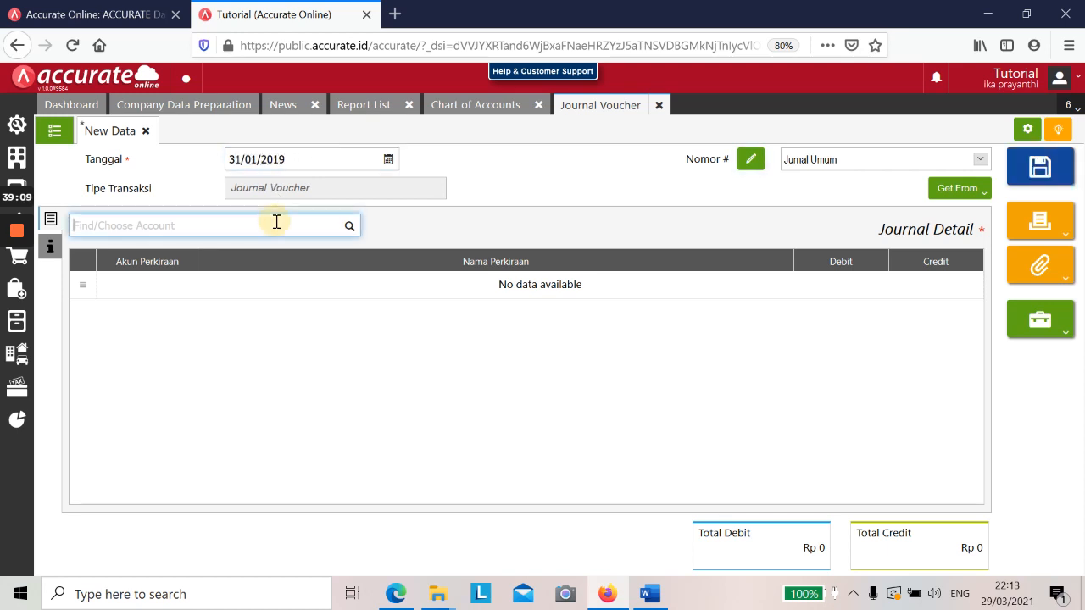
{"action": "type", "text": "asuransi"}
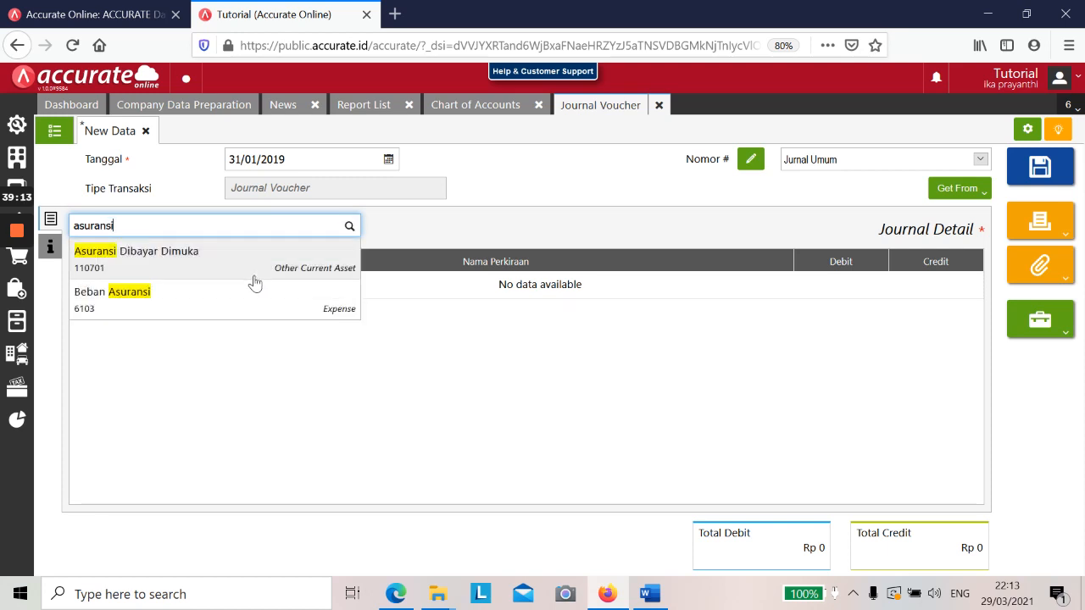
{"action": "left_click", "coordinate": [237, 265]}
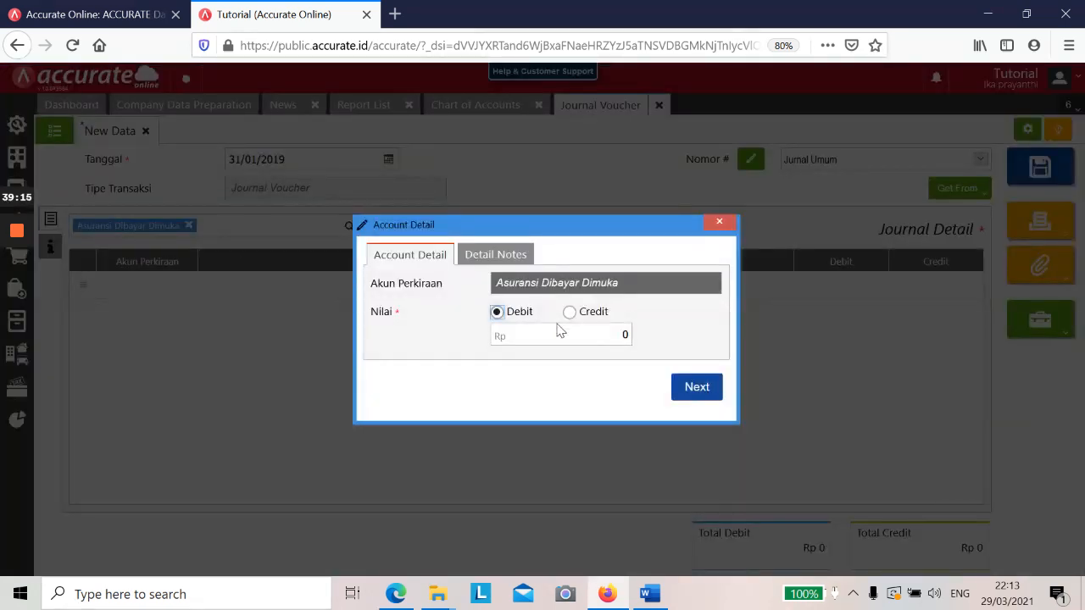
{"action": "left_click", "coordinate": [563, 334]}
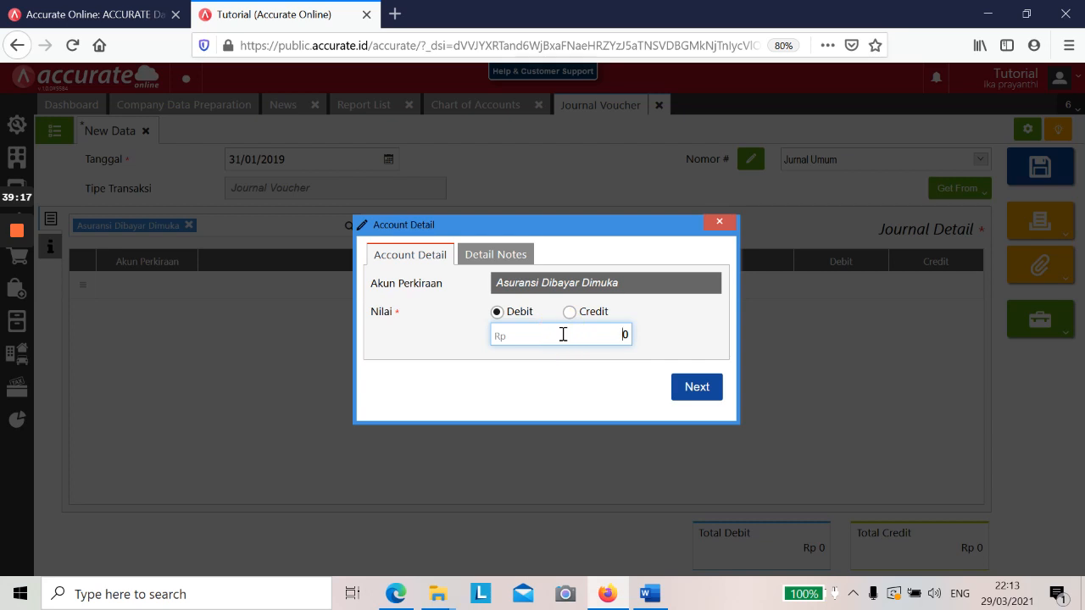
{"action": "left_click", "coordinate": [570, 320]}
{"action": "left_click", "coordinate": [576, 317]}
{"action": "left_click", "coordinate": [600, 334]}
{"action": "left_click", "coordinate": [751, 334]}
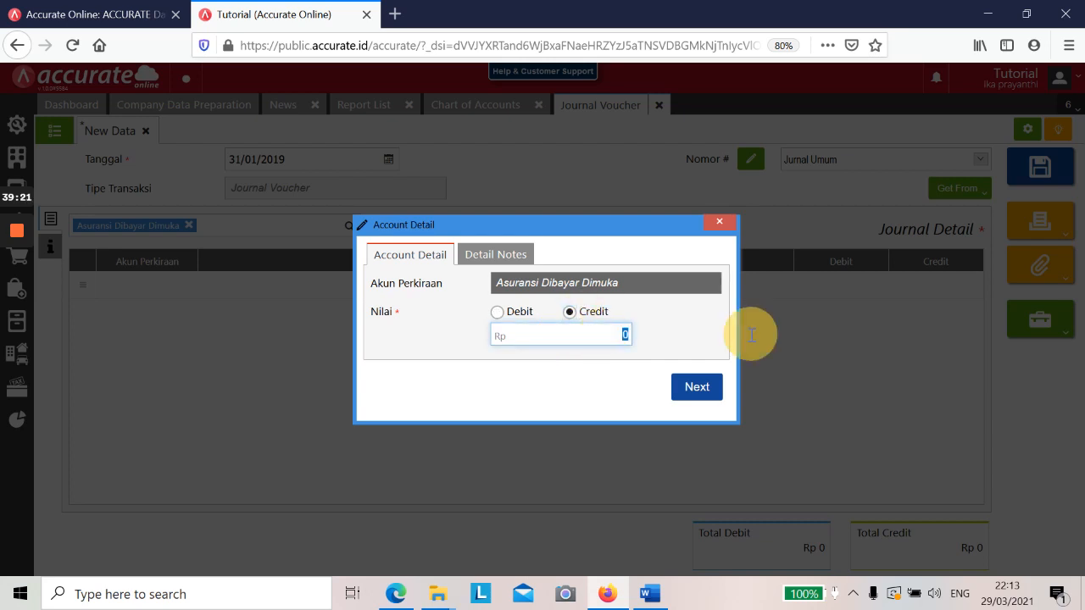
{"action": "type", "text": "4000000"}
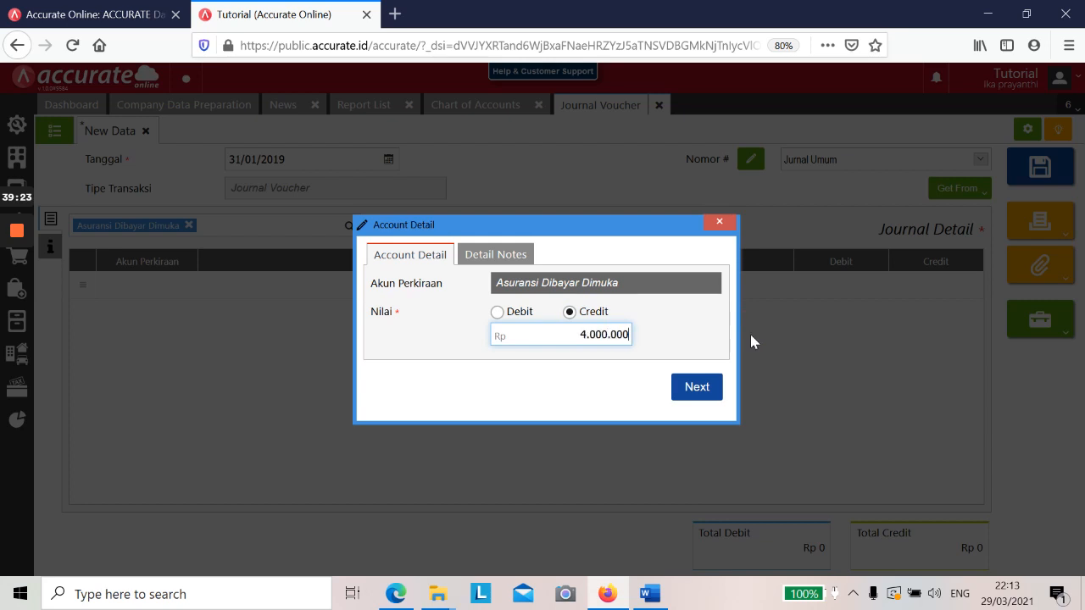
{"action": "left_click", "coordinate": [697, 390]}
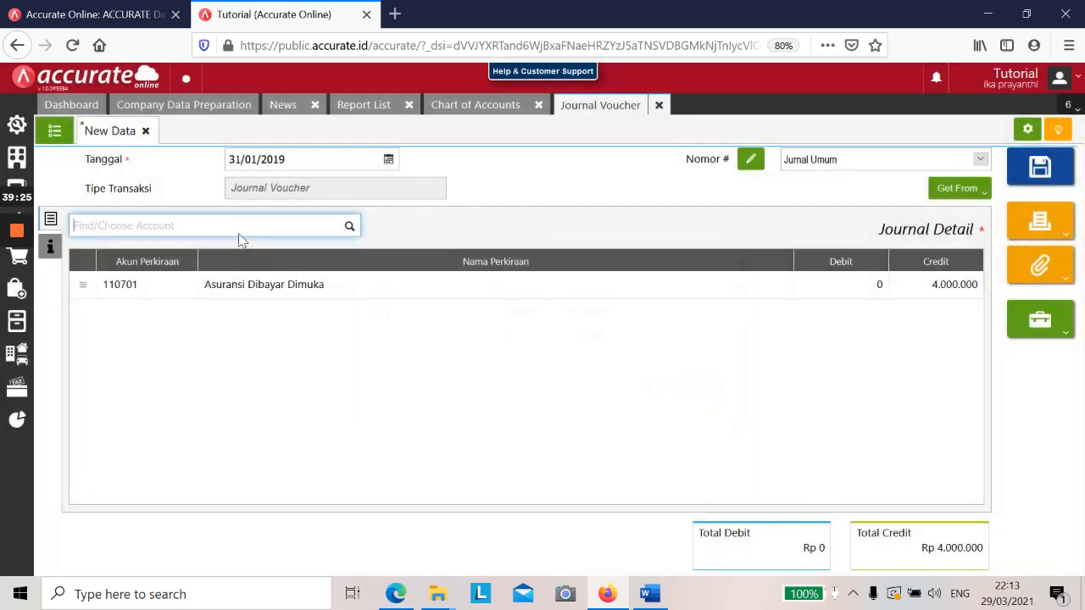
Add a Beban Asuransi line with a debit of 4.000.000 and save the insurance journal voucher.
{"action": "type", "text": "beban asura"}
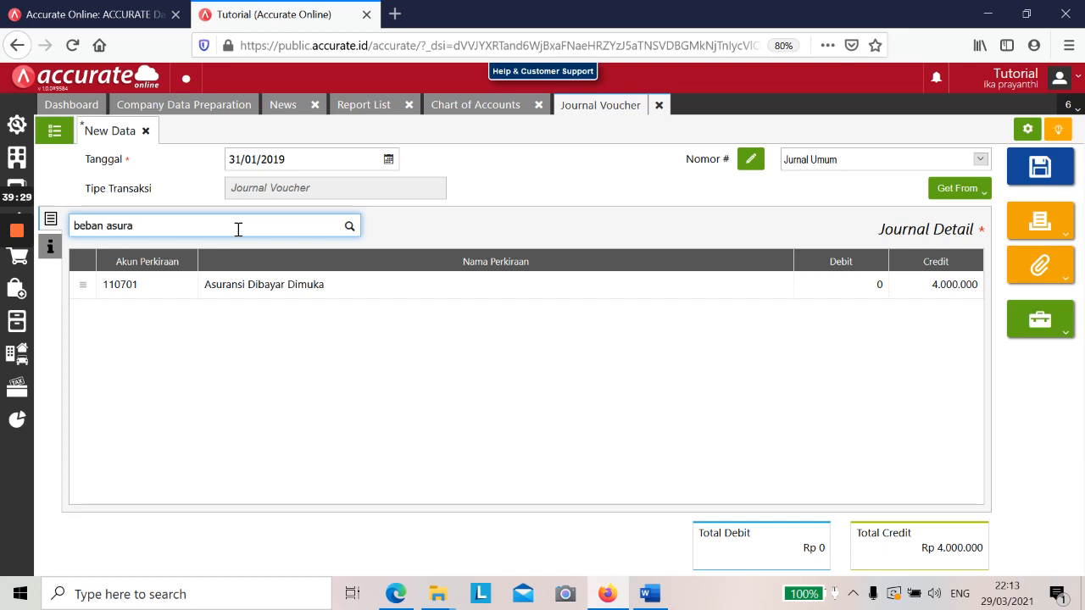
{"action": "left_click", "coordinate": [244, 265]}
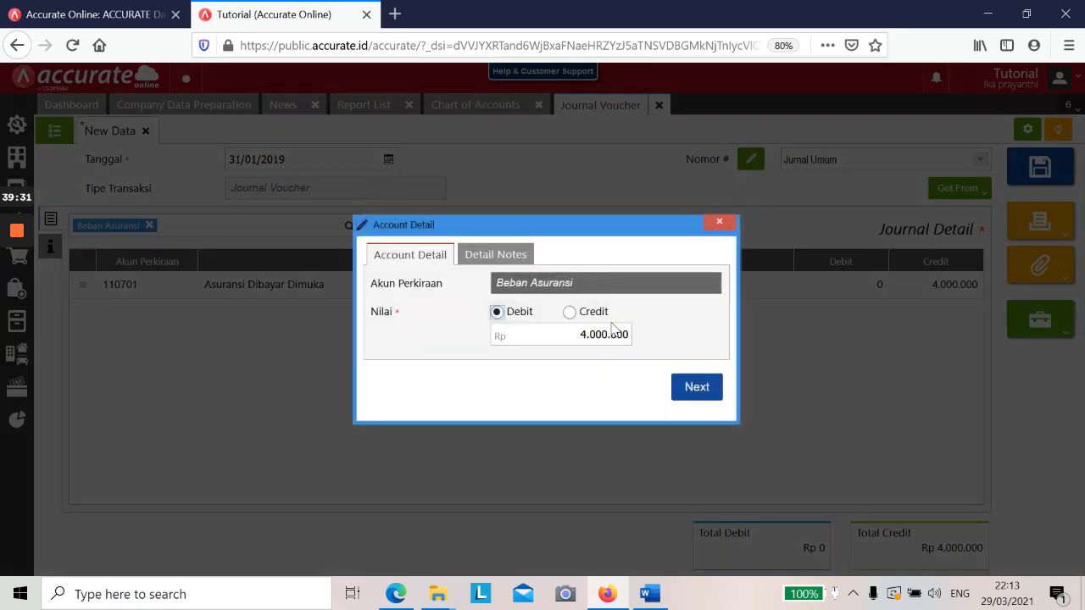
{"action": "left_click", "coordinate": [691, 389]}
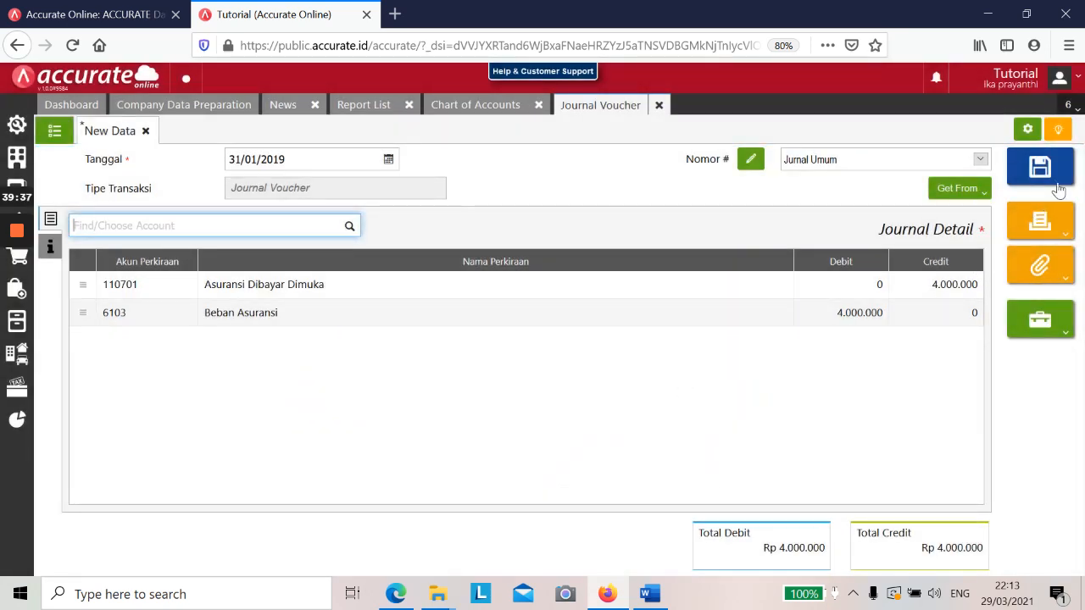
{"action": "left_click", "coordinate": [1049, 169]}
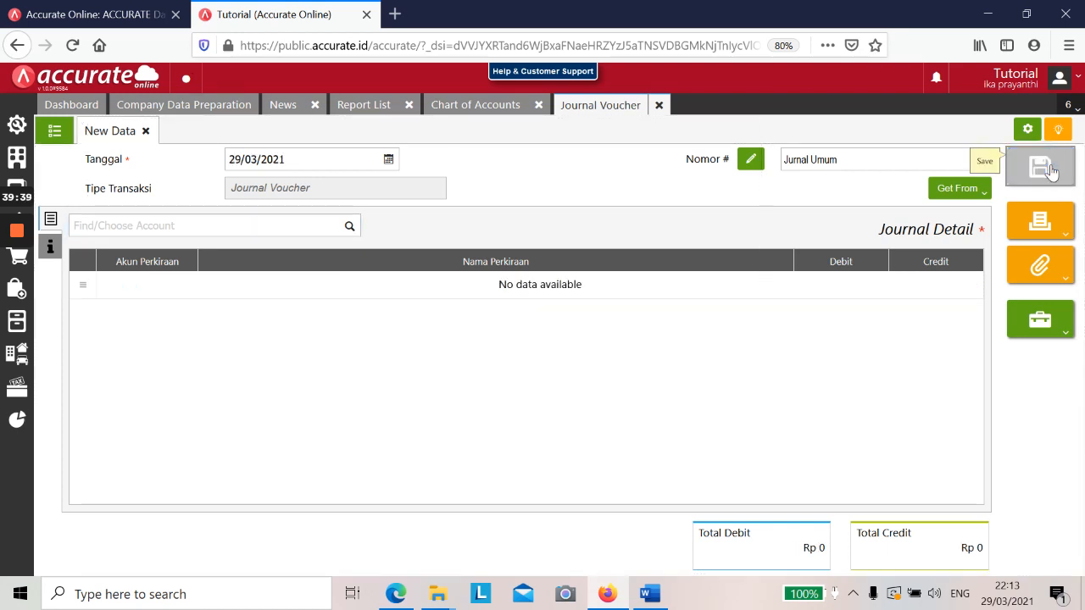
Check the next 31 January task in the training module PDF and, back in Accurate Online, close Journal Voucher and Chart of Accounts.
{"action": "key", "text": "alt+Tab"}
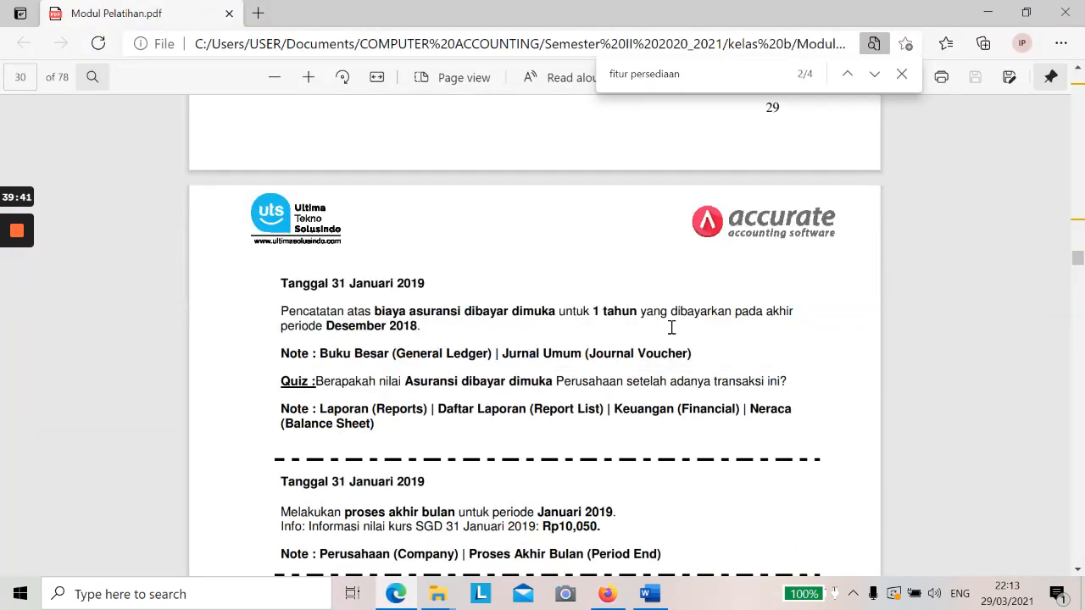
{"action": "scroll", "coordinate": [671, 327], "scroll_direction": "down", "scroll_amount": 5}
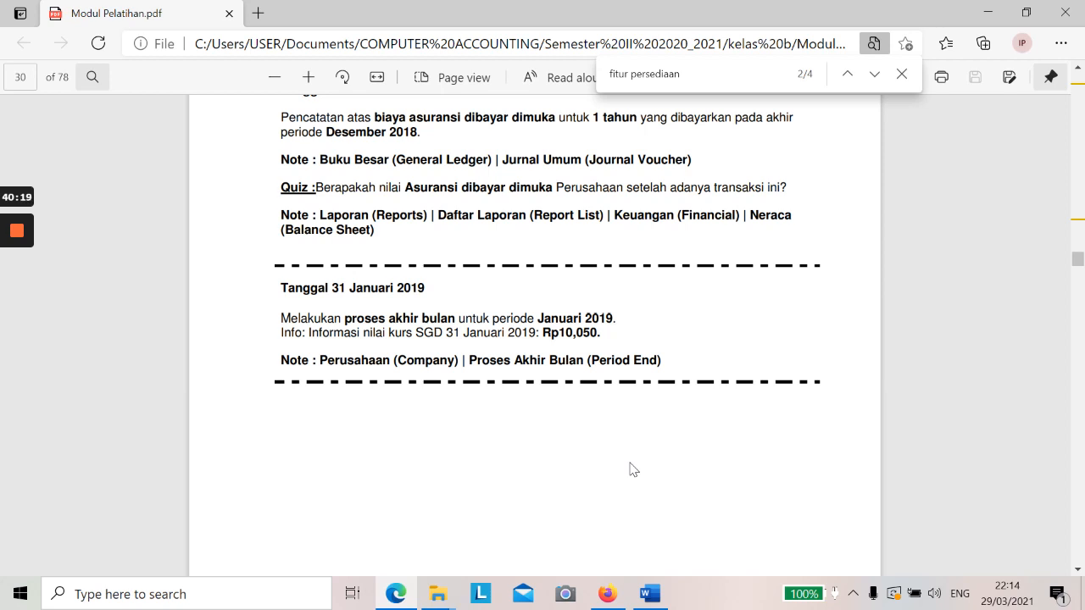
{"action": "left_click", "coordinate": [613, 595]}
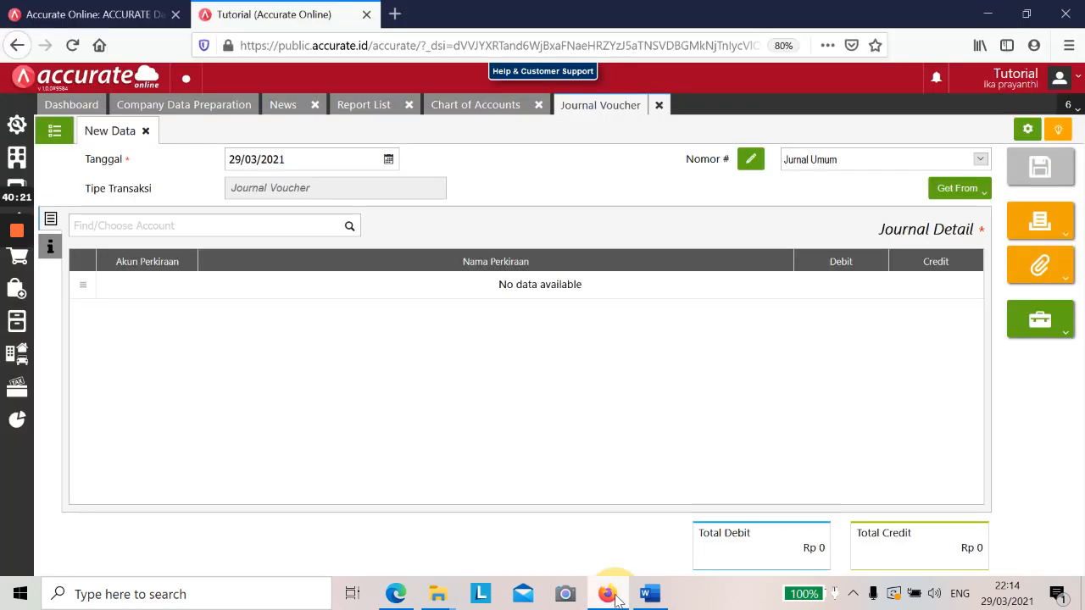
{"action": "left_click", "coordinate": [658, 105]}
{"action": "left_click", "coordinate": [537, 105]}
Open a new Period End entry from the Company module and set its period to January 2019.
{"action": "left_click", "coordinate": [1028, 14]}
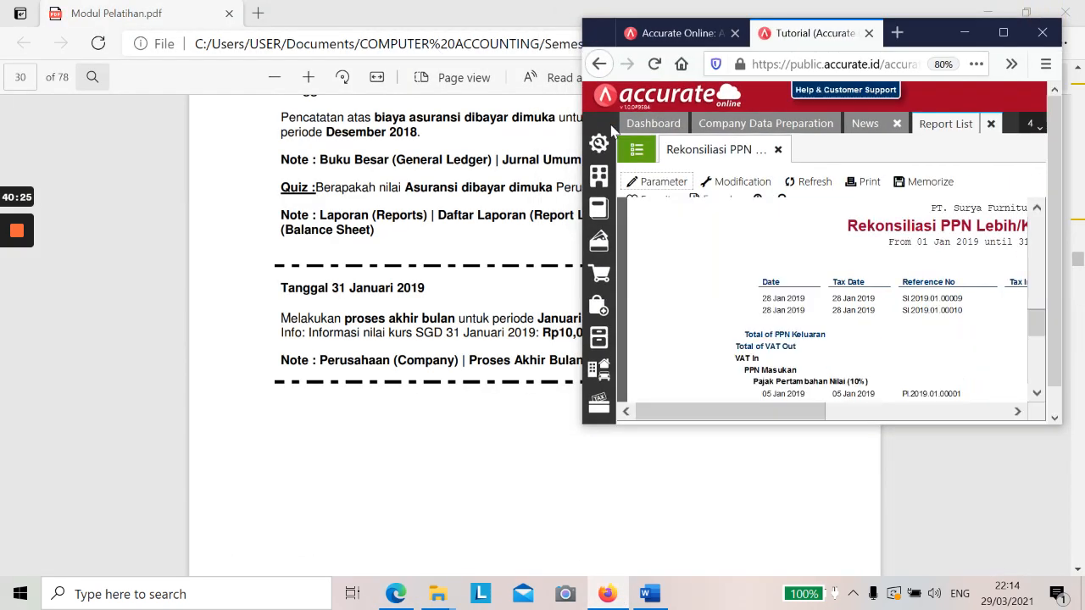
{"action": "left_click", "coordinate": [599, 175]}
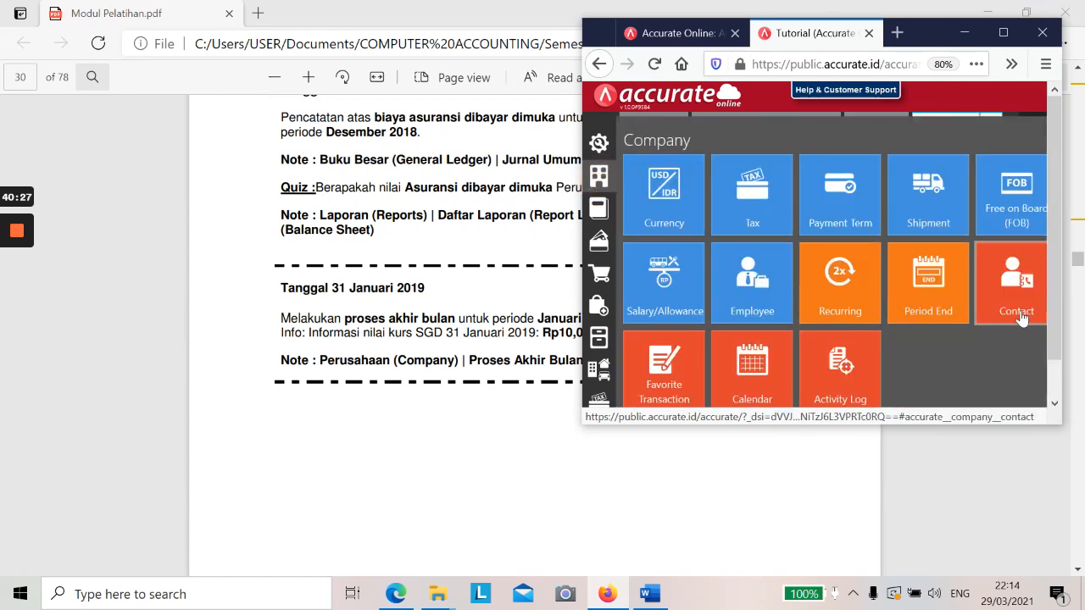
{"action": "left_click", "coordinate": [1003, 34]}
{"action": "left_click", "coordinate": [385, 161]}
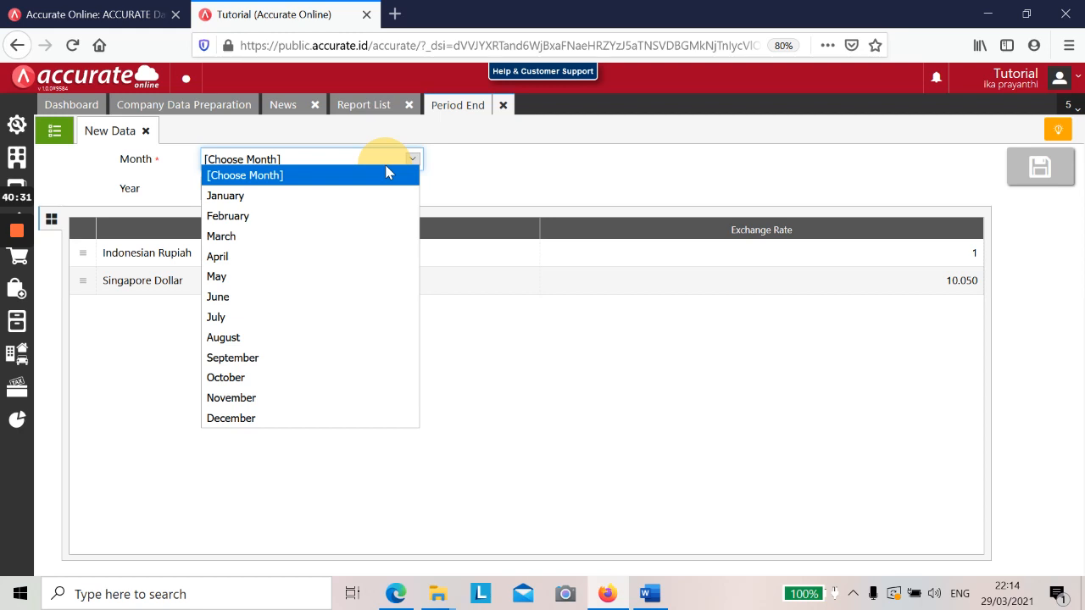
{"action": "left_click", "coordinate": [309, 197]}
{"action": "left_click", "coordinate": [280, 193]}
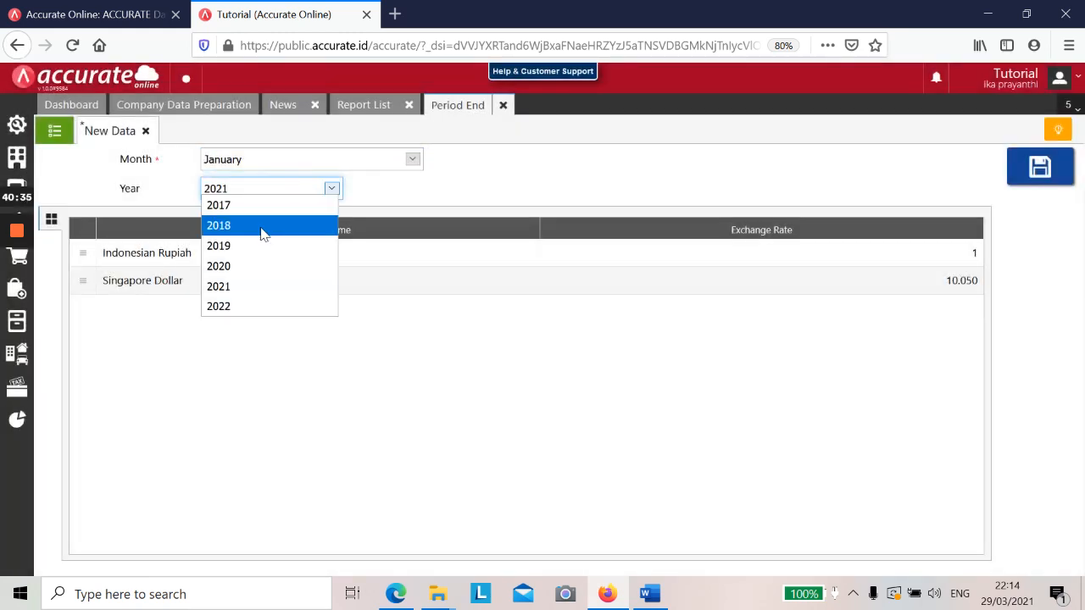
{"action": "left_click", "coordinate": [259, 245]}
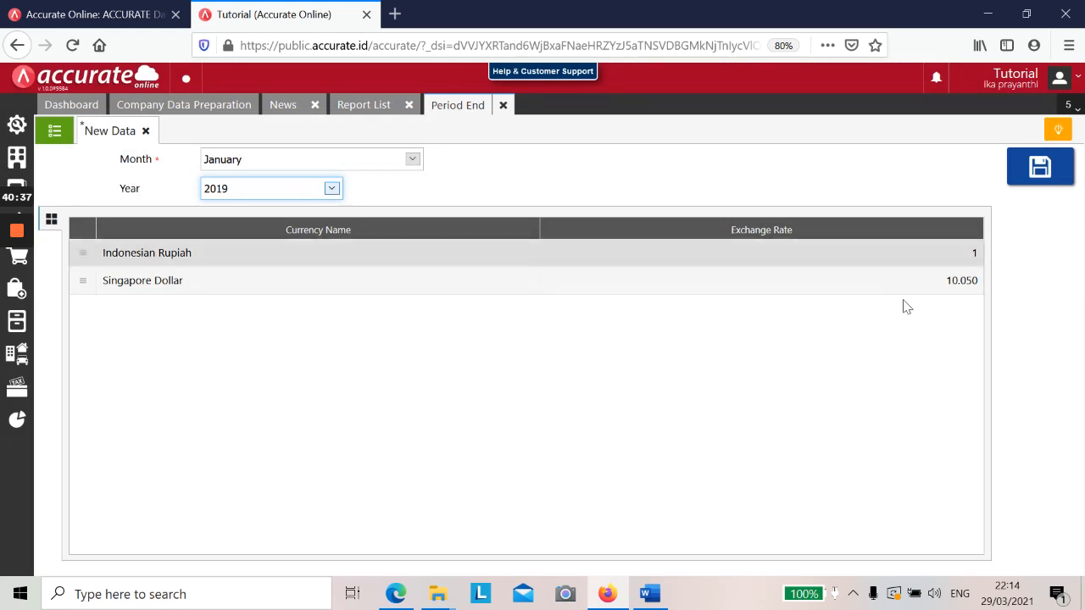
Check the Singapore Dollar exchange rate against the training module PDF and save the January 2019 period end.
{"action": "key", "text": "alt+Tab"}
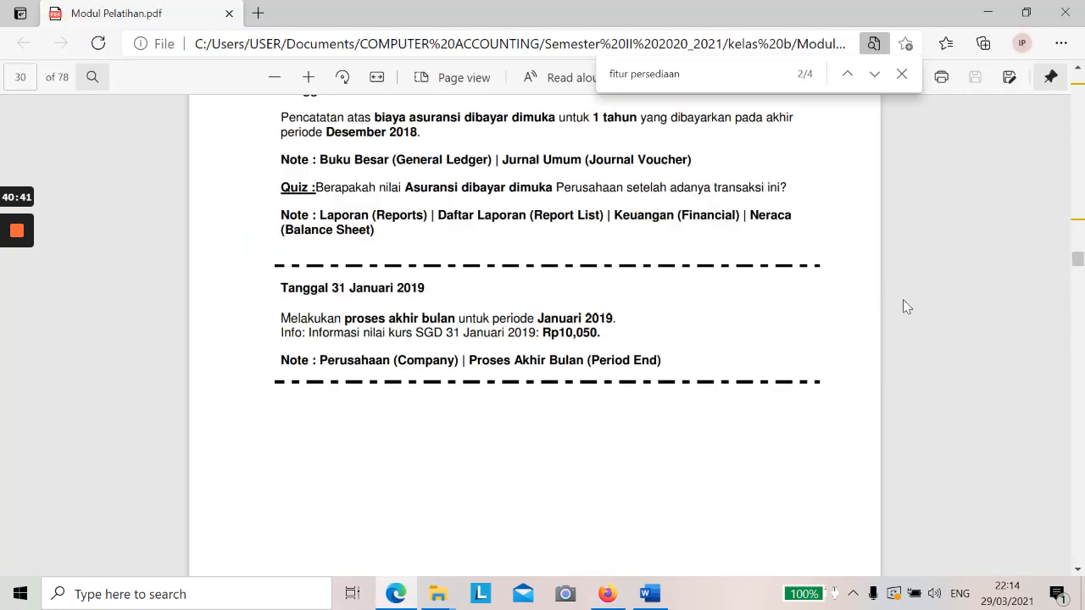
{"action": "key", "text": "alt+Tab"}
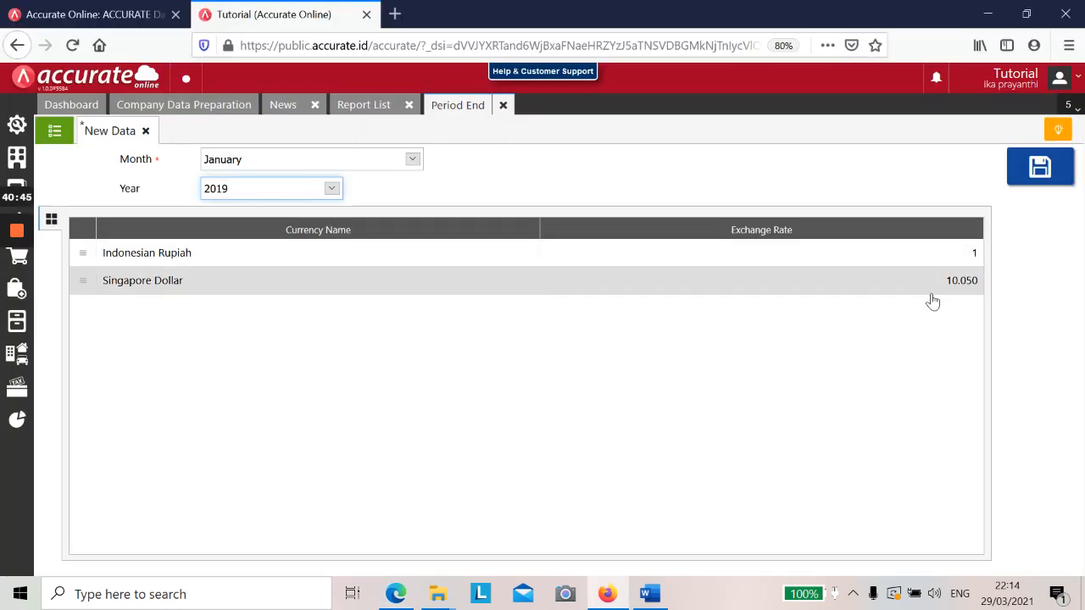
{"action": "left_click", "coordinate": [1036, 169]}
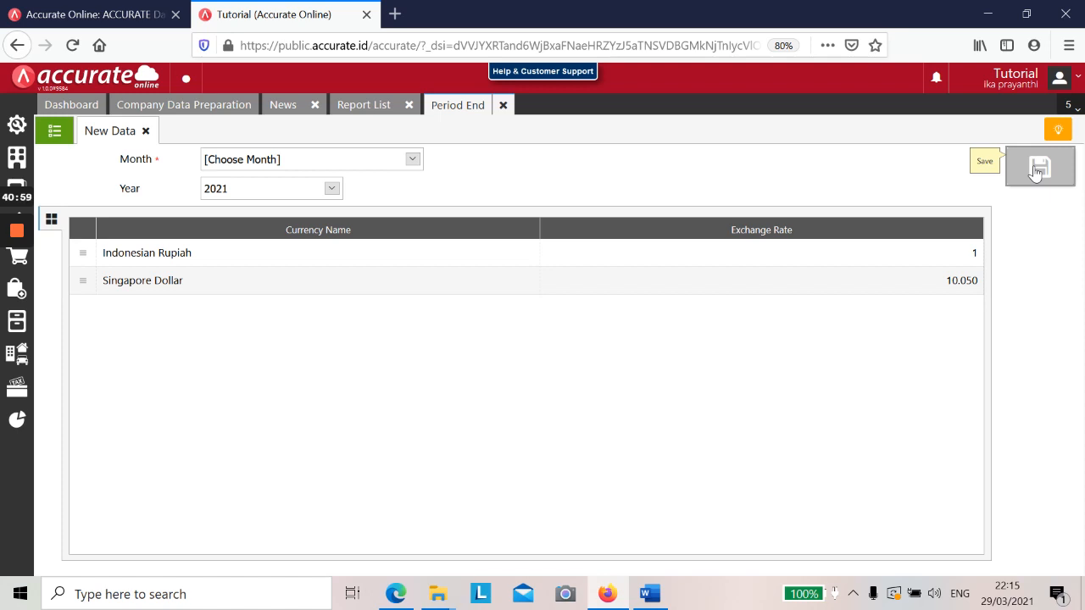
Close the Period End, Report List and News pages.
{"action": "left_click", "coordinate": [503, 105]}
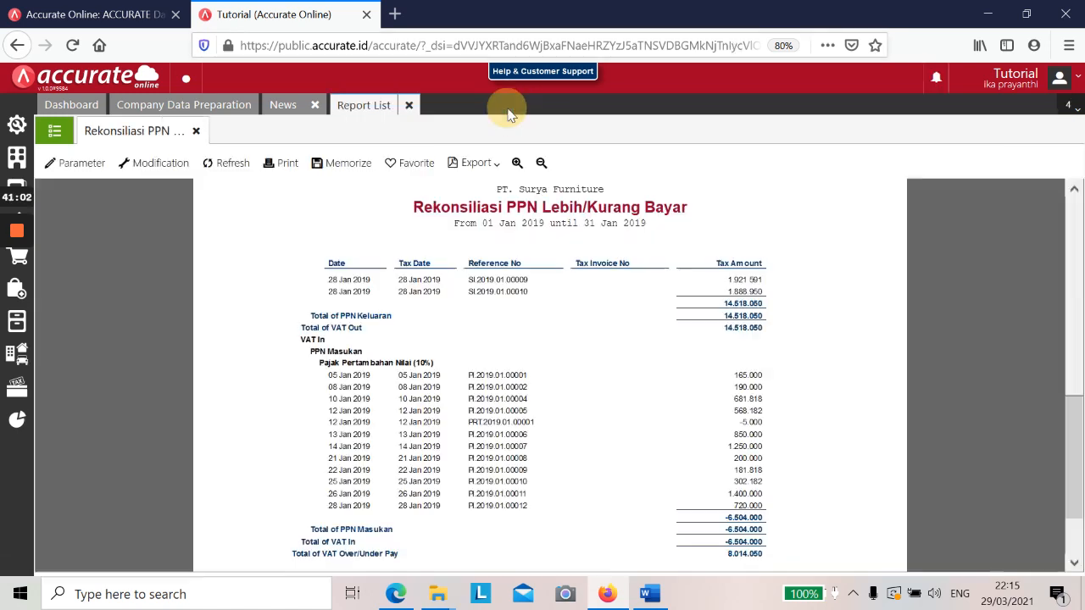
{"action": "left_click", "coordinate": [410, 105]}
{"action": "left_click", "coordinate": [314, 105]}
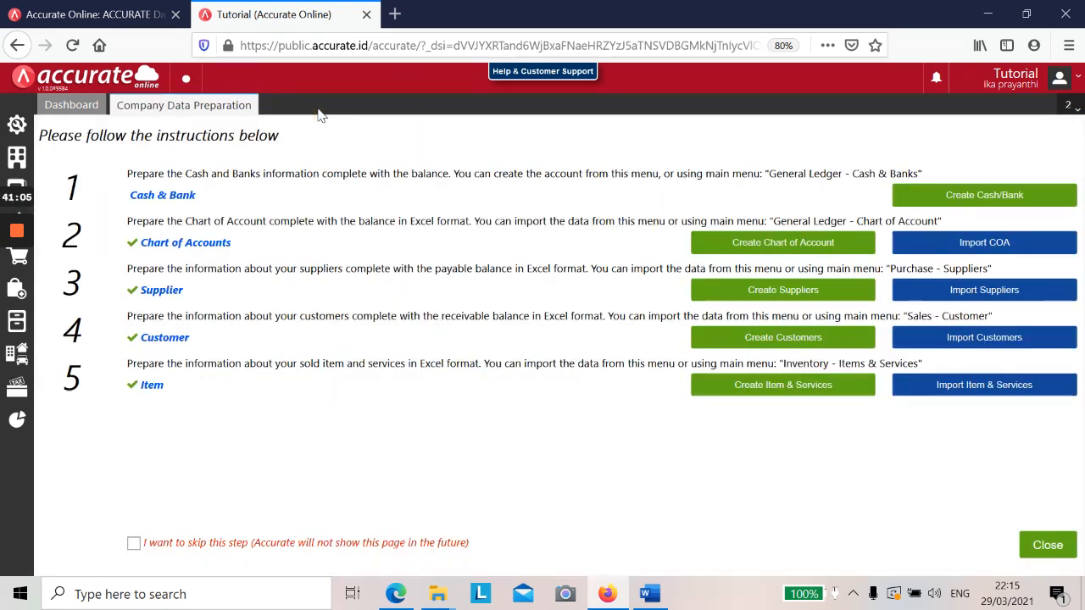
Open the parameters of the Profit/Loss (Standard) report from the financial reports in the Report List.
{"action": "left_click", "coordinate": [16, 422]}
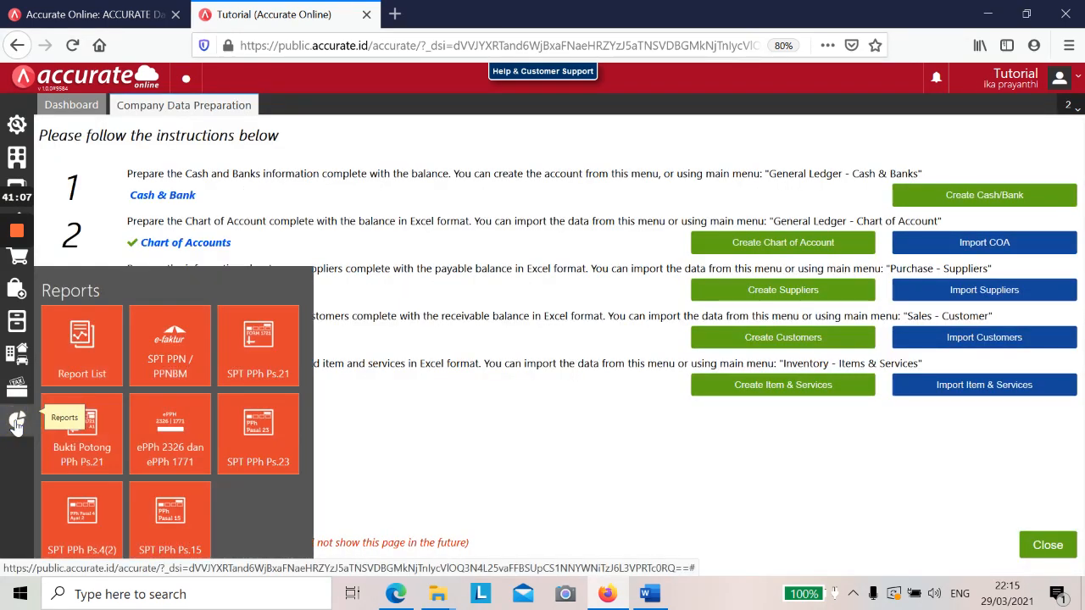
{"action": "left_click", "coordinate": [88, 344]}
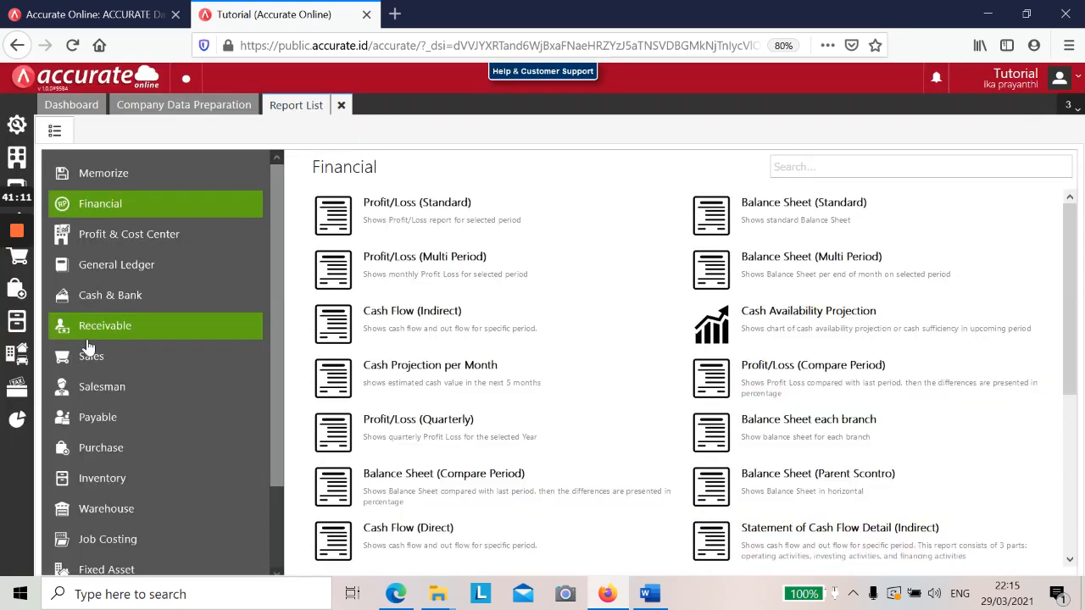
{"action": "left_click", "coordinate": [462, 200]}
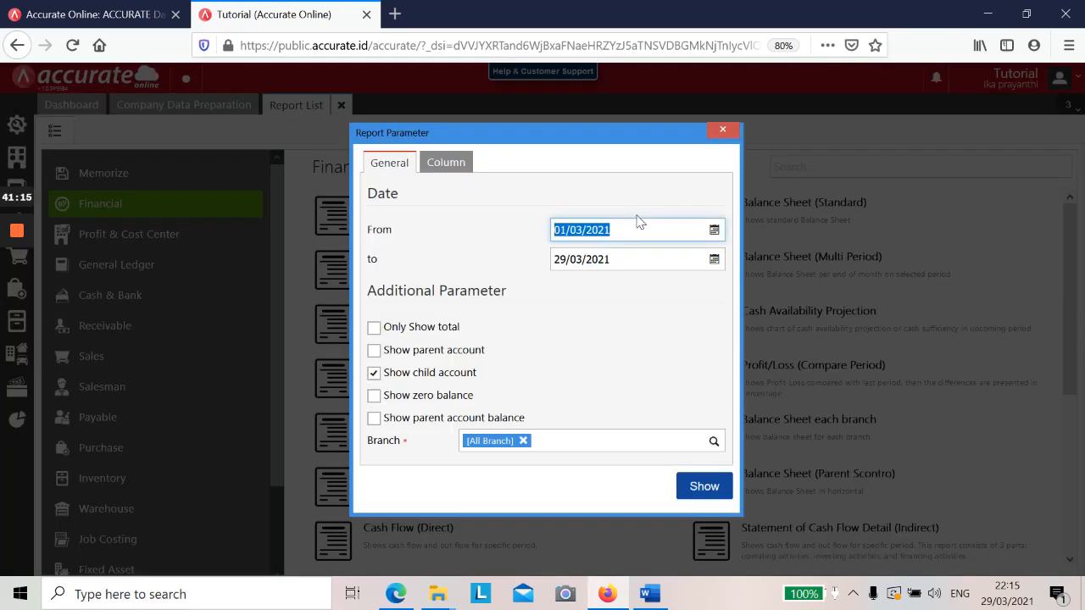
Generate the Profit/Loss (Standard) report for 01/01/2019 to 31/01/2019 and review it down to the net profit/loss.
{"action": "type", "text": "01012010"}
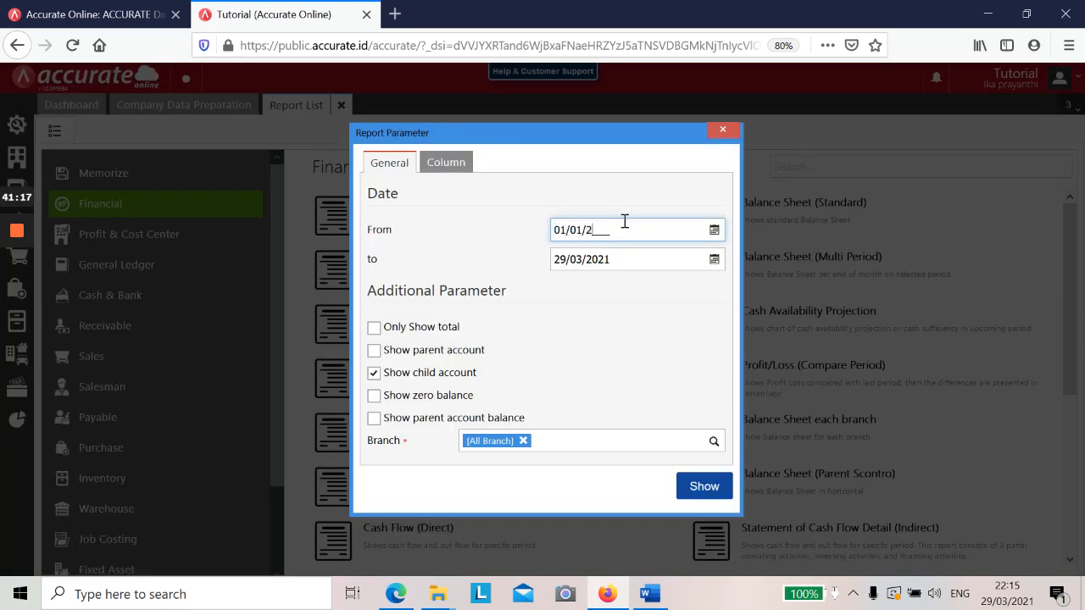
{"action": "key", "text": "BackSpace"}
{"action": "type", "text": "9"}
{"action": "key", "text": "Tab"}
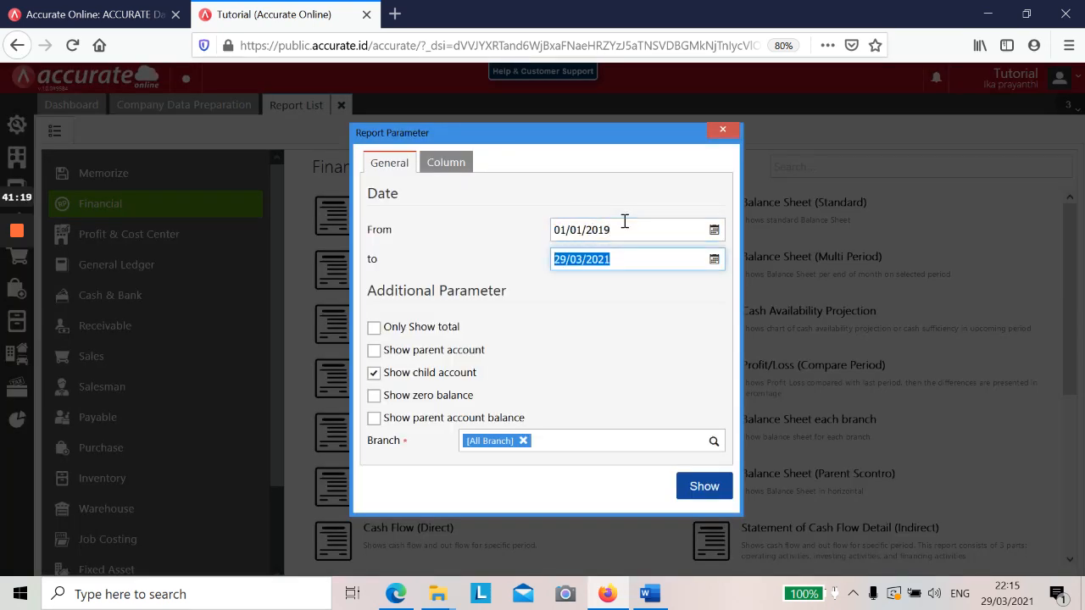
{"action": "type", "text": "31/01/2019"}
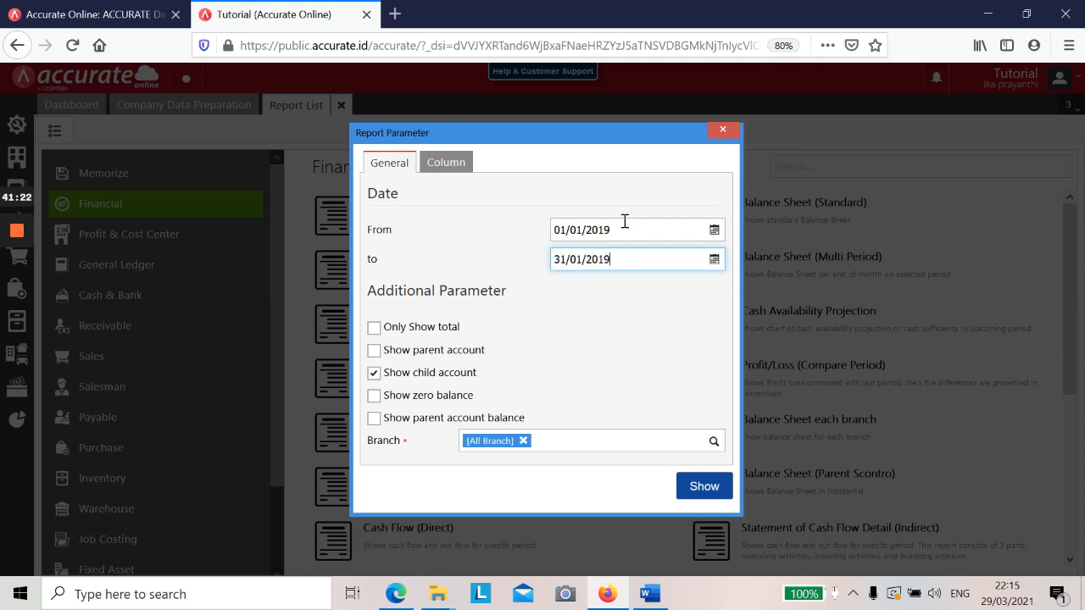
{"action": "key", "text": "Tab"}
{"action": "left_click", "coordinate": [698, 487]}
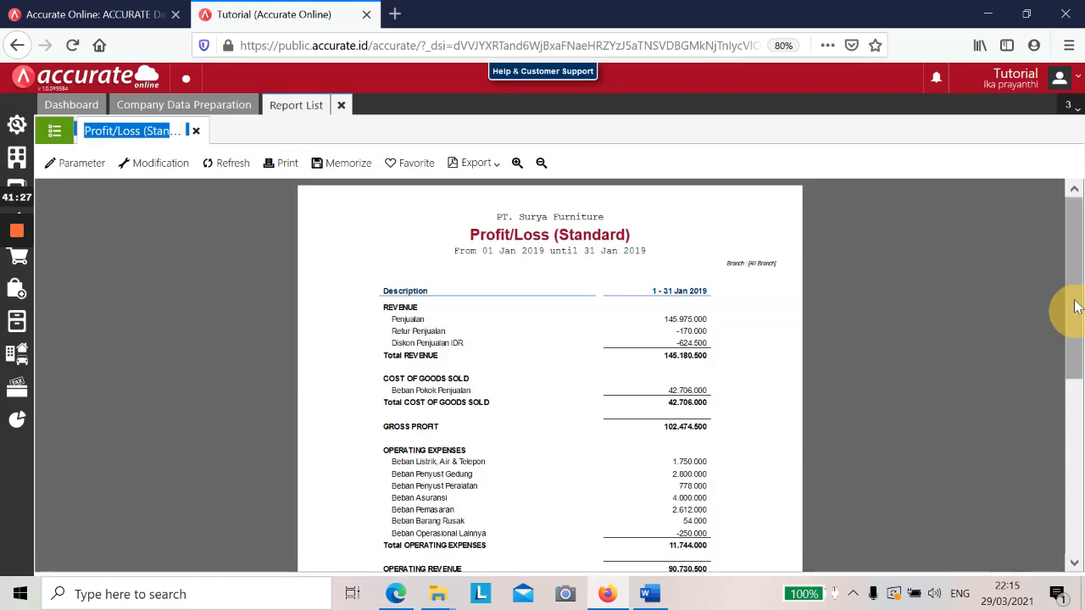
{"action": "left_click_drag", "start_coordinate": [1074, 271], "coordinate": [1073, 410]}
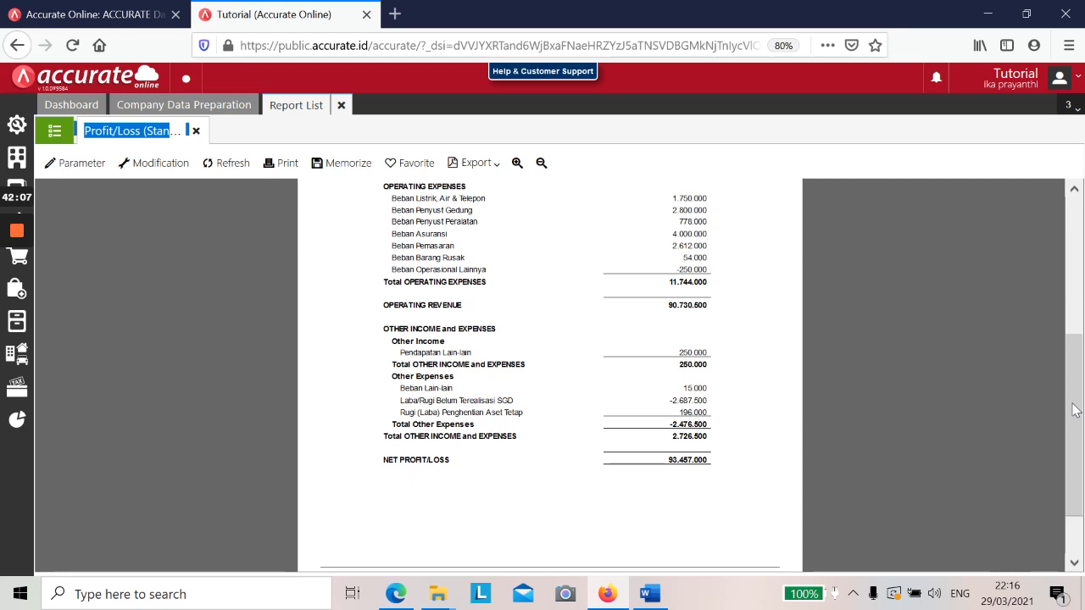
{"action": "mouse_move", "coordinate": [17, 239]}
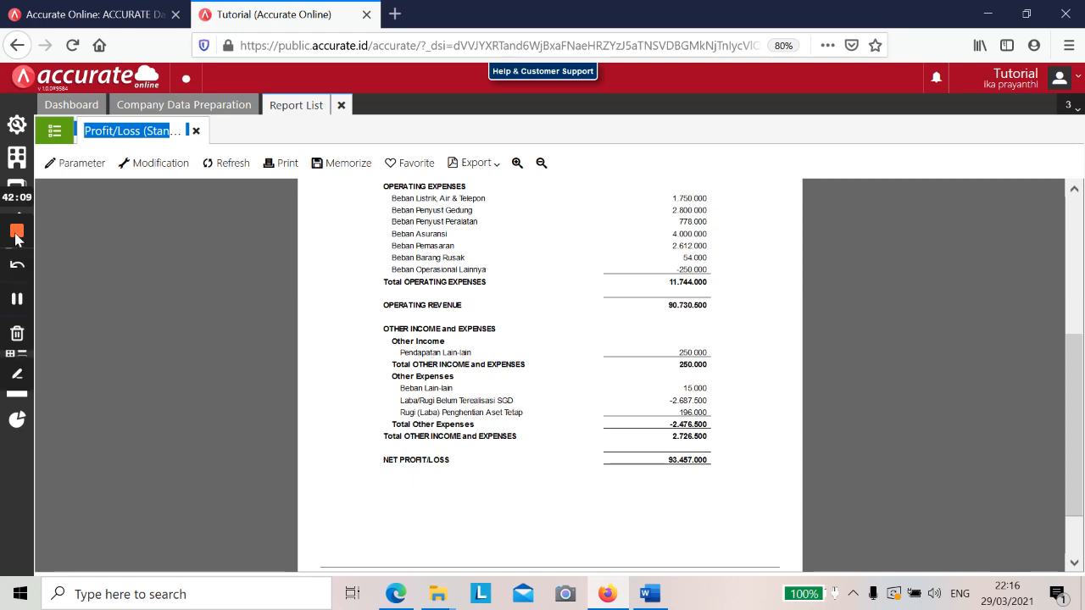